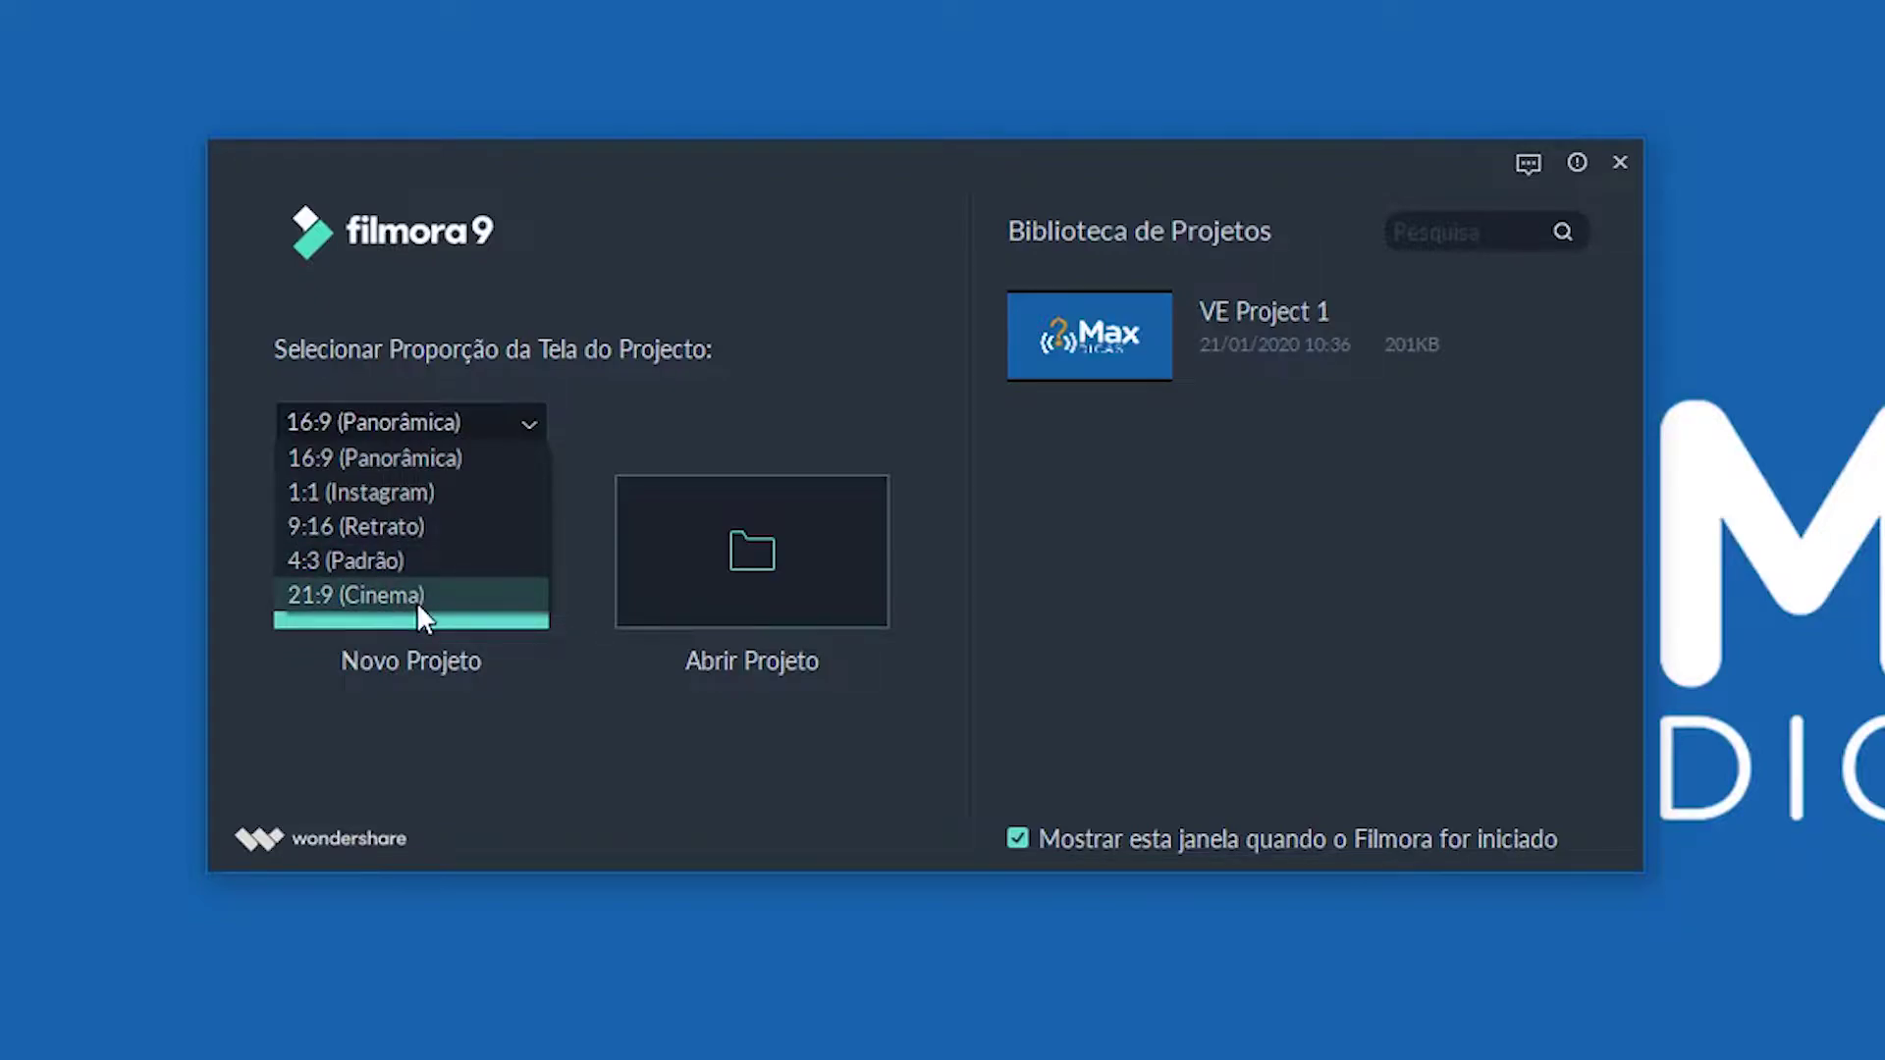
# - Create a new project with the 16:9 (Panorâmica) aspect ratio
pyautogui.click(430, 465)
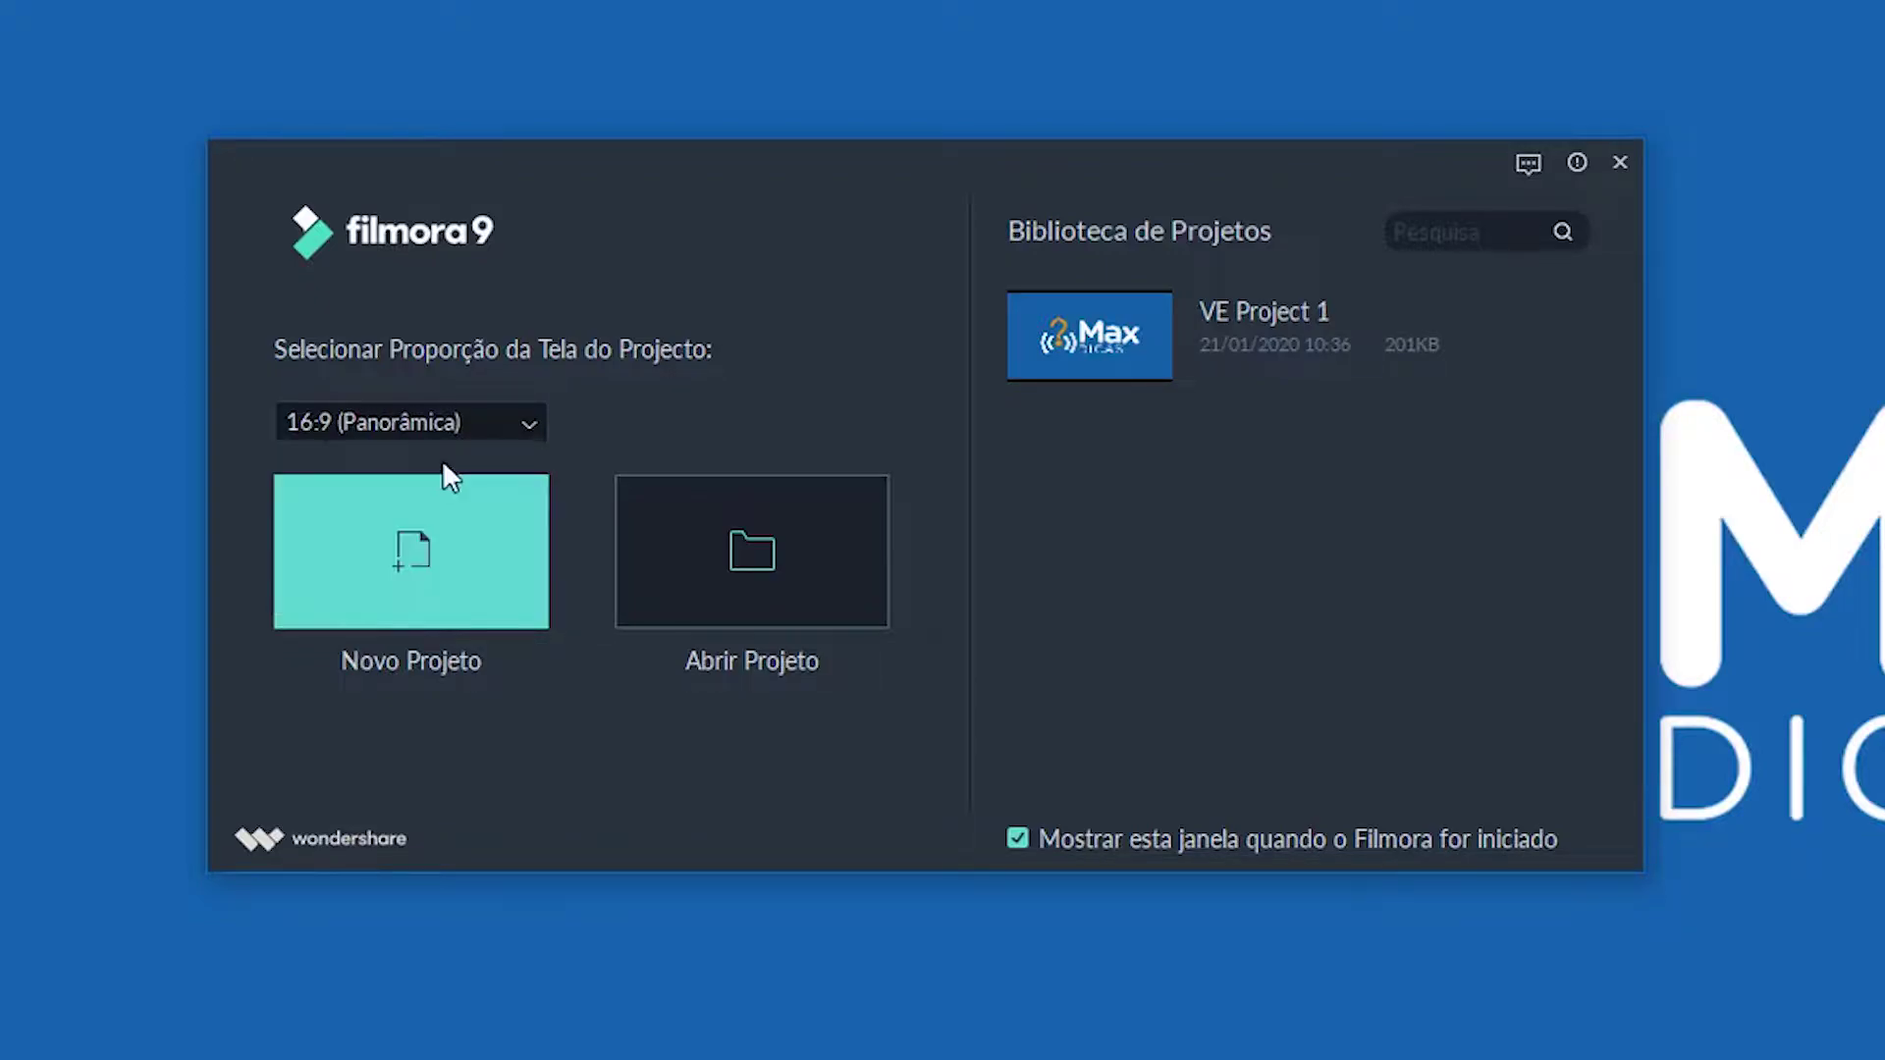
pyautogui.click(385, 546)
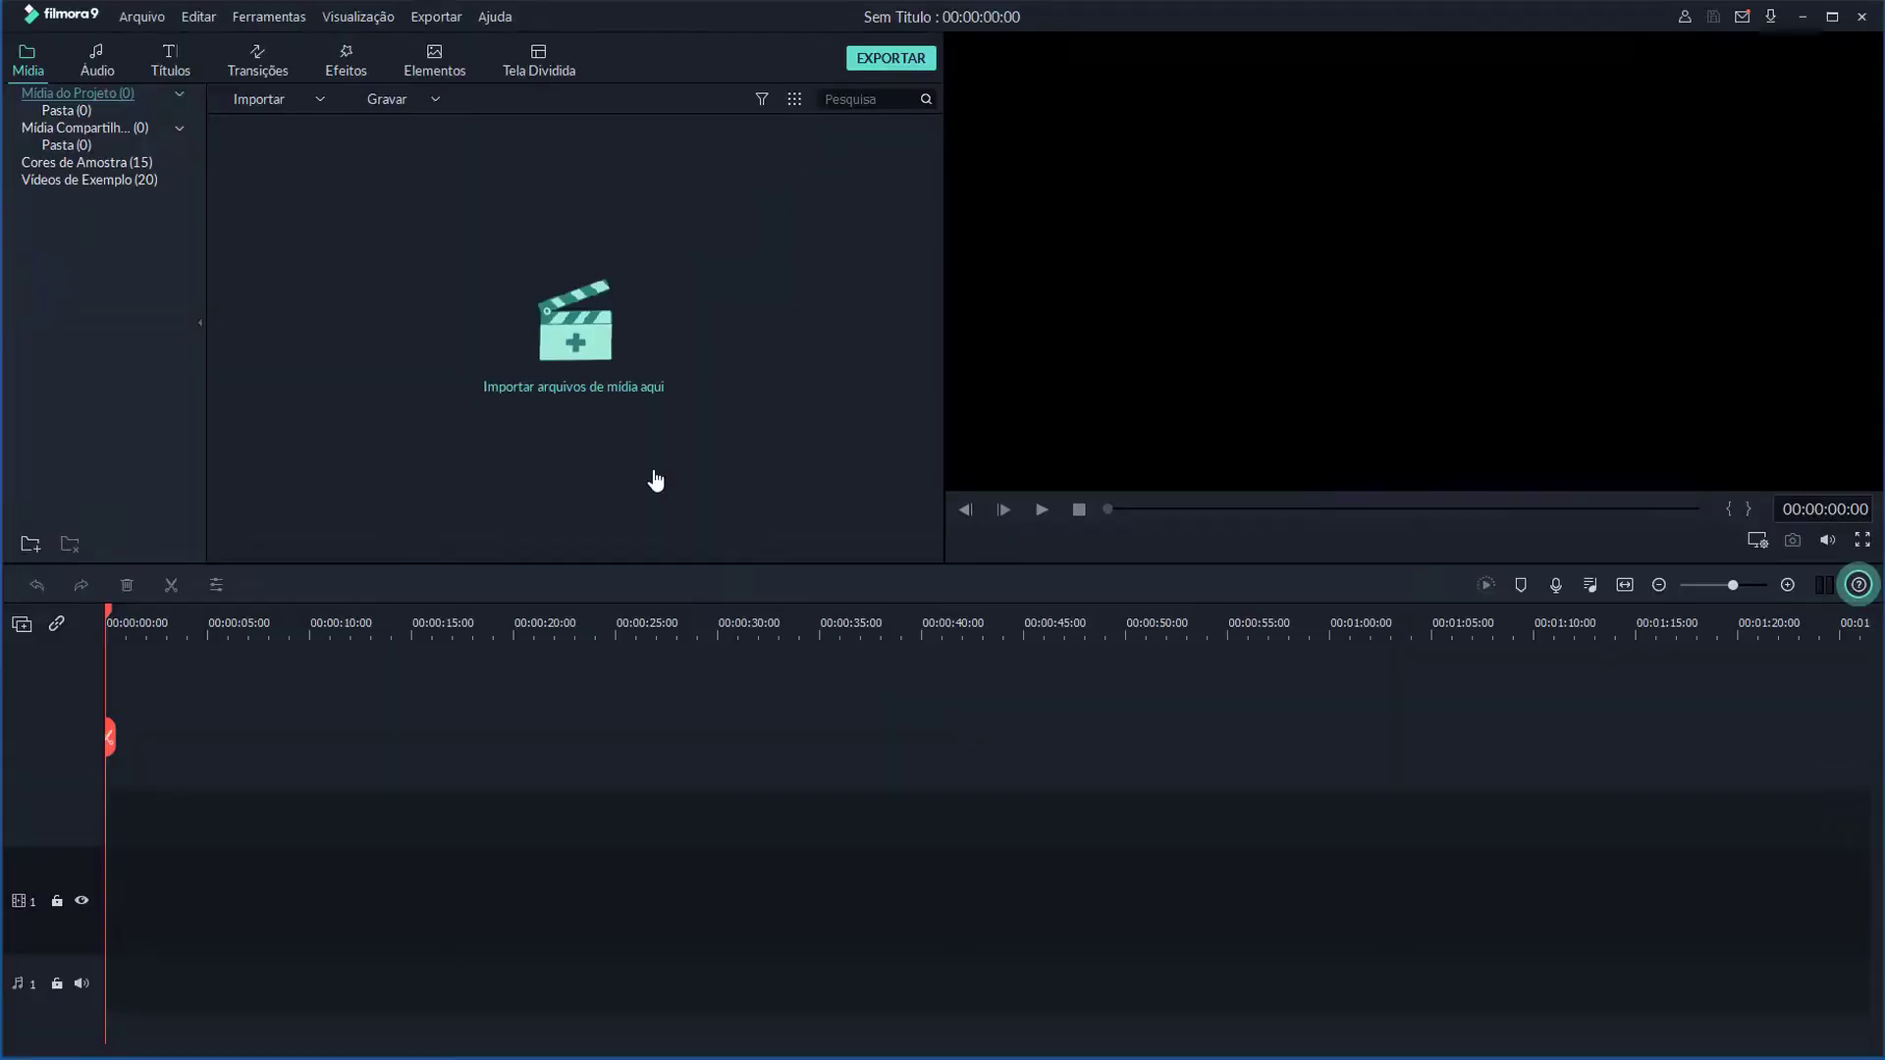
# - Switch to the browser and look through the stock clips in the Filmstocks video section
pyautogui.hotkey('alt', 'Tab')
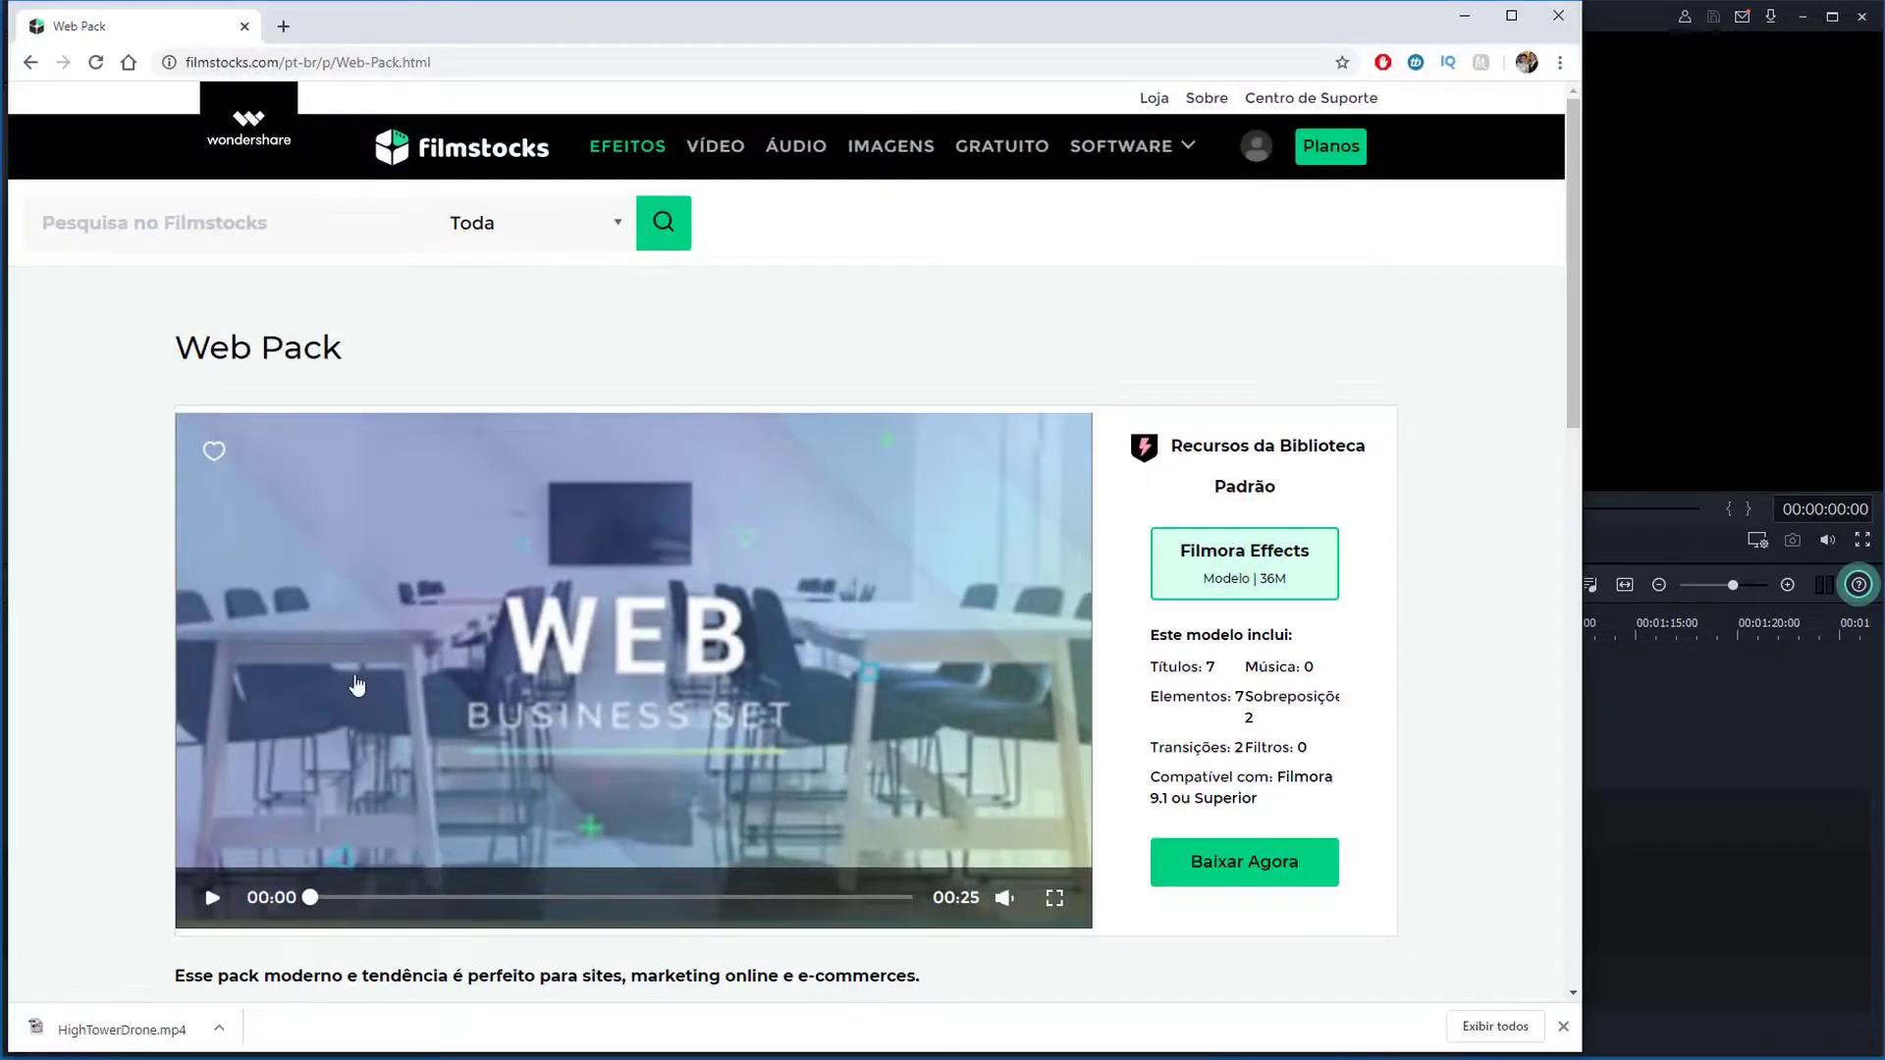
pyautogui.click(491, 153)
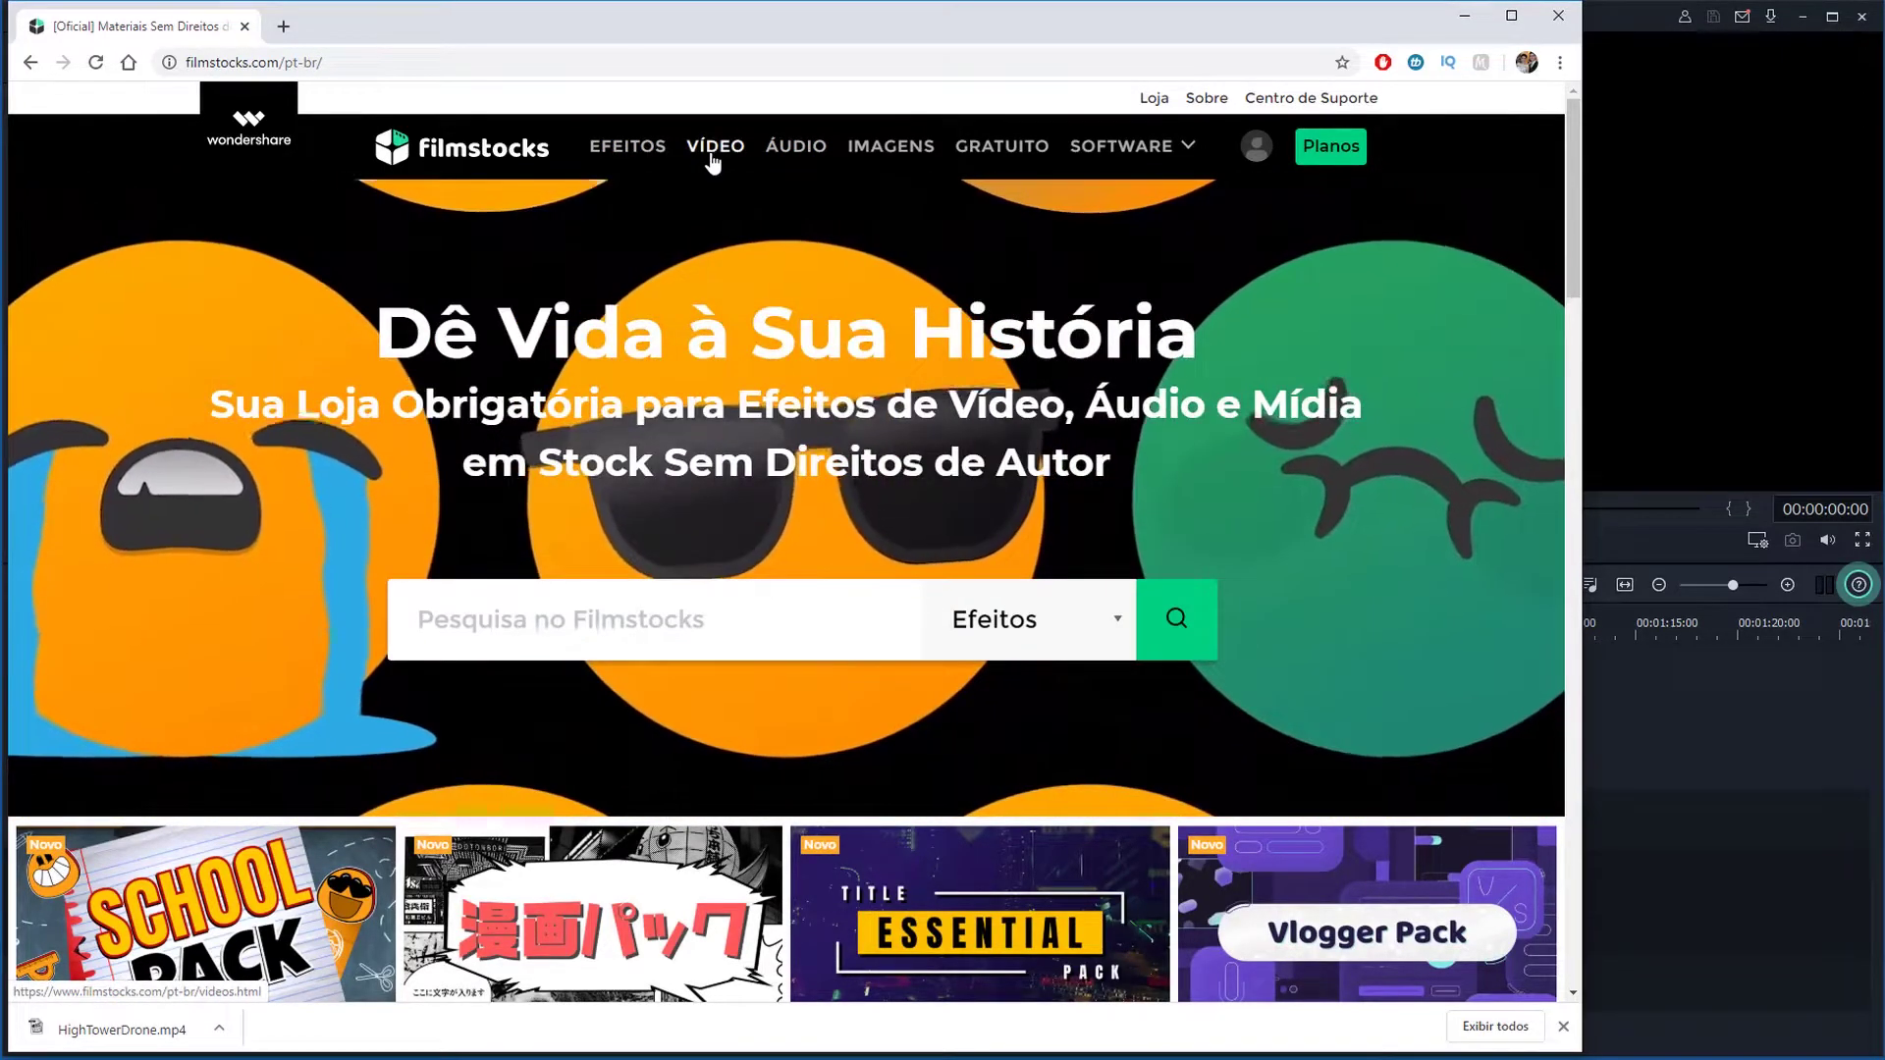
pyautogui.click(713, 157)
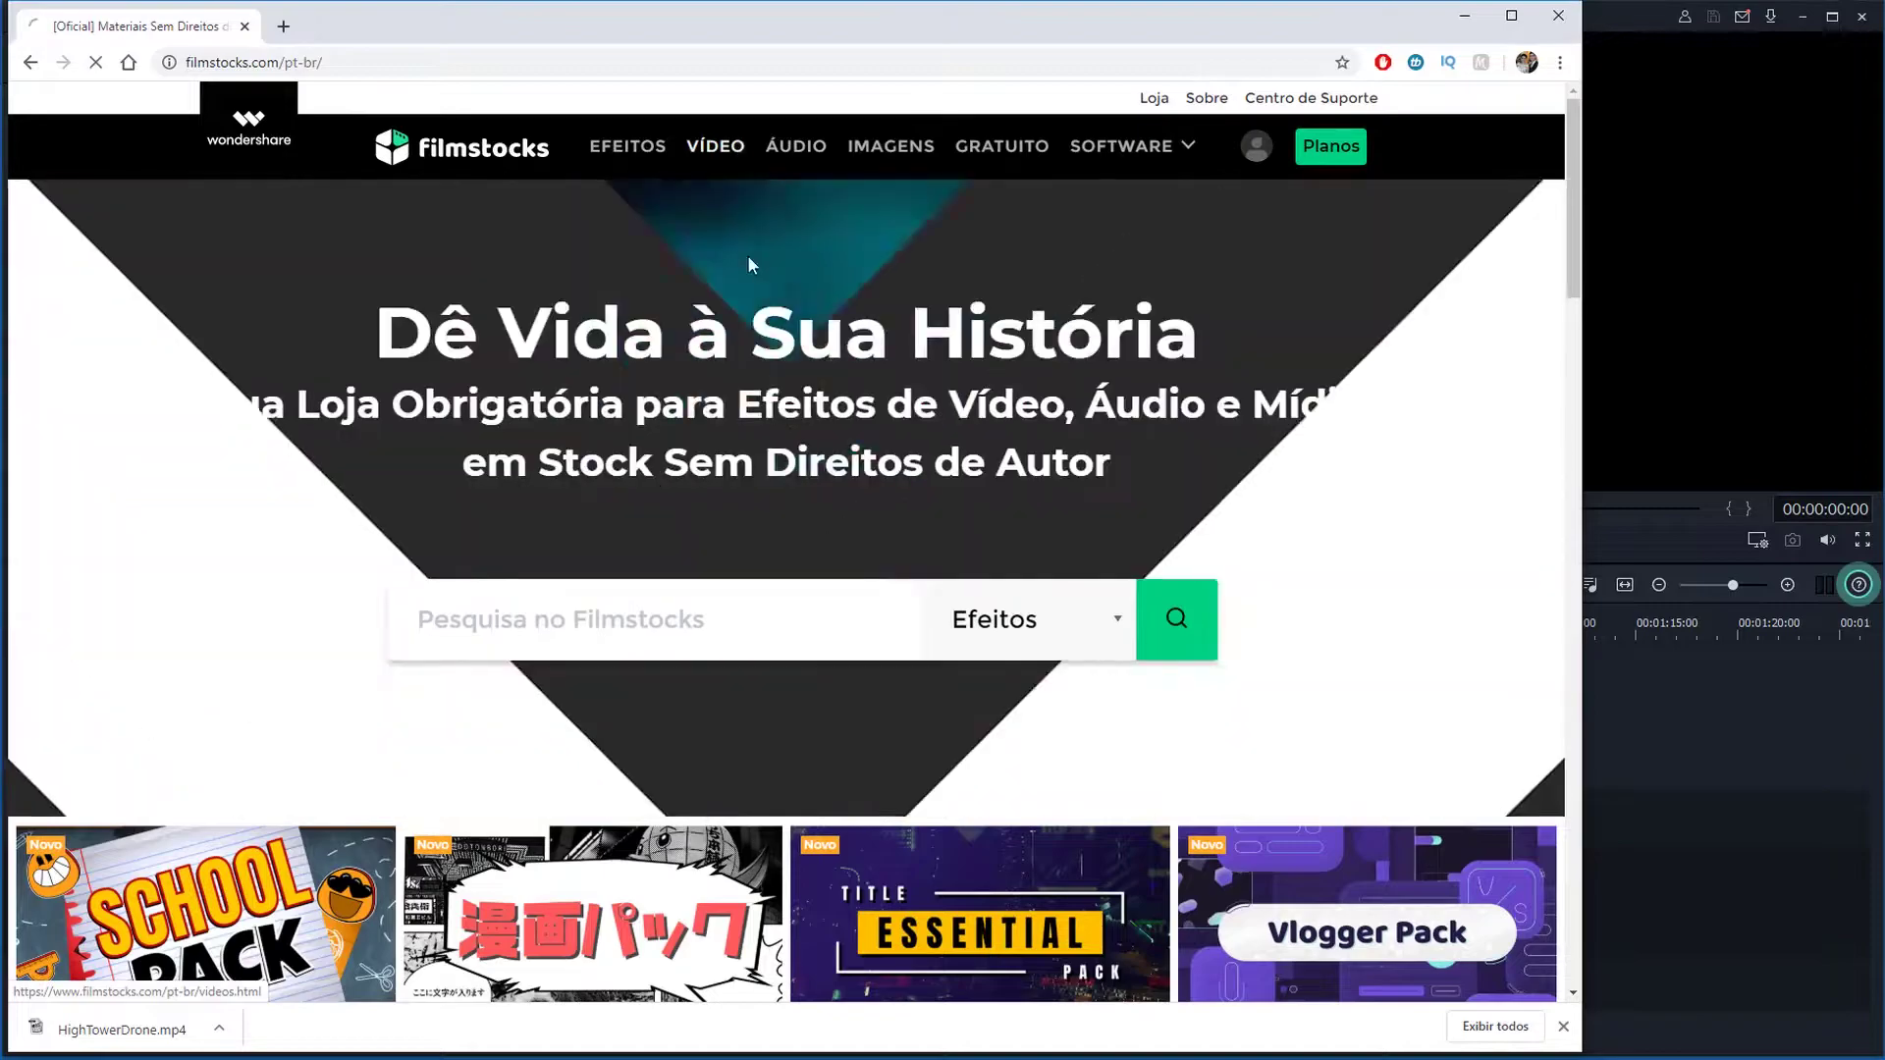
pyautogui.scroll(-3, 692, 761)
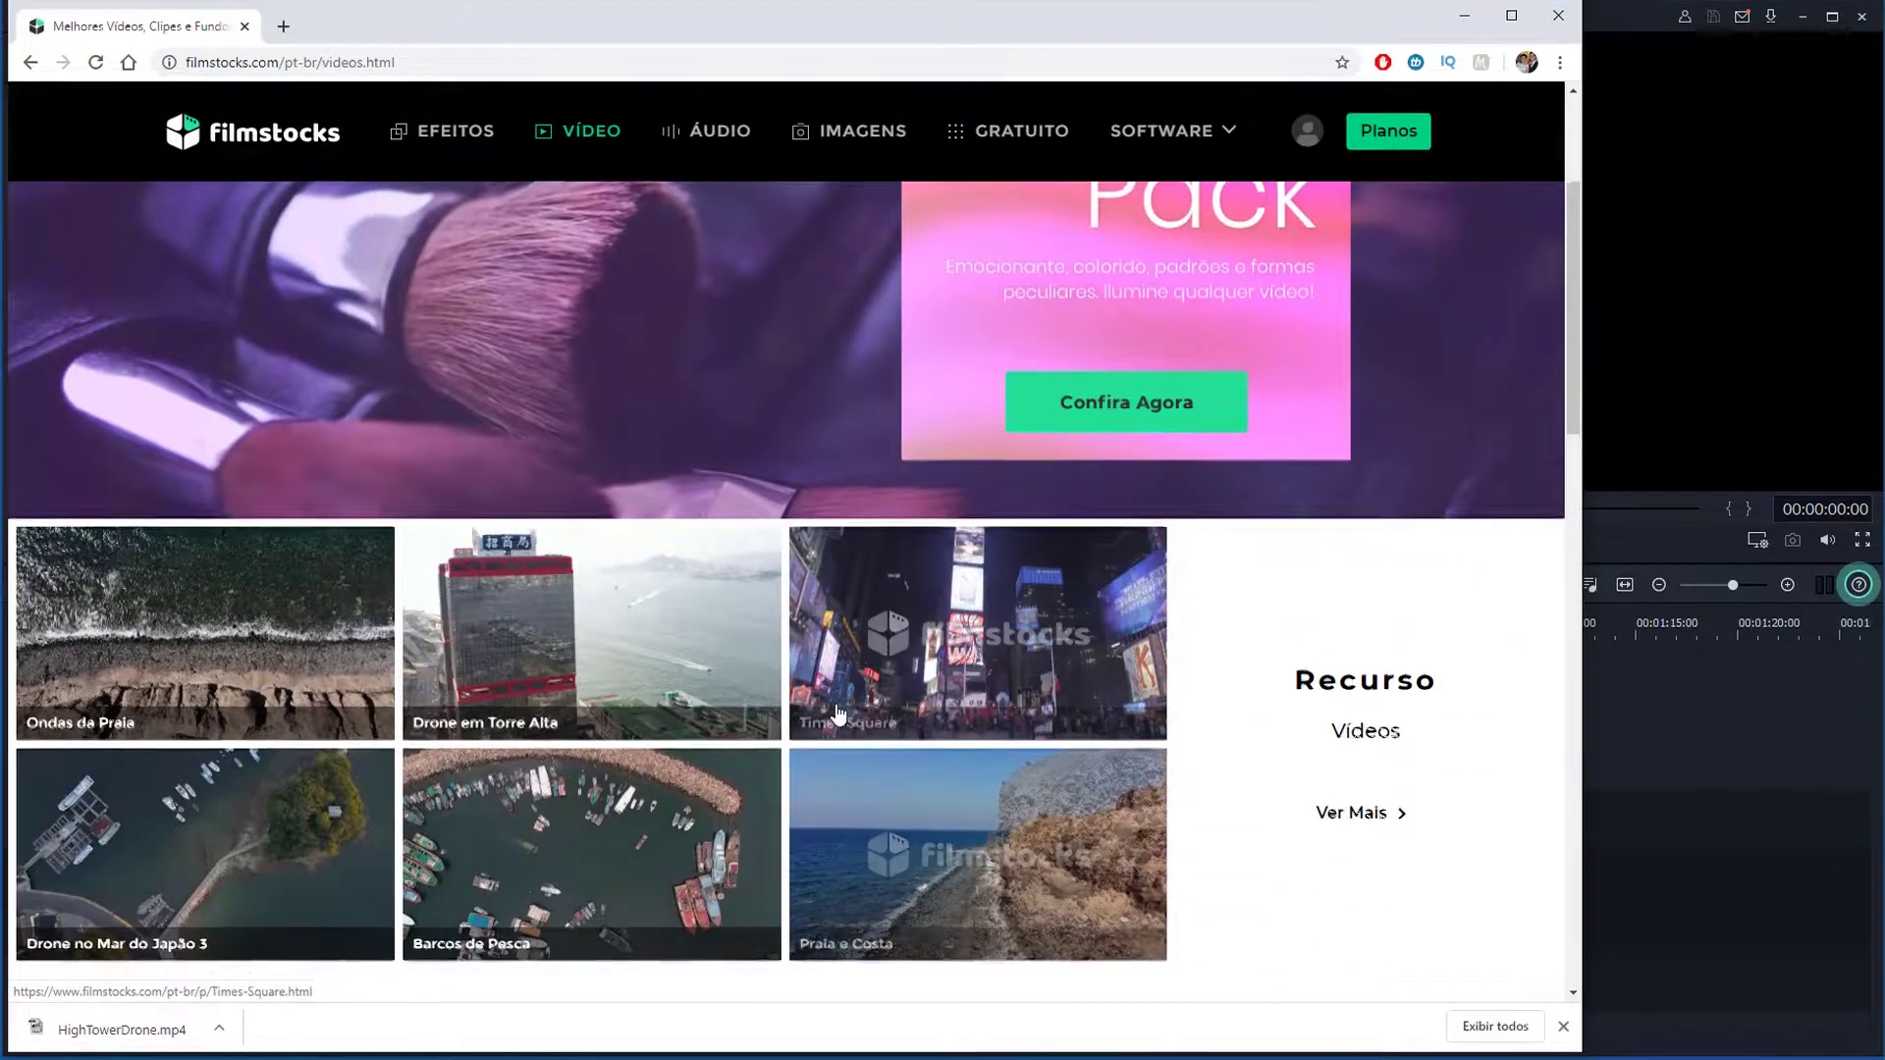
pyautogui.scroll(3, 884, 628)
# - Open the full Filmora Effects catalogue on Filmstocks and download the free Brazil Carnival Pack
pyautogui.click(629, 148)
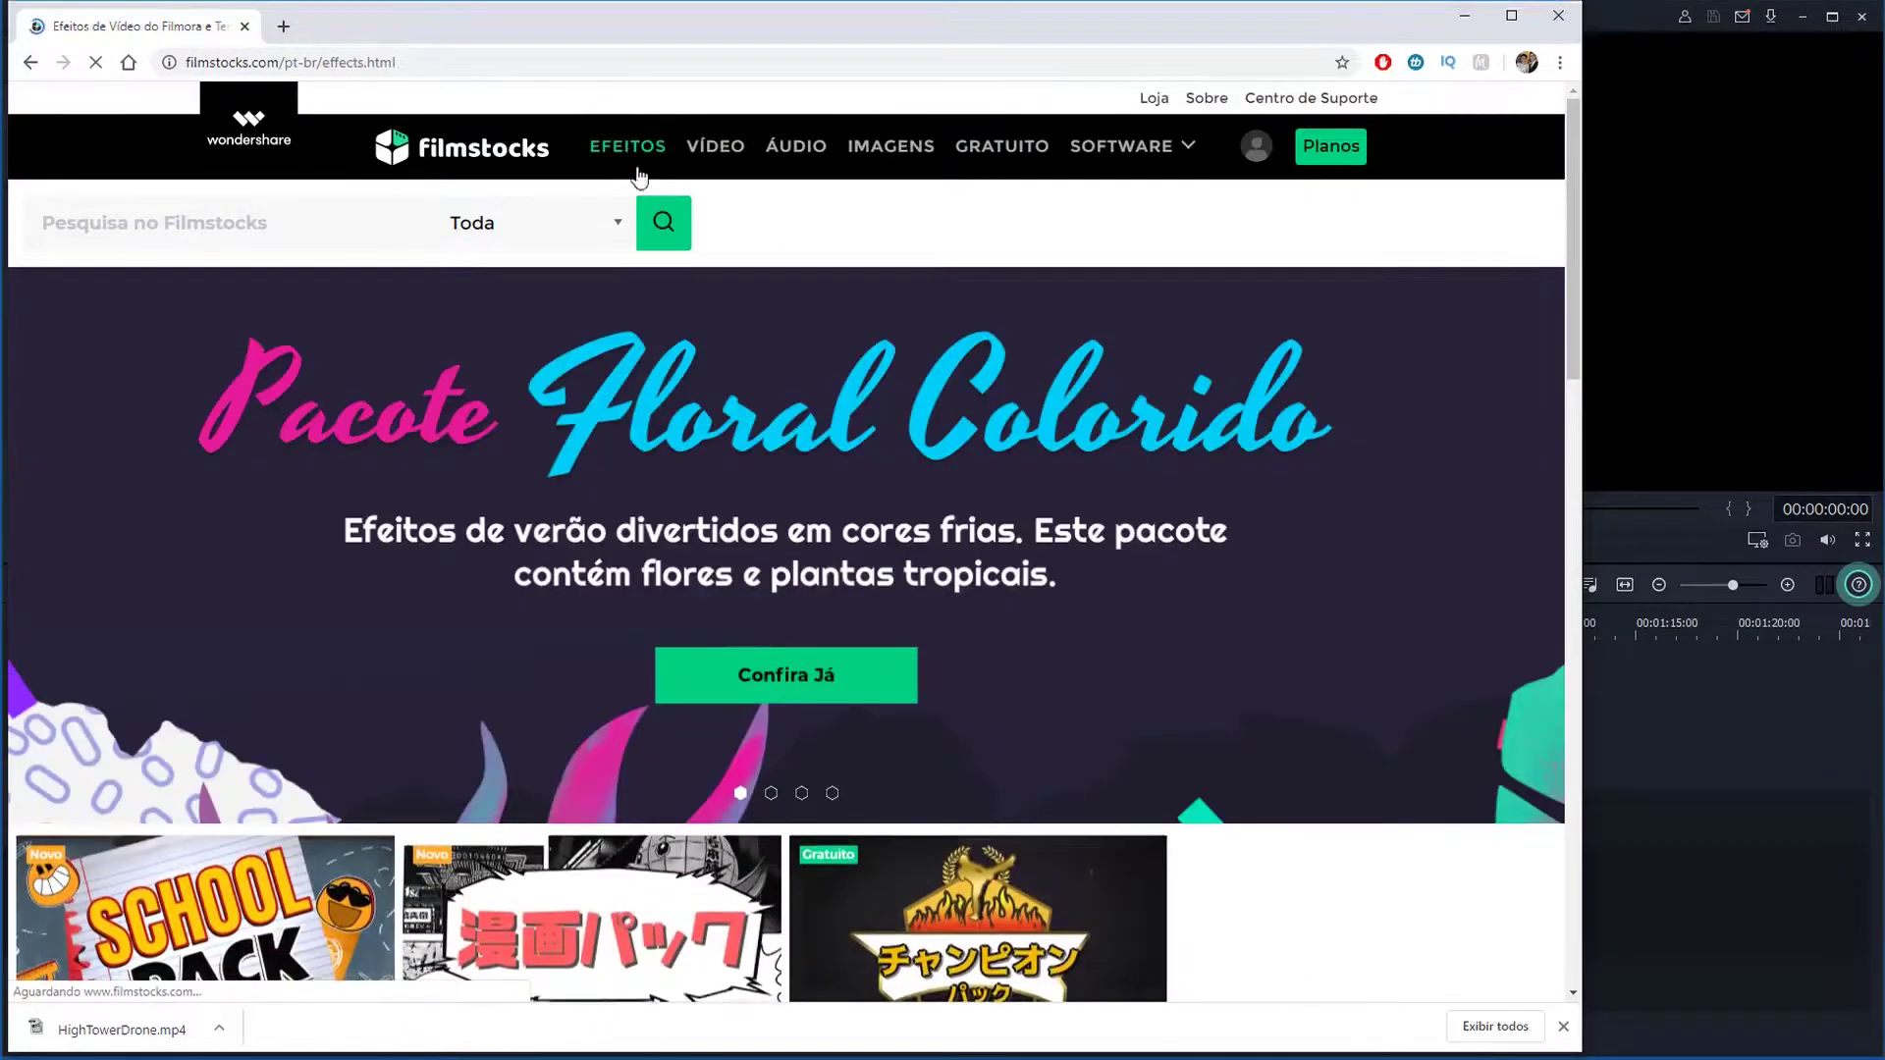
pyautogui.scroll(-5, 805, 556)
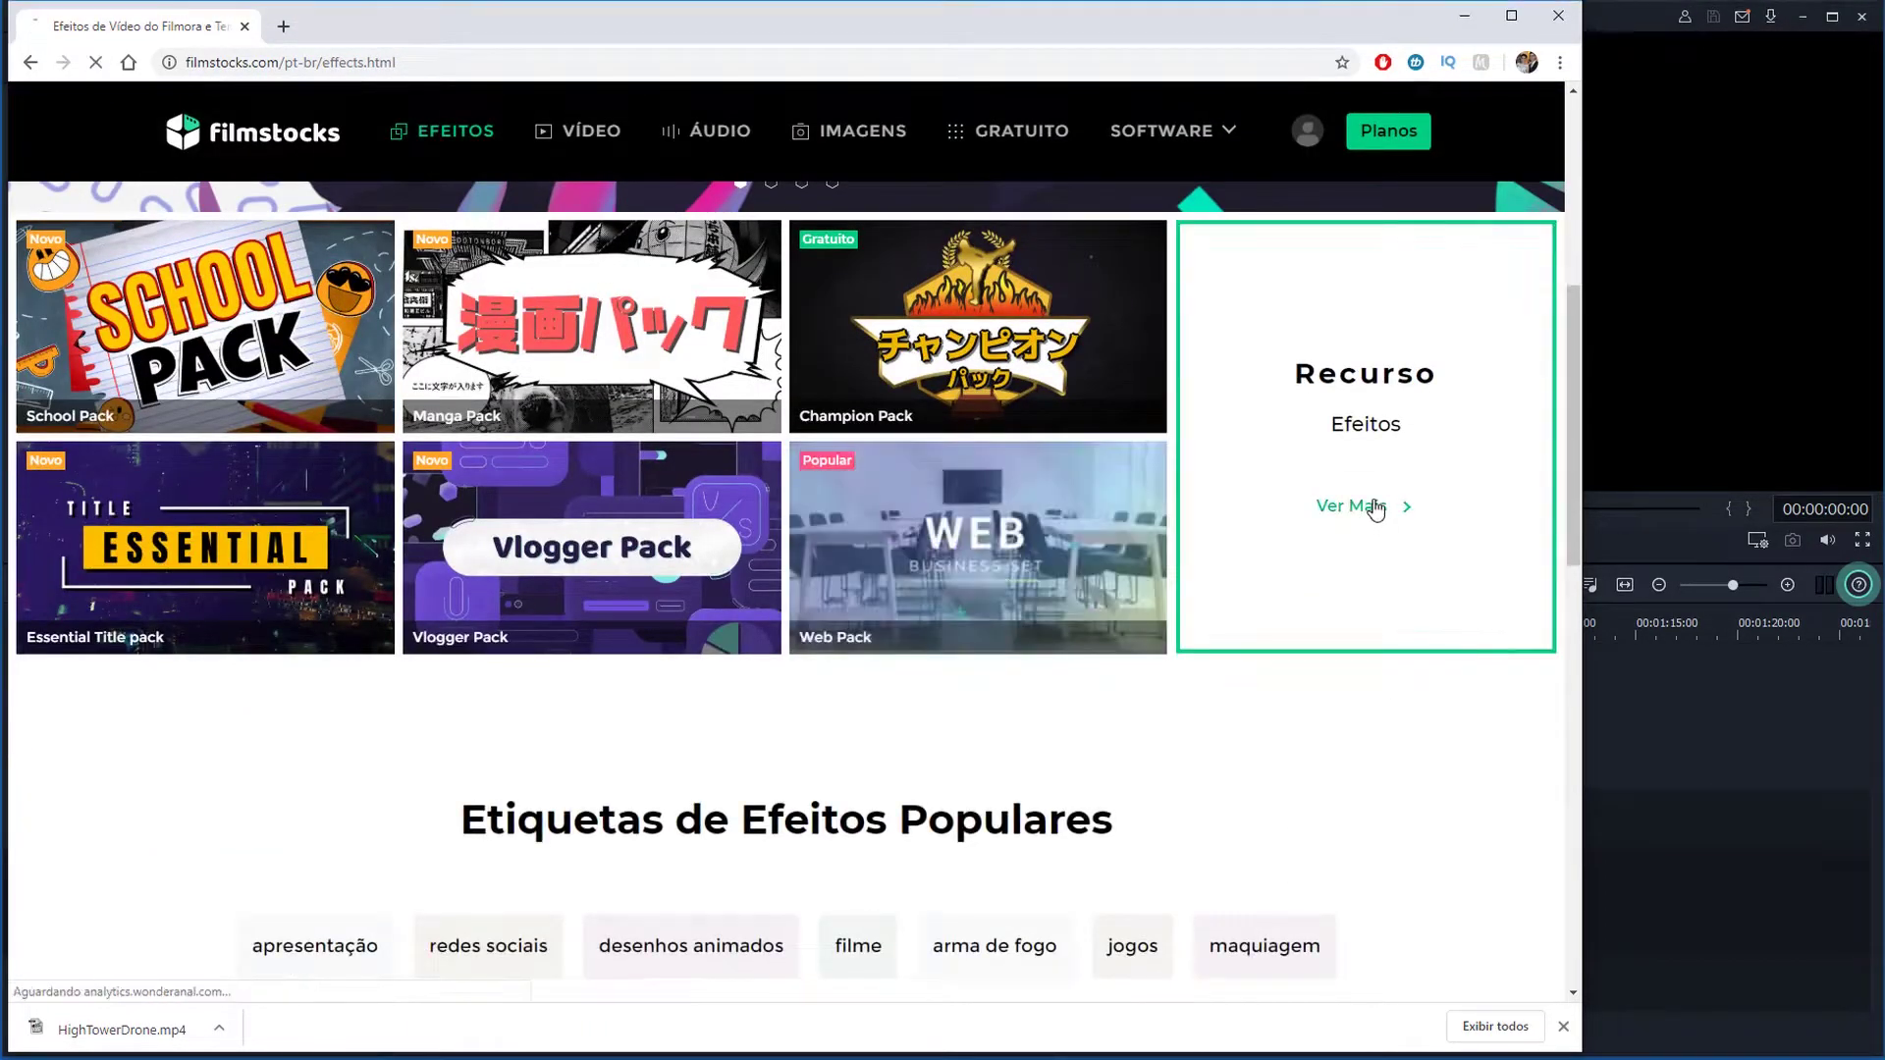
pyautogui.click(1374, 507)
pyautogui.scroll(-1, 1090, 739)
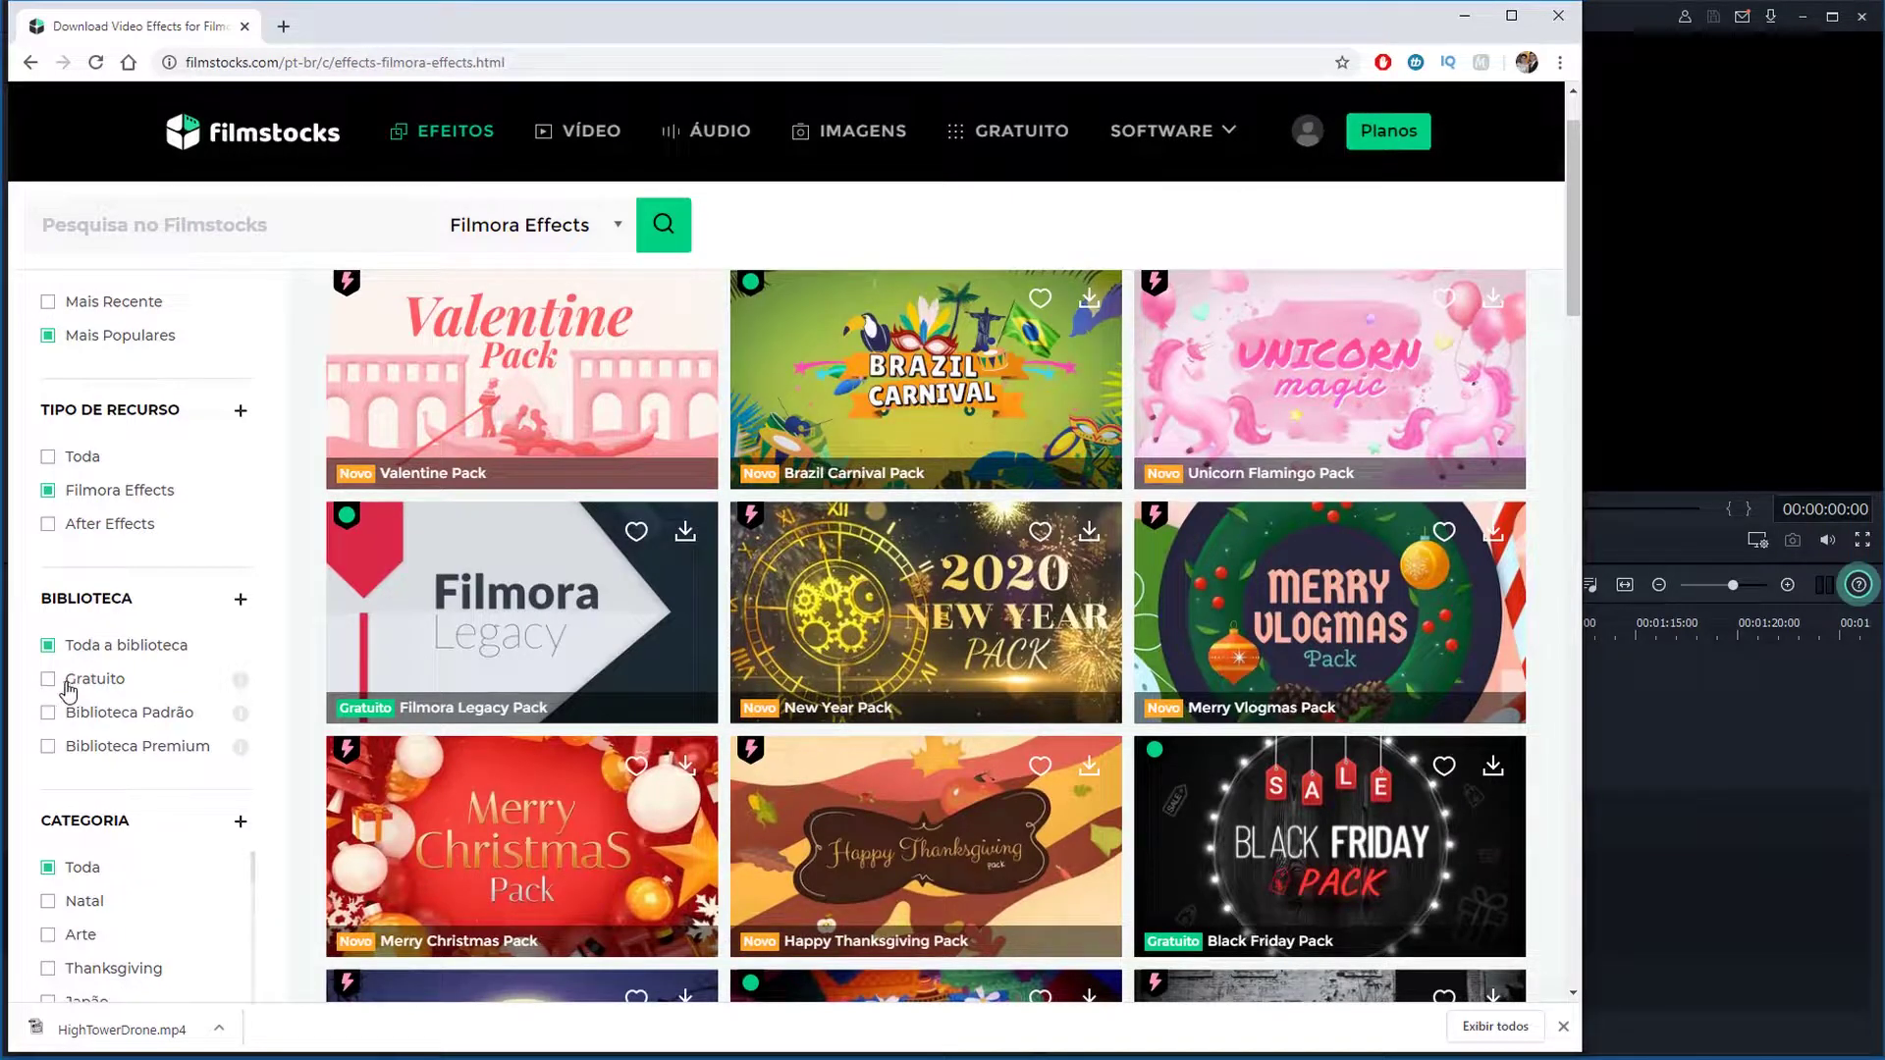
pyautogui.click(915, 398)
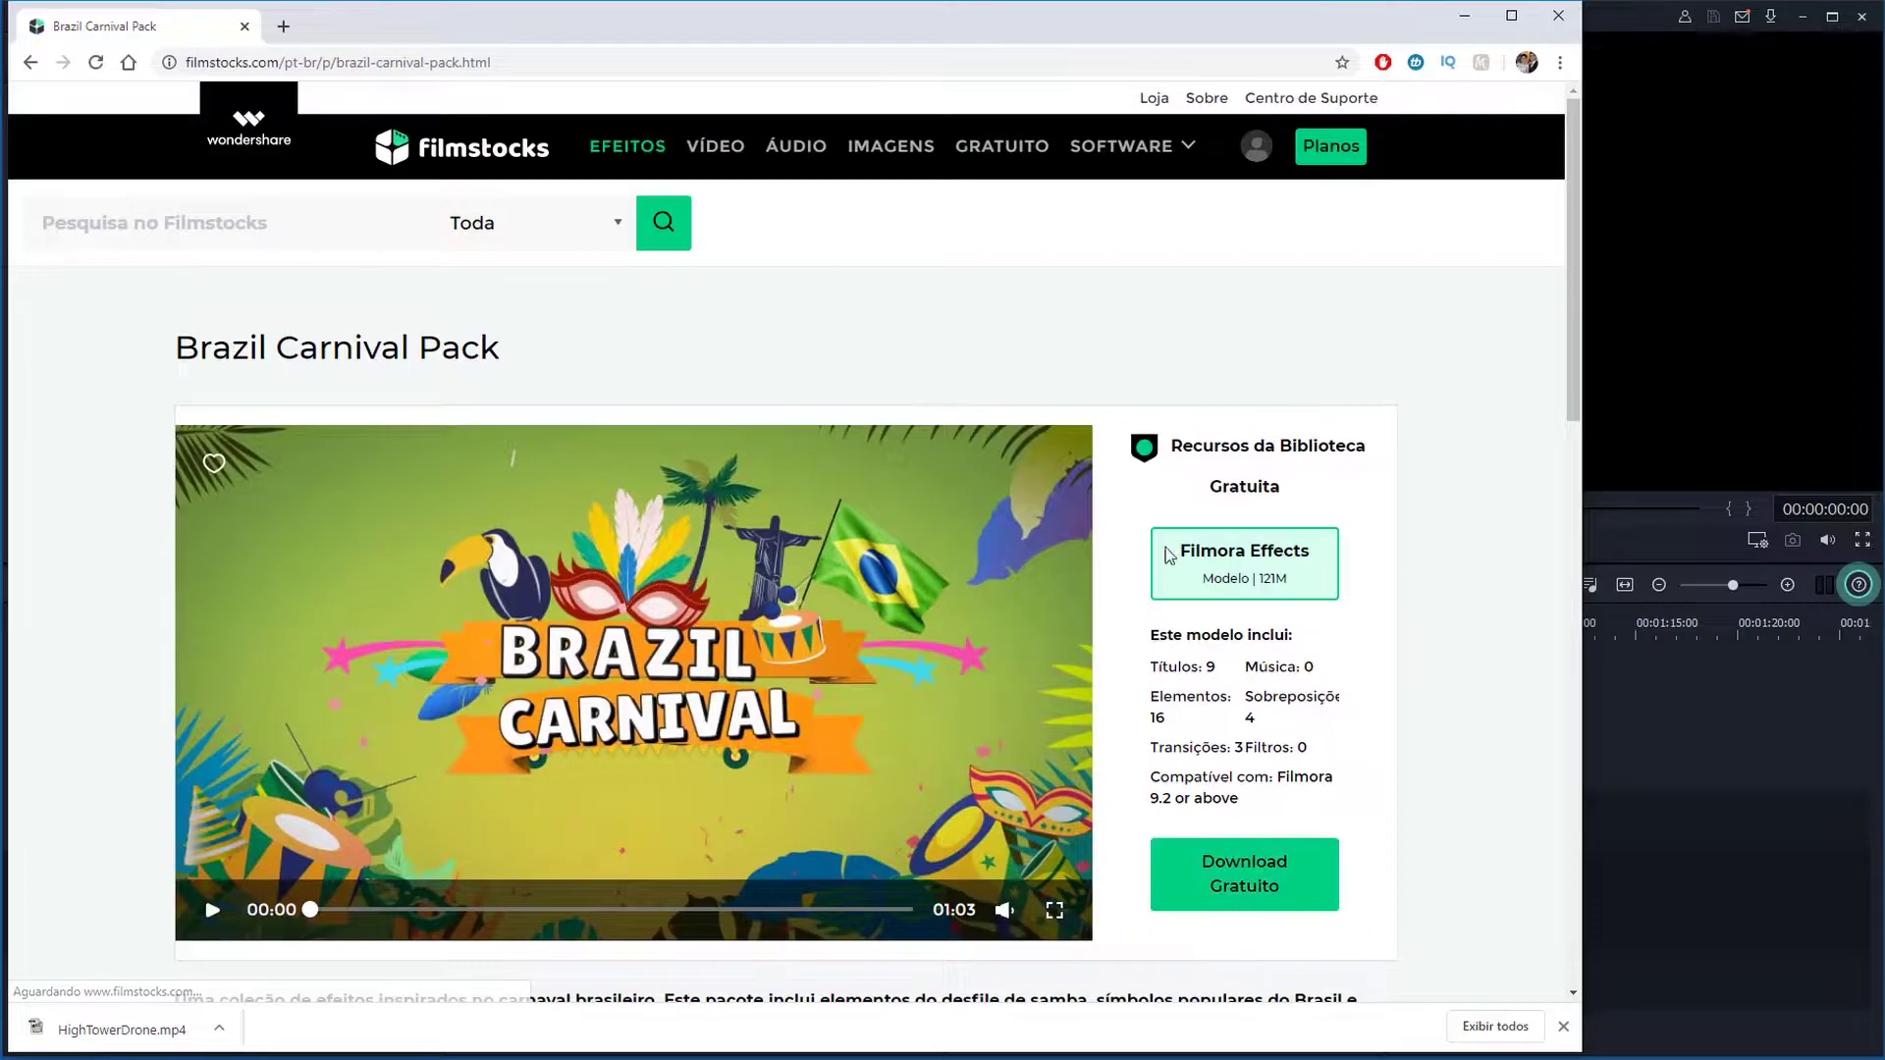
pyautogui.click(1240, 881)
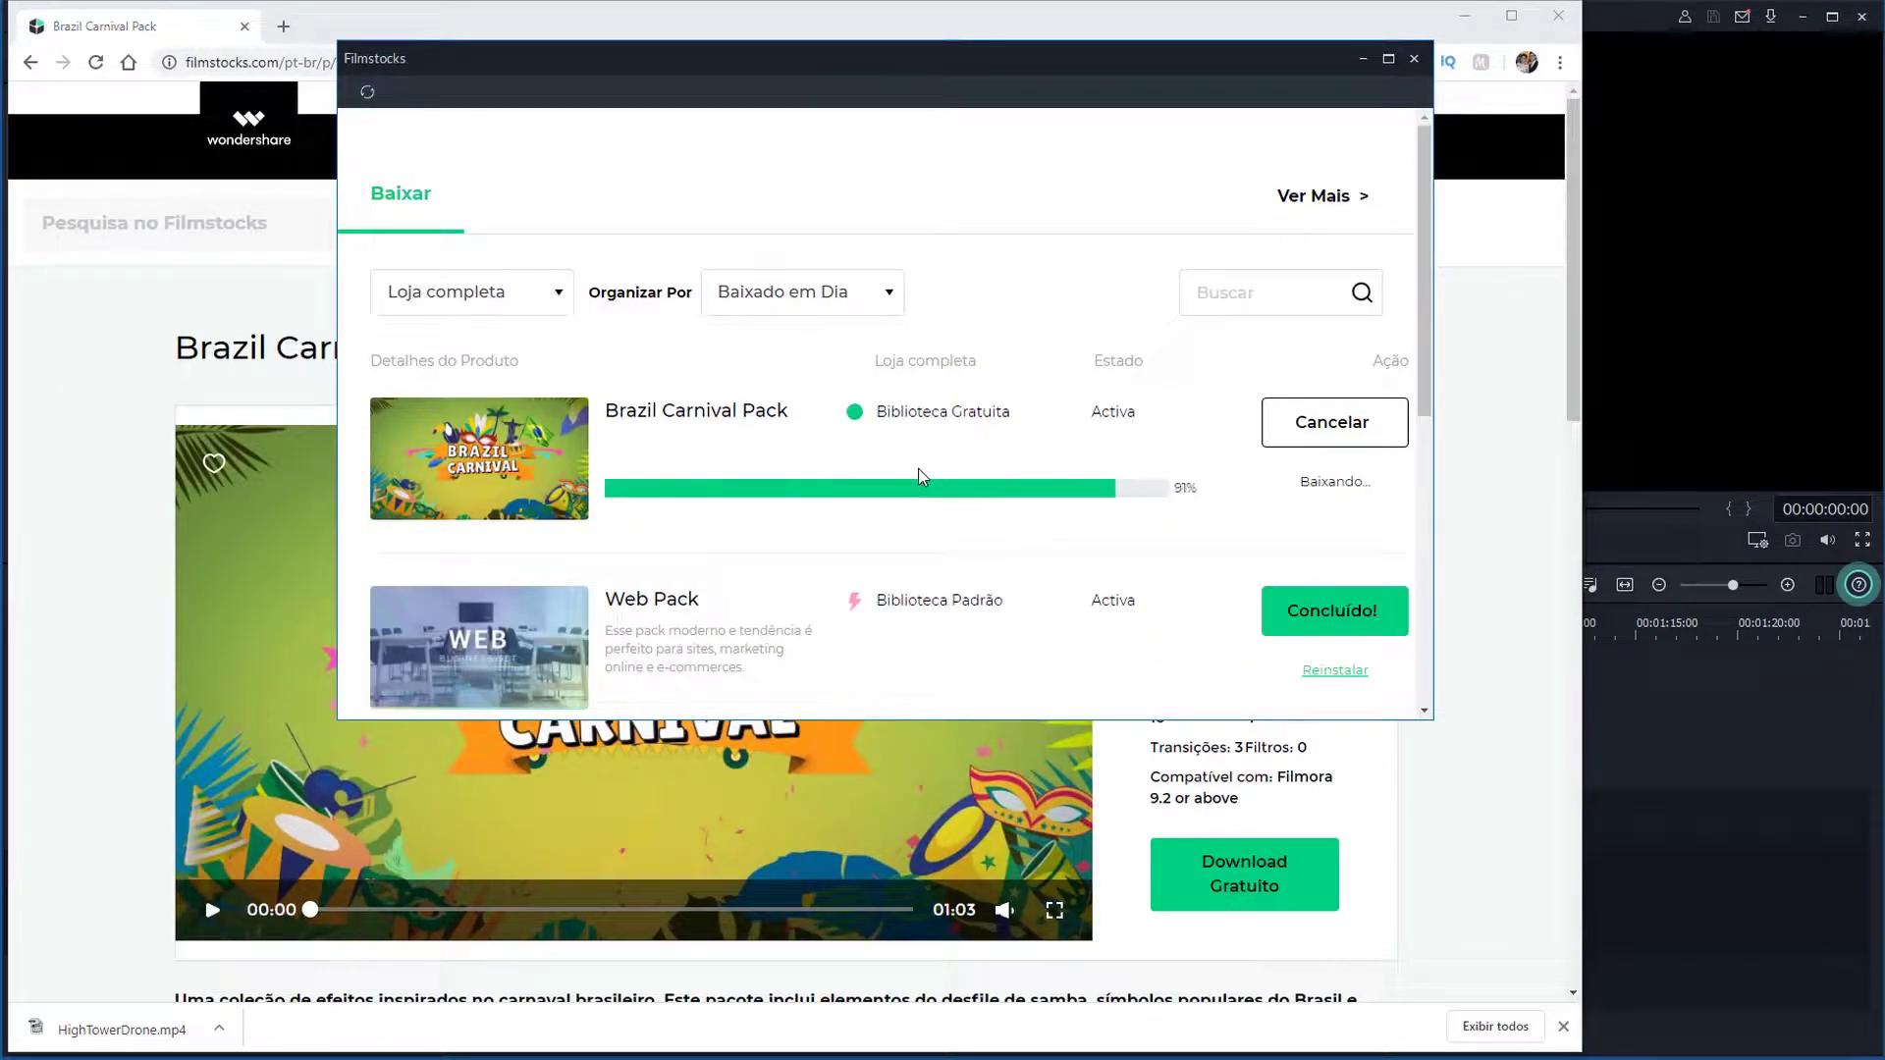
pyautogui.click(1414, 59)
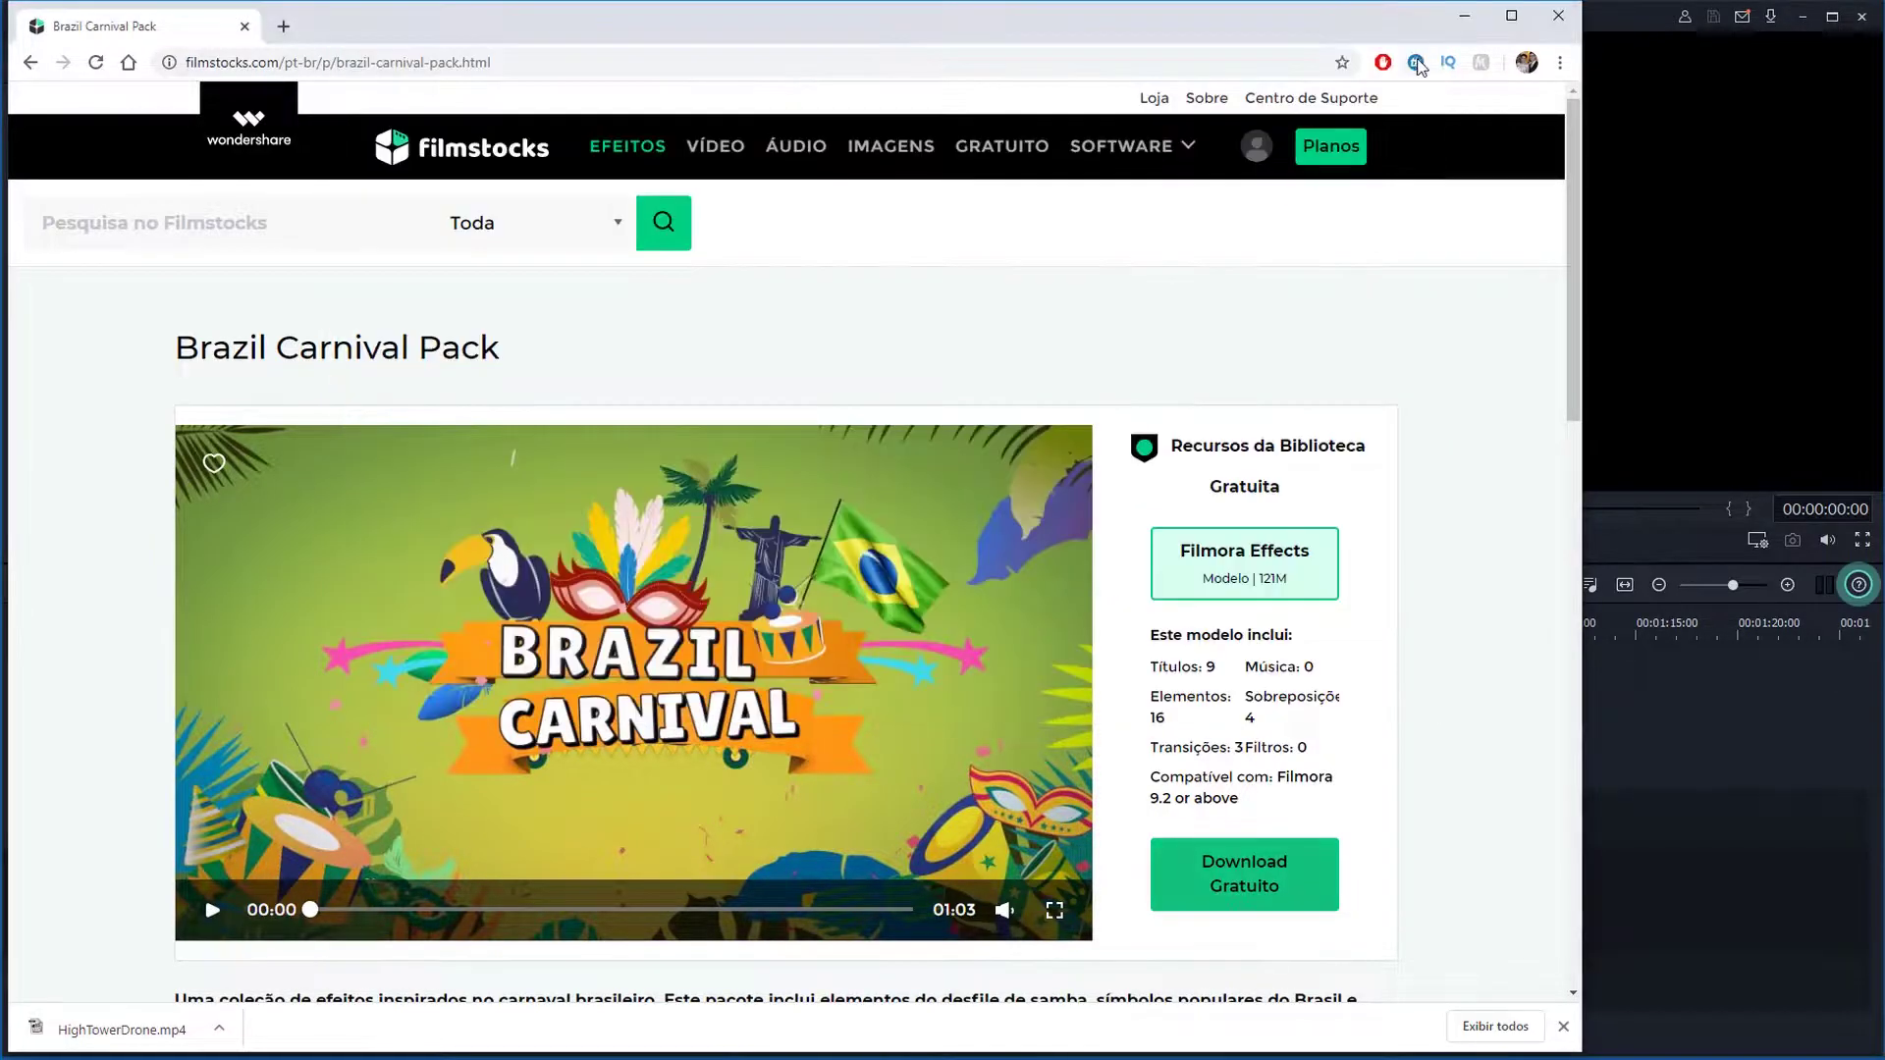
# - Return to Filmora and import MVI_0089 and ZOOM0001 from the EDIT > FILMORA folder on drive D
pyautogui.click(1467, 16)
pyautogui.click(596, 354)
pyautogui.click(1205, 18)
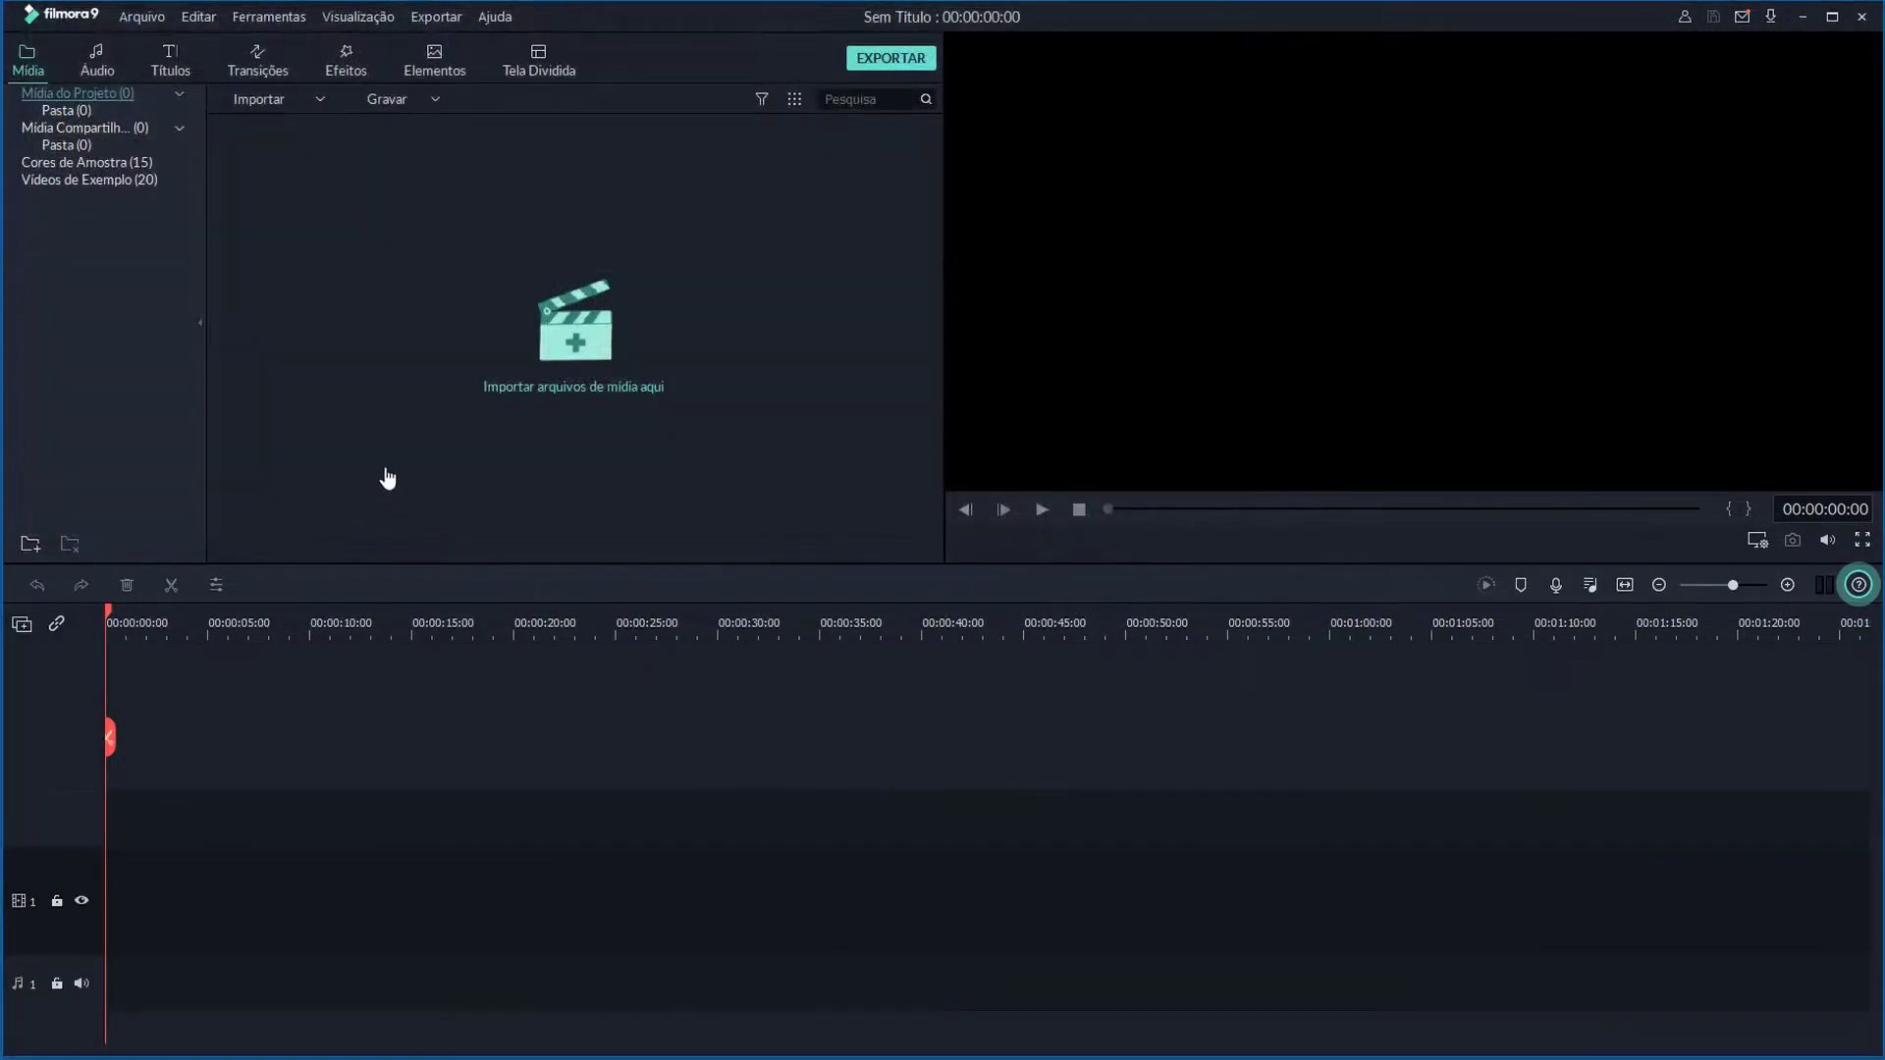
pyautogui.click(590, 348)
pyautogui.click(99, 215)
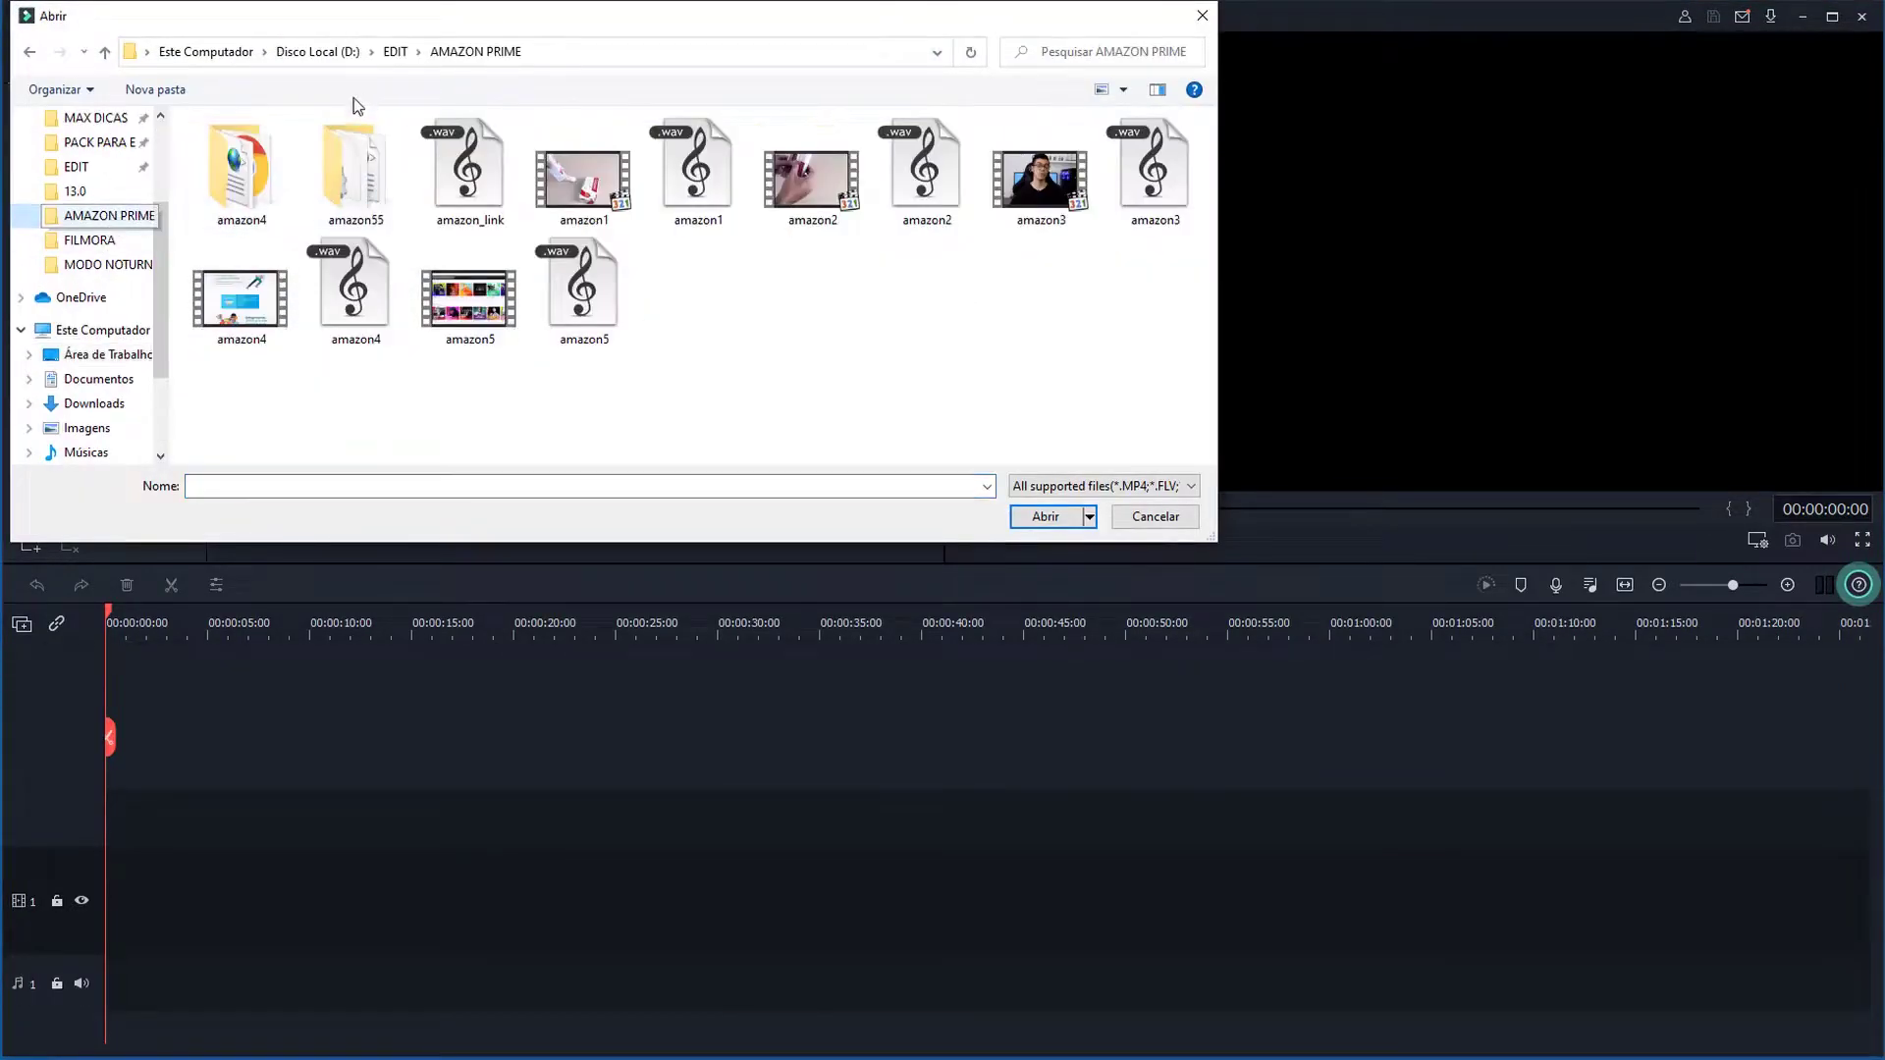
pyautogui.click(408, 59)
pyautogui.doubleClick(280, 232)
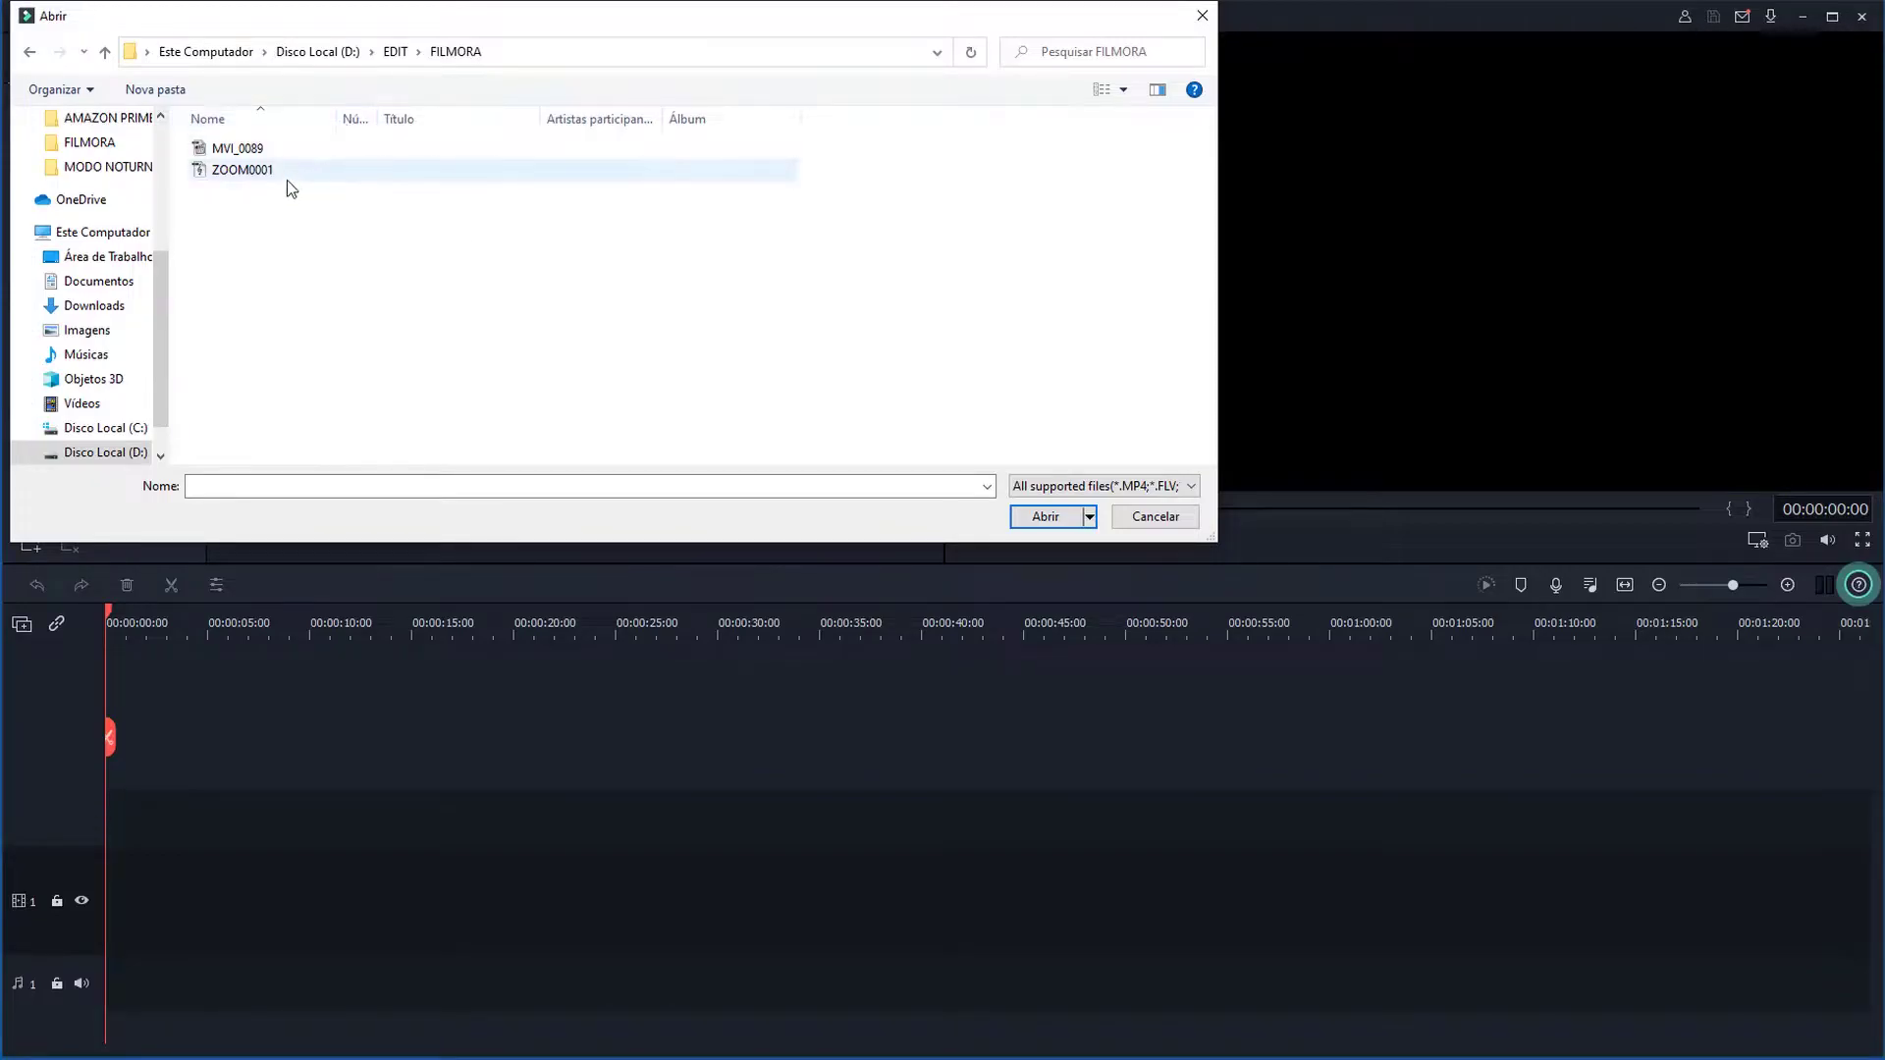
pyautogui.hotkey('ctrl', 'a')
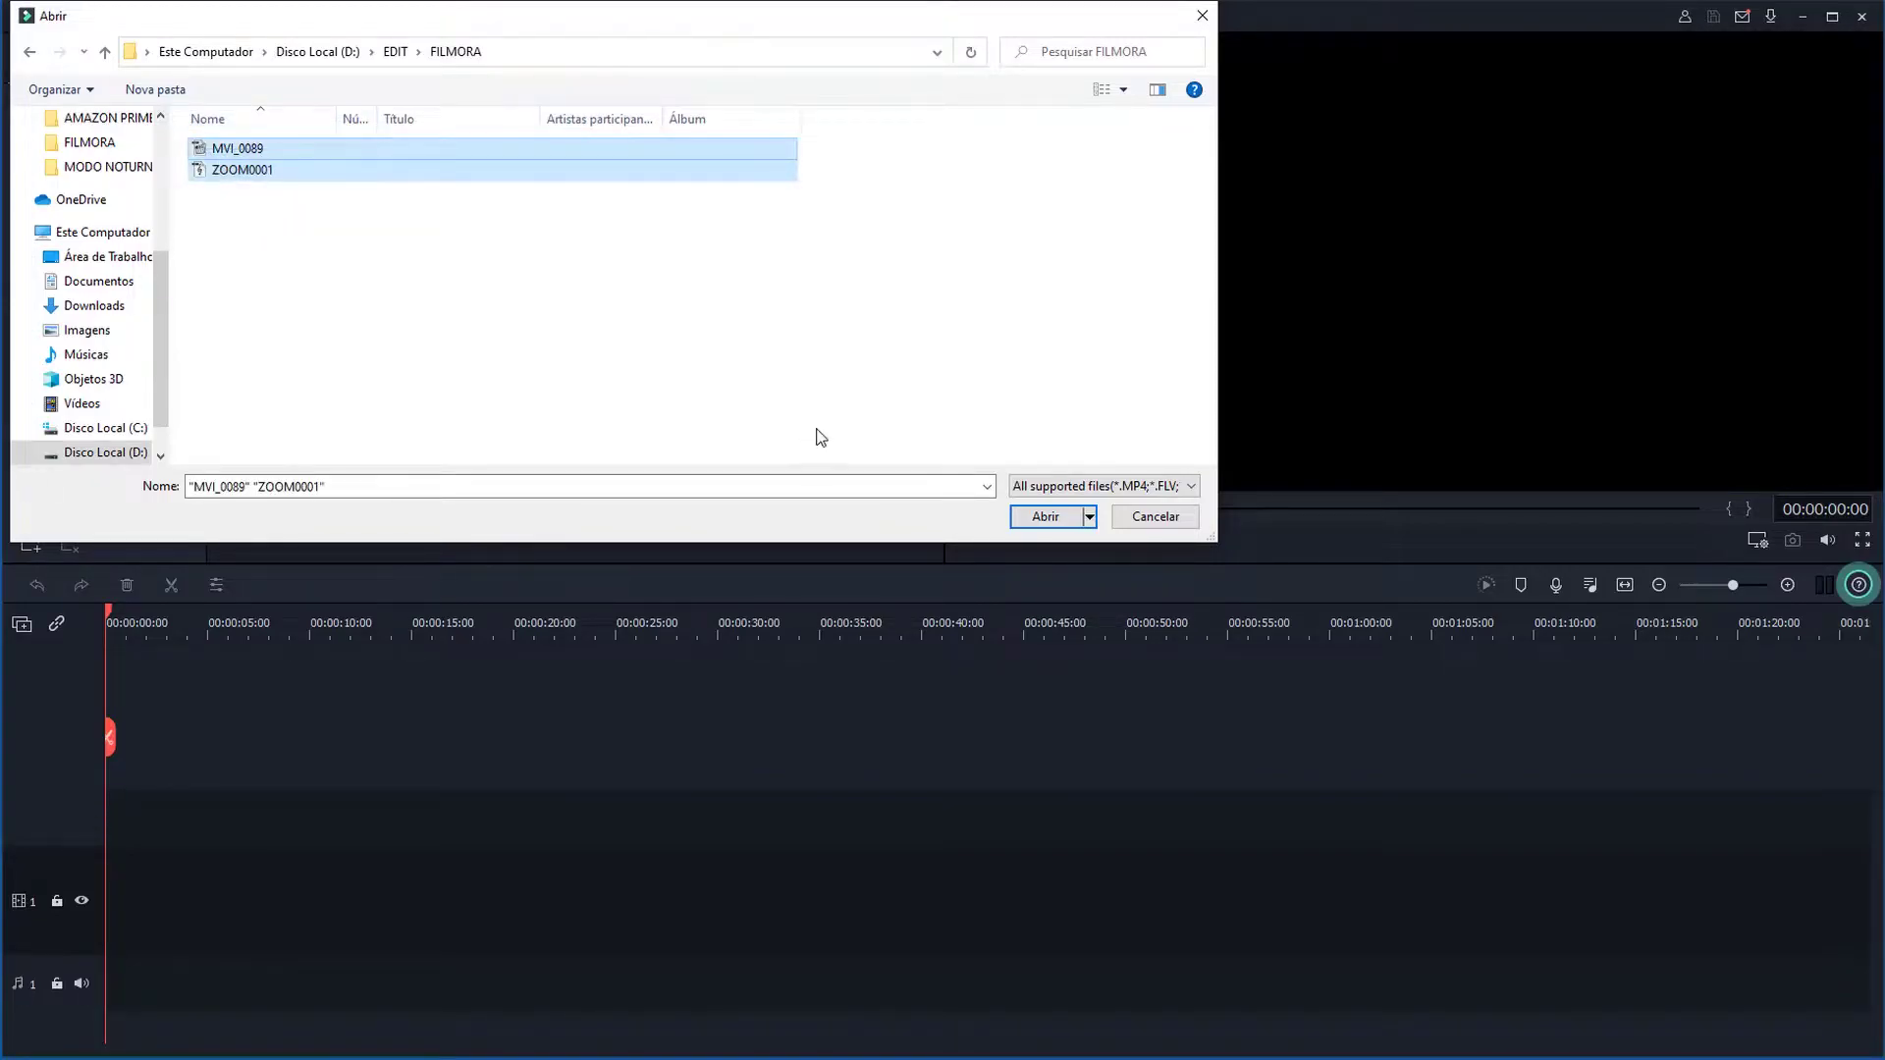
pyautogui.click(1043, 517)
# - Place MVI_0089 and ZOOM0001 on the timeline, matching the project settings to the media at 1920 x 1080 60fps
pyautogui.moveTo(299, 180); pyautogui.dragTo(89, 841)
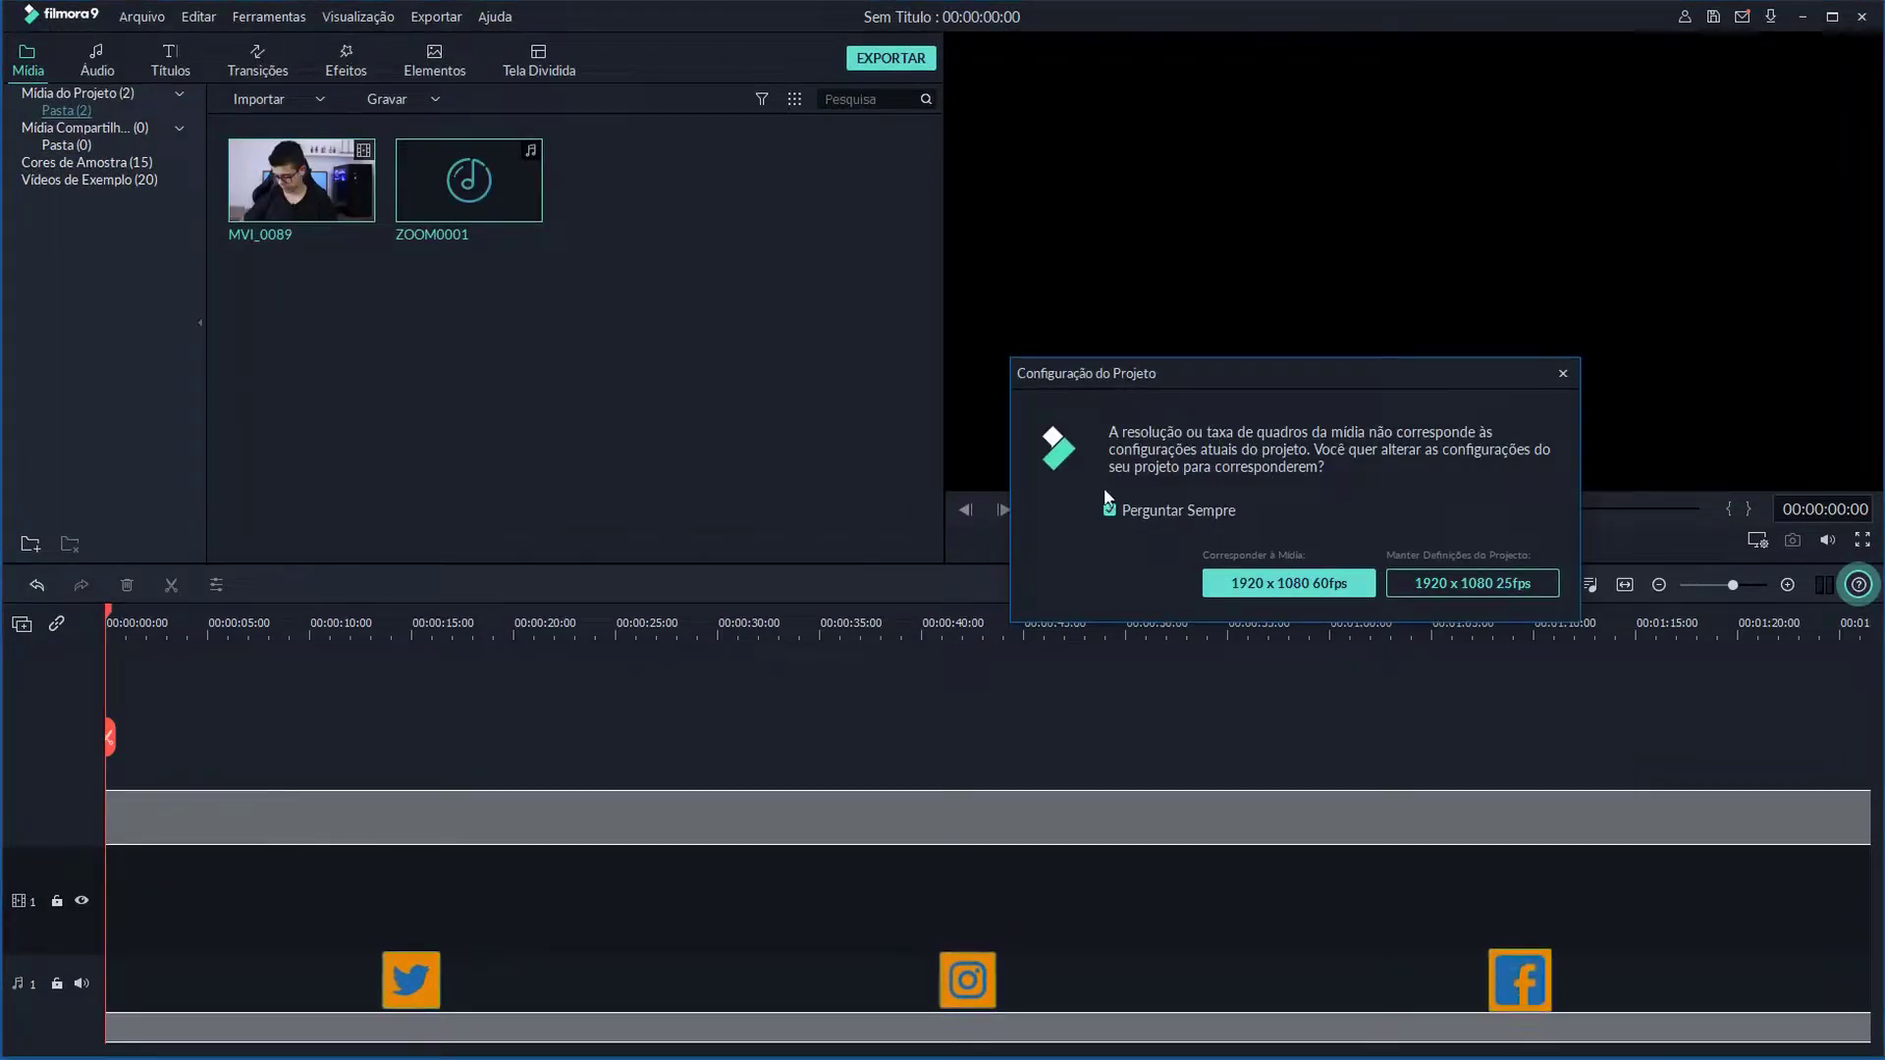
pyautogui.click(1319, 586)
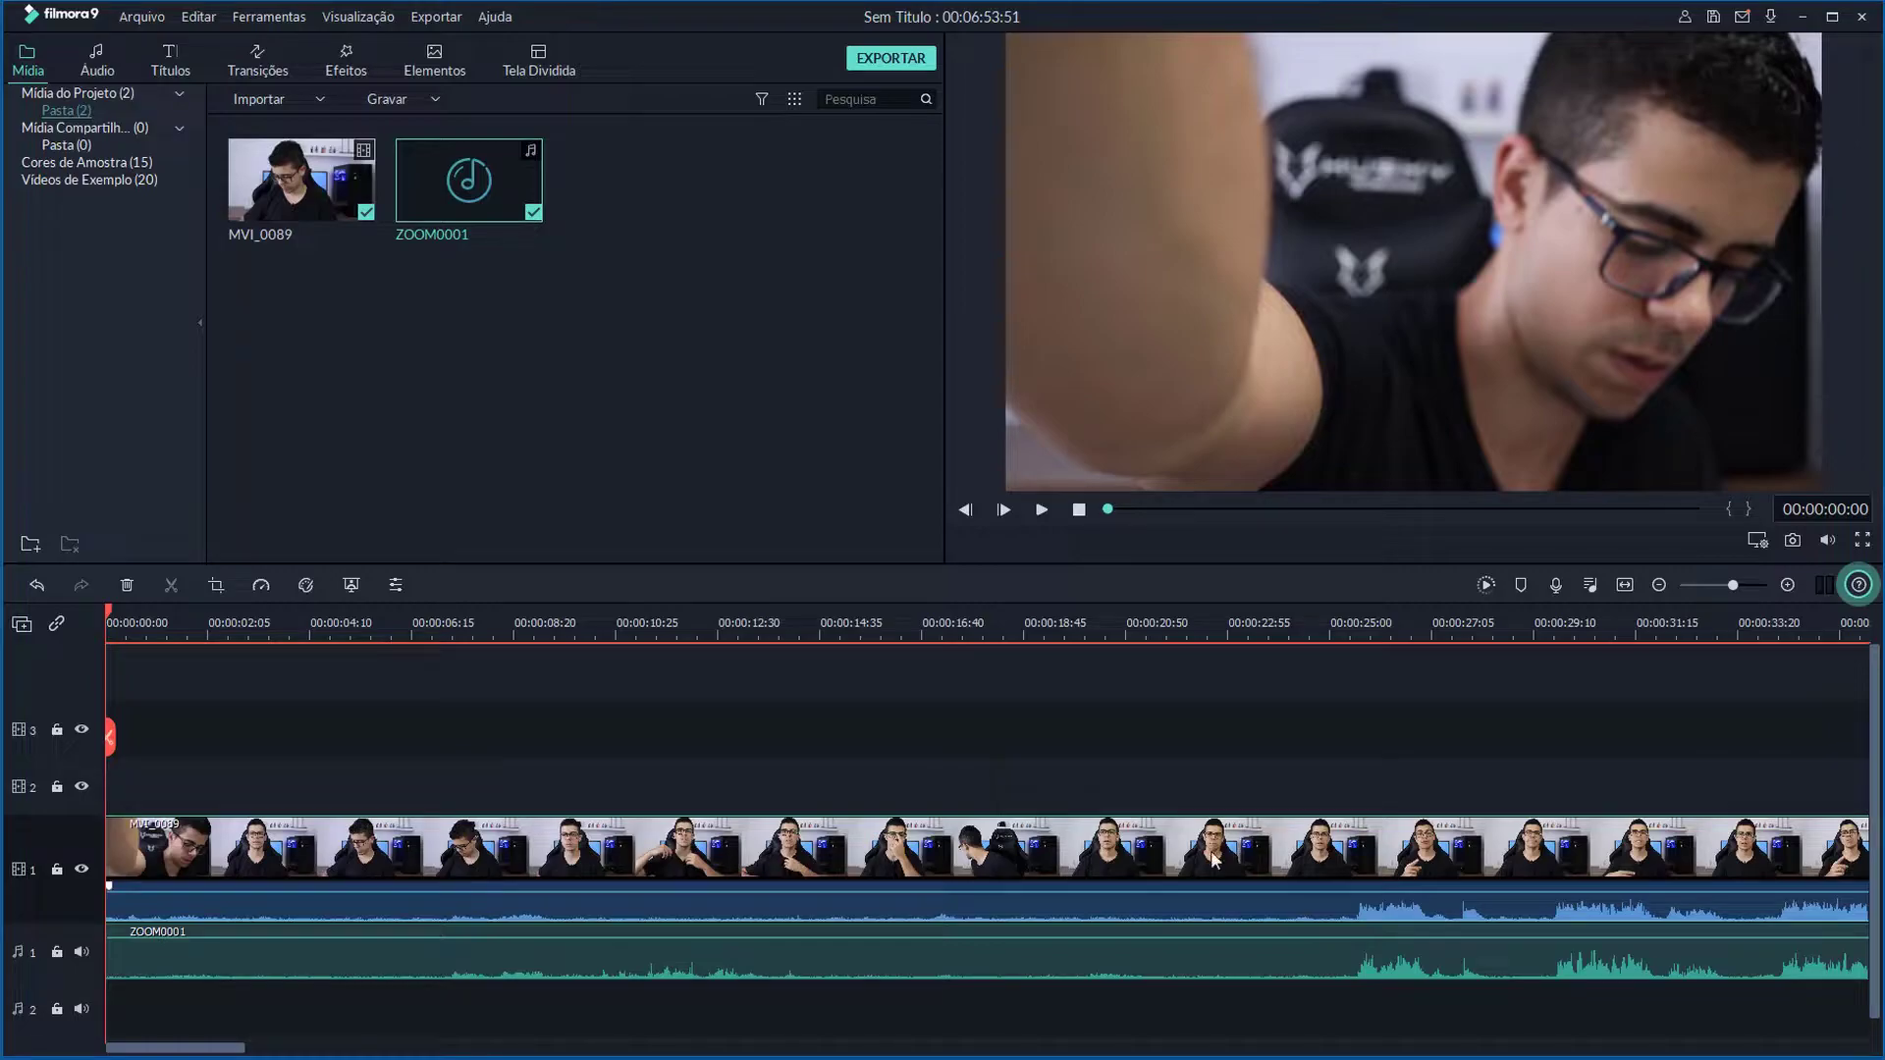
# - Detach the MVI_0089 clip's own audio and delete it, keeping only the ZOOM0001 track as sound
pyautogui.click(1454, 628)
pyautogui.press('space')
pyautogui.press('space')
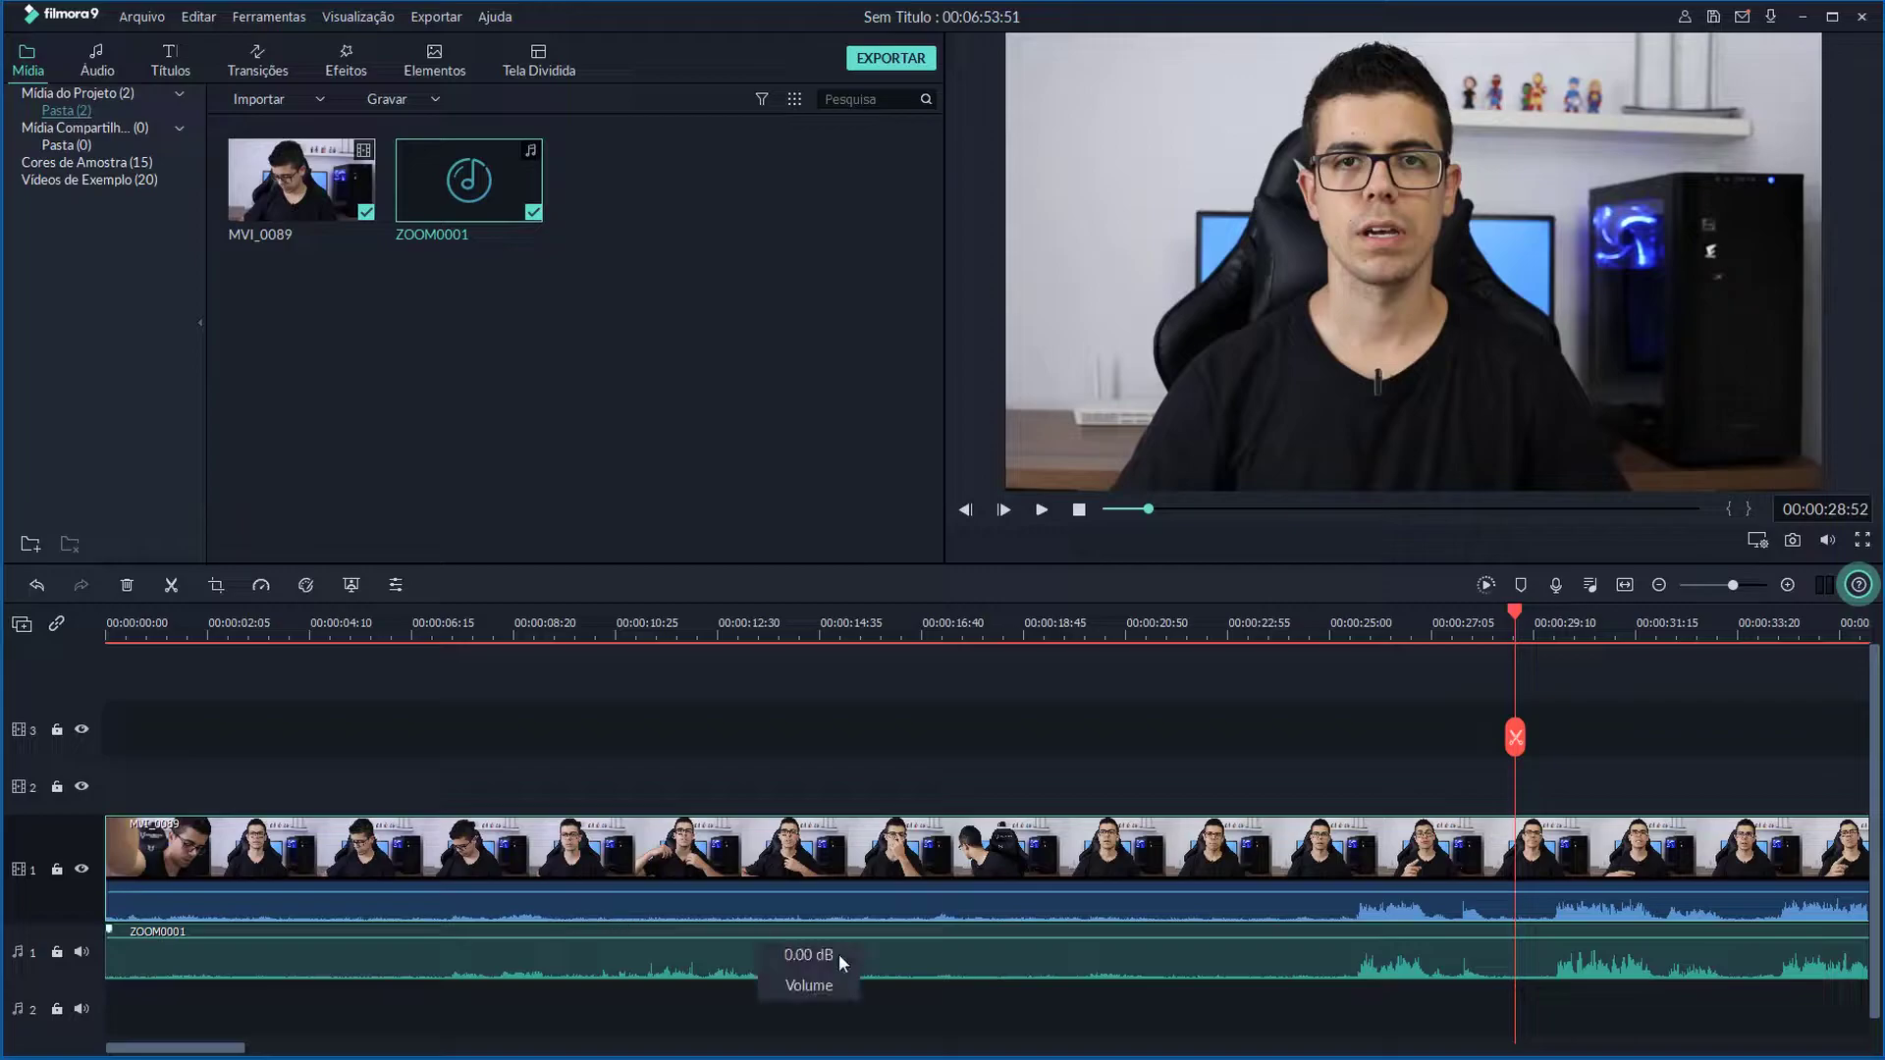
pyautogui.rightClick(875, 902)
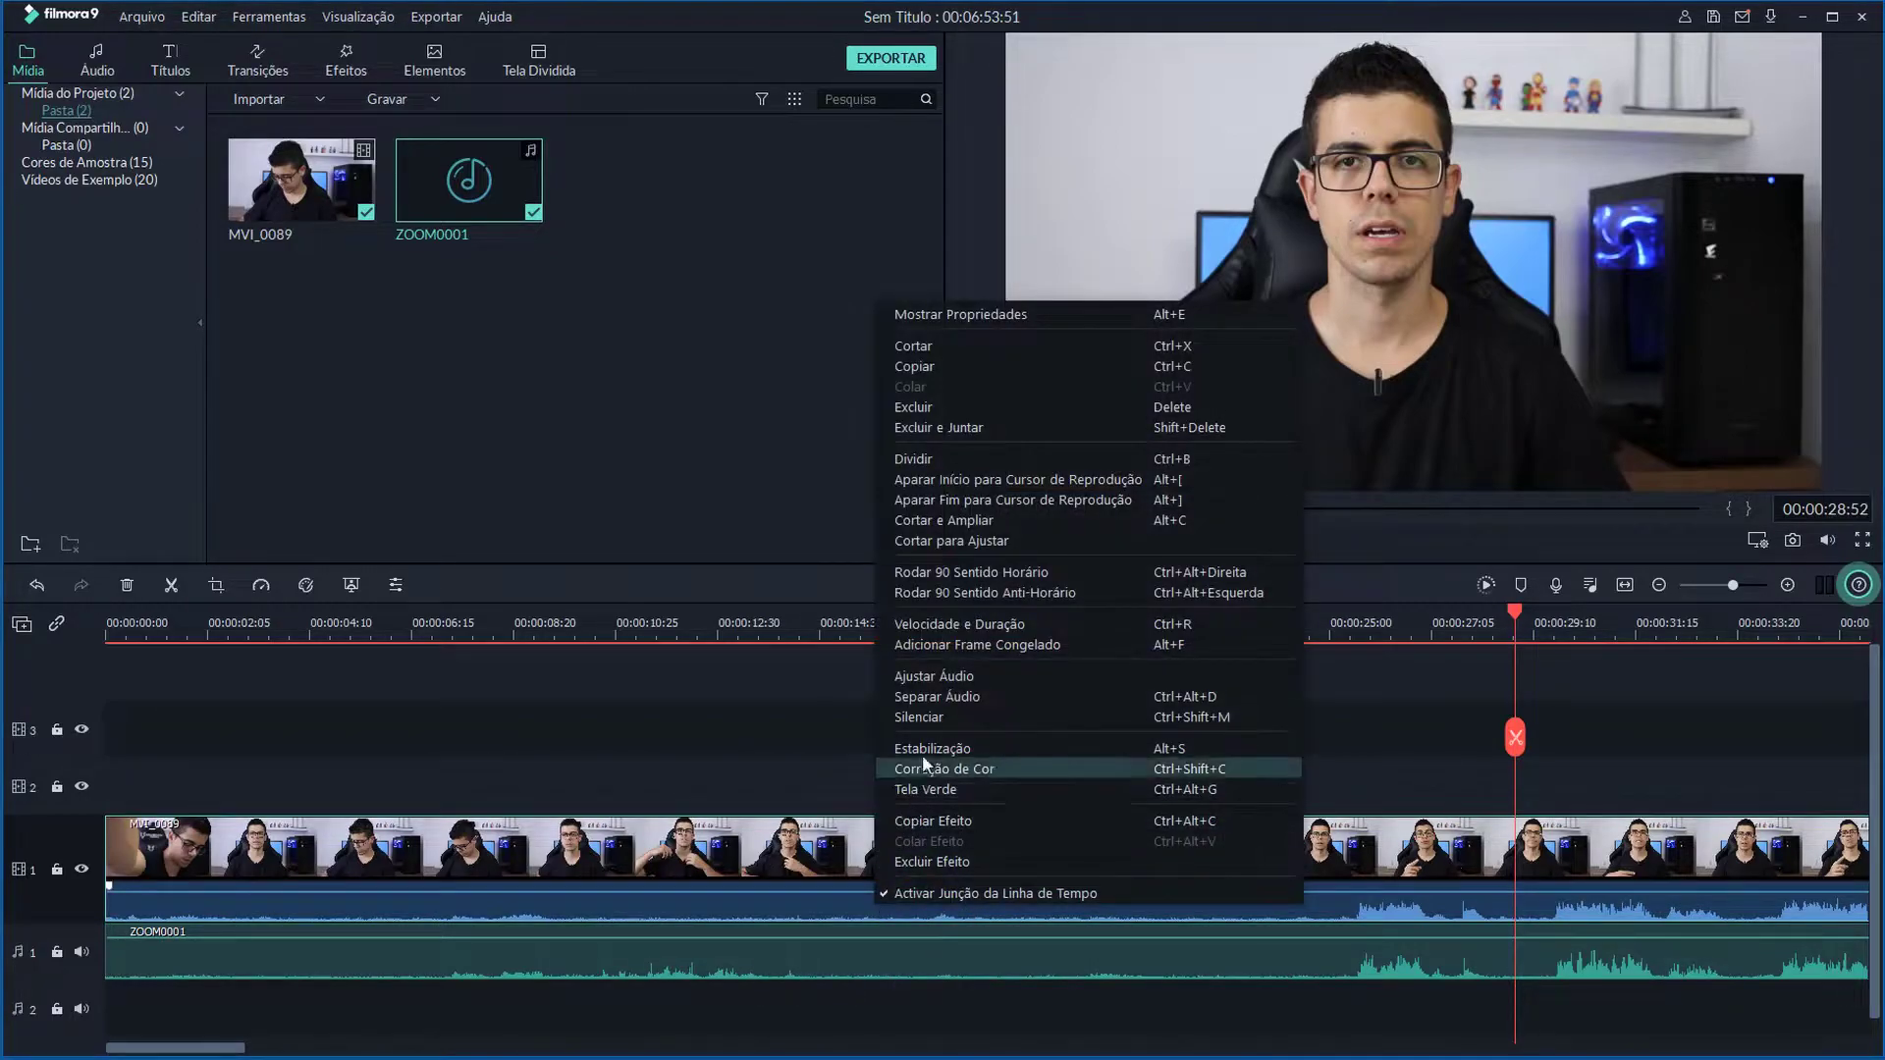
pyautogui.click(938, 698)
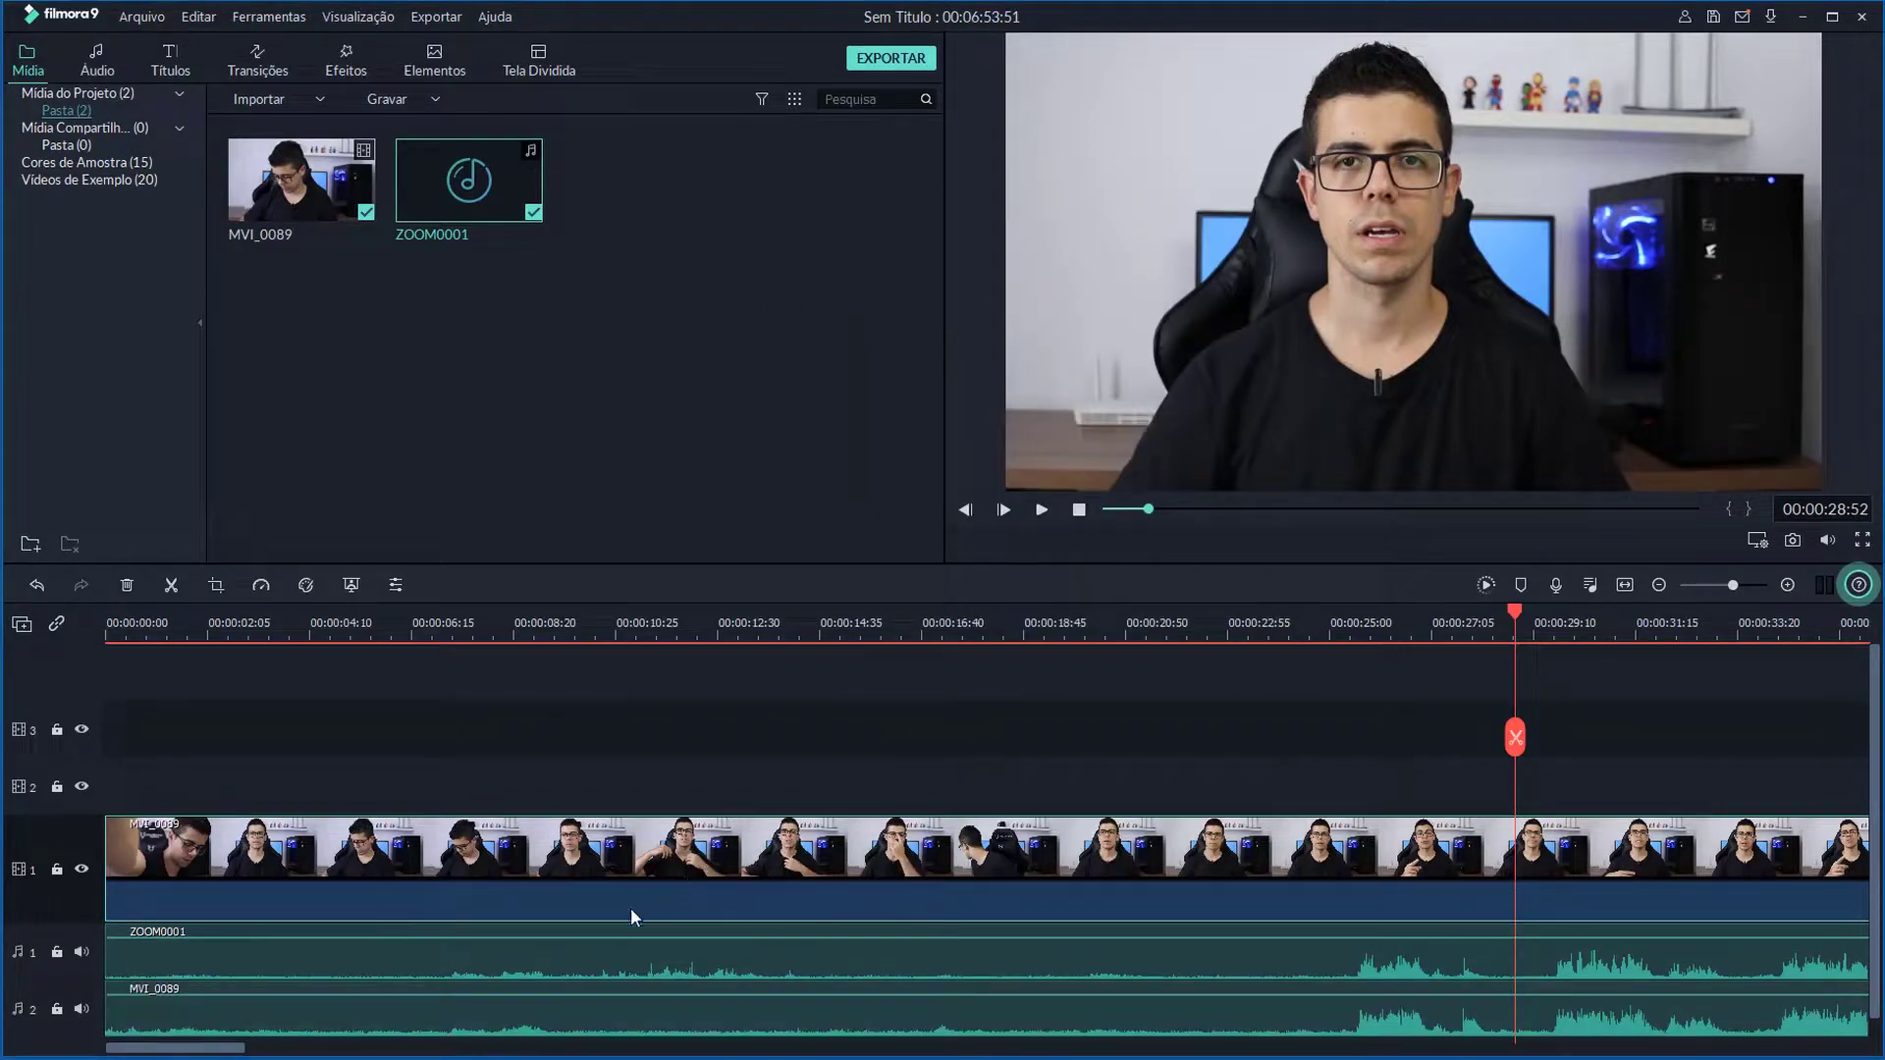
pyautogui.click(157, 1006)
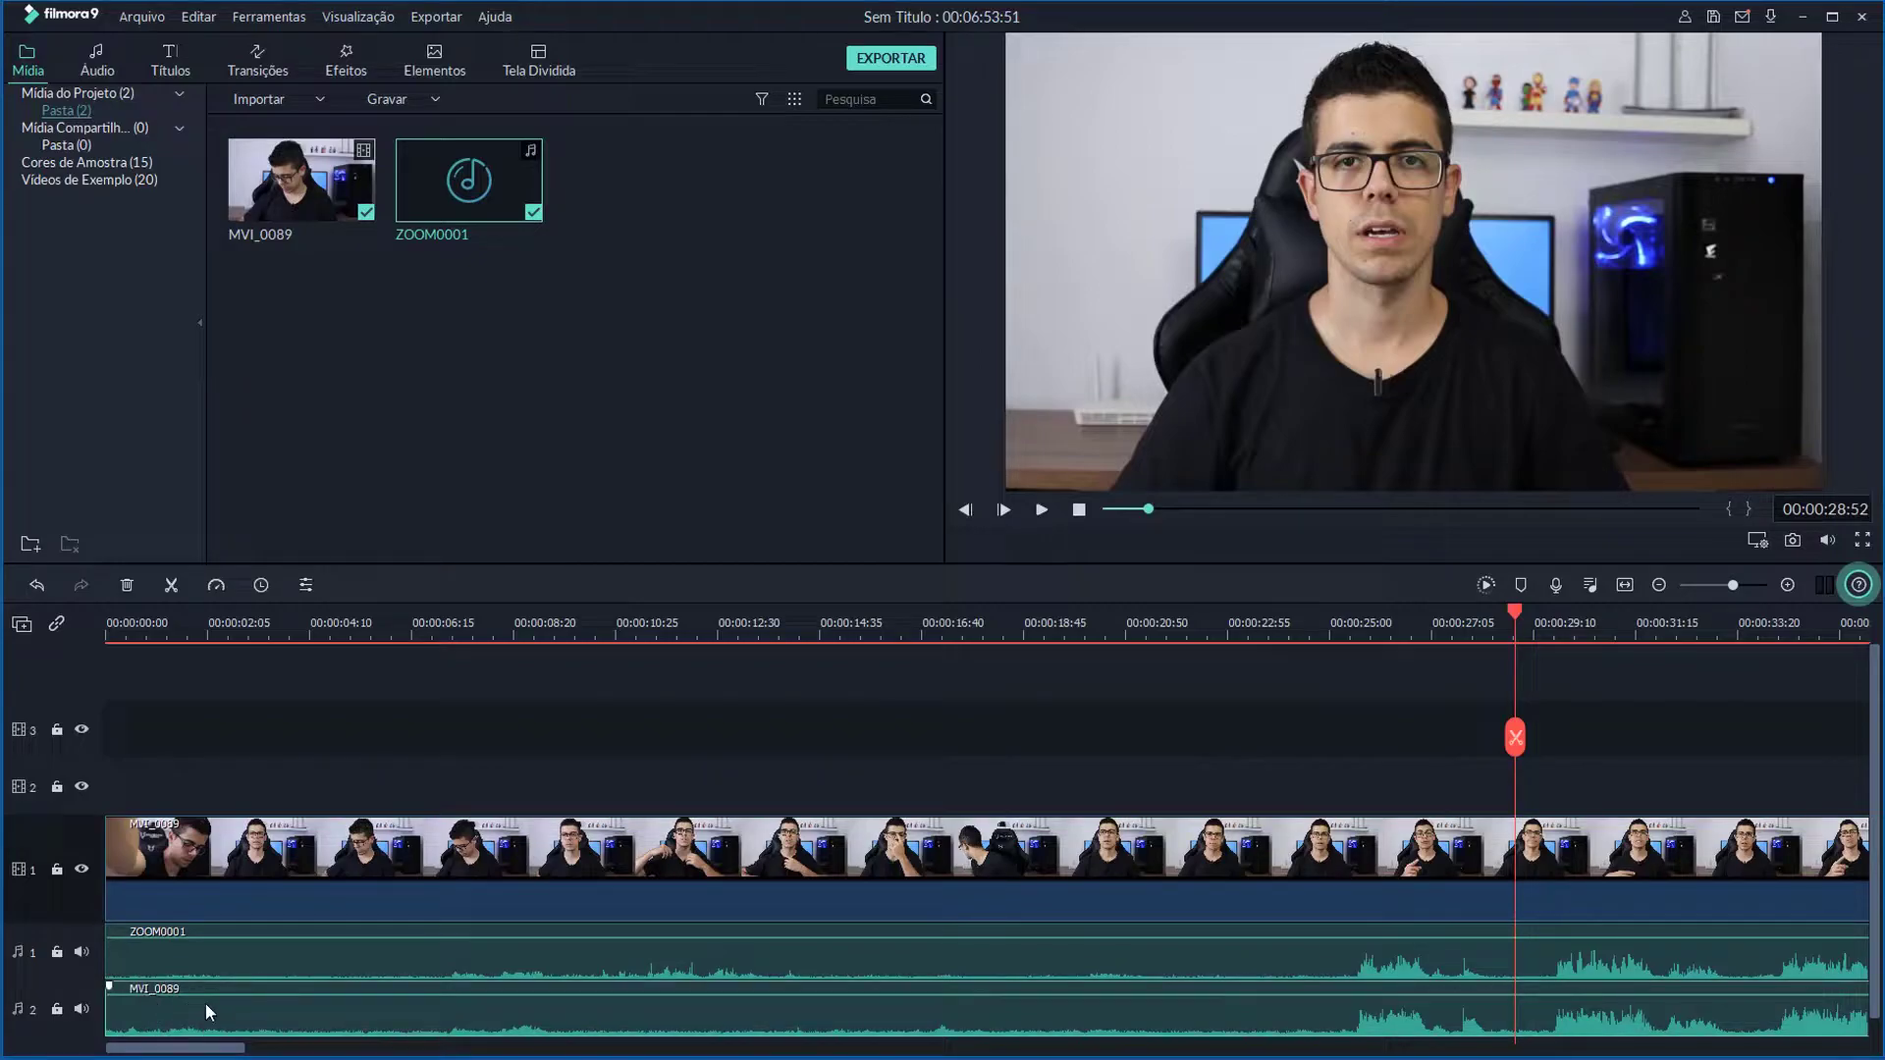
pyautogui.press('Delete')
# - Play and scrub through the synced footage to find where the usable take starts
pyautogui.press('space')
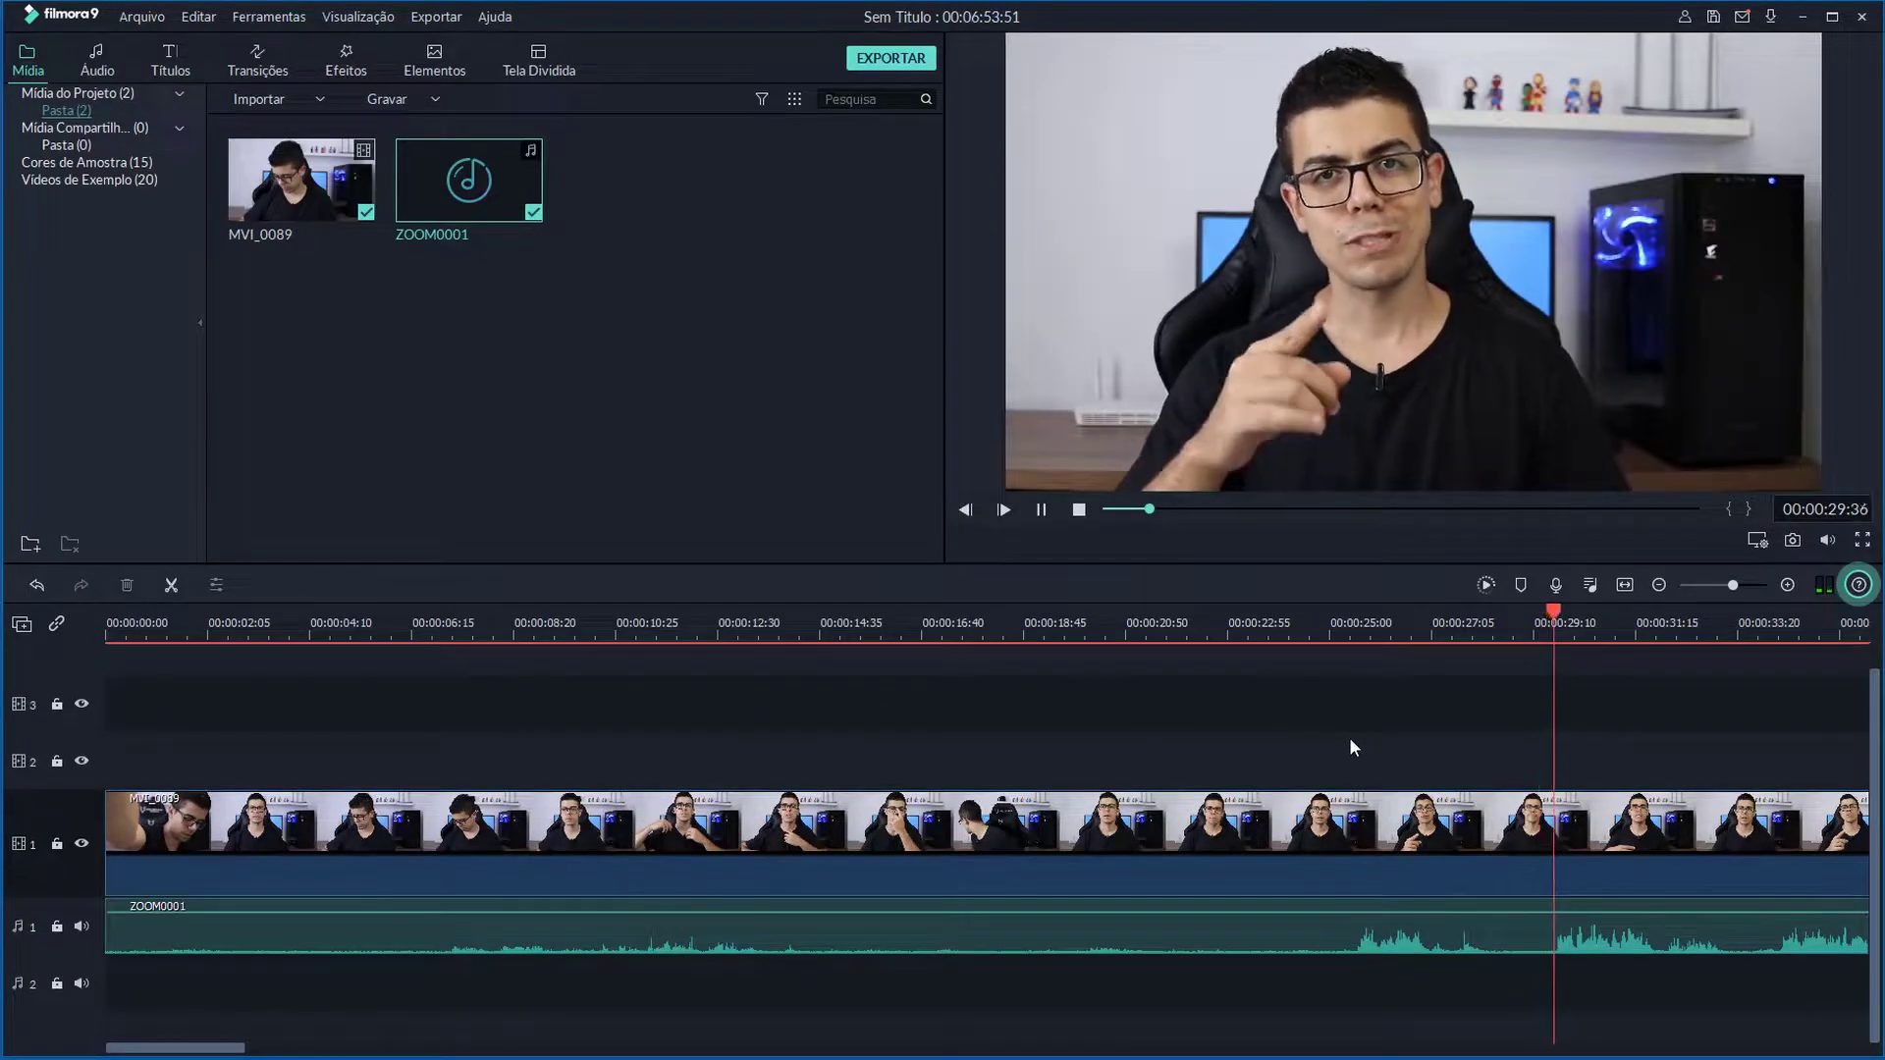
pyautogui.hscroll(5, 1080, 688)
pyautogui.click(762, 644)
pyautogui.press('space')
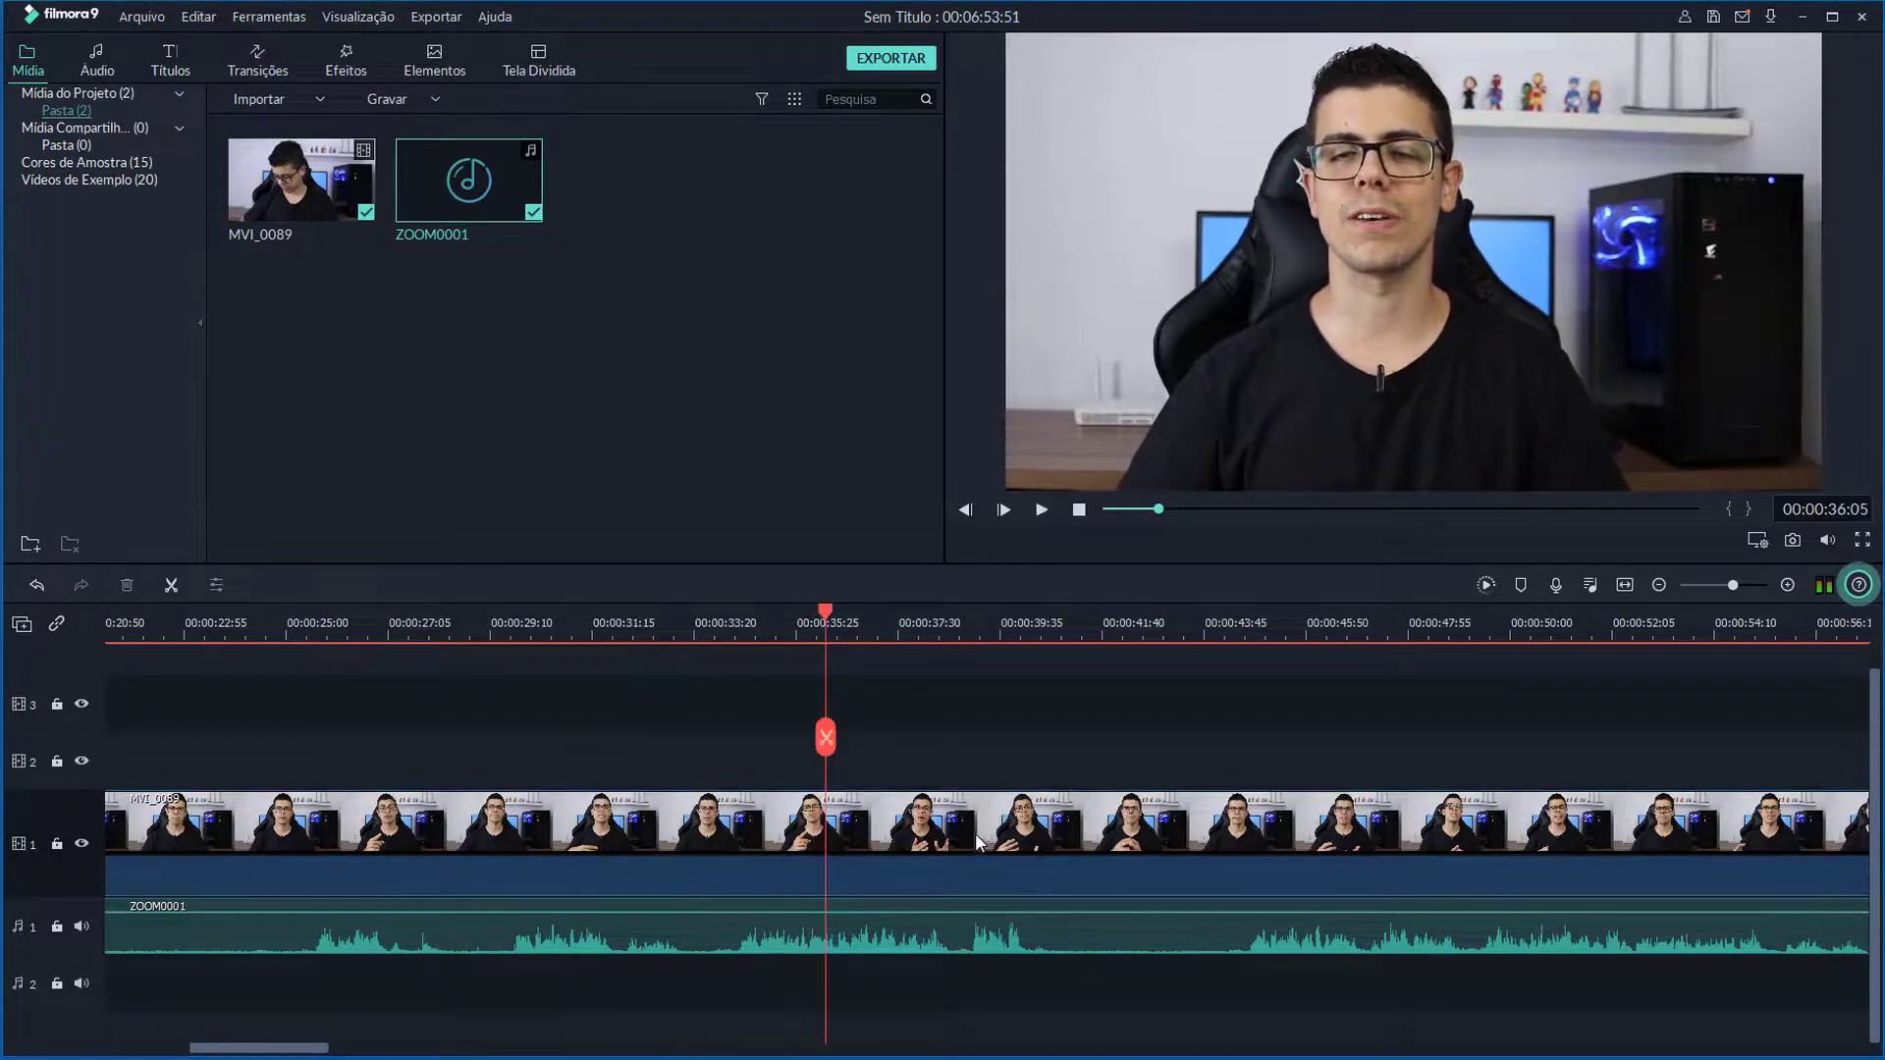
pyautogui.hscroll(5, 979, 845)
pyautogui.moveTo(294, 624); pyautogui.dragTo(252, 629)
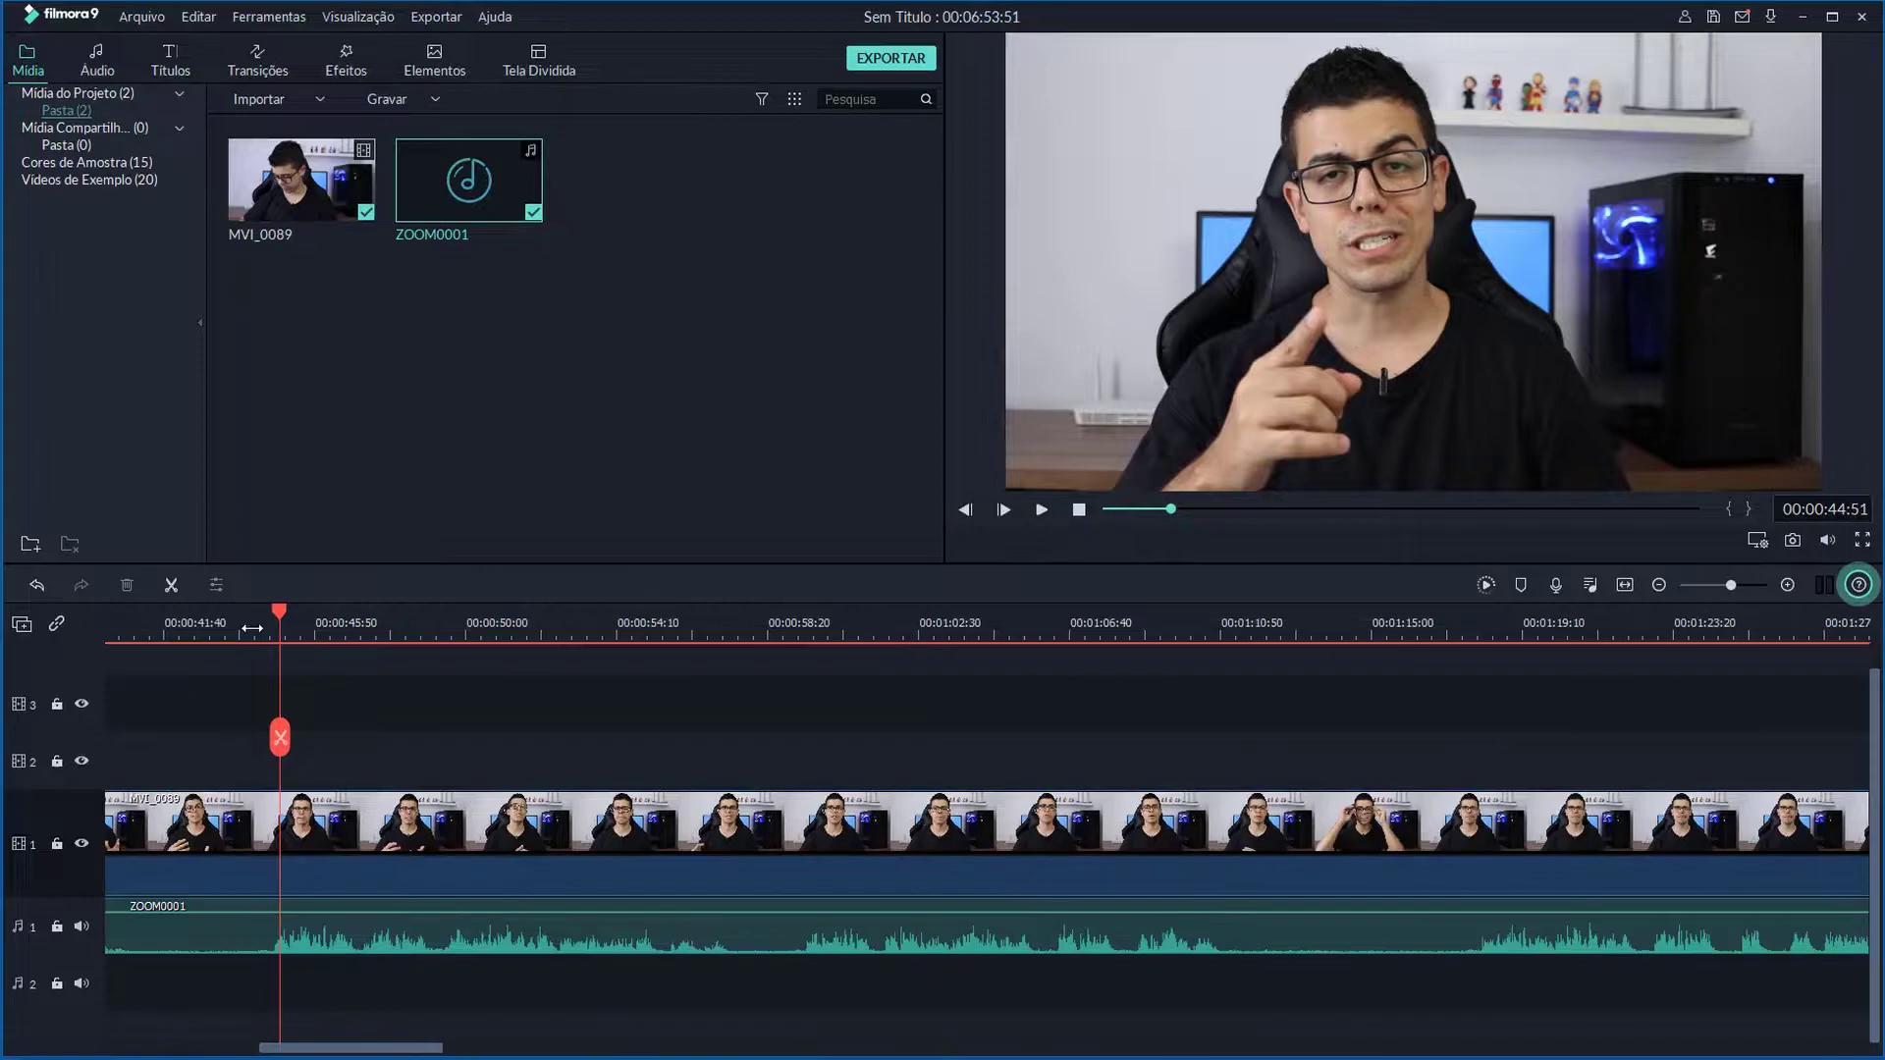
pyautogui.click(812, 639)
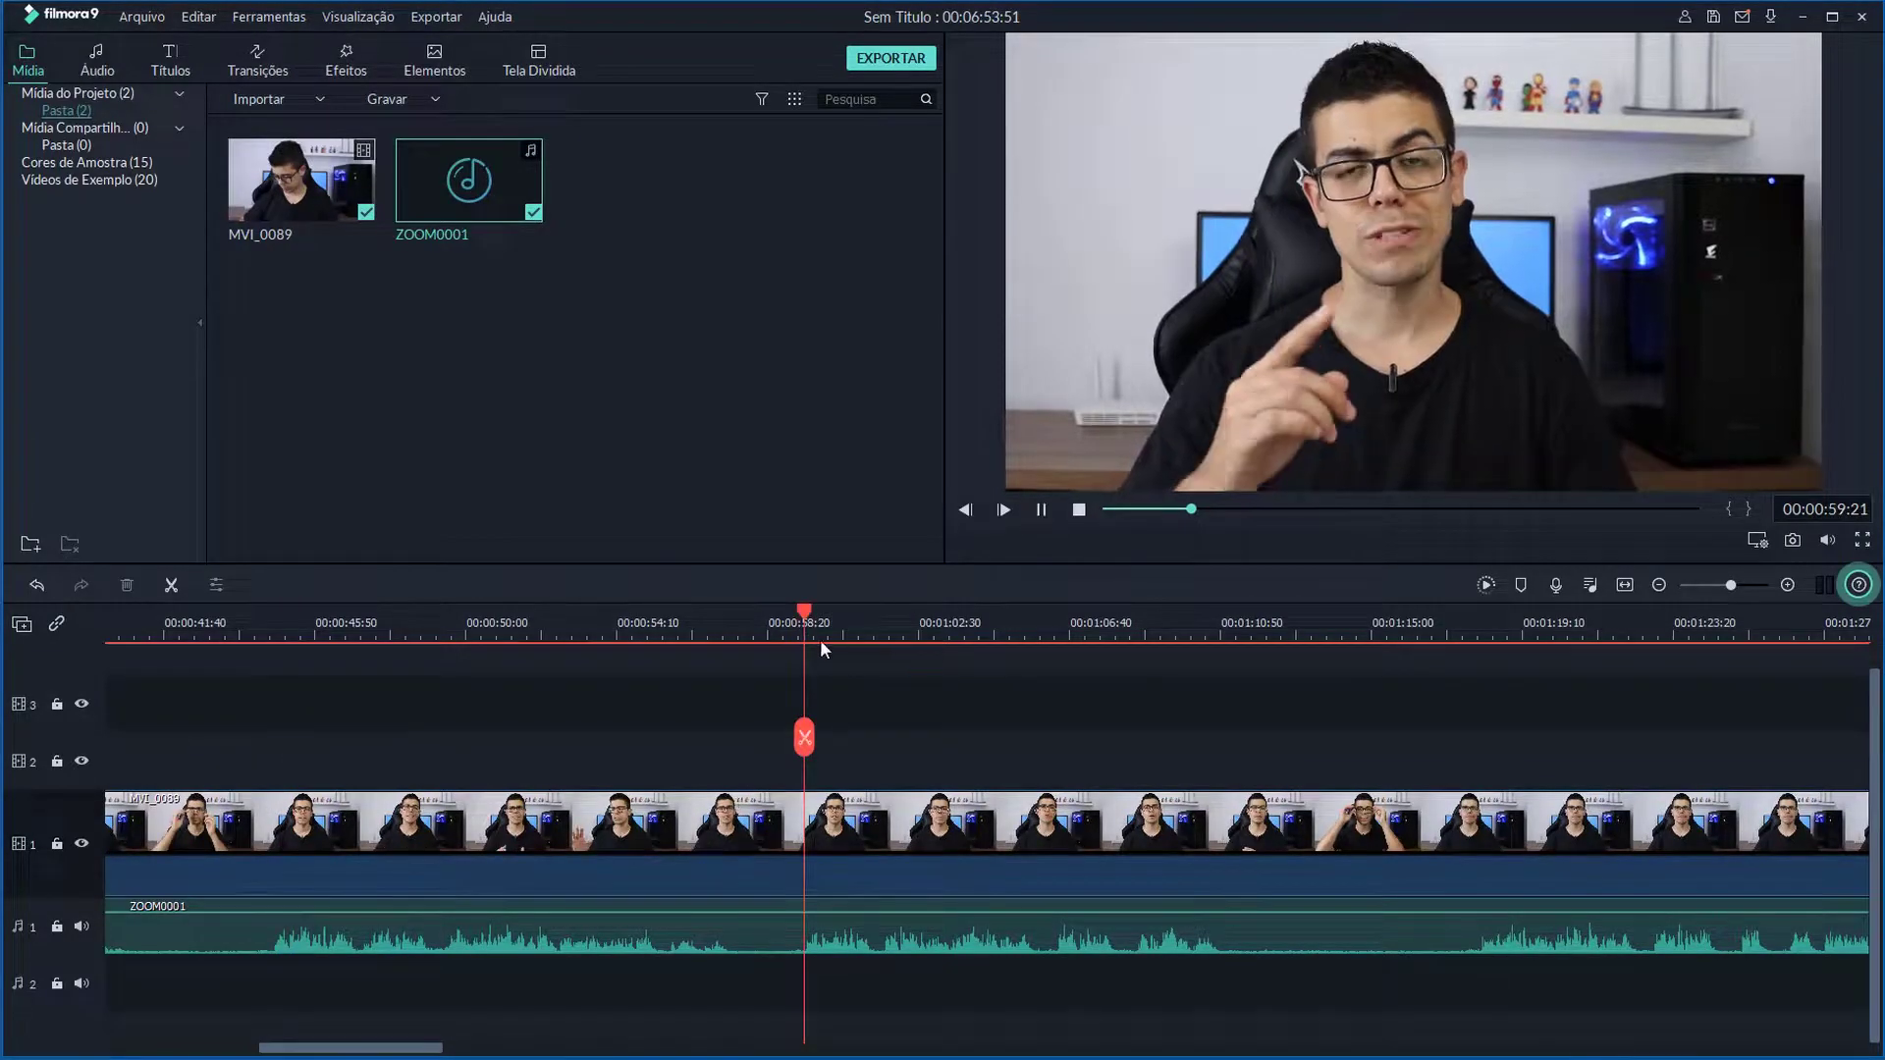
pyautogui.hscroll(10, 883, 766)
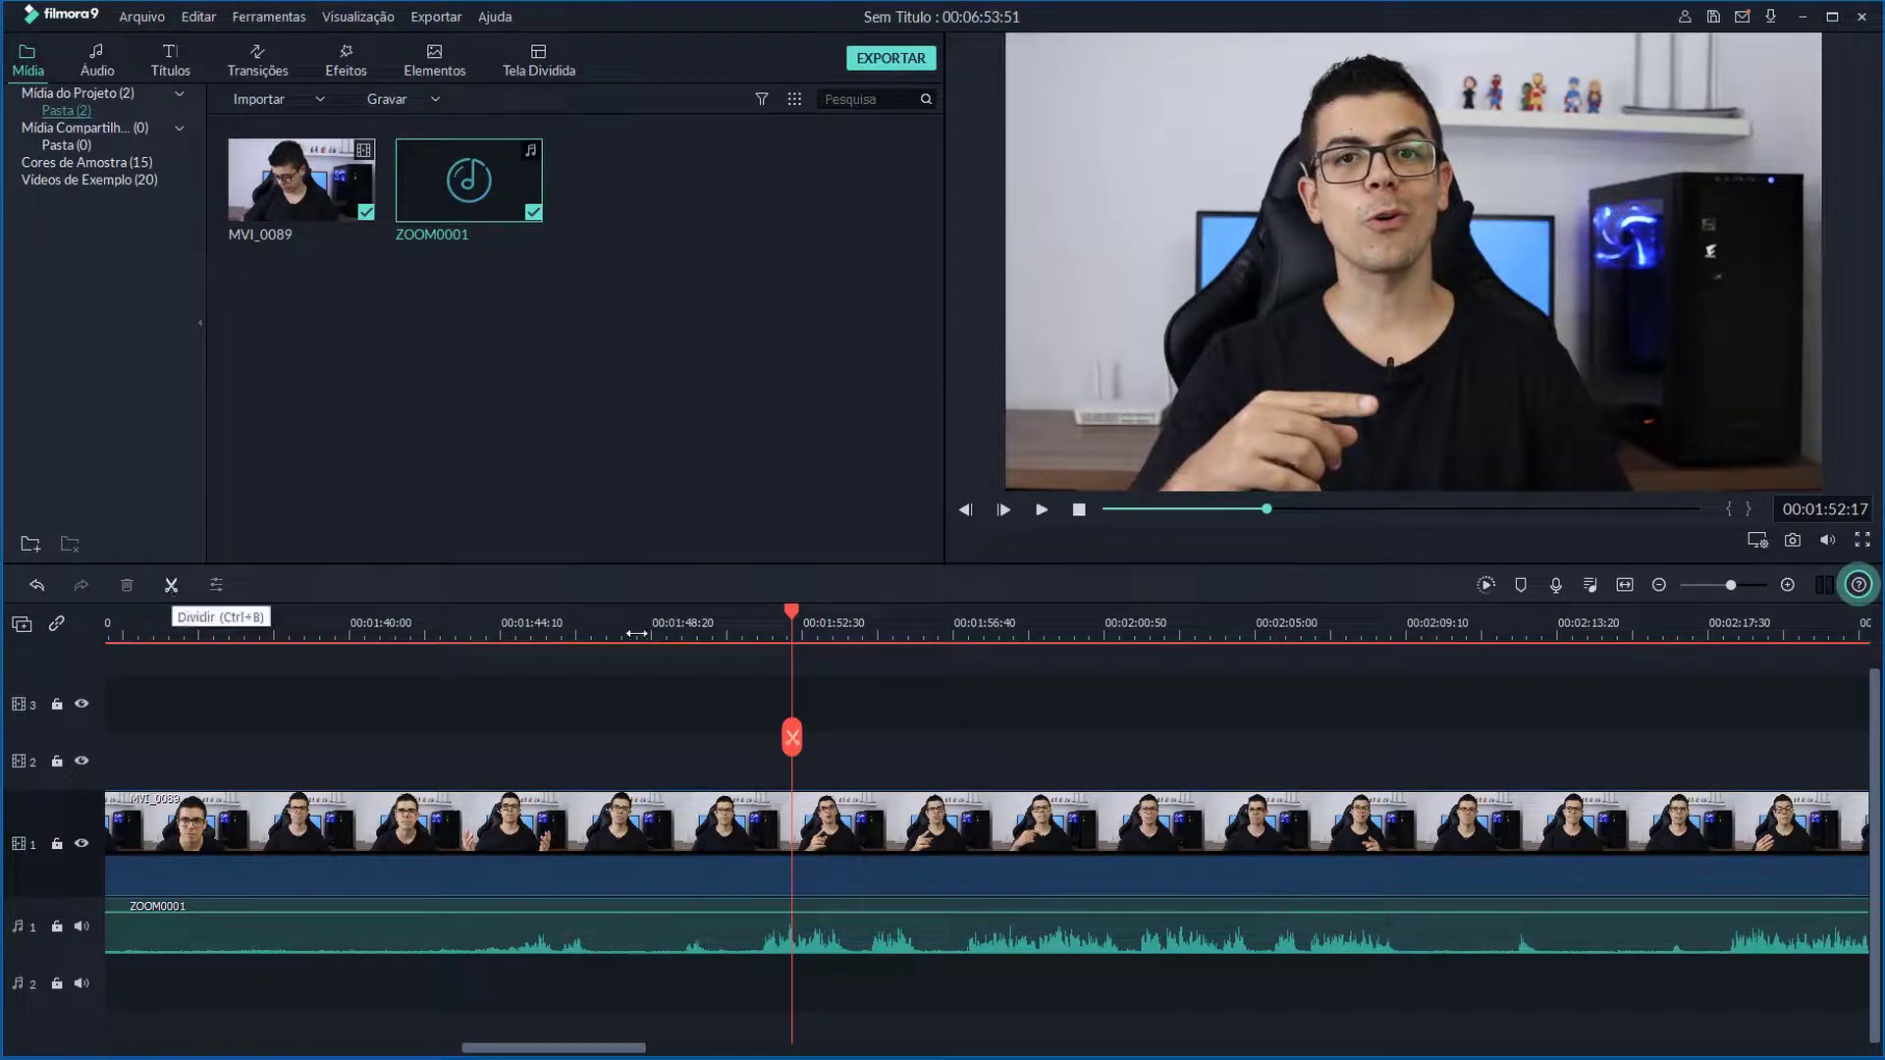
# - Split the video and audio at 00:01:51:22 and delete both segments before the cut
pyautogui.moveTo(757, 625); pyautogui.dragTo(750, 629)
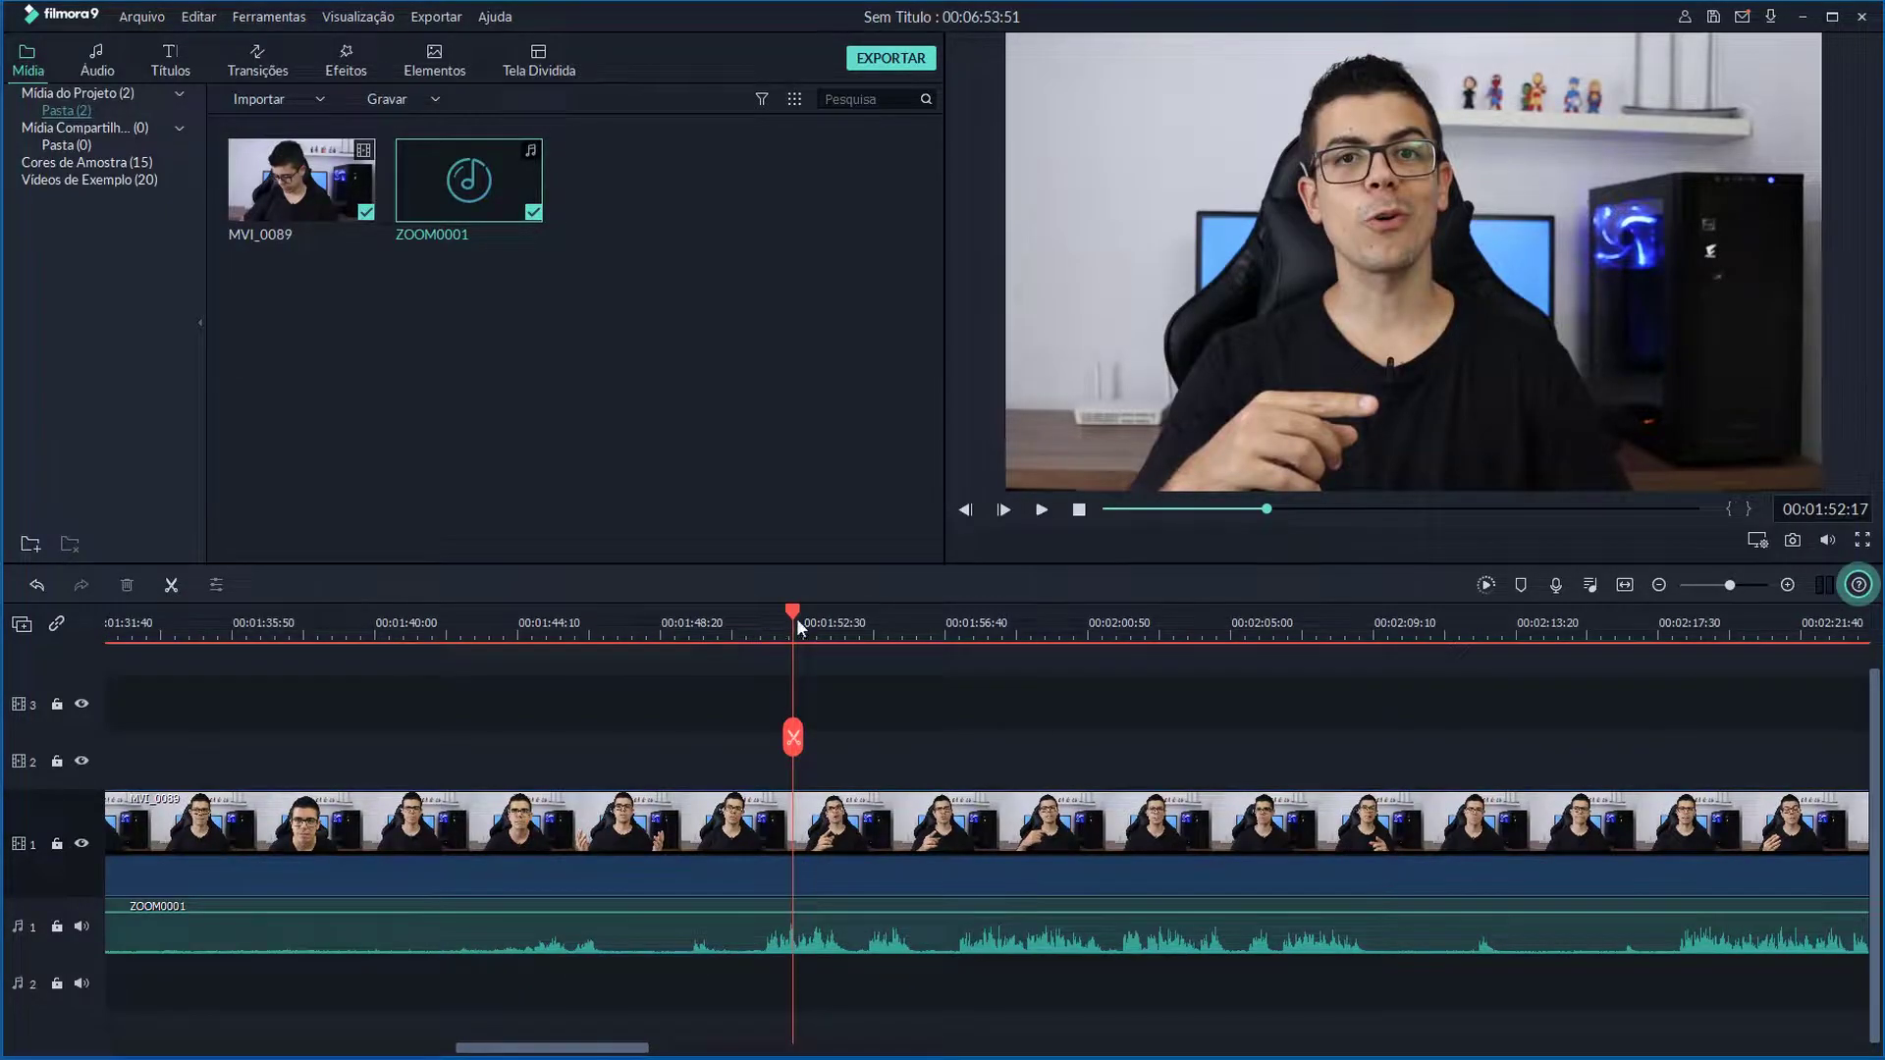
pyautogui.click(749, 628)
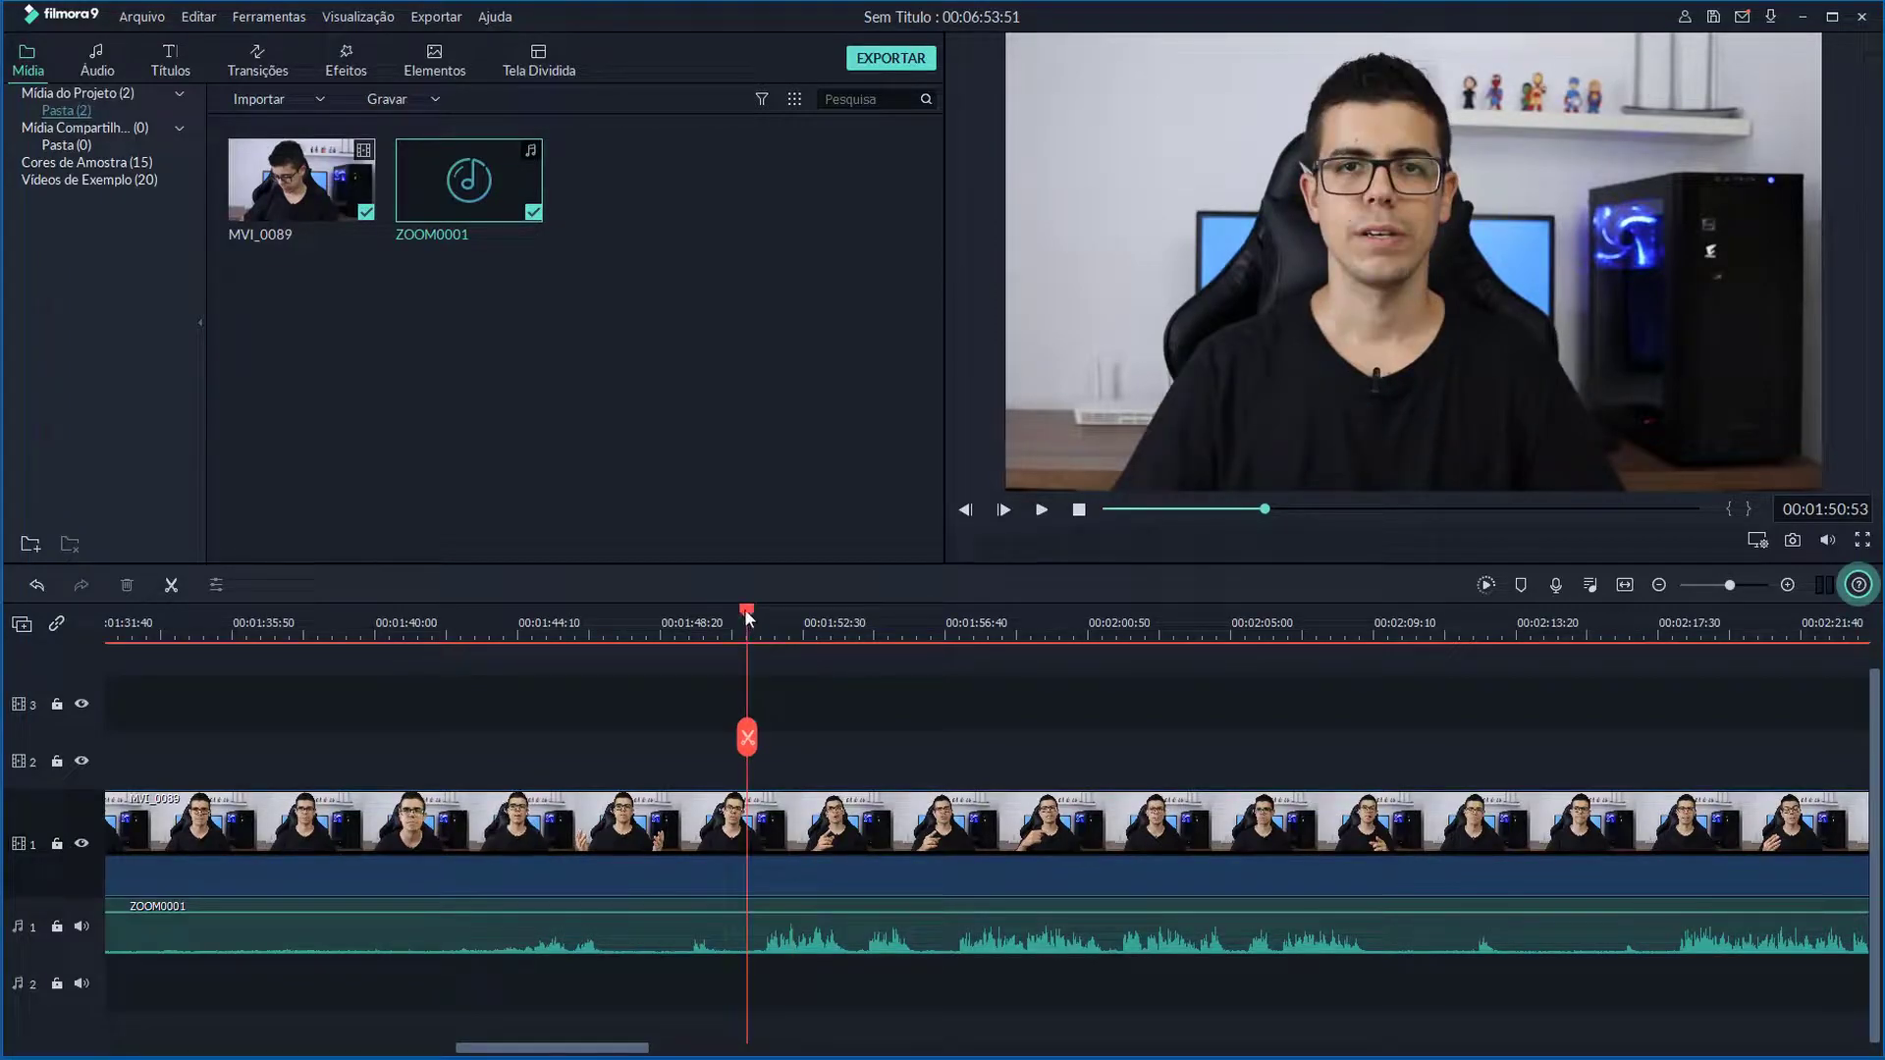
pyautogui.click(764, 632)
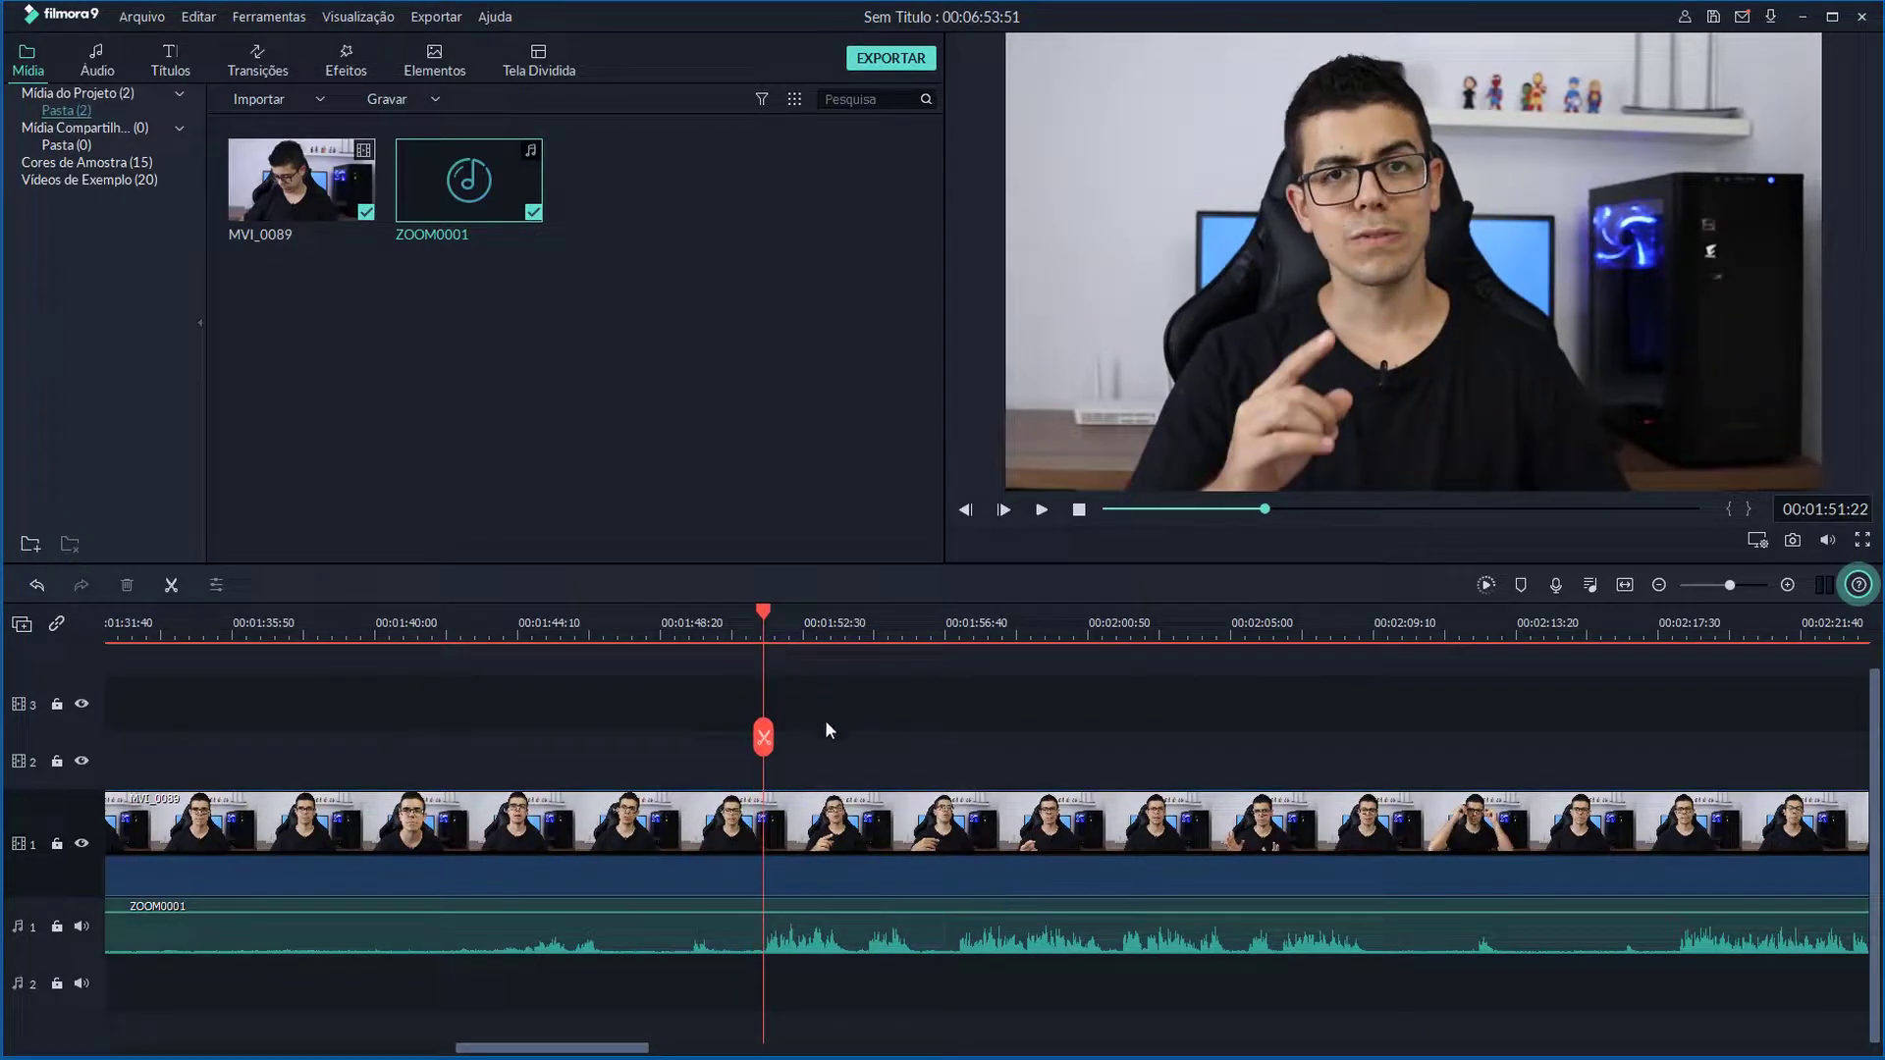
pyautogui.hotkey('ctrl', 'b')
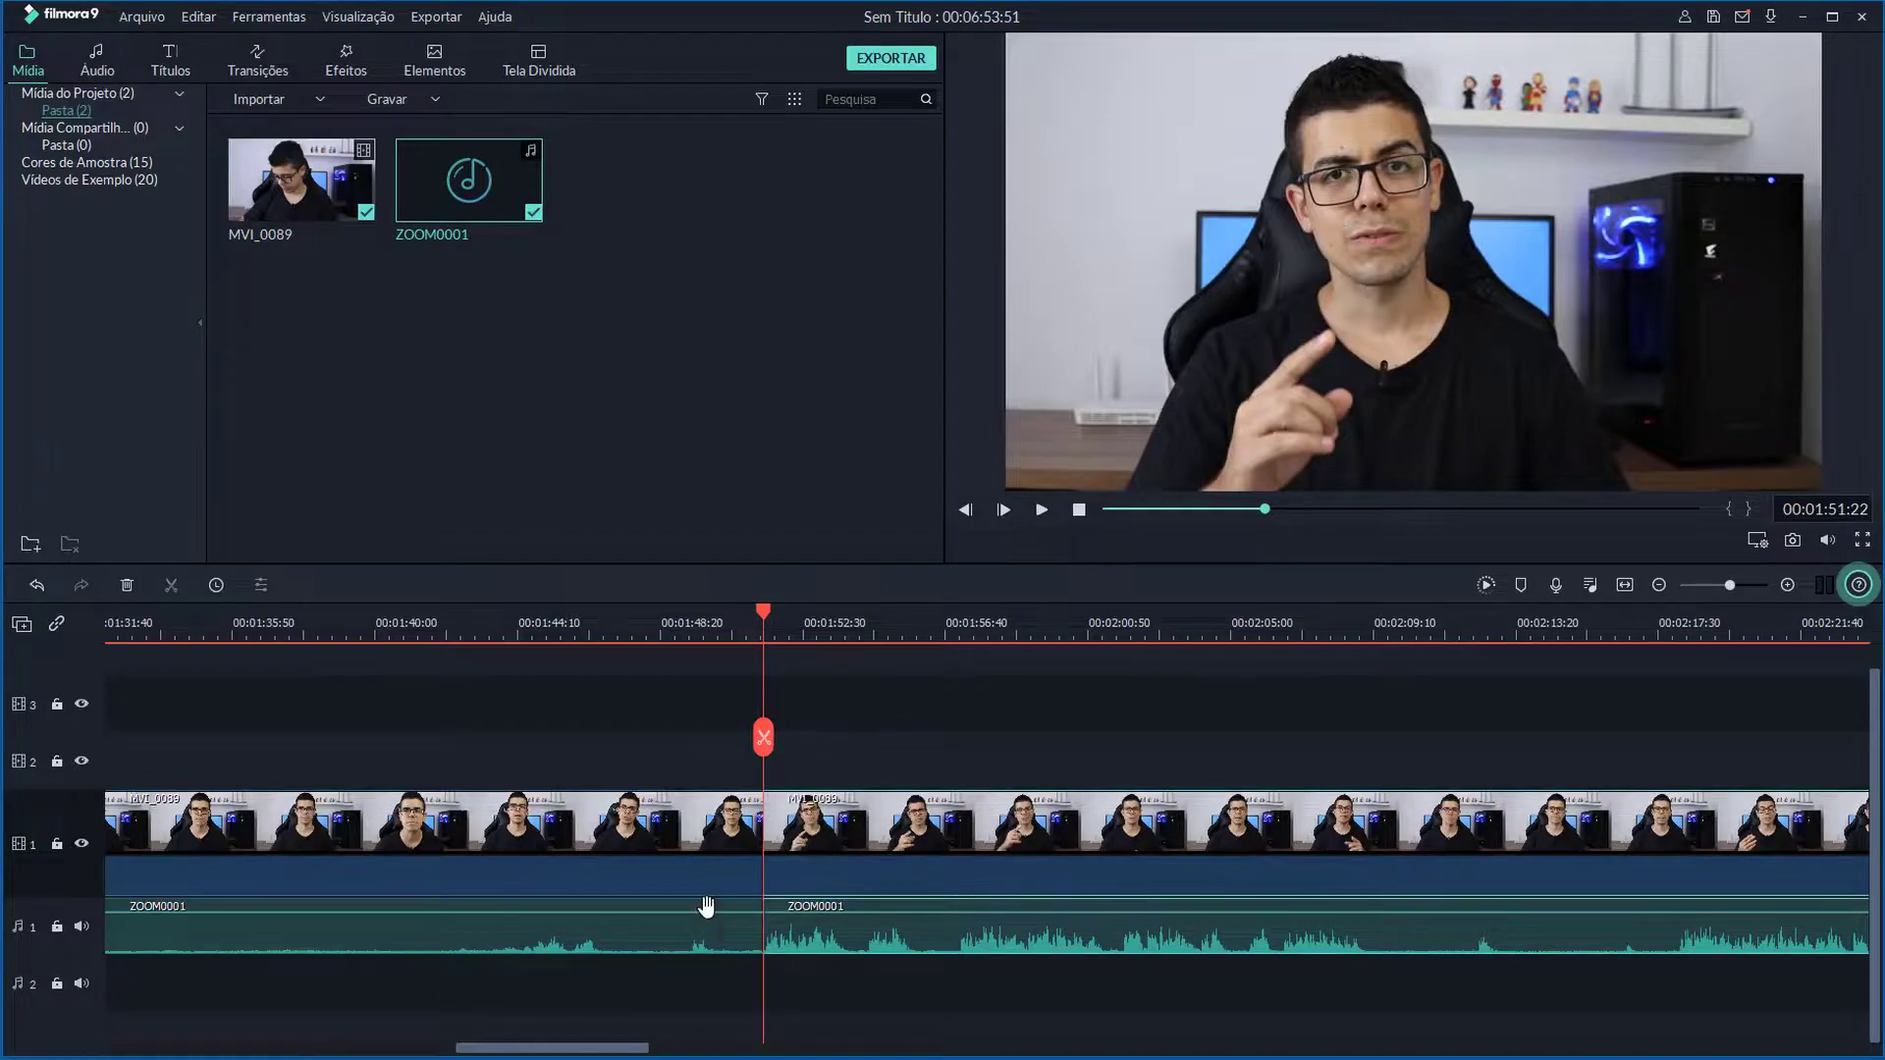
pyautogui.click(603, 838)
pyautogui.press('Delete')
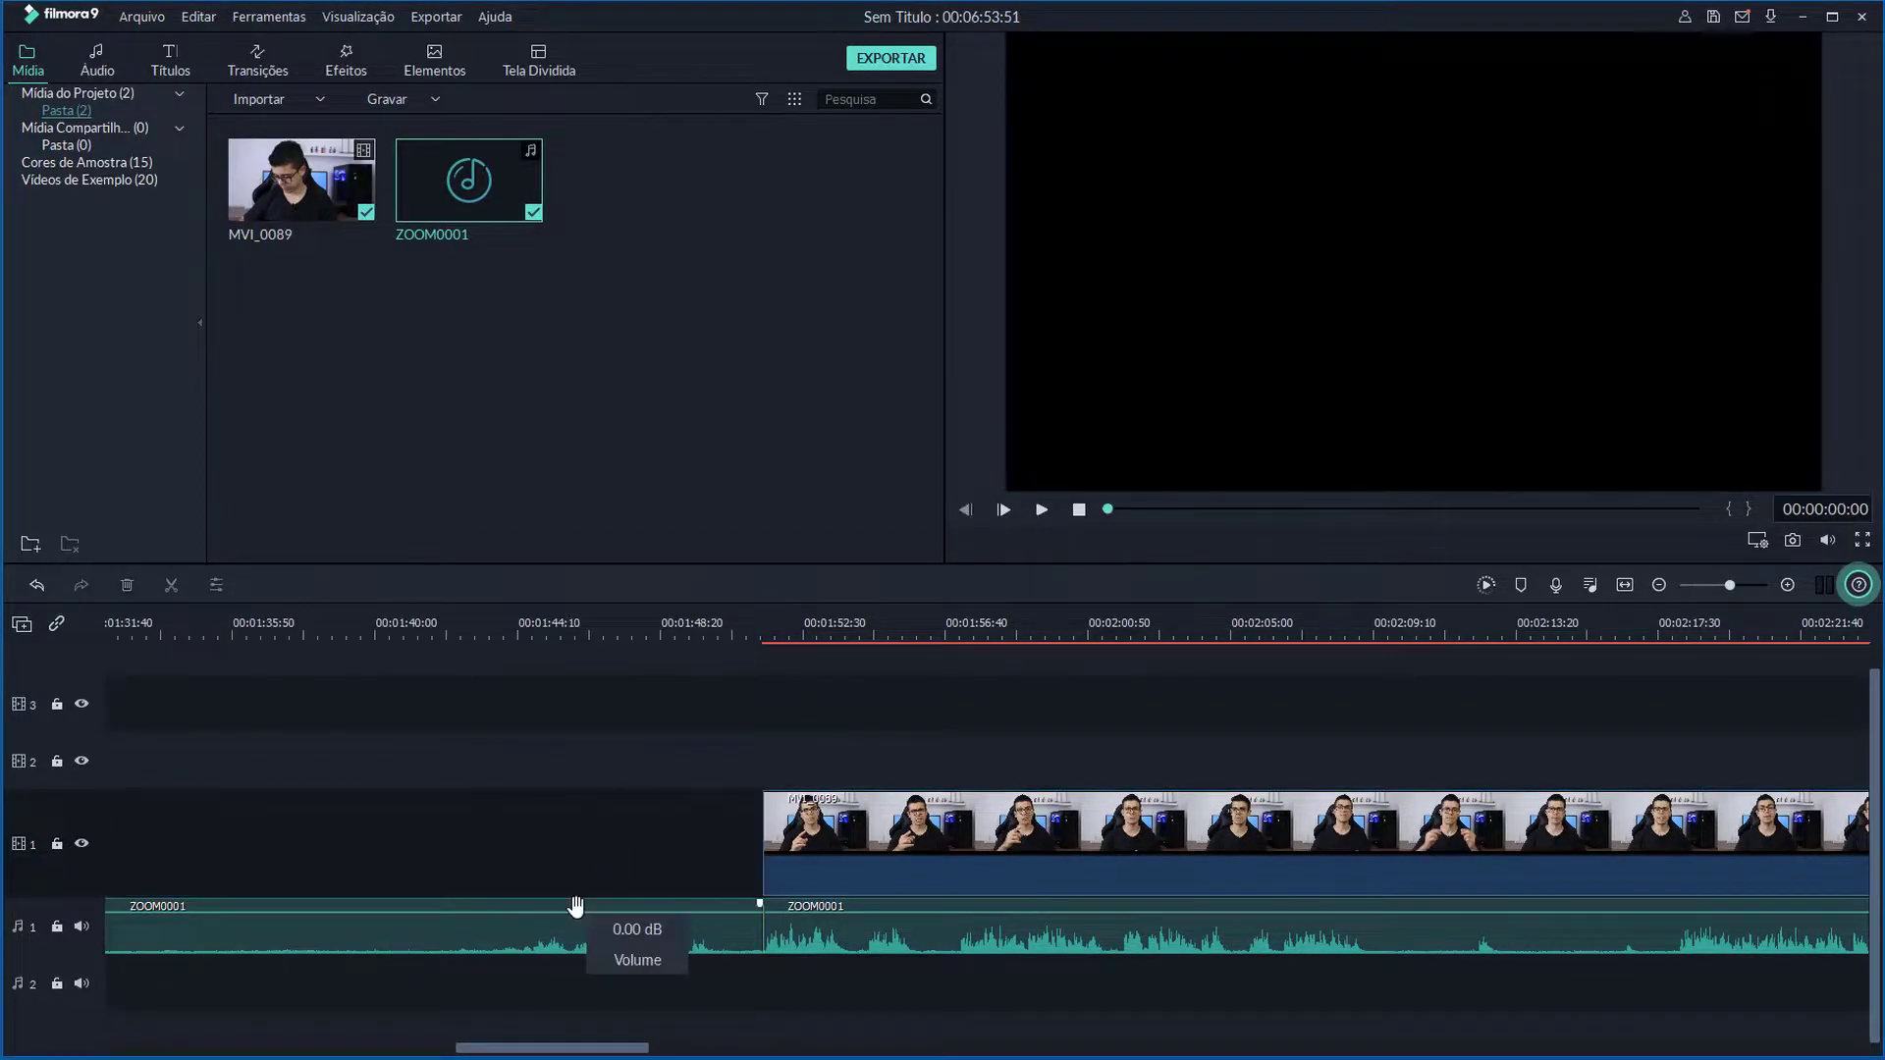
pyautogui.click(578, 934)
pyautogui.press('Delete')
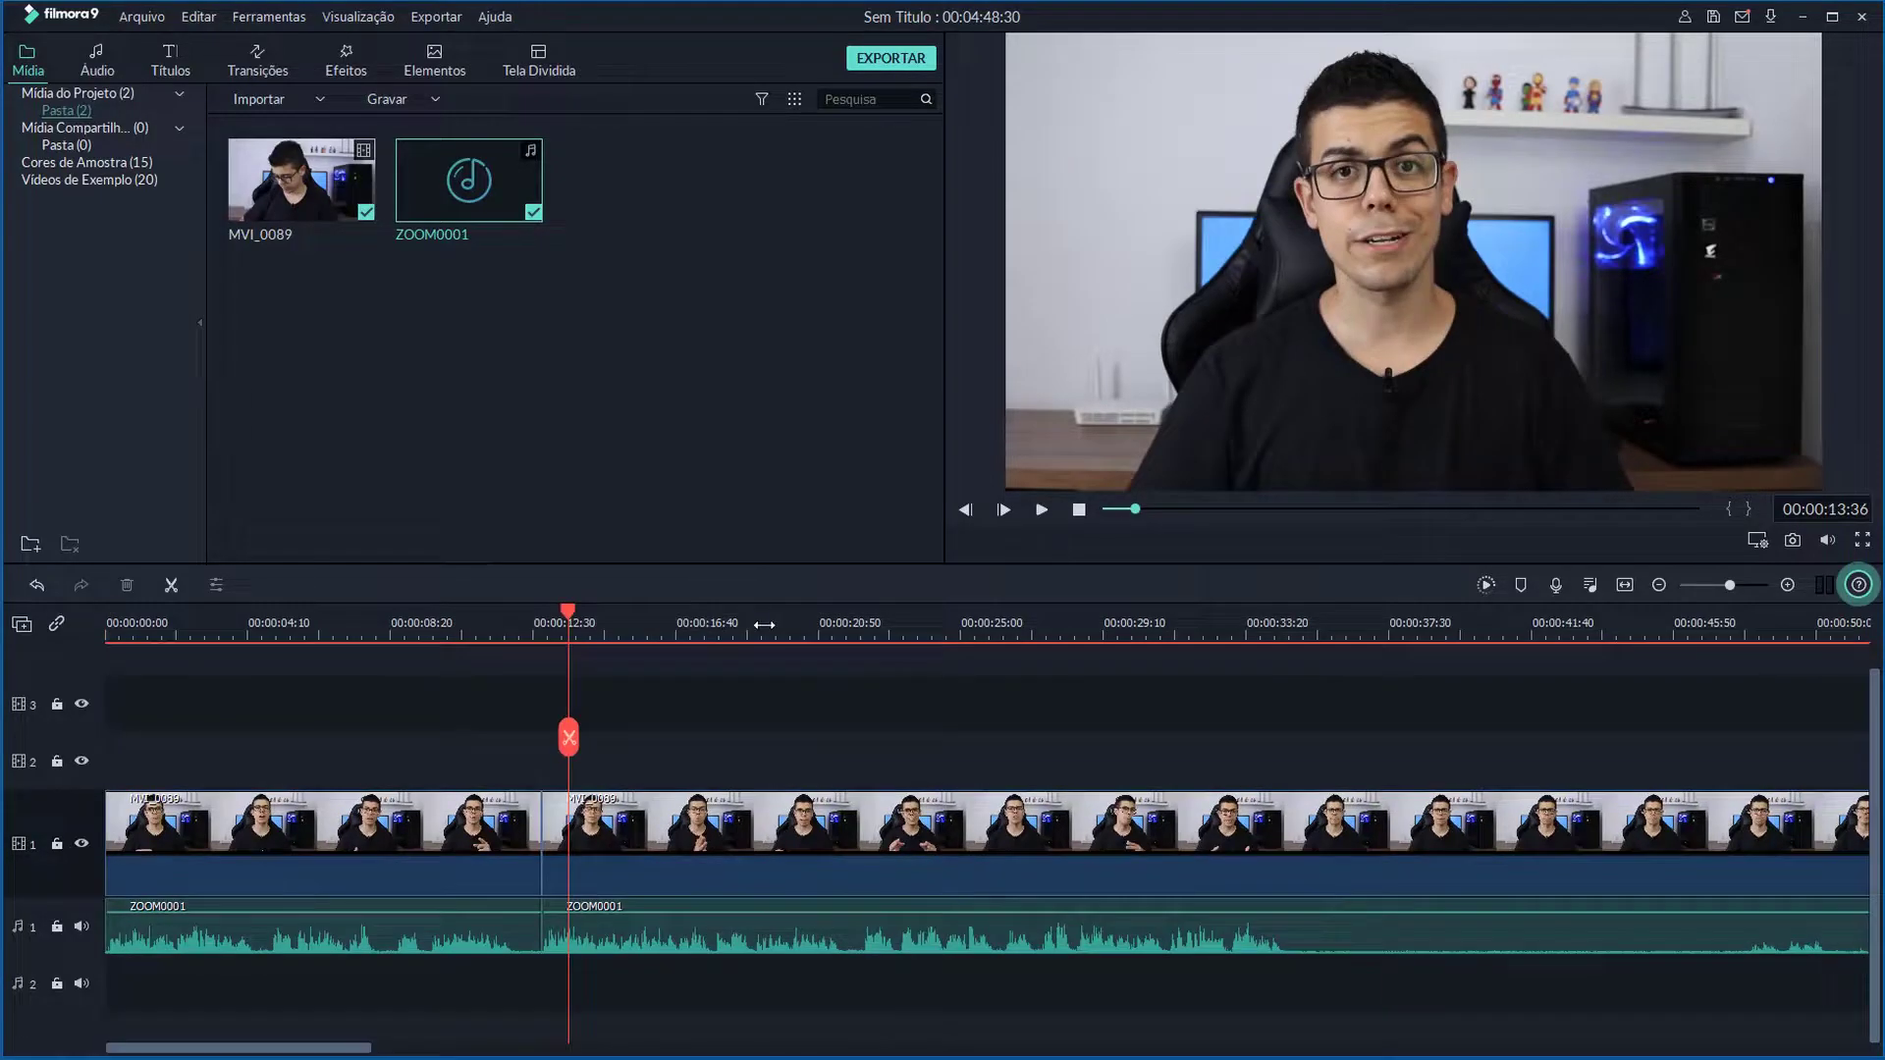
# - Split the video and audio clips at 00:00:19:15 and again at 00:00:28:52
pyautogui.click(763, 624)
pyautogui.hotkey('ctrl', 'b')
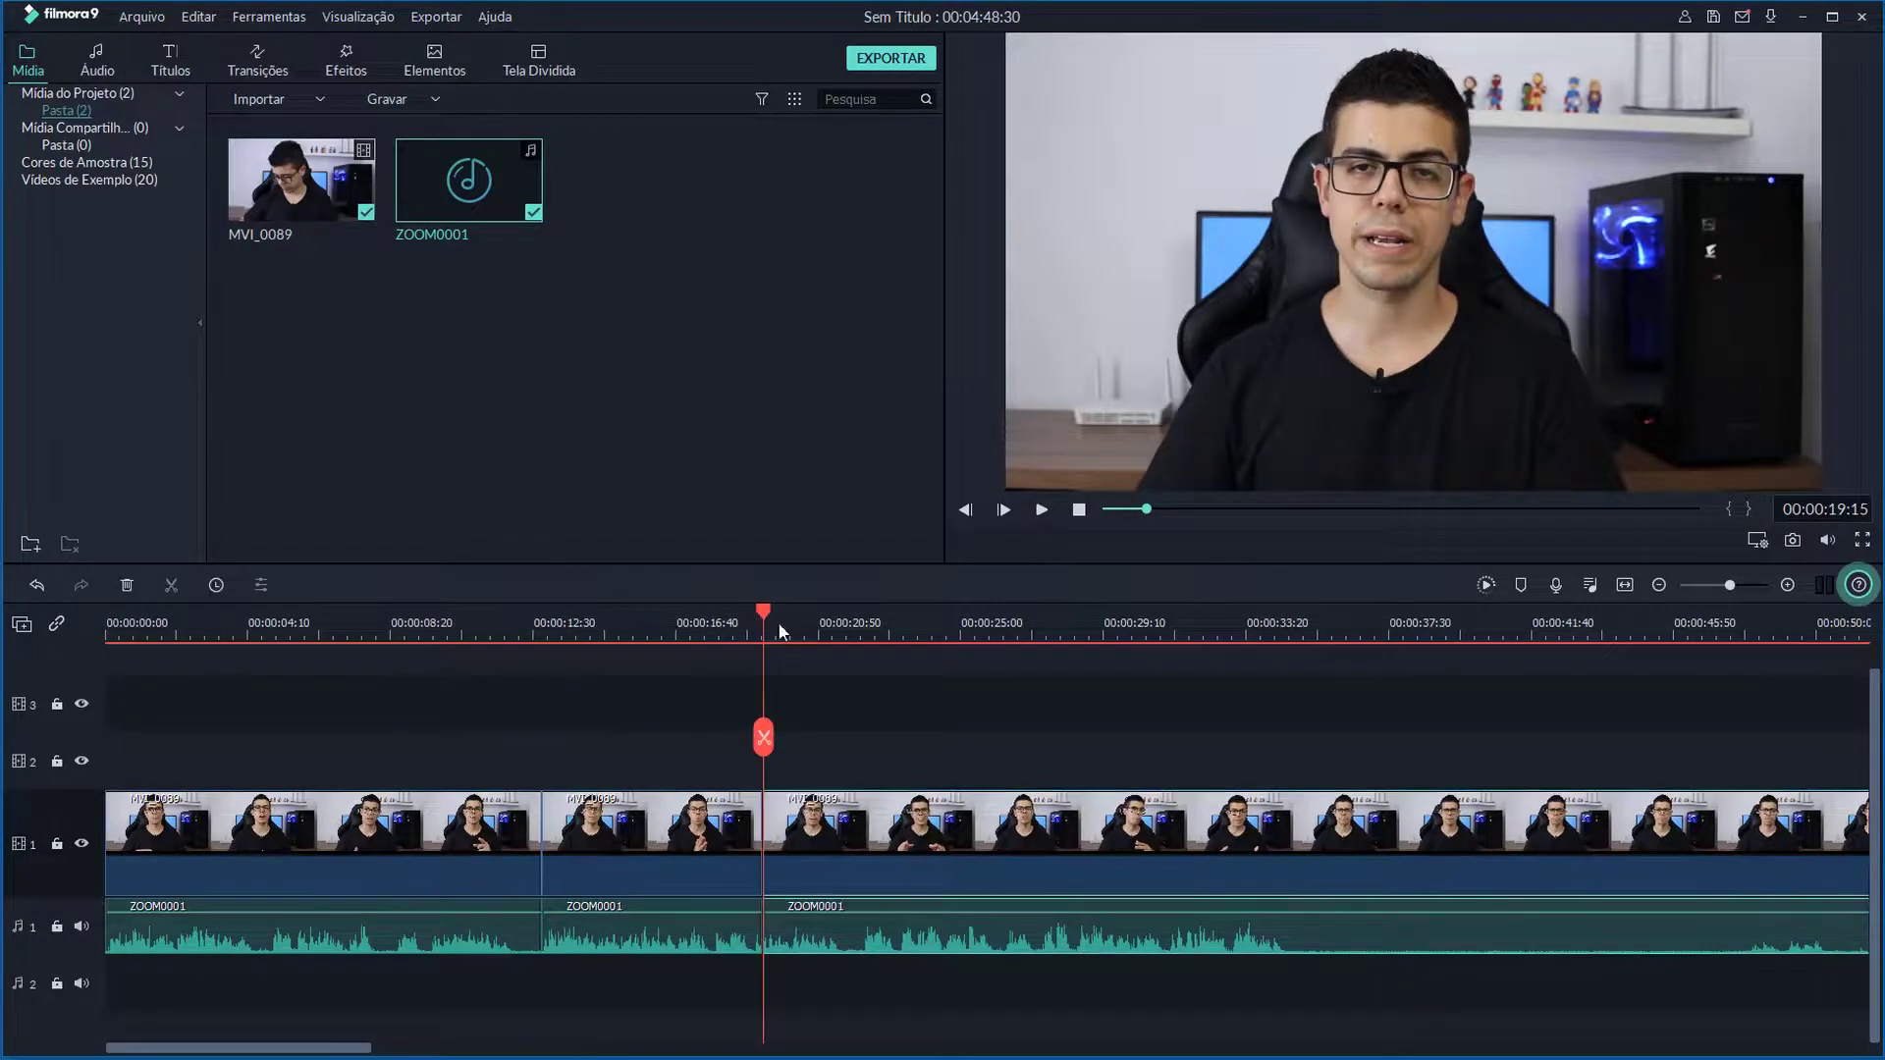
pyautogui.click(1093, 627)
pyautogui.hotkey('ctrl', 'b')
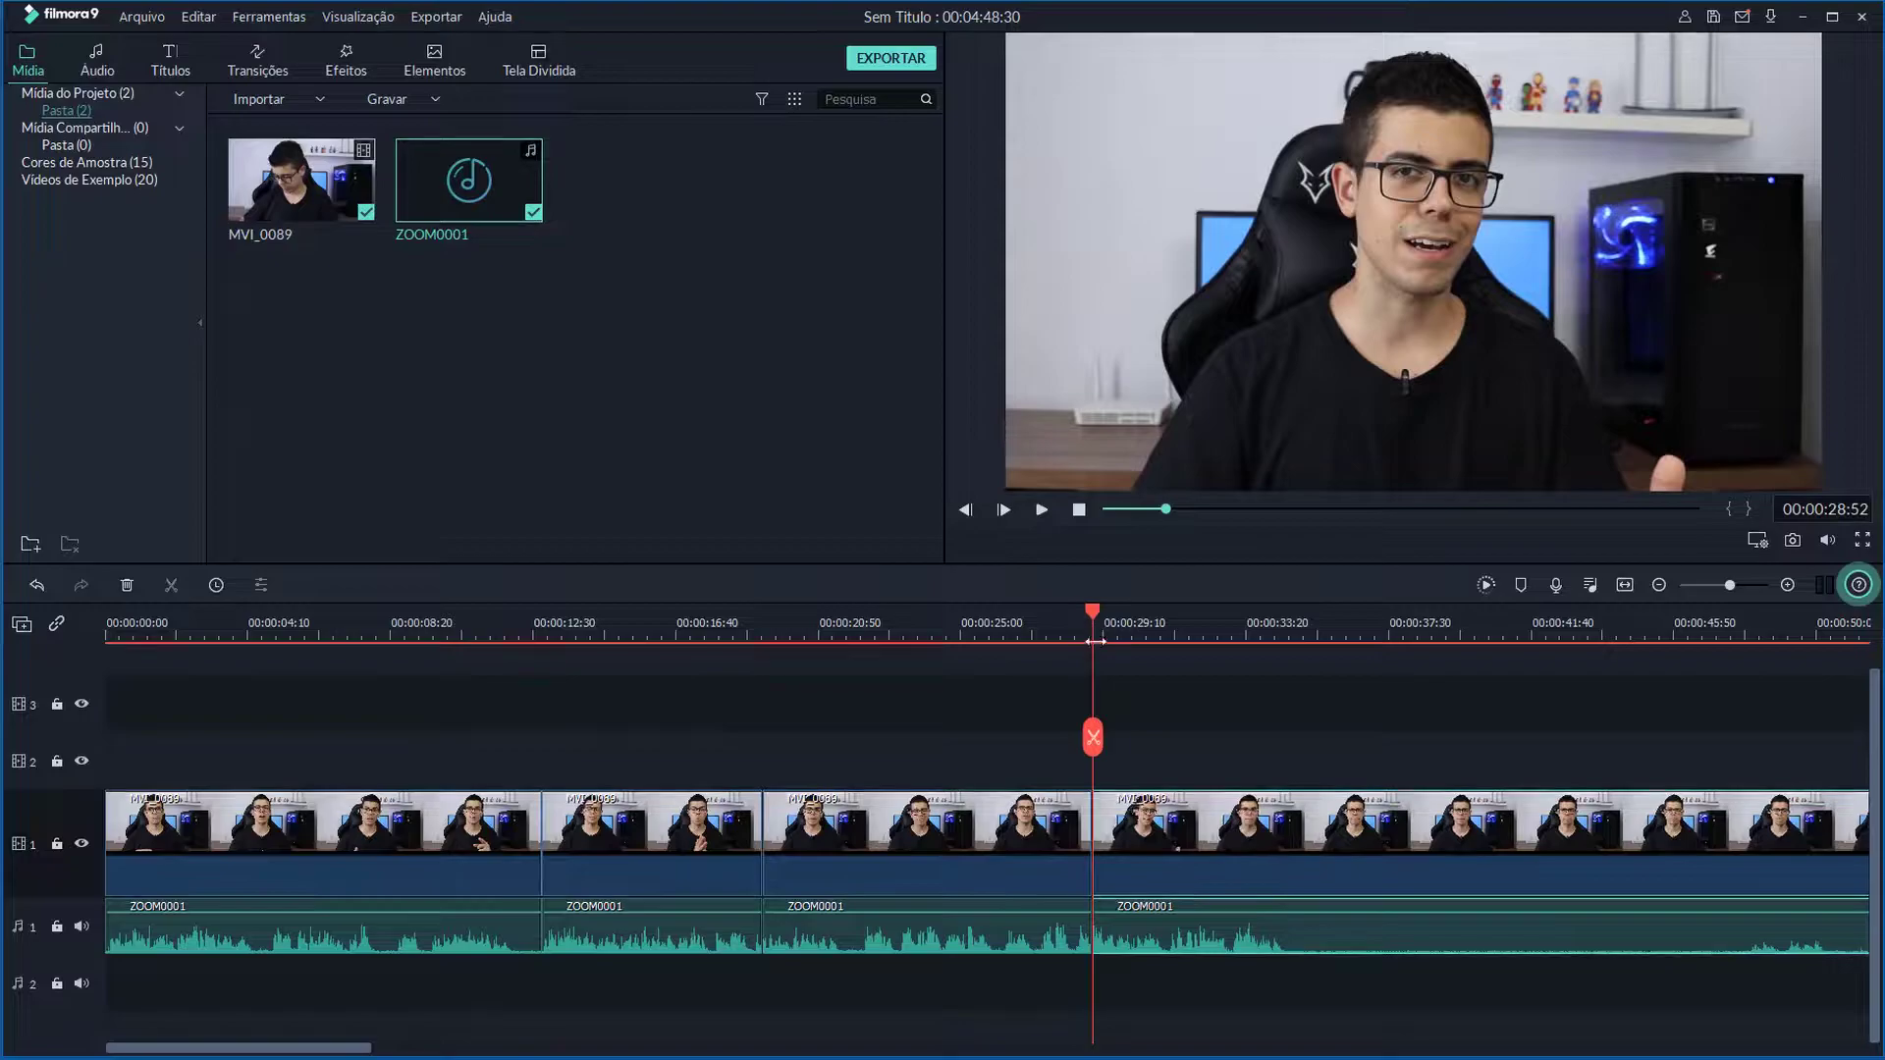
# - Split the video and audio clips once more at about 00:00:34
pyautogui.click(1265, 624)
pyautogui.hotkey('ctrl', 'b')
pyautogui.click(368, 625)
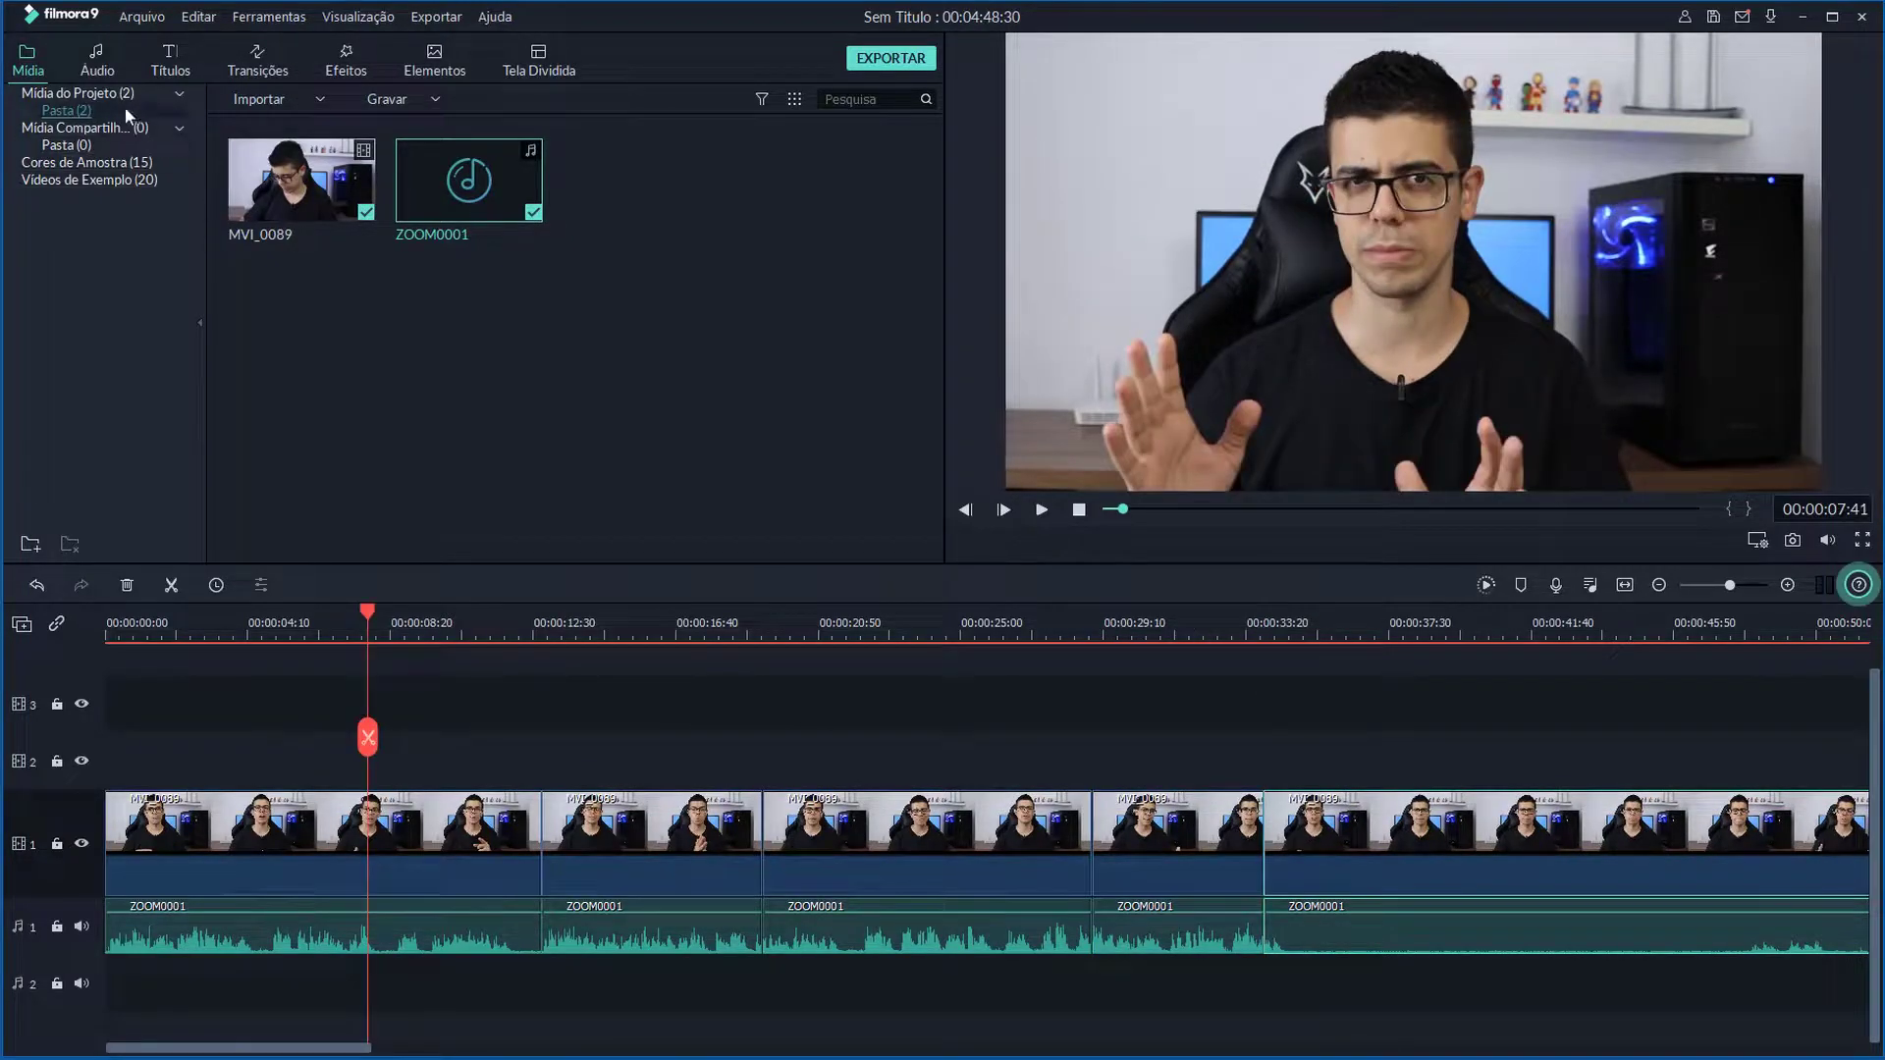
# - Add the Always Dreaming - Within Reach song from the start of audio track 2 and lower its volume well below the voice
pyautogui.click(98, 62)
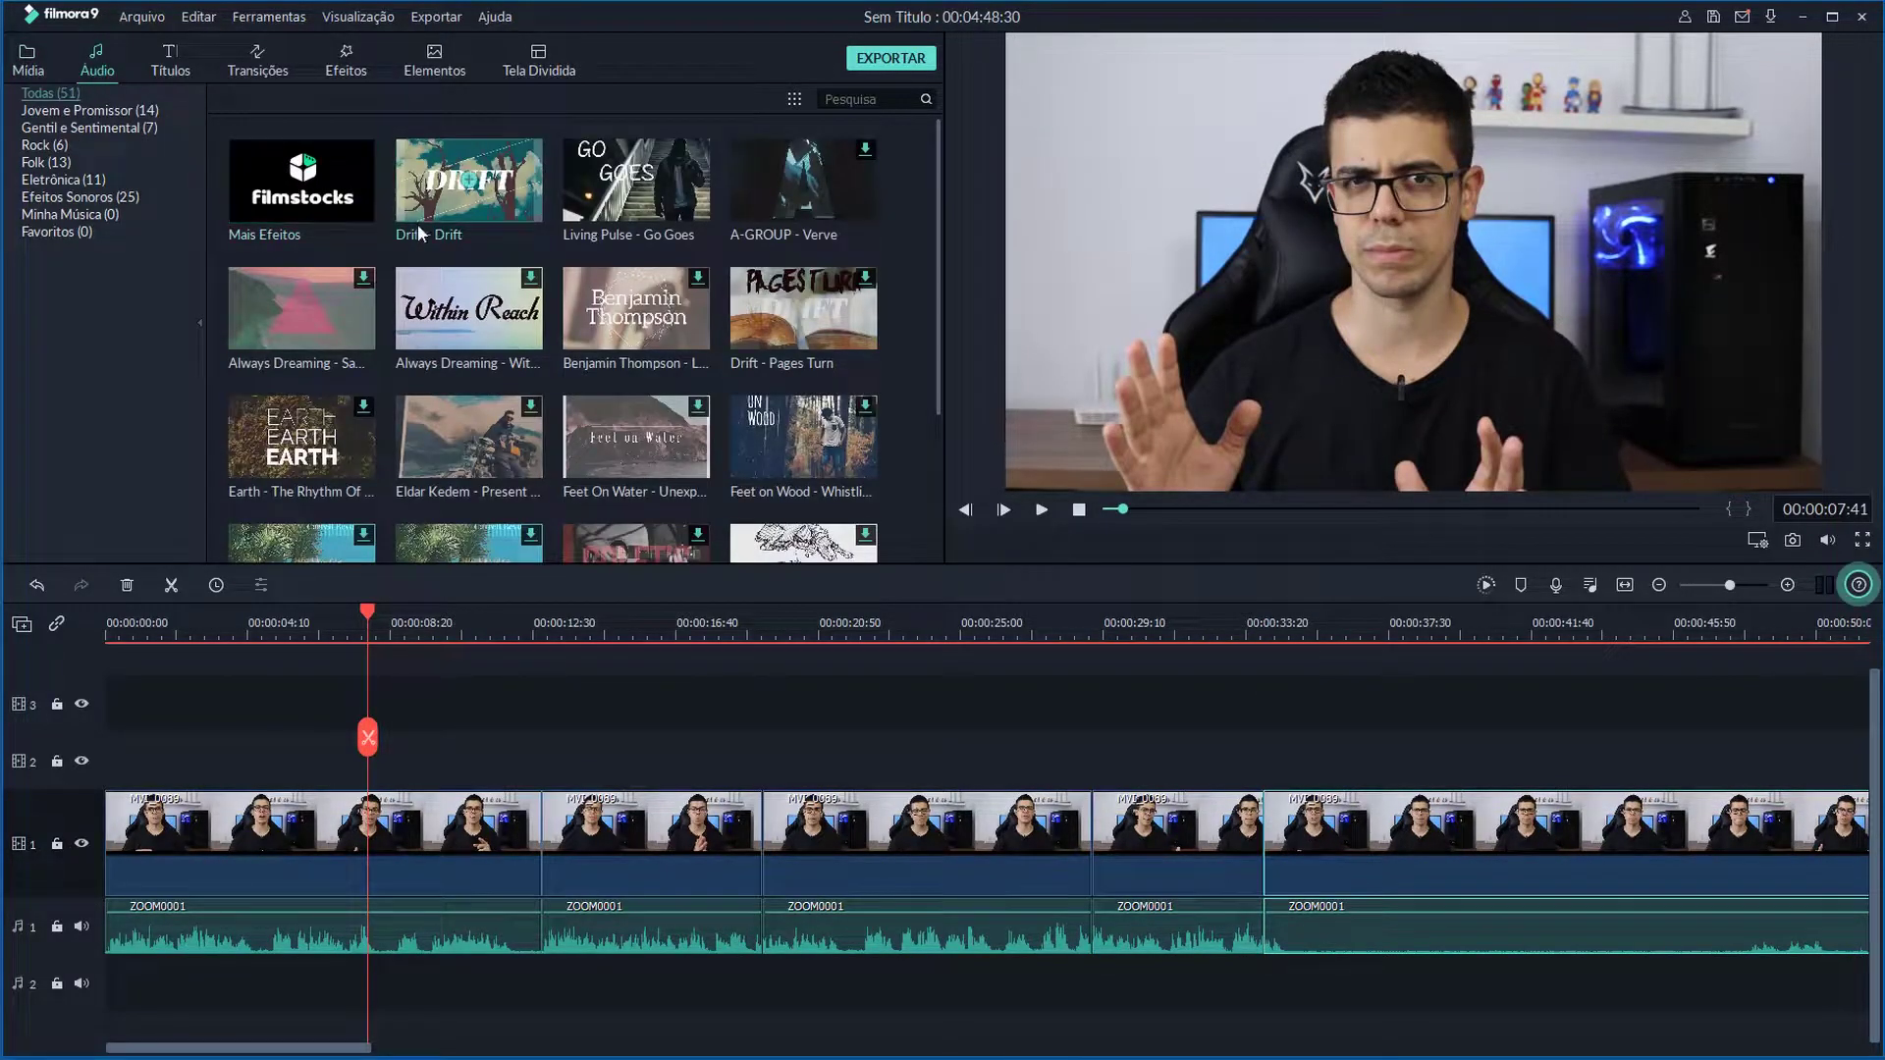
pyautogui.scroll(-5, 722, 369)
pyautogui.scroll(5, 723, 369)
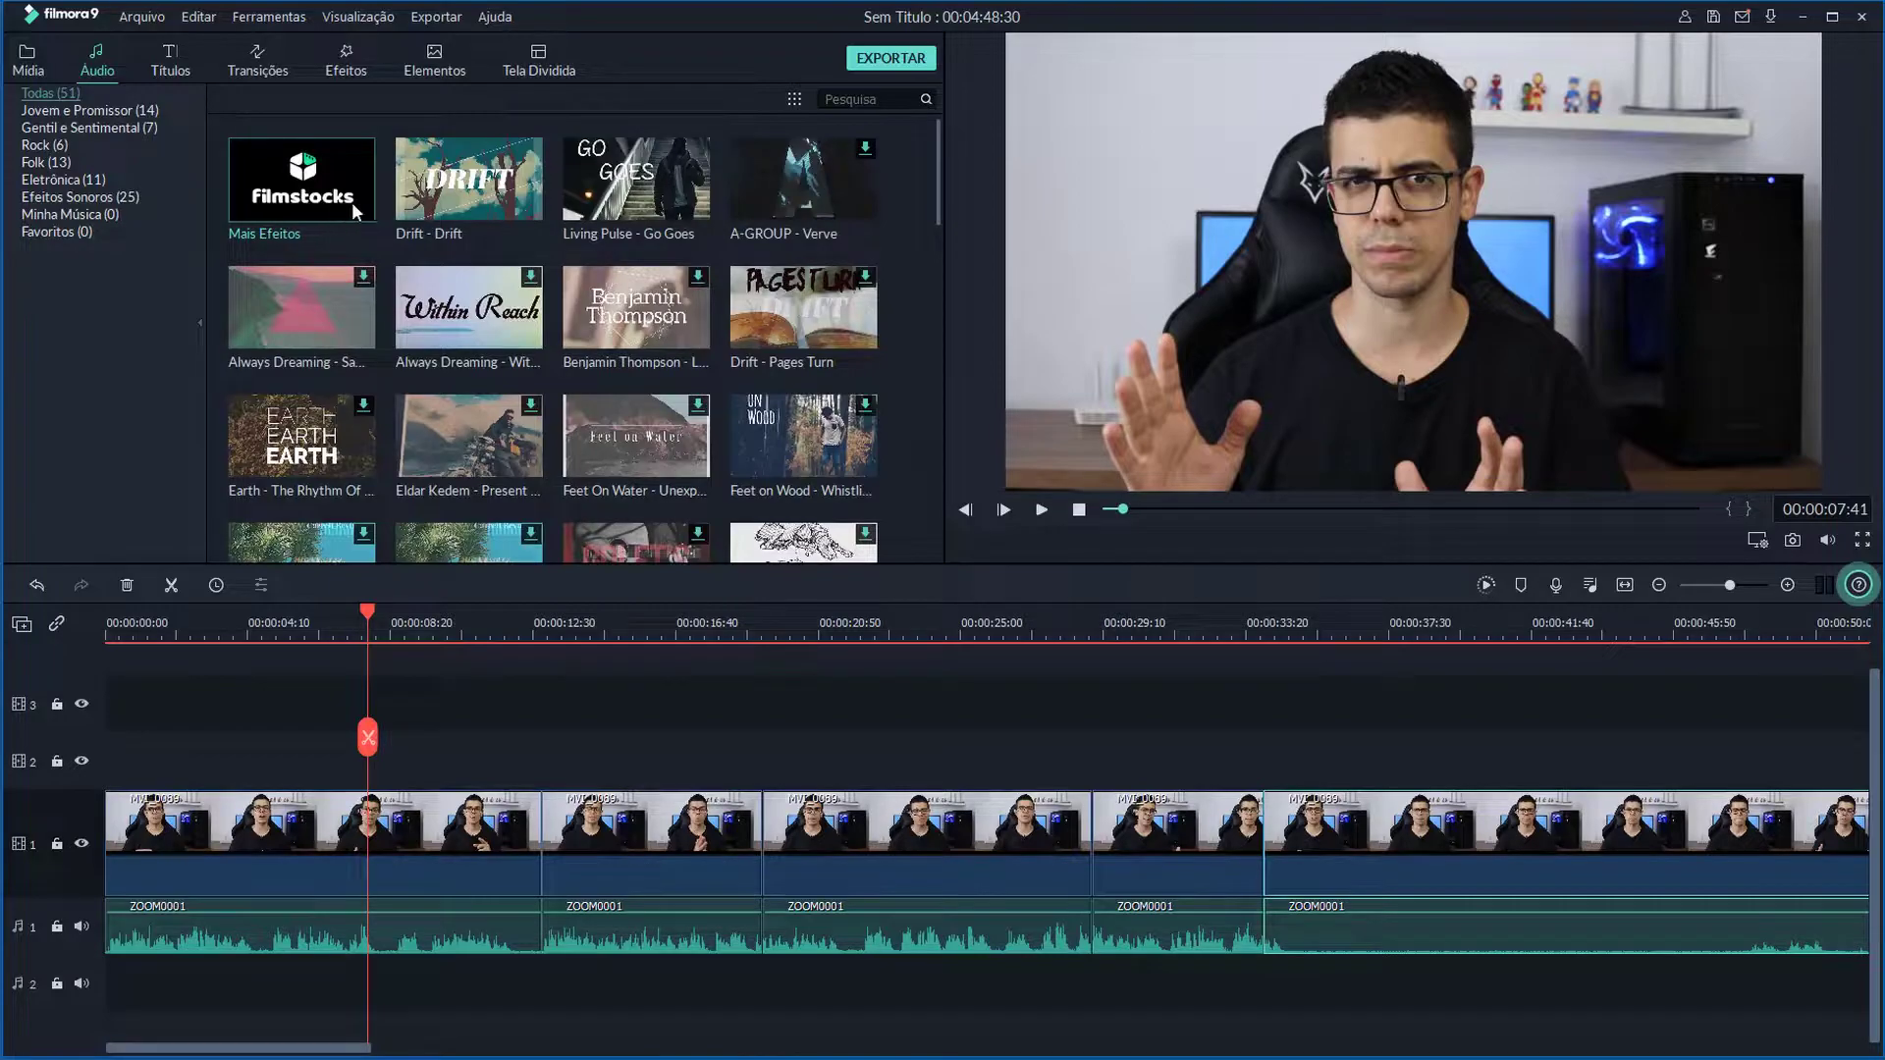
pyautogui.click(220, 884)
pyautogui.moveTo(222, 888); pyautogui.dragTo(104, 998)
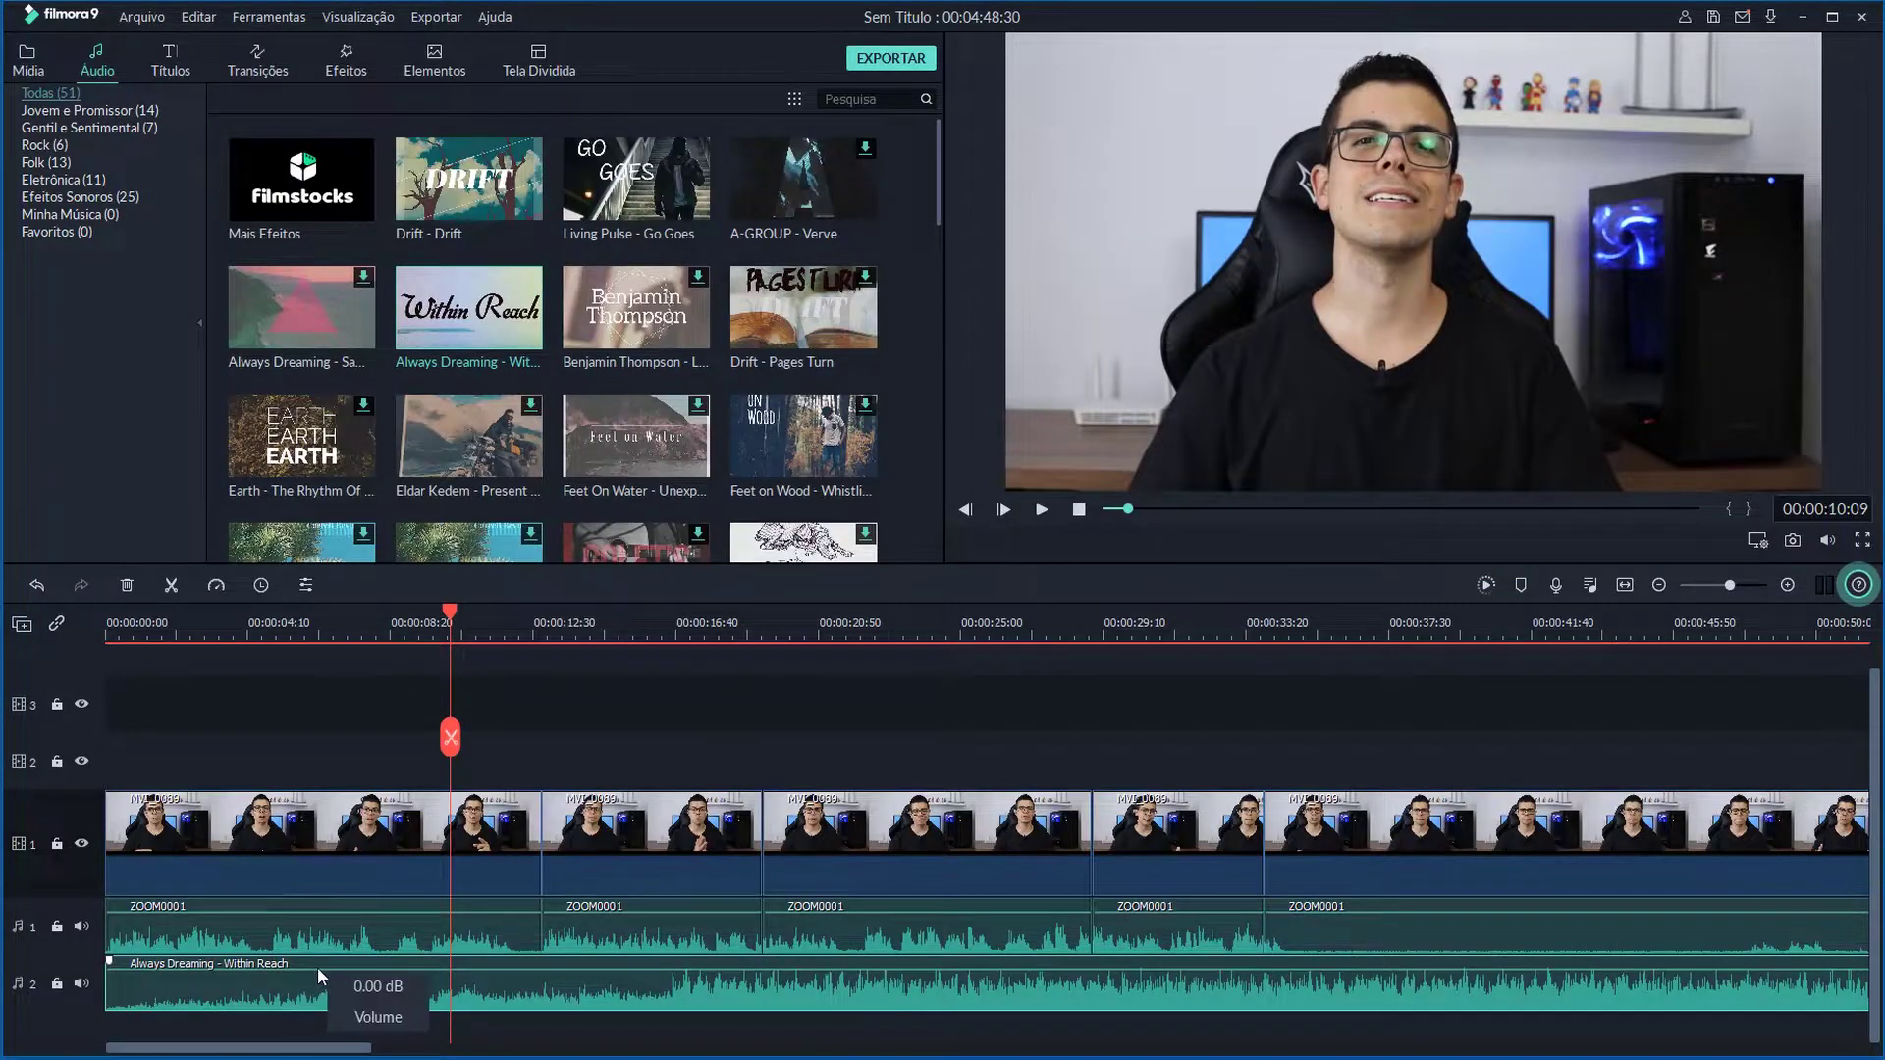
pyautogui.moveTo(318, 976); pyautogui.dragTo(318, 1000)
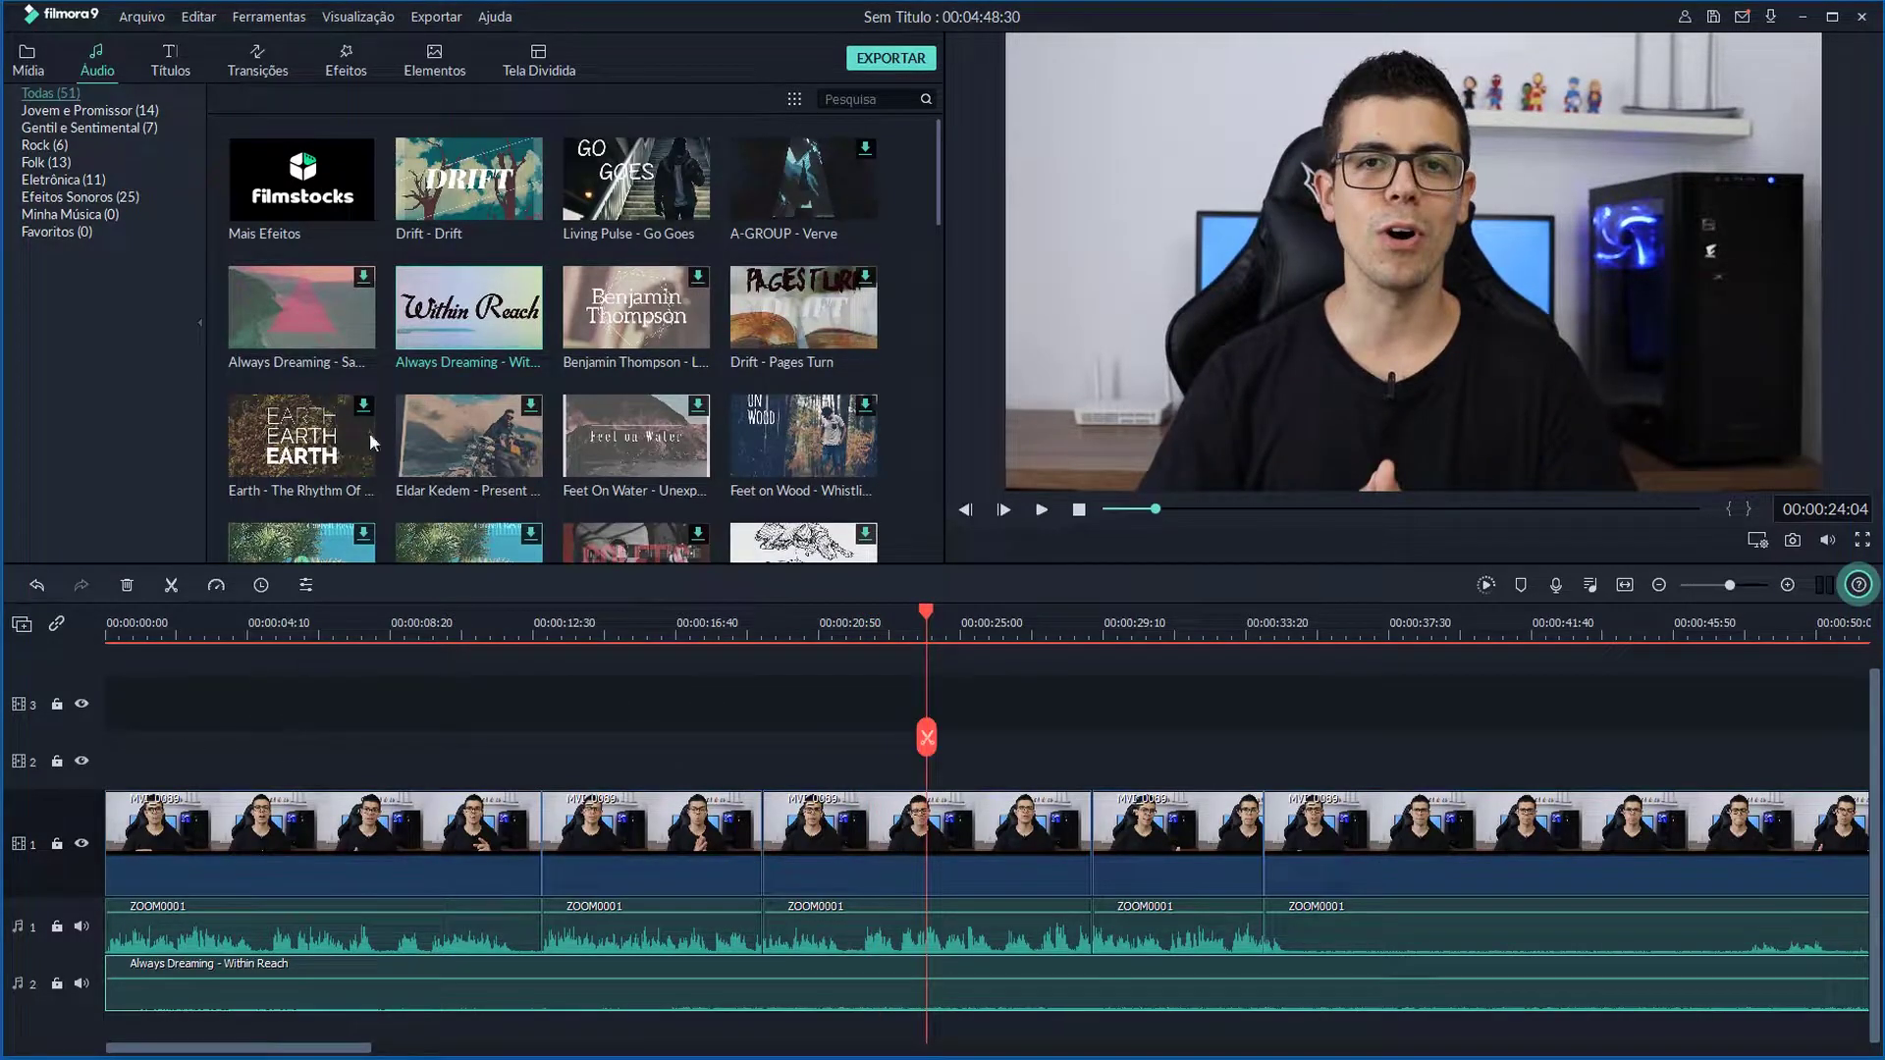
# - Place the Créditos 2 title at the very start of video track 2
pyautogui.click(170, 61)
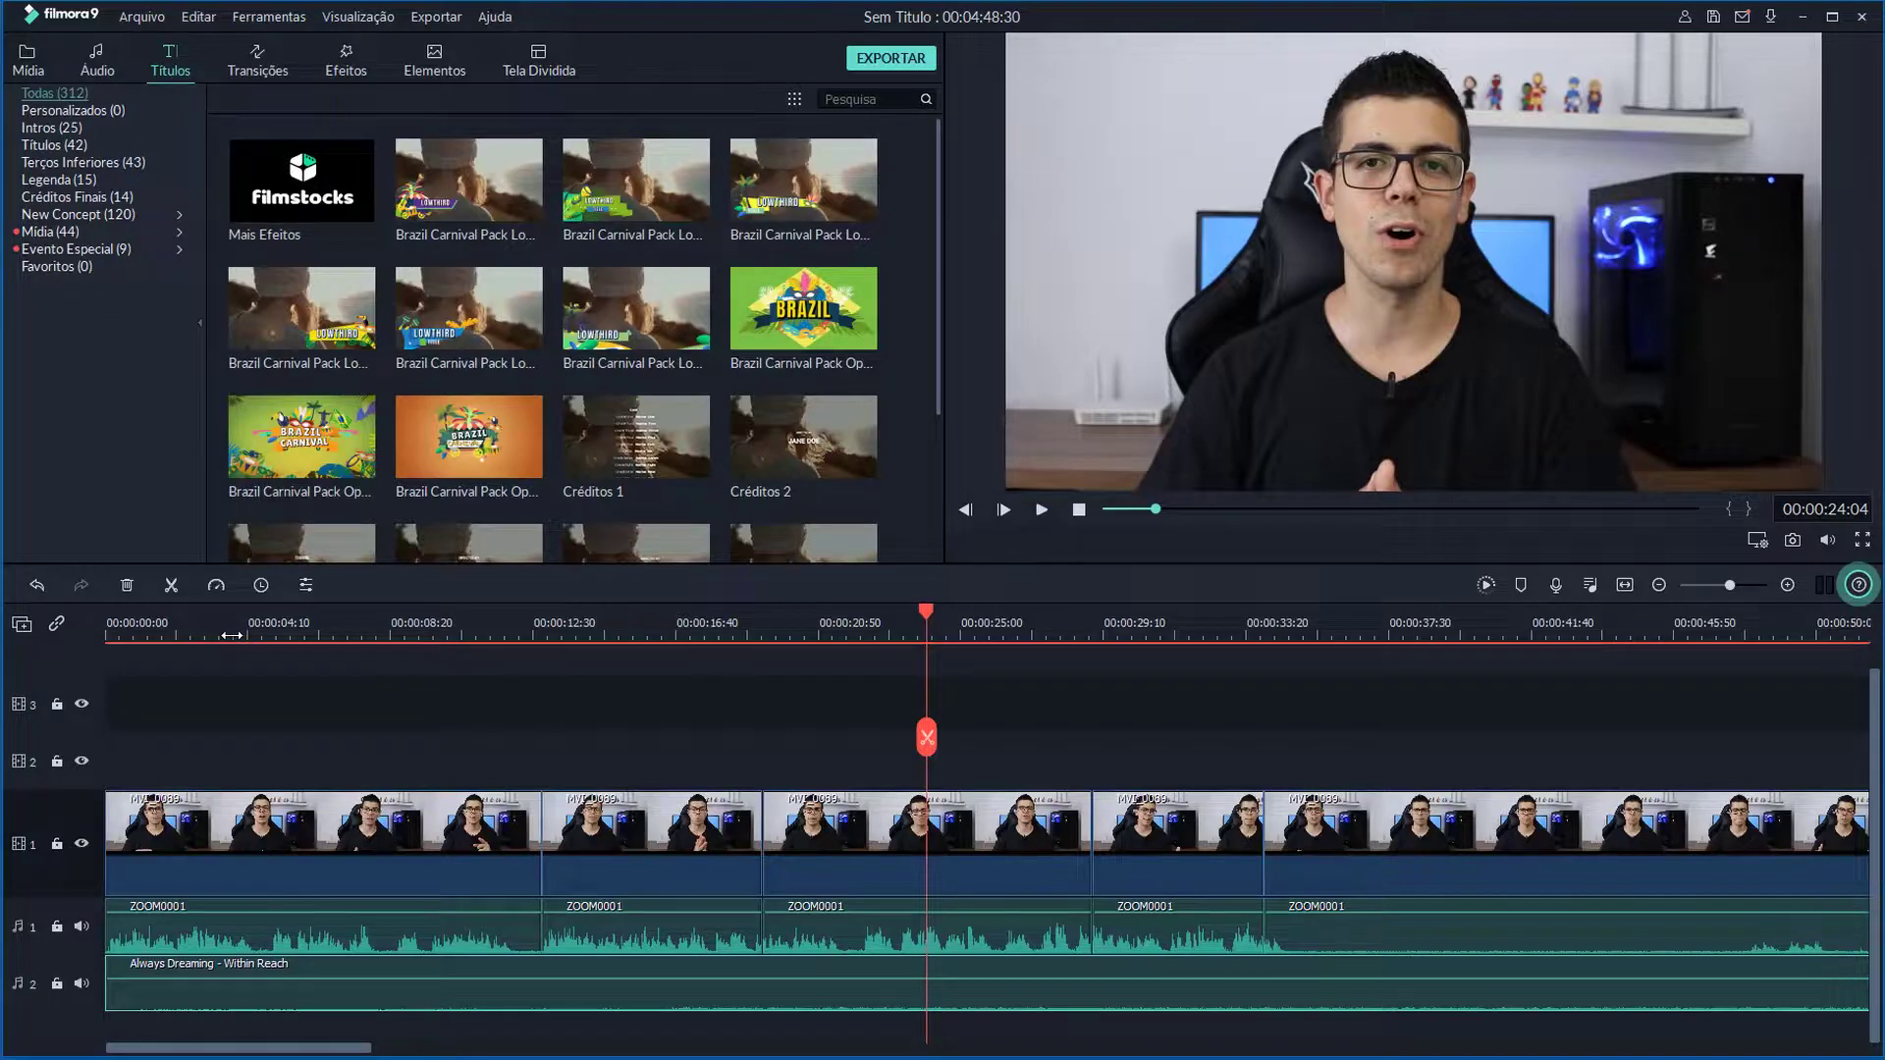
pyautogui.moveTo(162, 630); pyautogui.dragTo(108, 629)
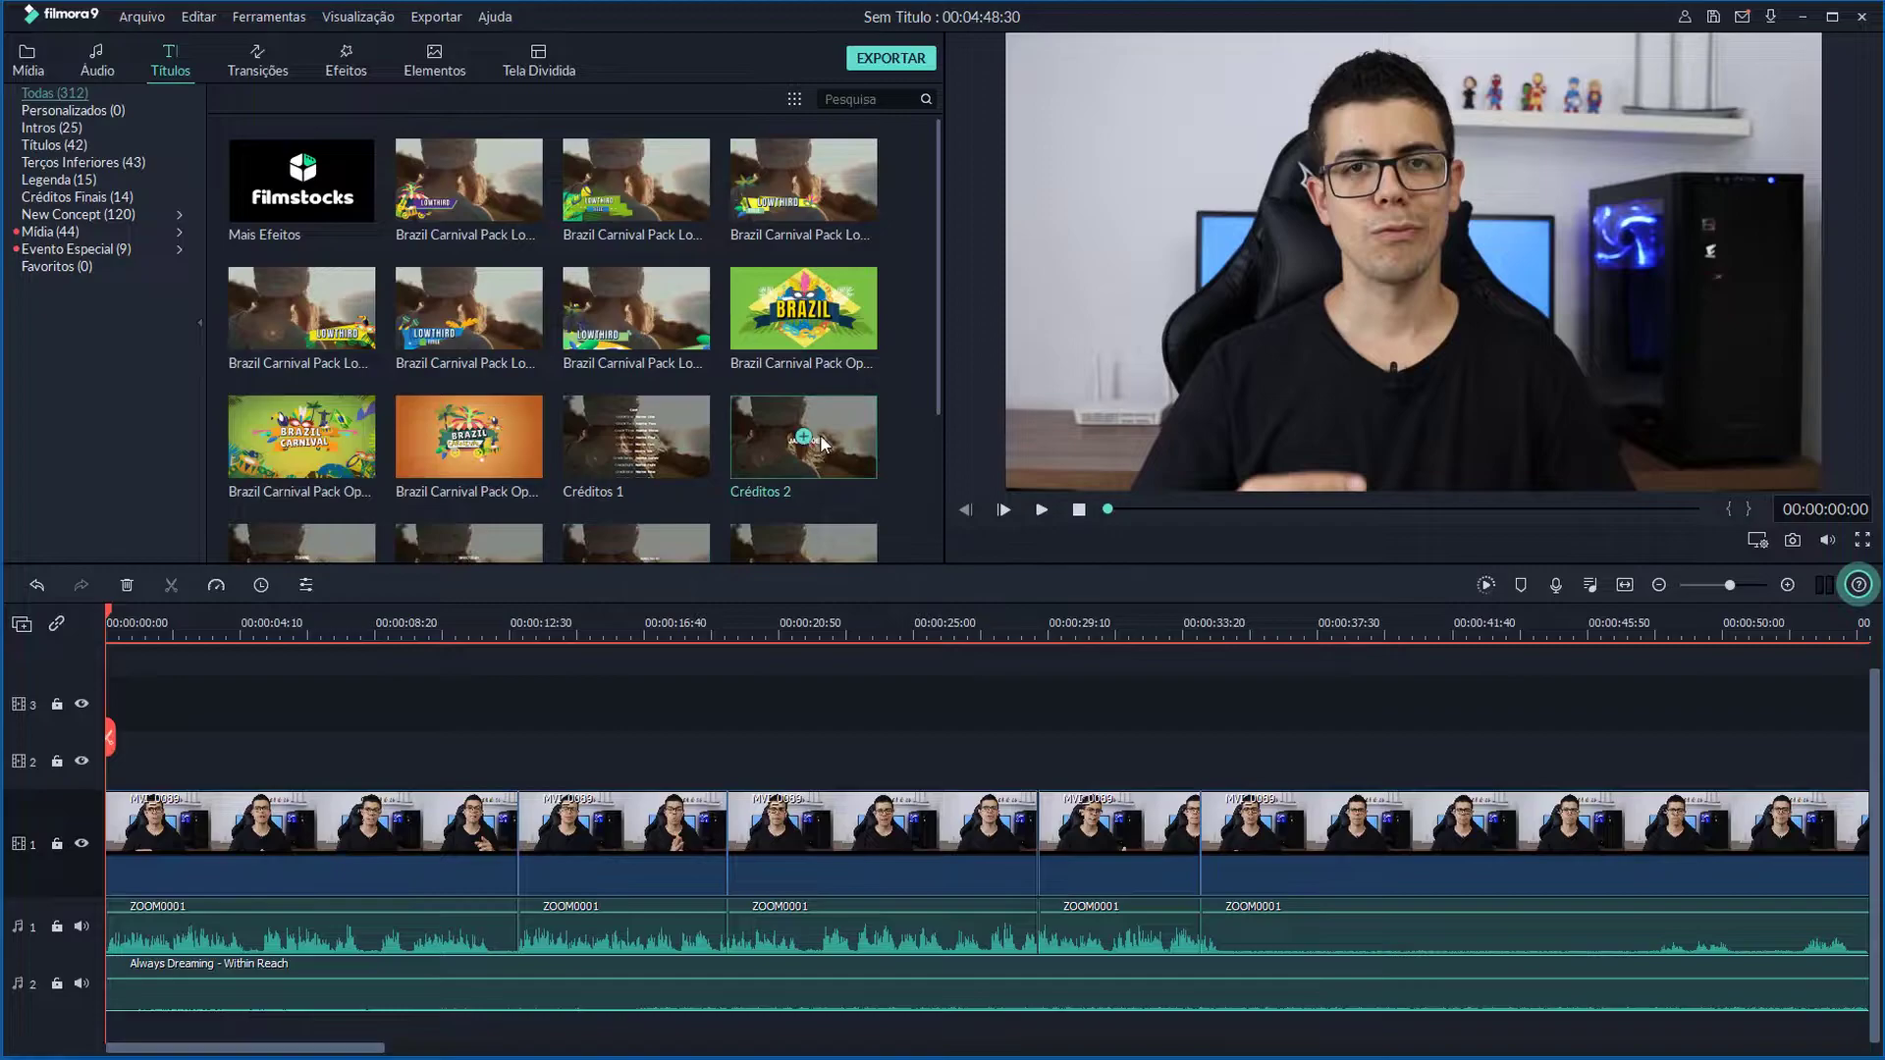
pyautogui.moveTo(829, 439); pyautogui.dragTo(111, 759)
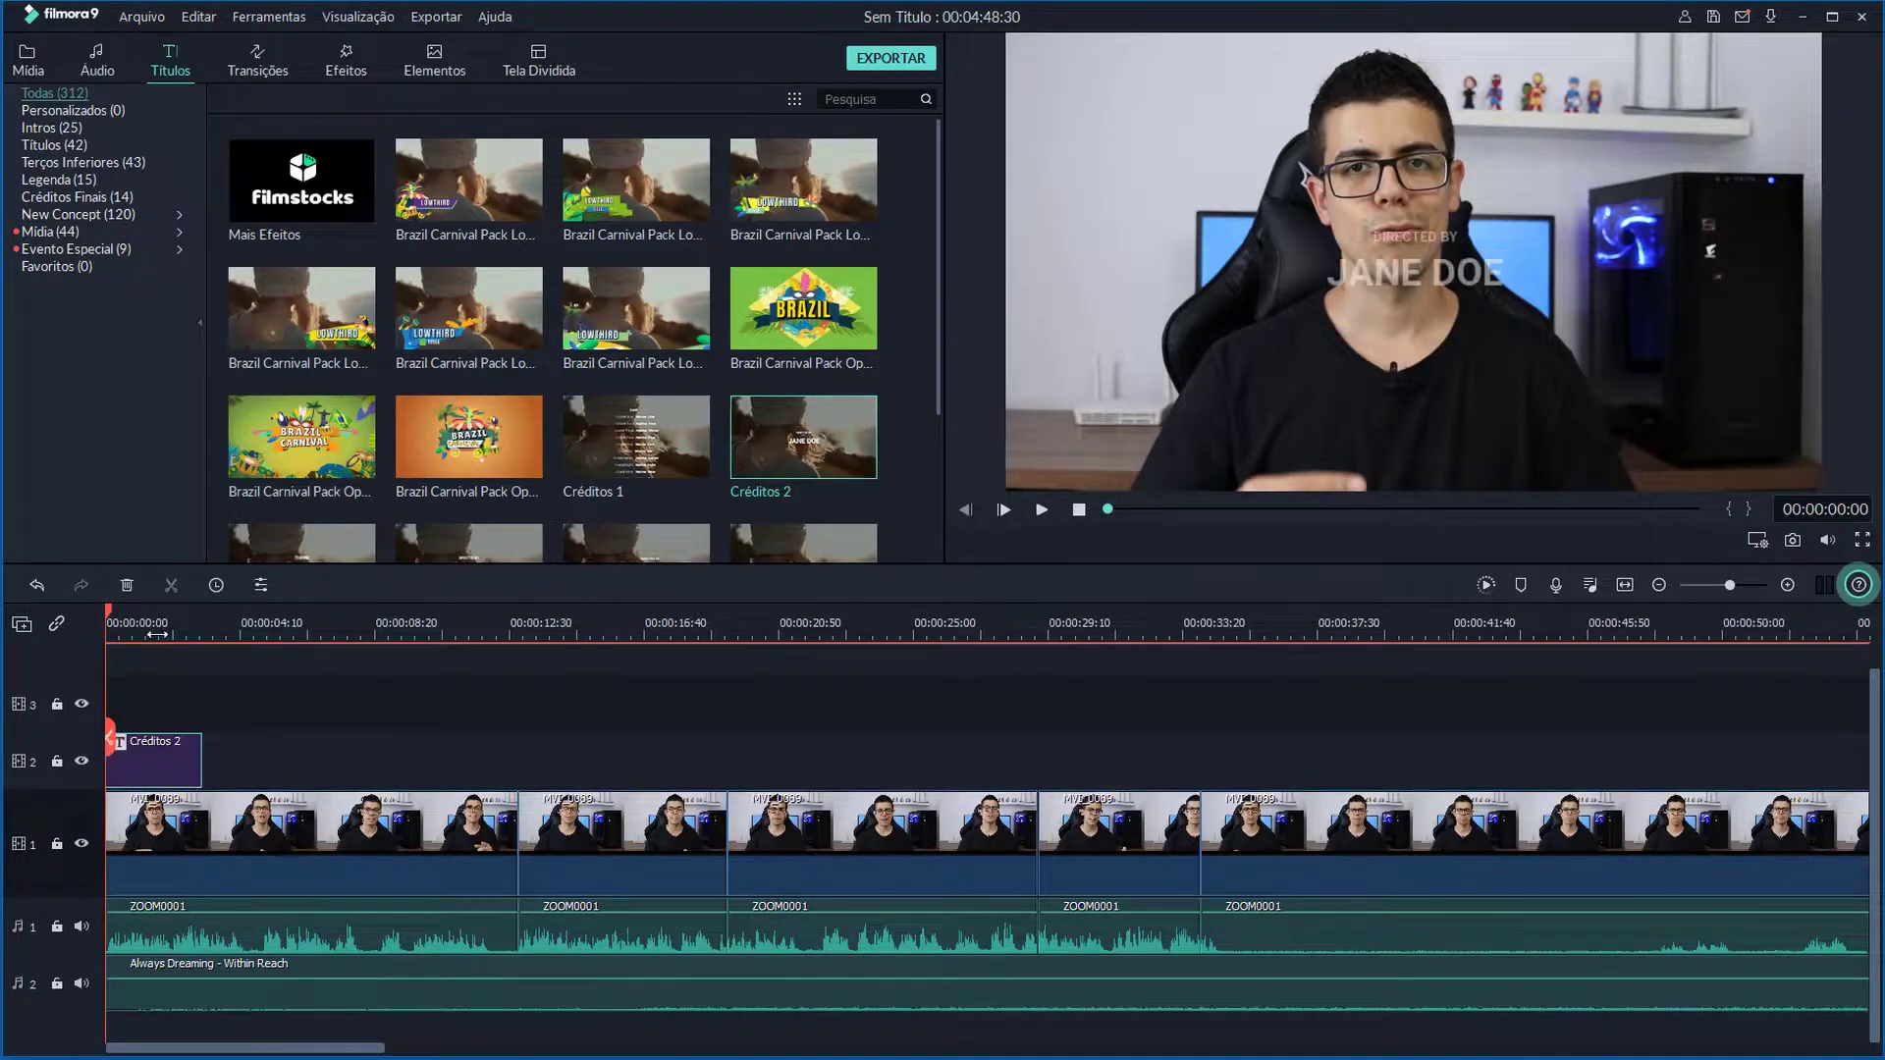
# - Replace the name line of the Créditos 2 title with "Max Dicas" and play the title back
pyautogui.doubleClick(1423, 290)
pyautogui.hotkey('shift', 'Home')
pyautogui.write('Max Dicas')
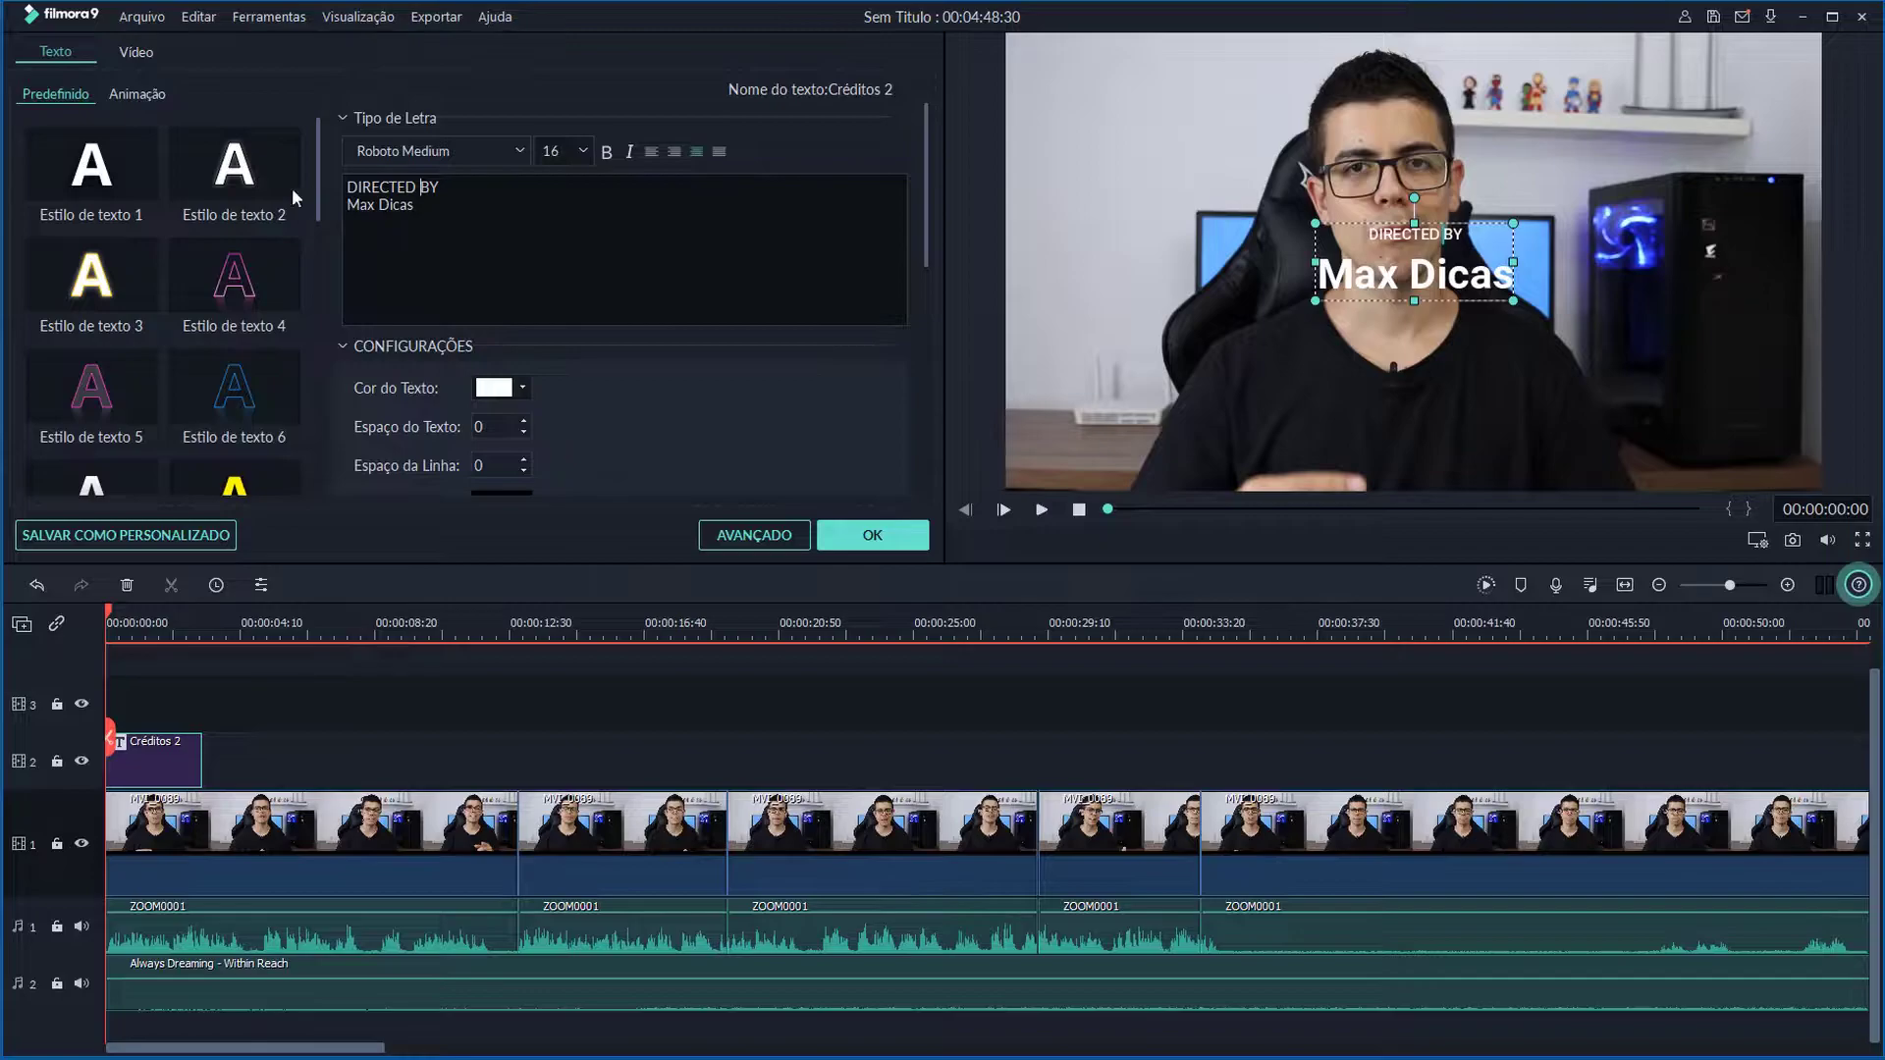
pyautogui.click(872, 535)
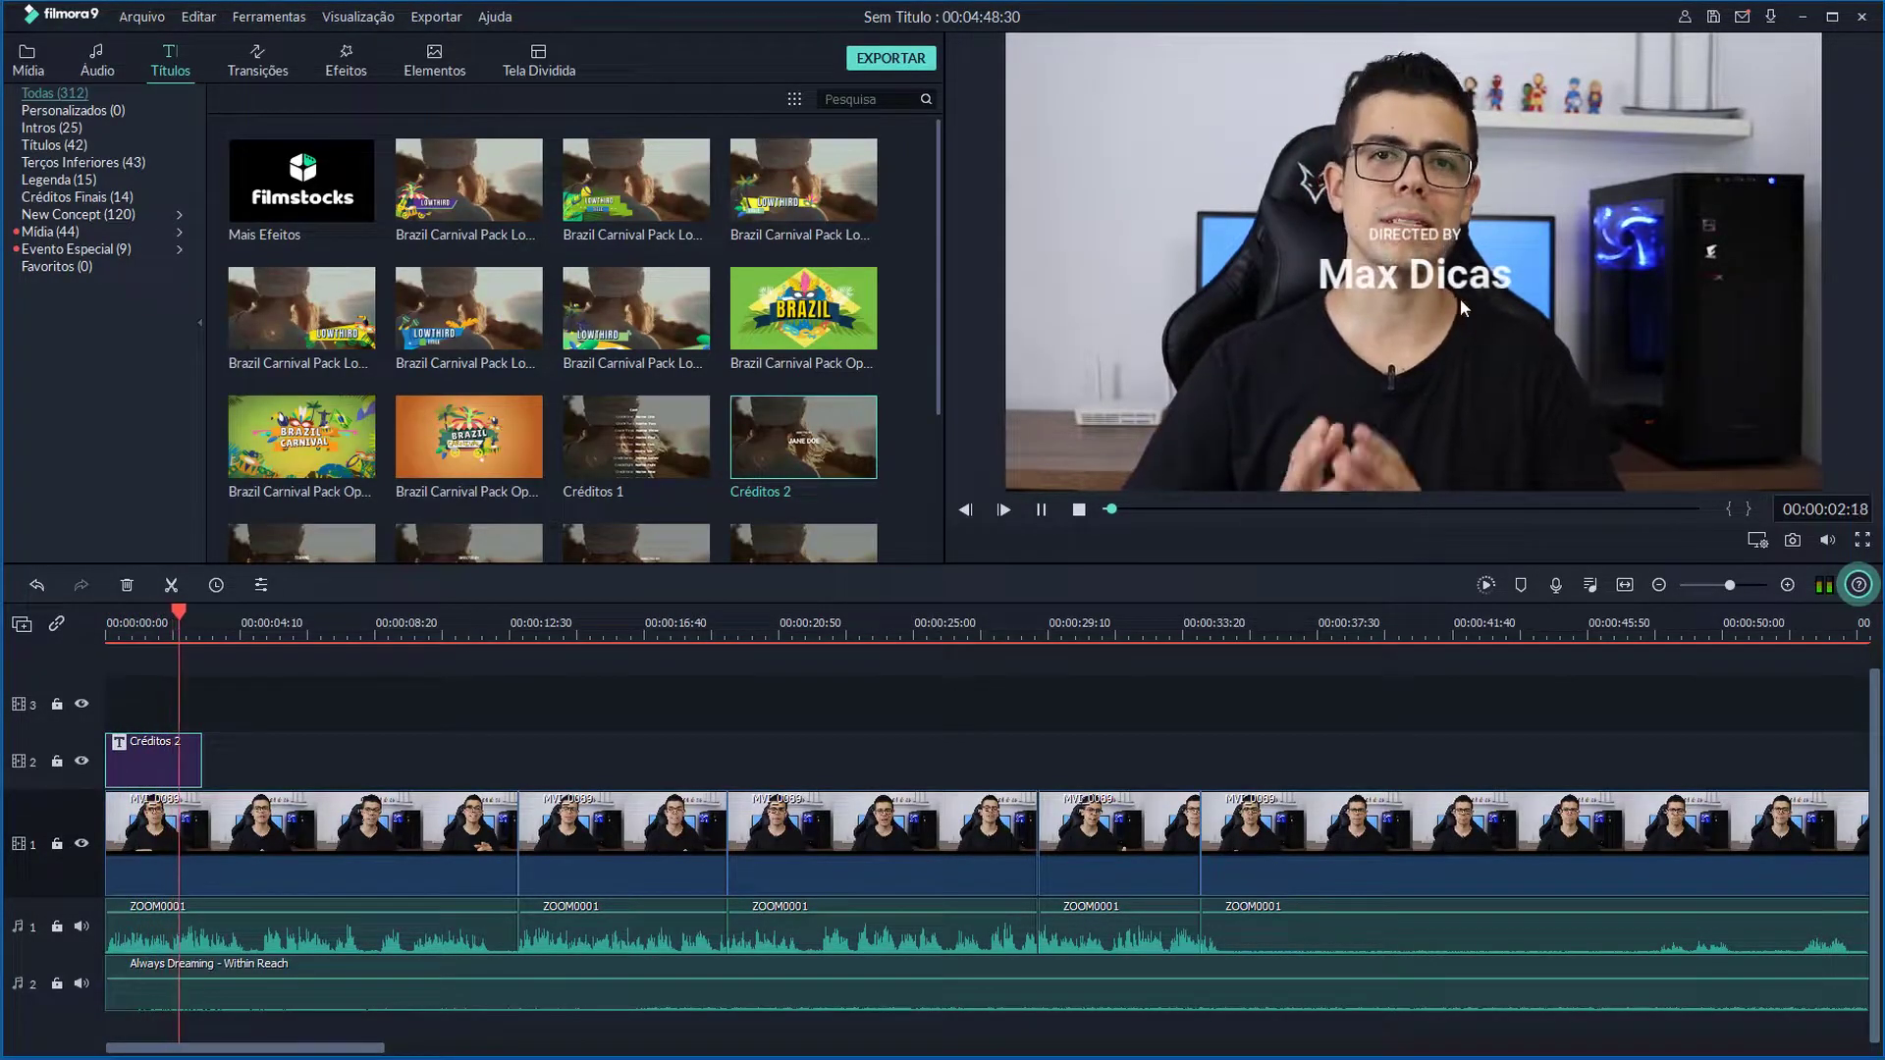
pyautogui.press('space')
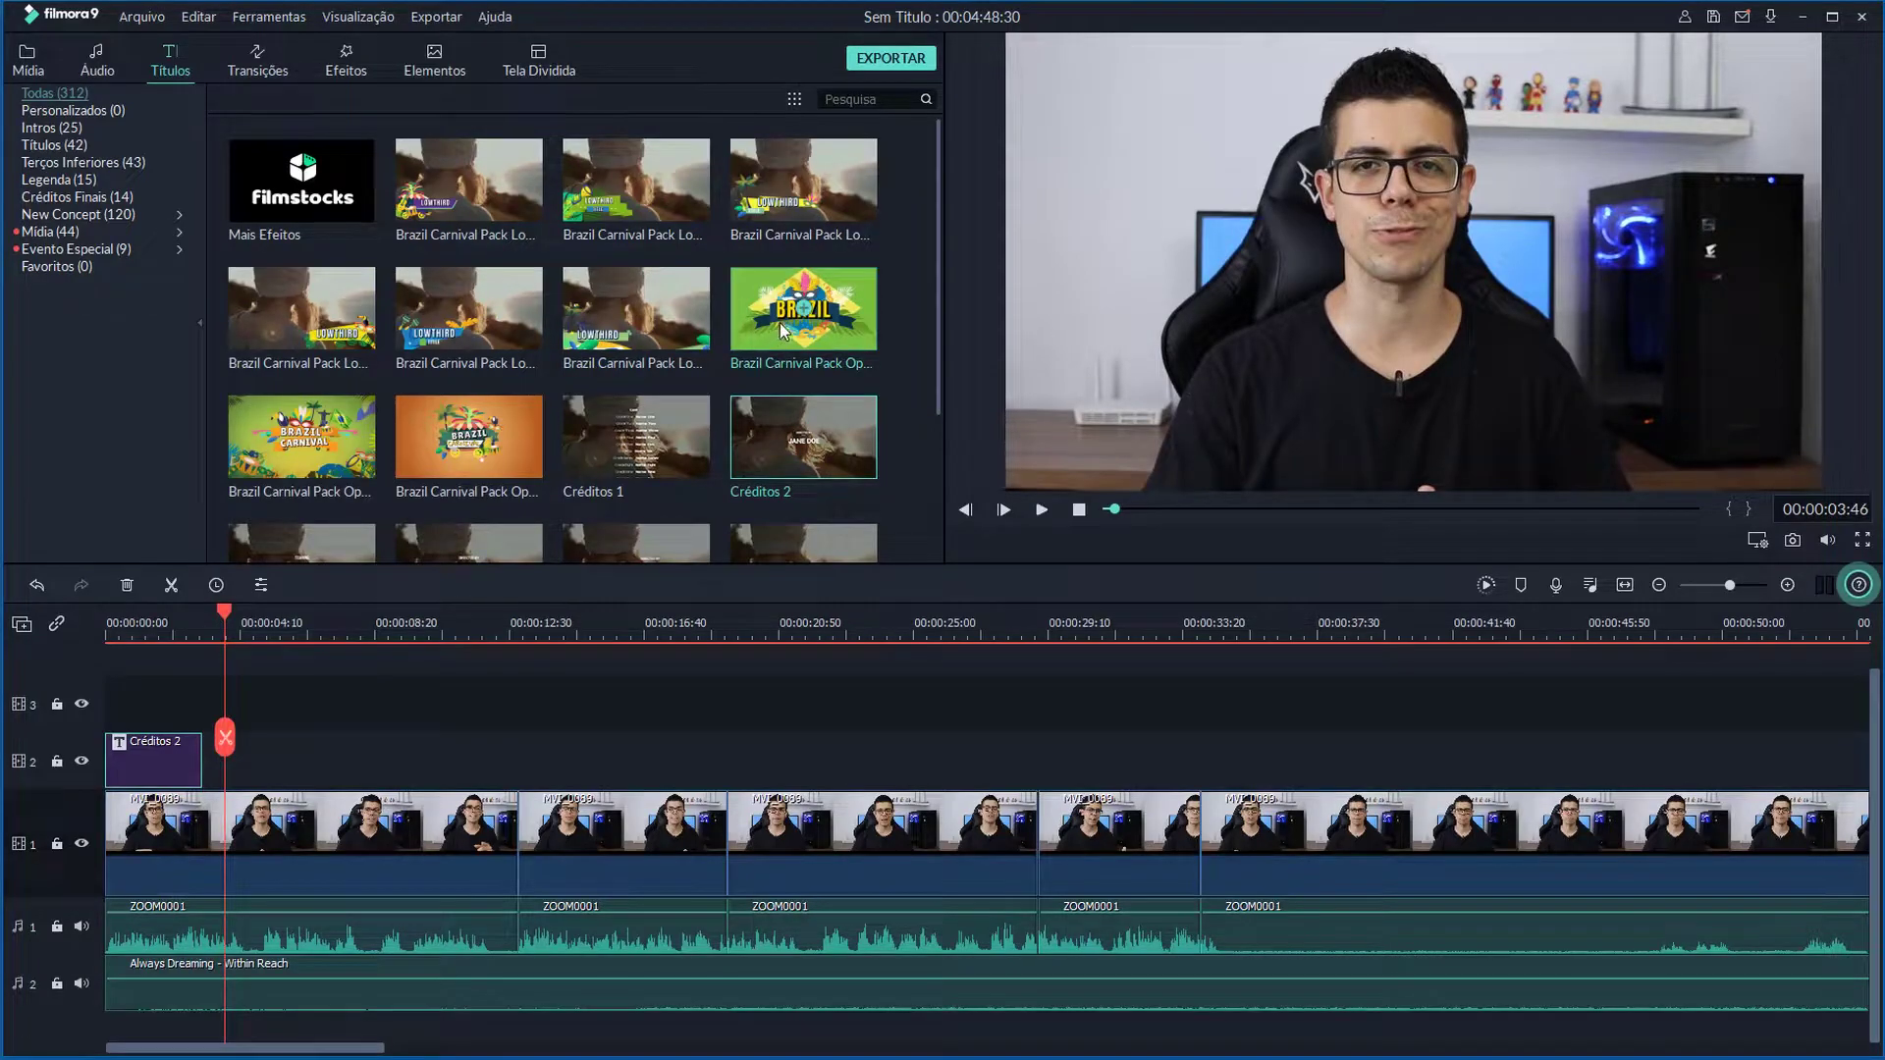
# - Add the green Brazil Carnival Pack Opener title to video track 2 at 00:00:03:46 and preview its animation
pyautogui.moveTo(804, 312); pyautogui.dragTo(243, 781)
pyautogui.press('space')
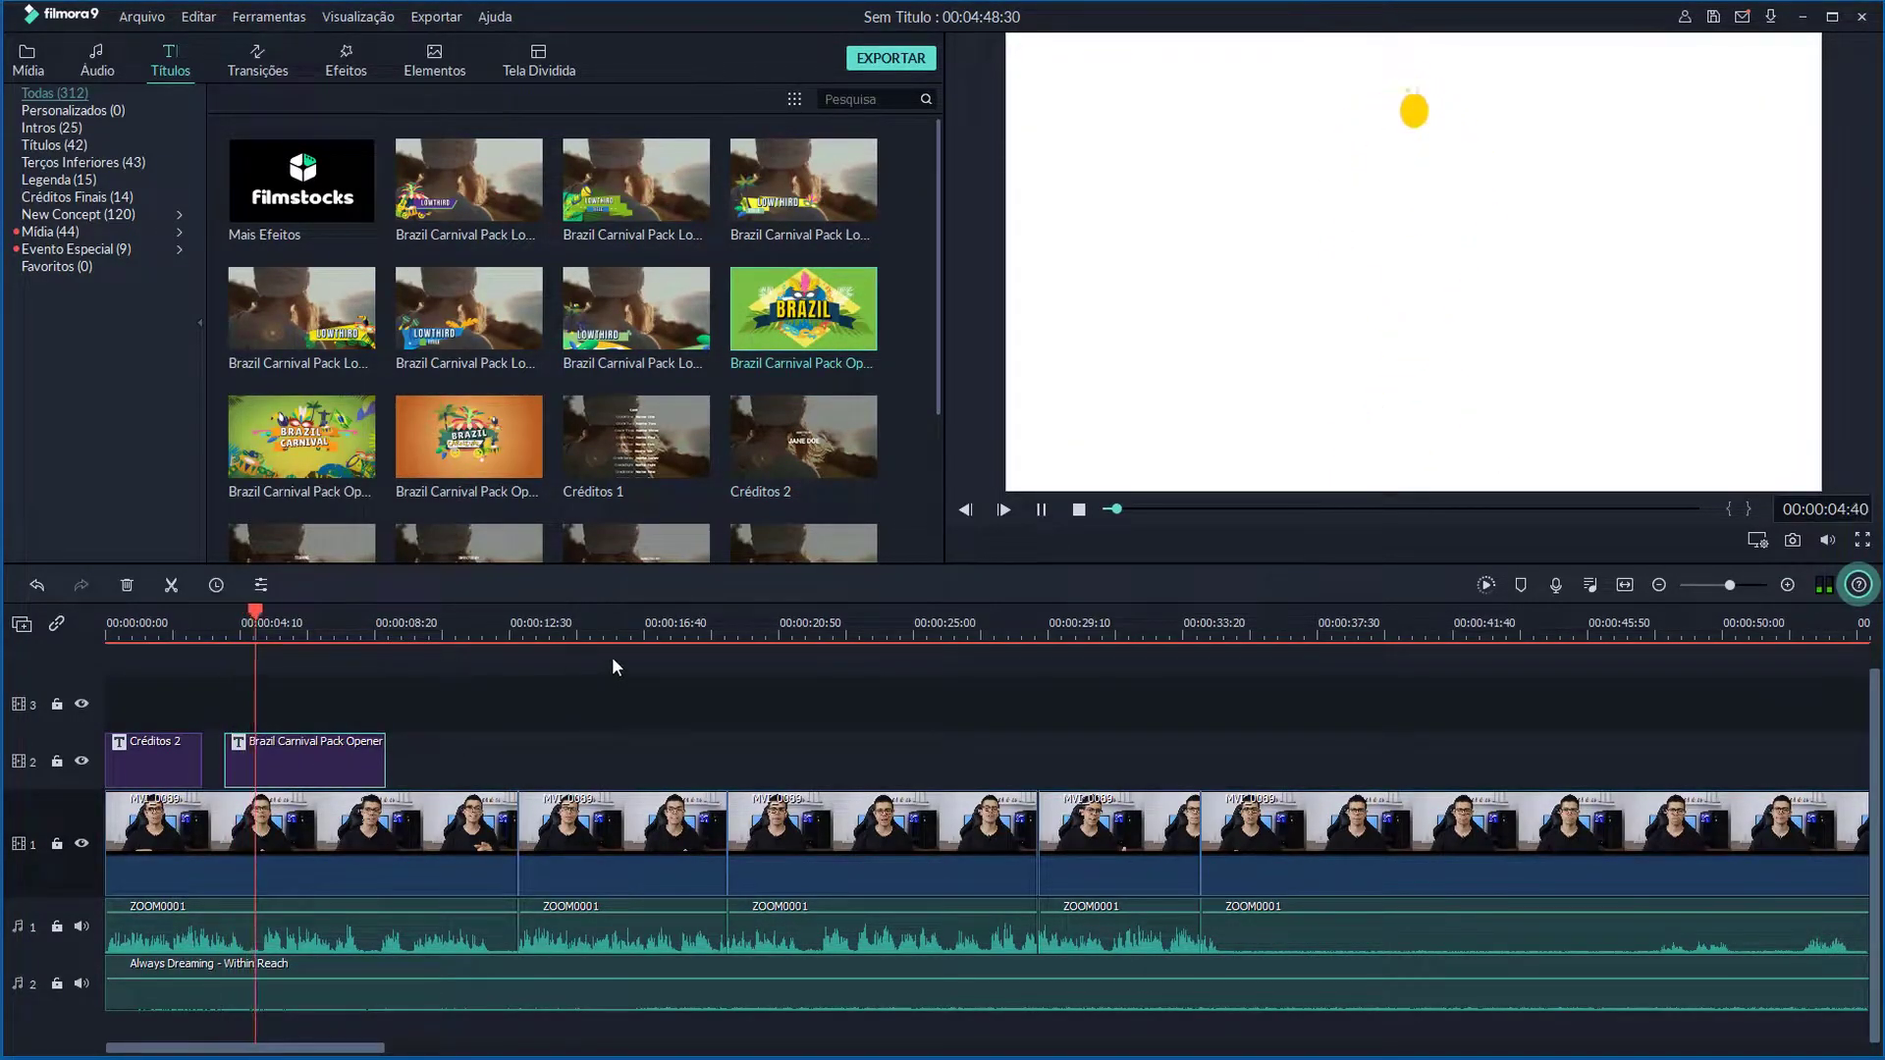
pyautogui.press('space')
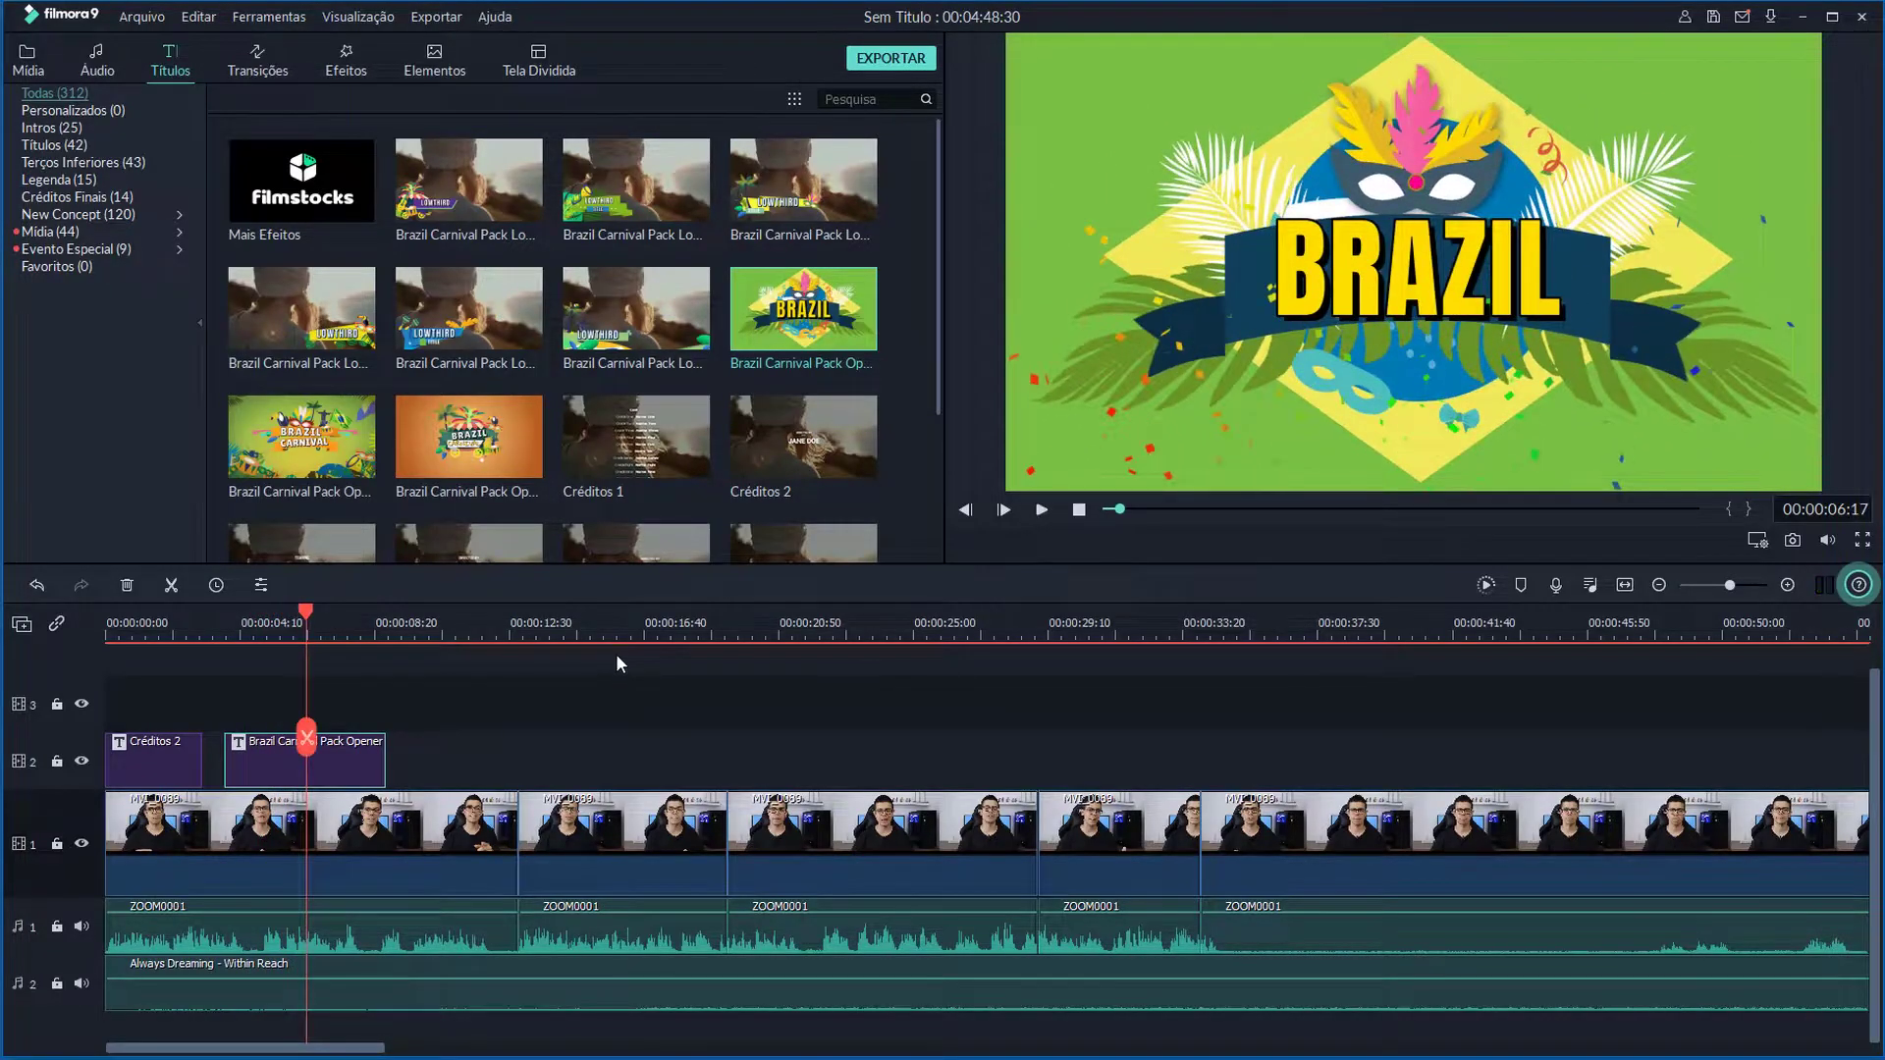
# - Change the carnival opener's text to BRASIL and play the title back
pyautogui.doubleClick(1465, 287)
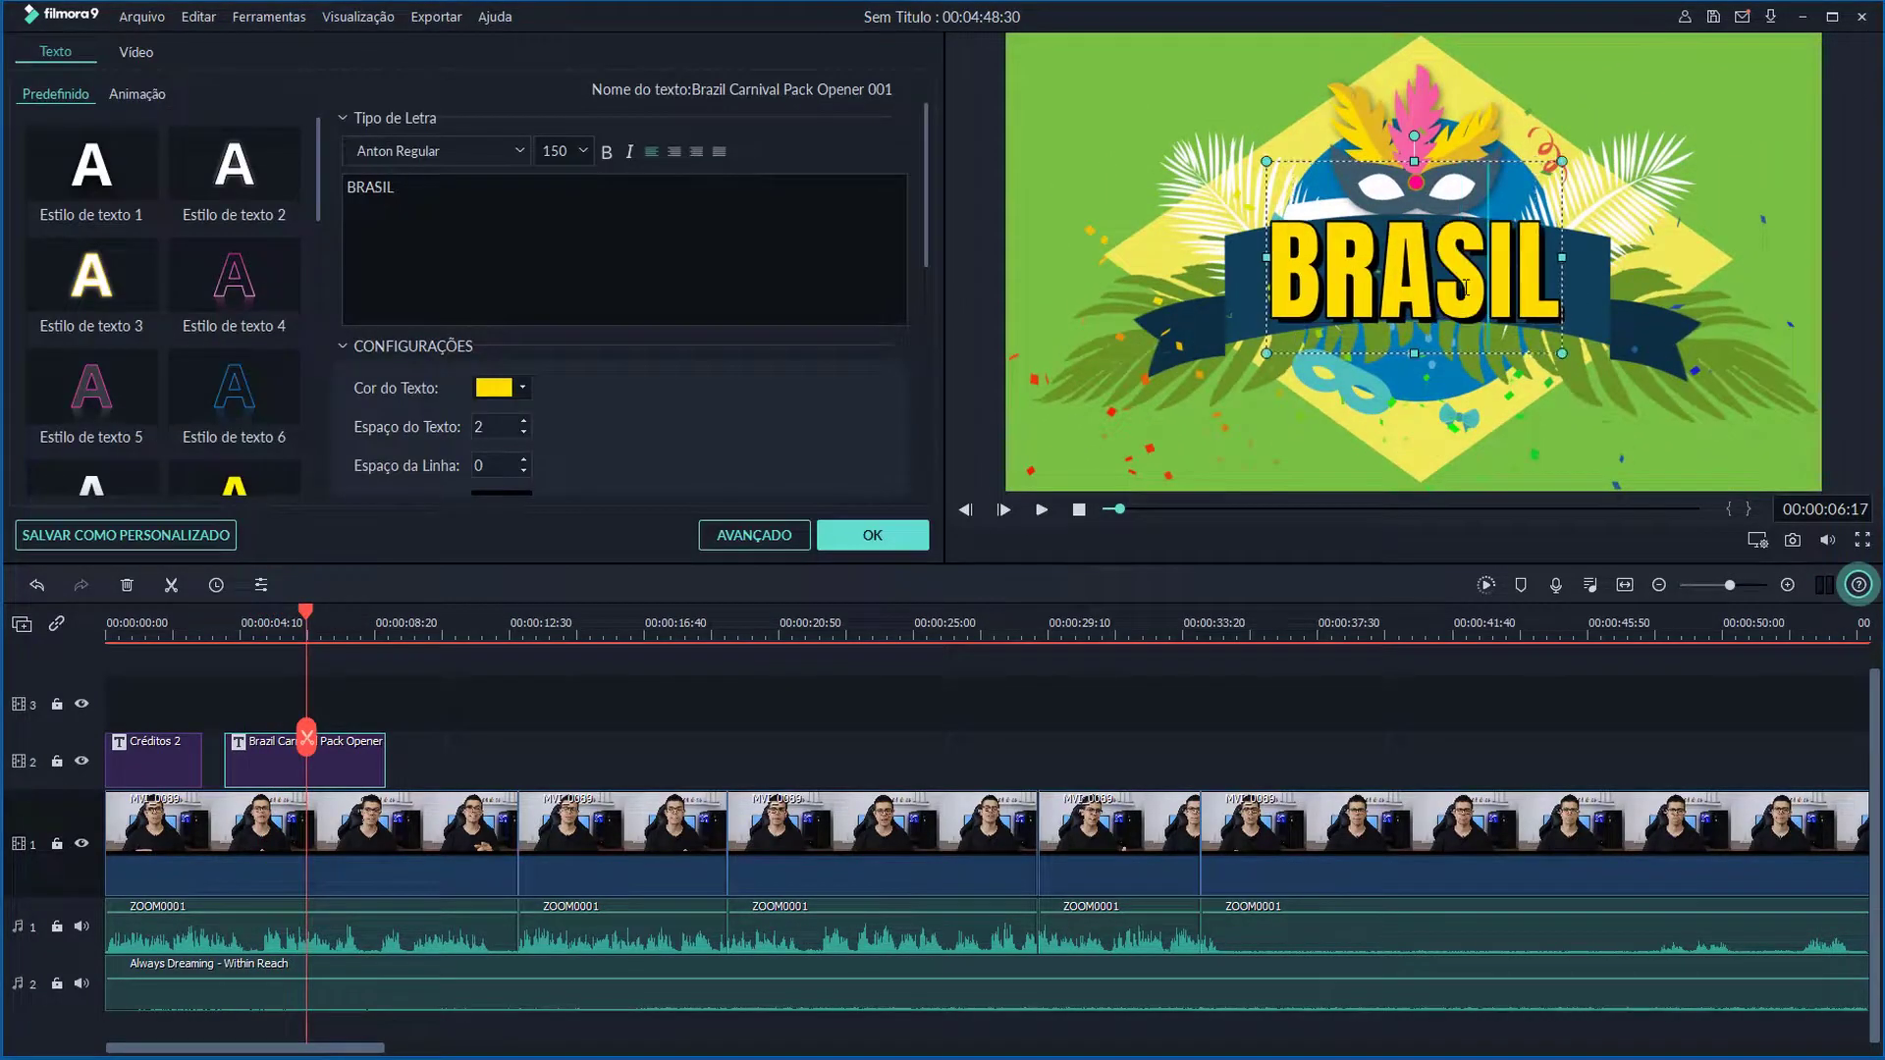
pyautogui.click(869, 537)
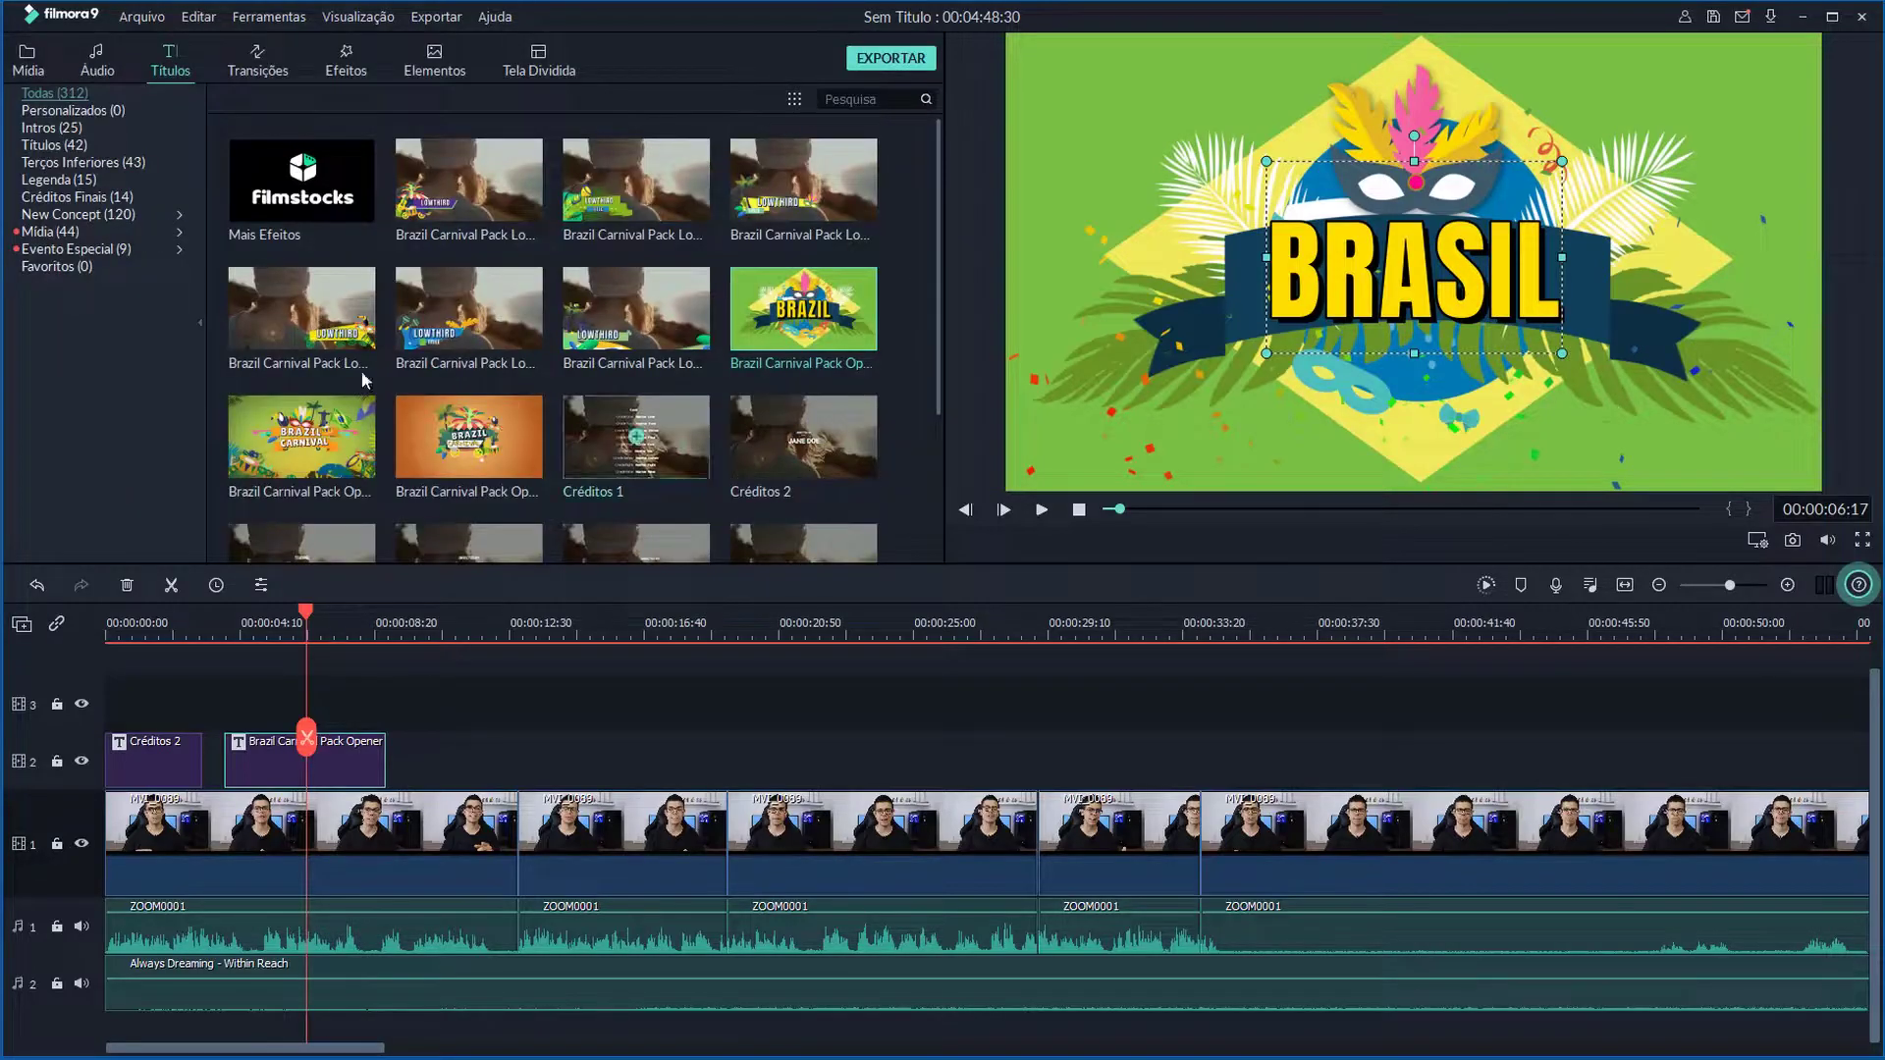
pyautogui.doubleClick(1375, 269)
pyautogui.click(862, 537)
pyautogui.press('space')
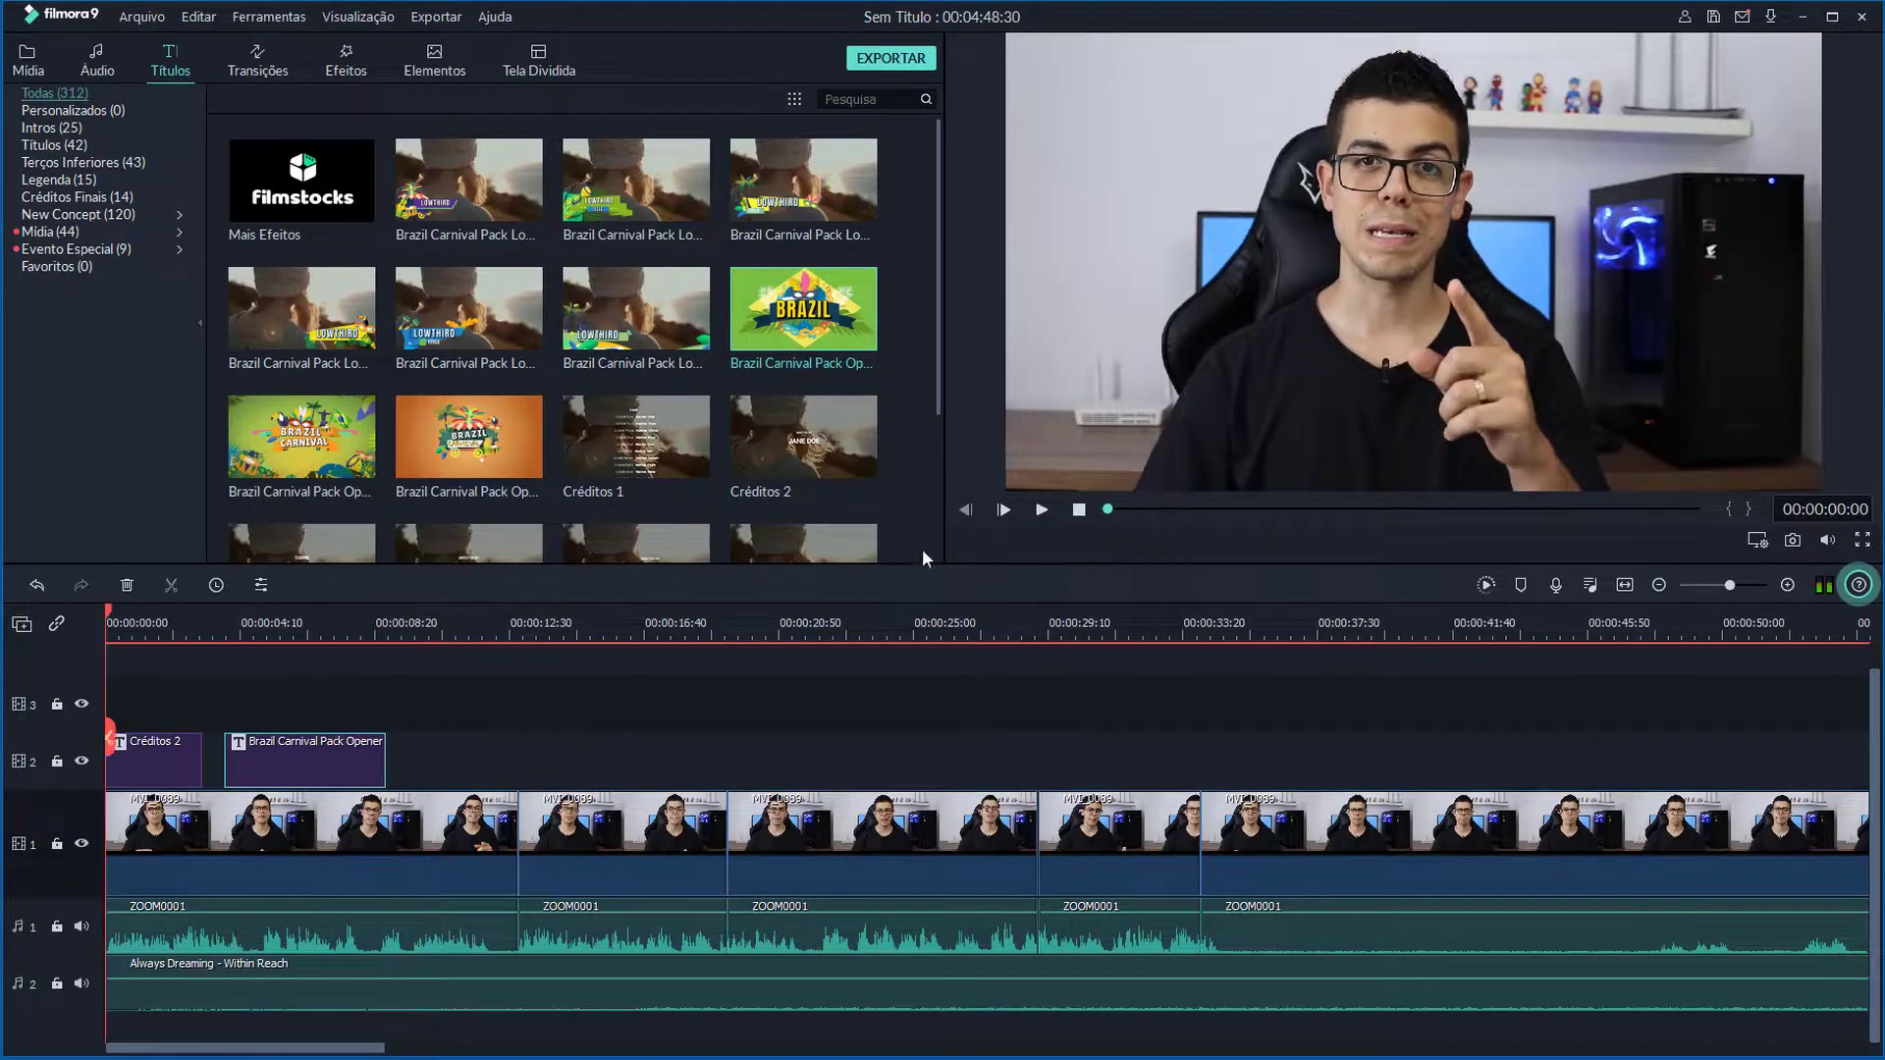
pyautogui.click(343, 619)
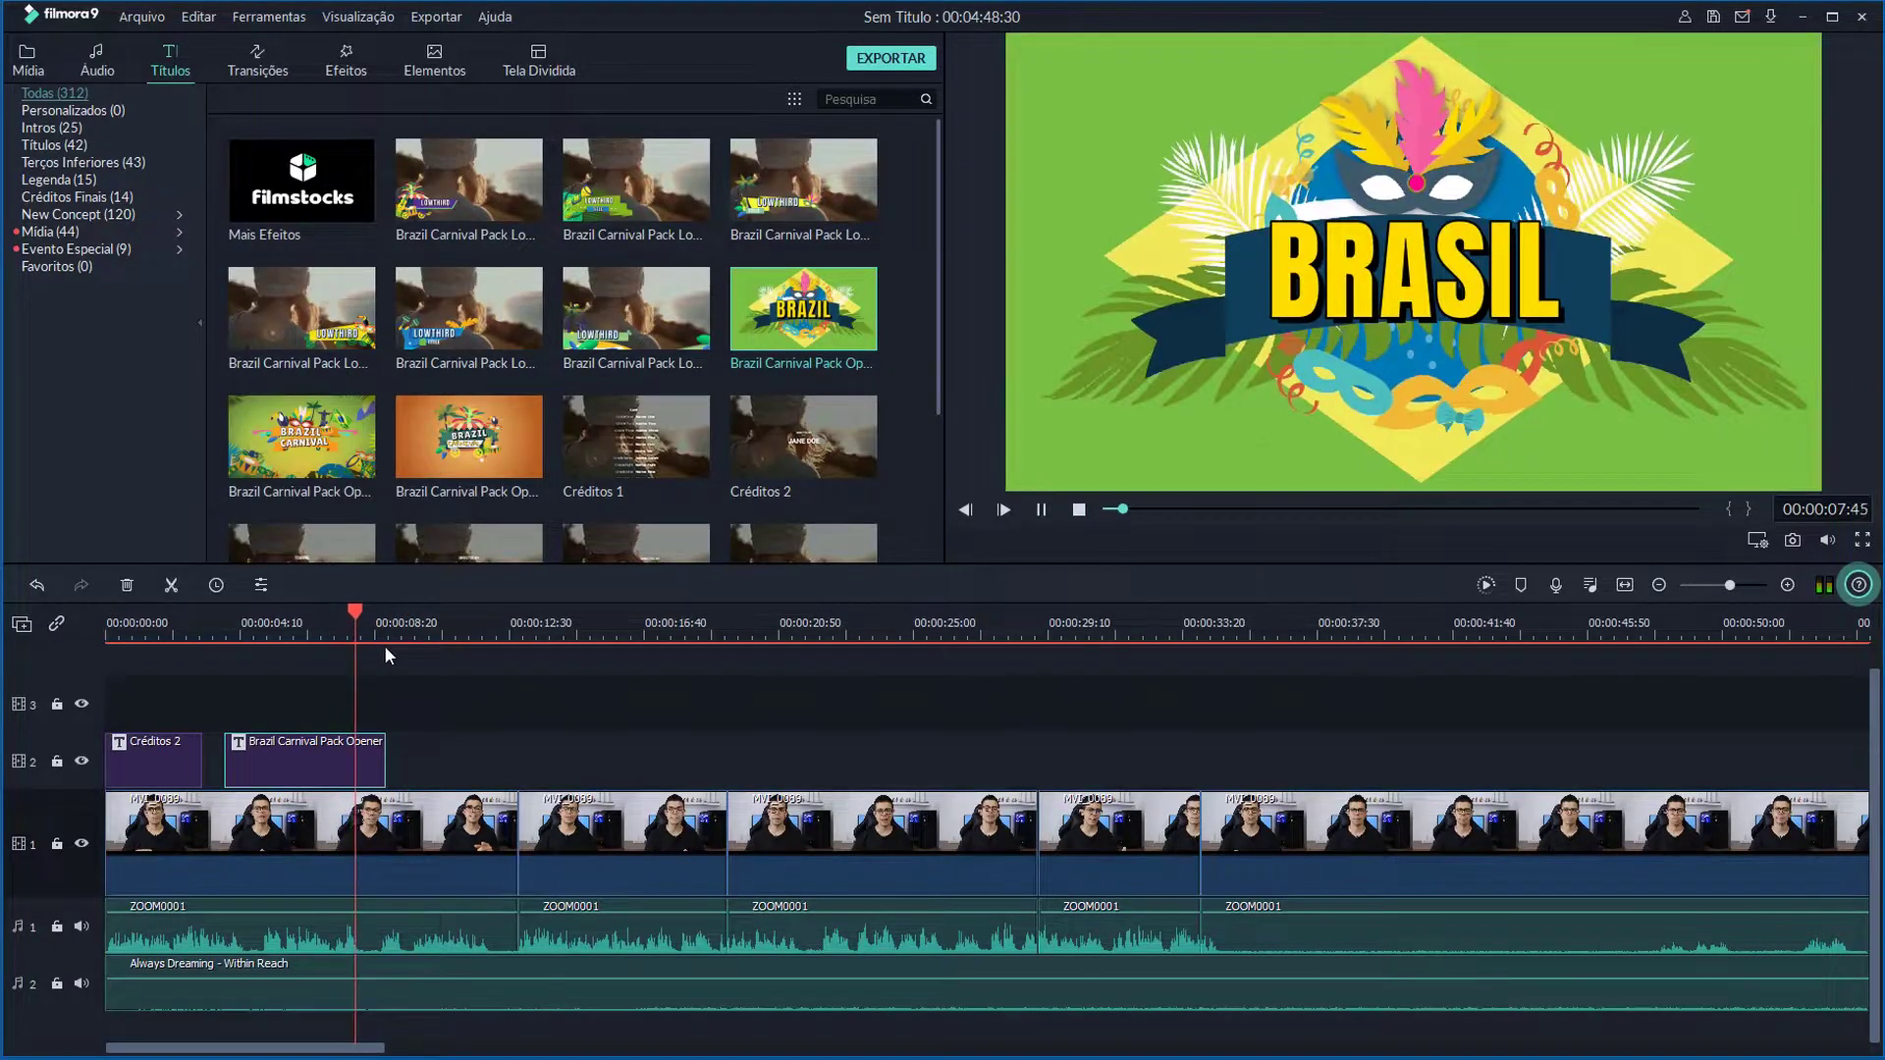
# - Add the first Small Business Web transition at the cut between the first and second video clips and preview it
pyautogui.click(257, 61)
pyautogui.moveTo(506, 347); pyautogui.dragTo(518, 841)
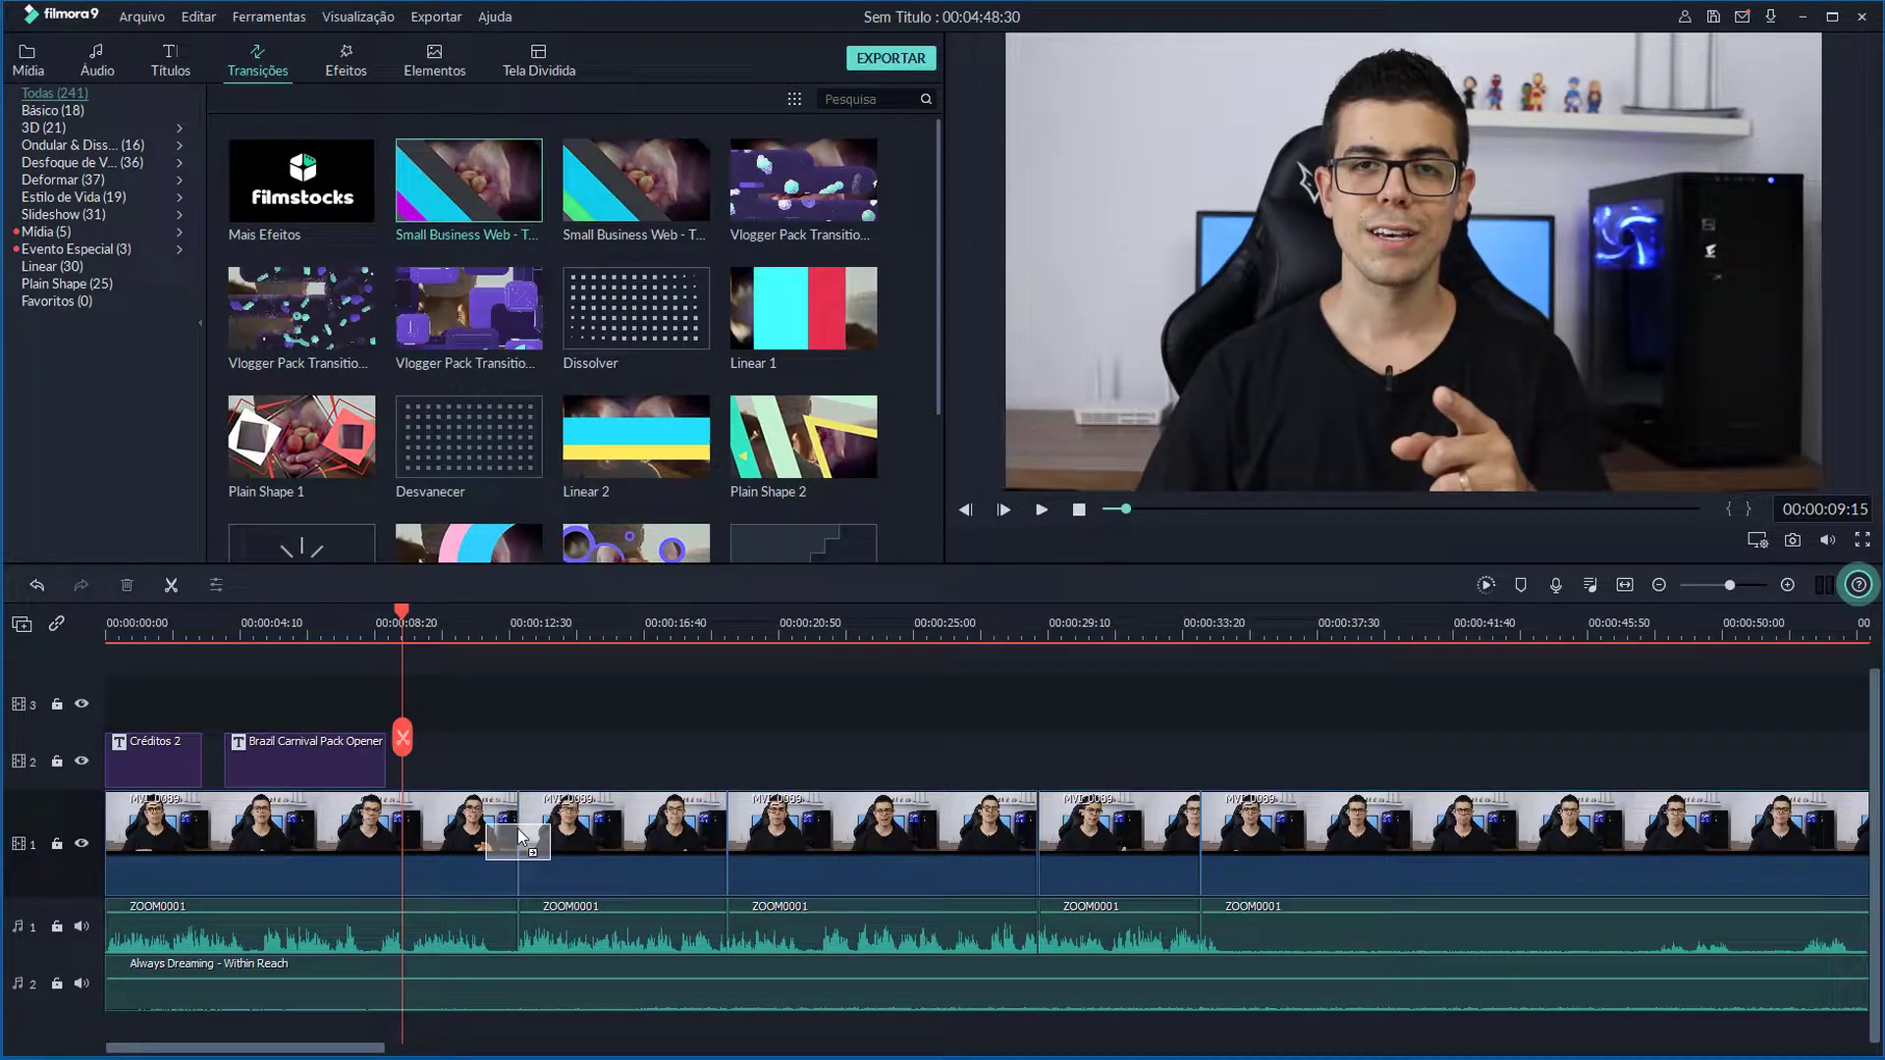
pyautogui.click(481, 627)
pyautogui.press('space')
# - Add the Linear 10 transition at the second cut and Caixa Girada 2 at the third, previewing the latter
pyautogui.scroll(-10, 622, 310)
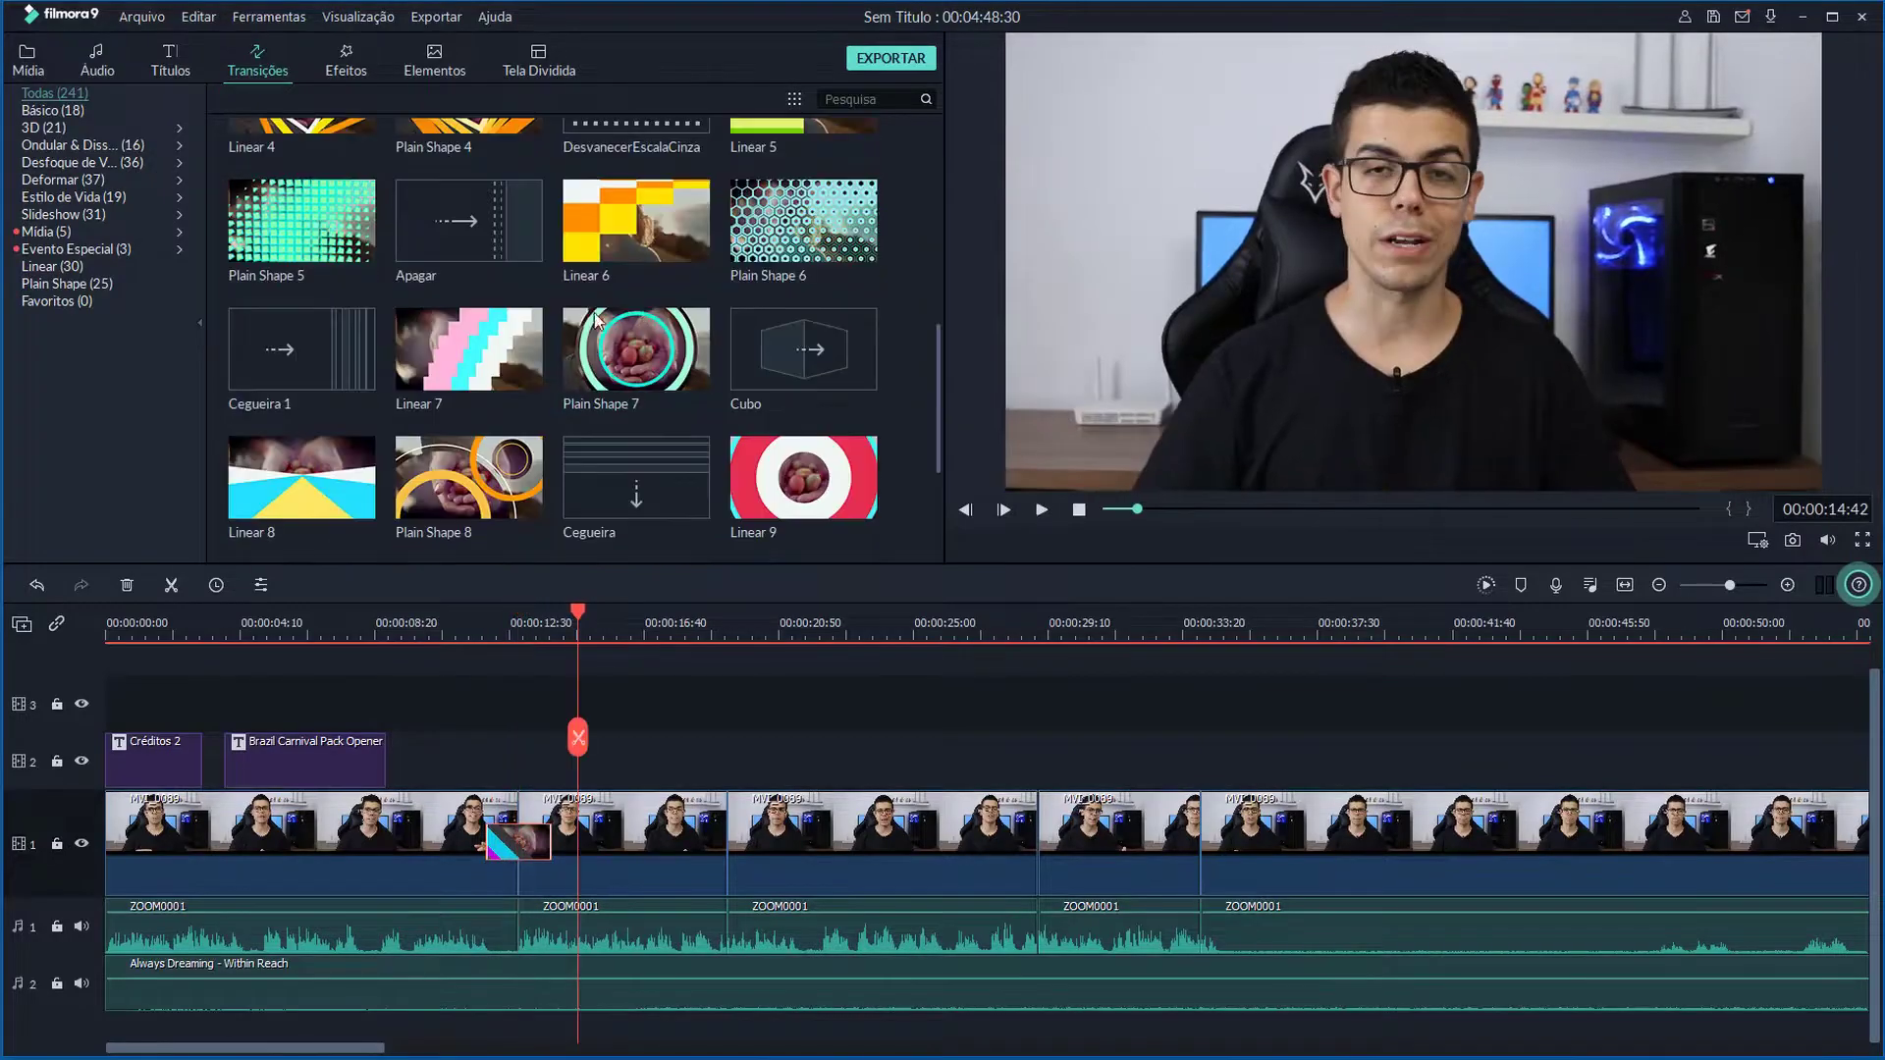
pyautogui.moveTo(611, 352); pyautogui.dragTo(727, 842)
pyautogui.moveTo(803, 479); pyautogui.dragTo(1039, 835)
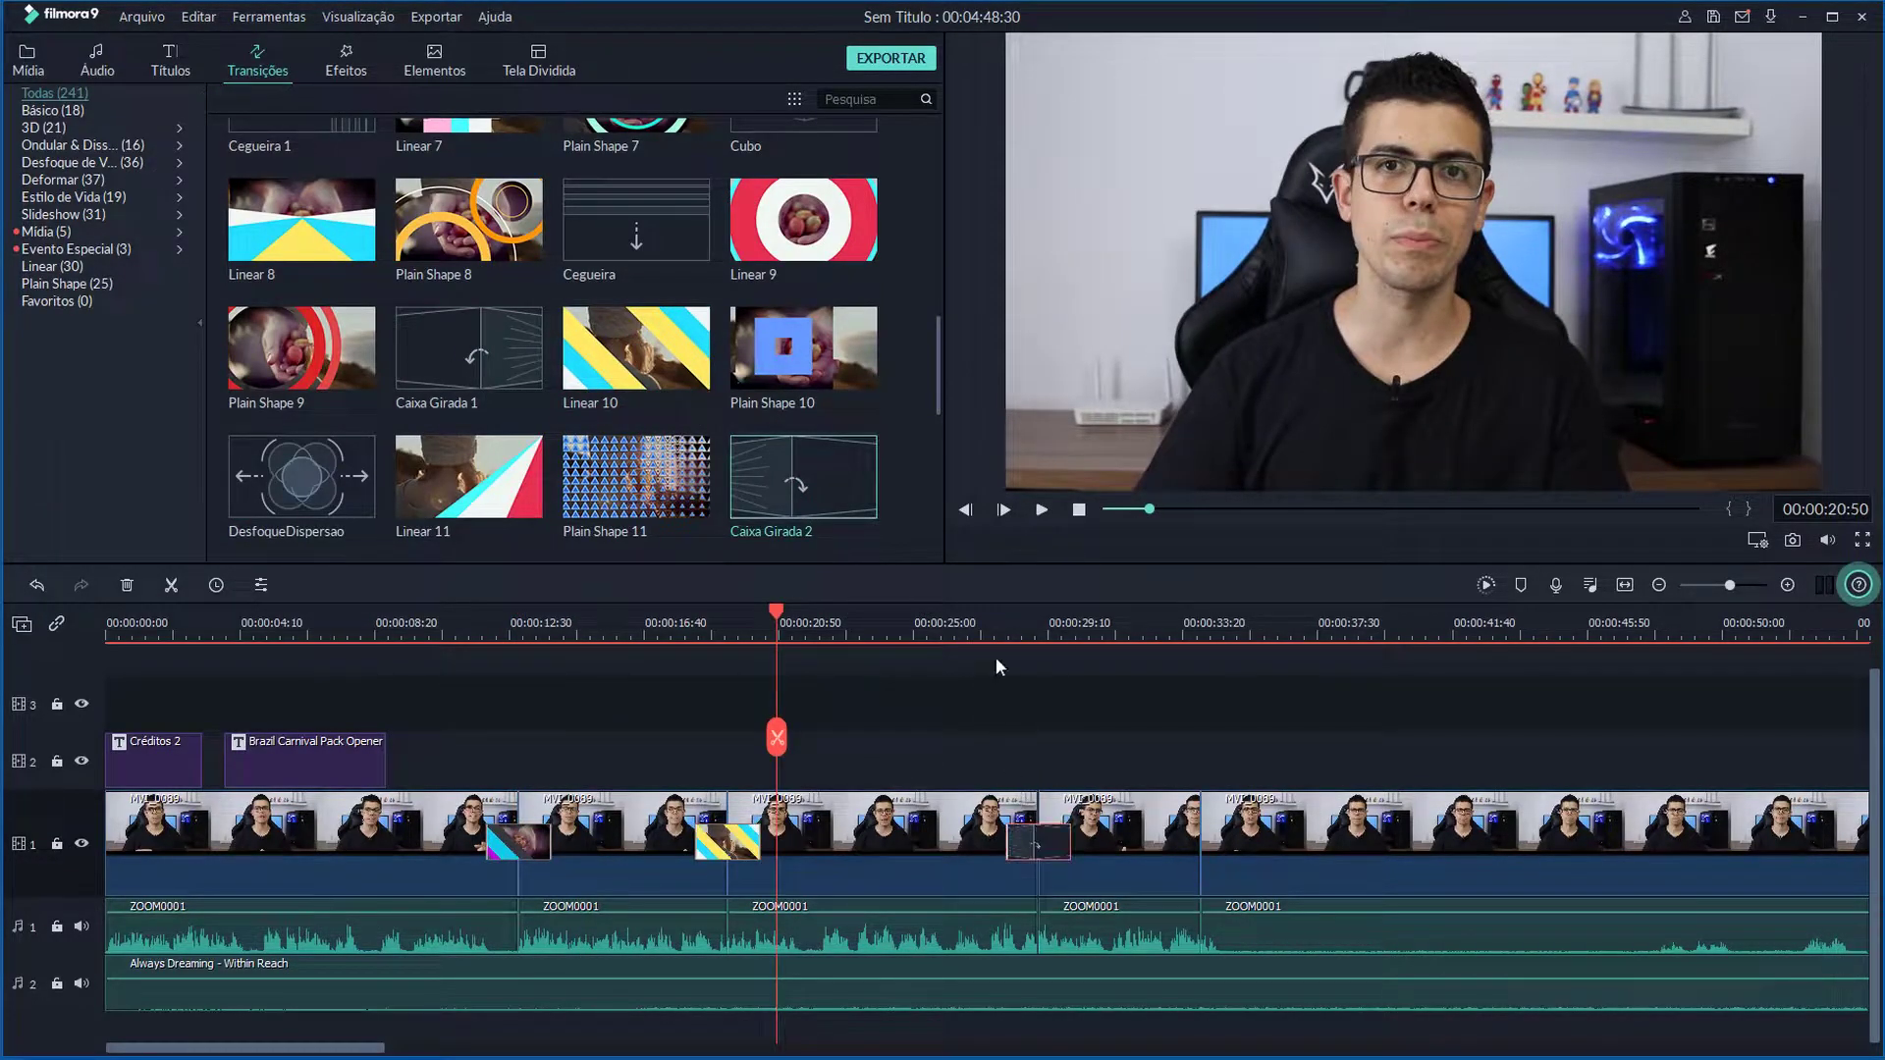
pyautogui.click(998, 629)
pyautogui.press('space')
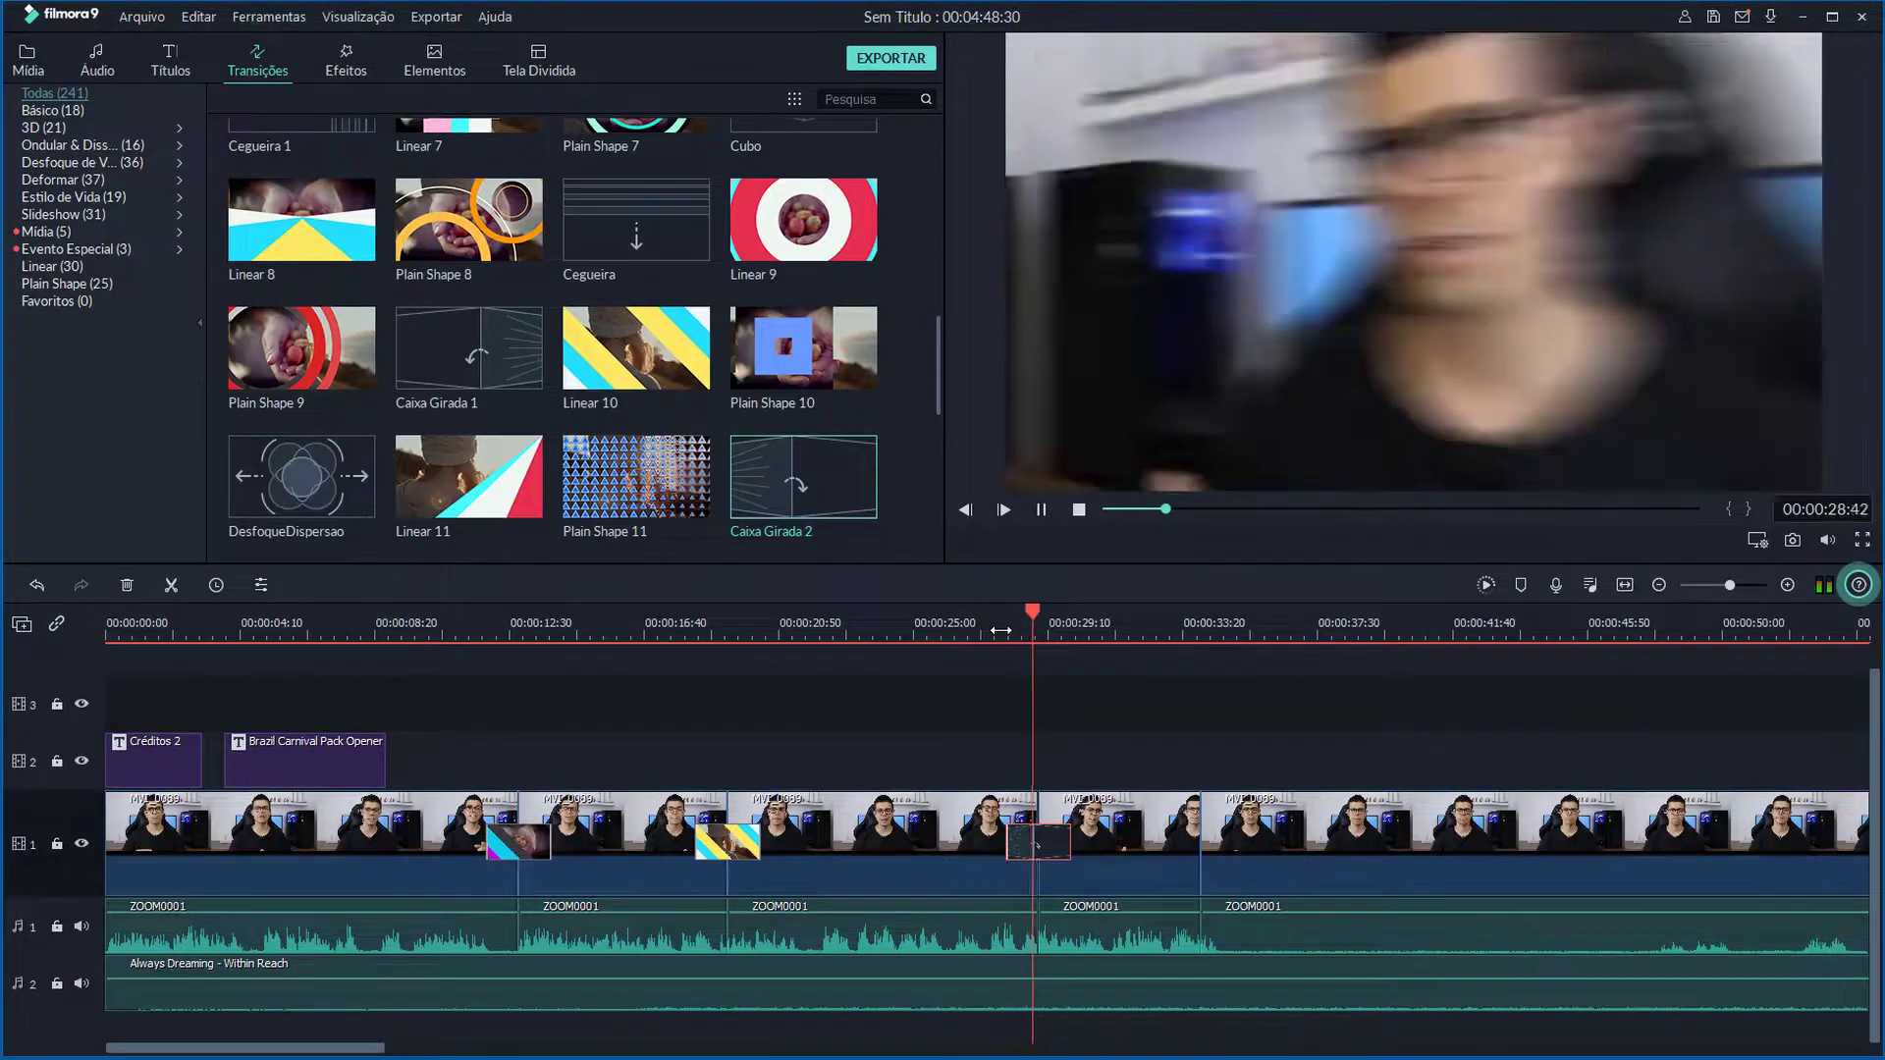
pyautogui.press('space')
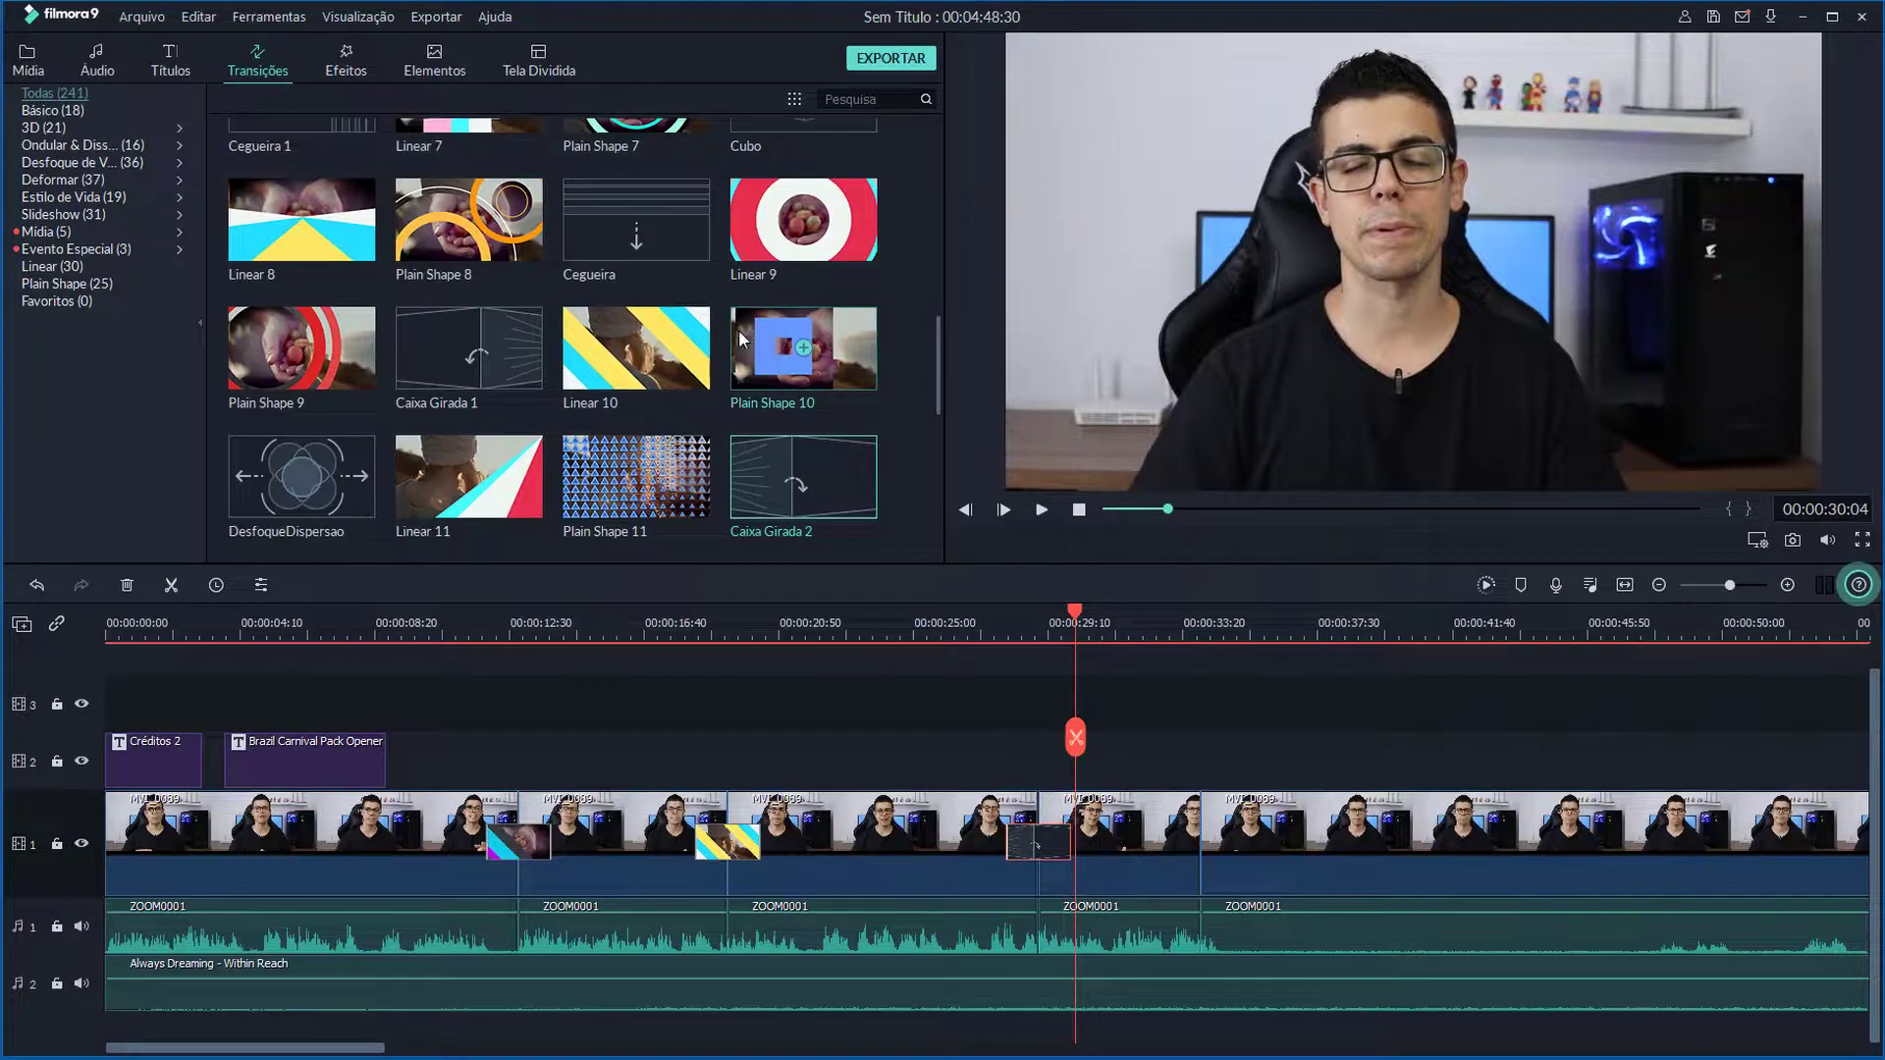
# - Add the second Vlogger Pack transition from the Mídia category at the fourth cut and preview it
pyautogui.click(34, 235)
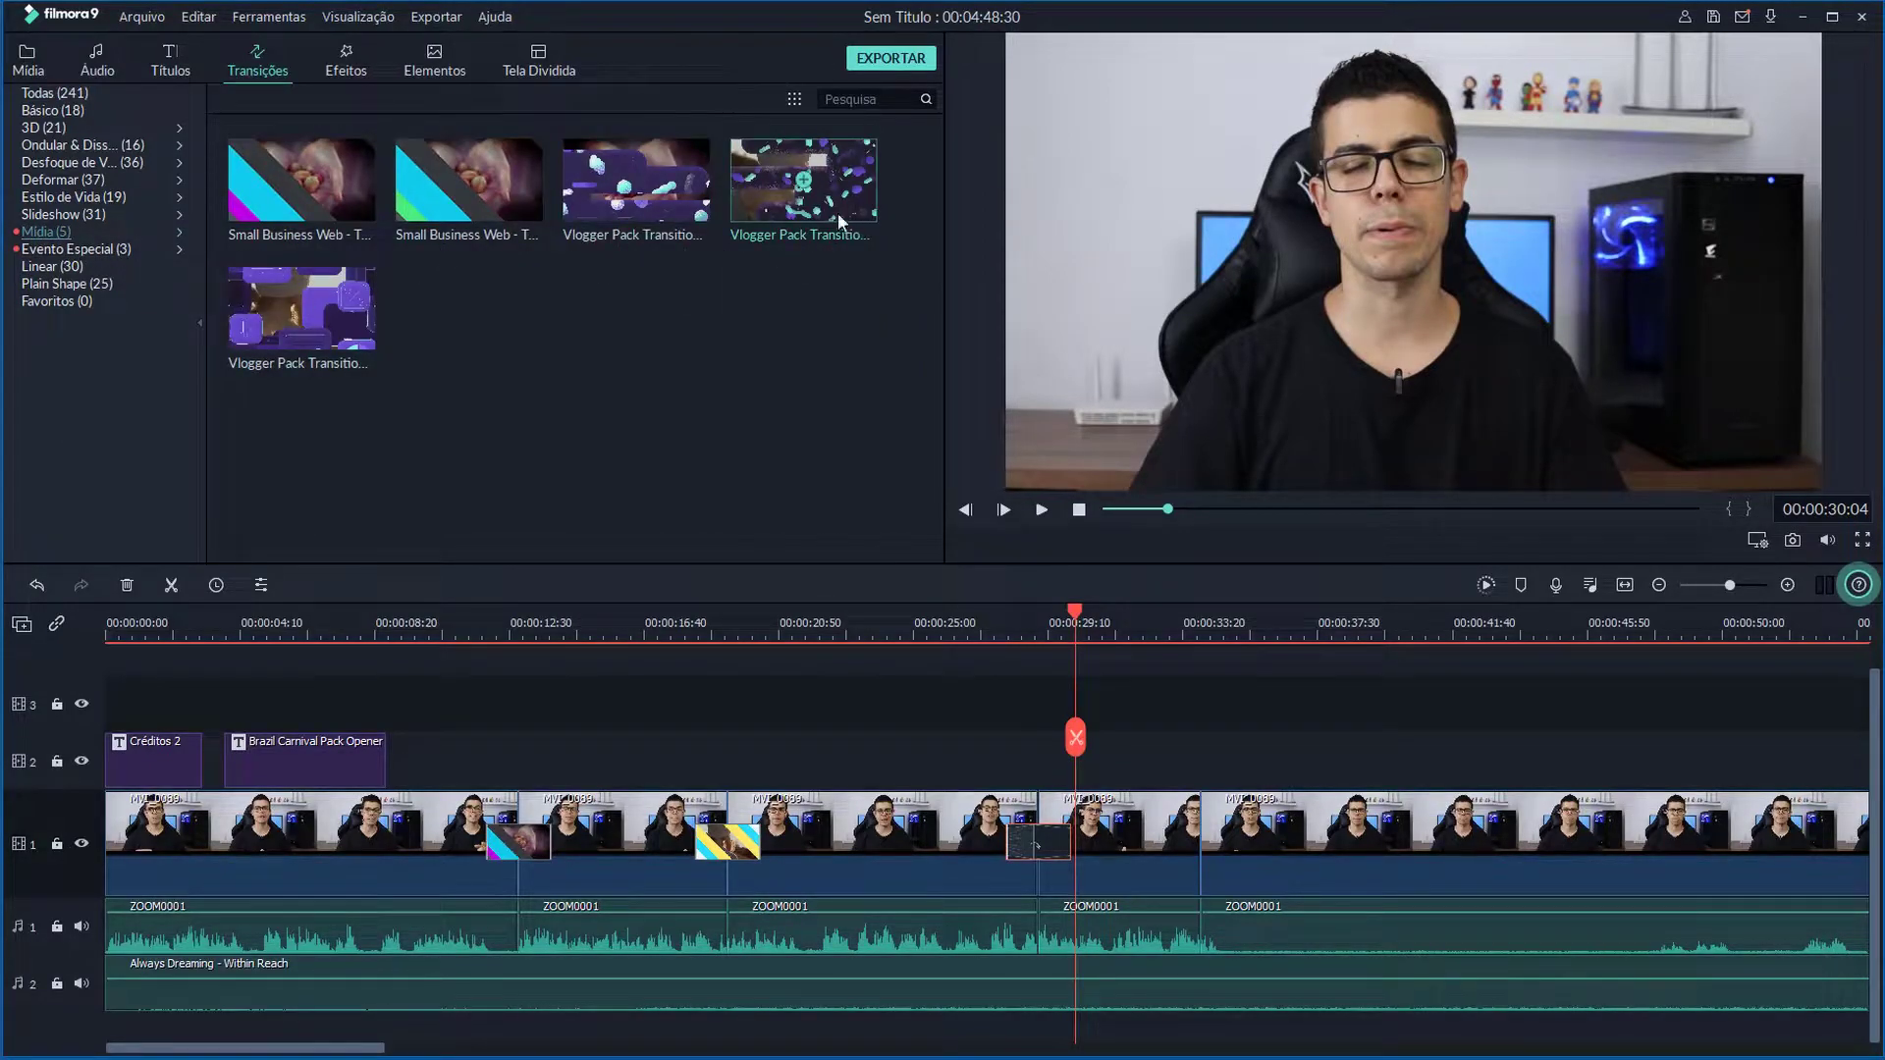
pyautogui.moveTo(803, 197); pyautogui.dragTo(1200, 830)
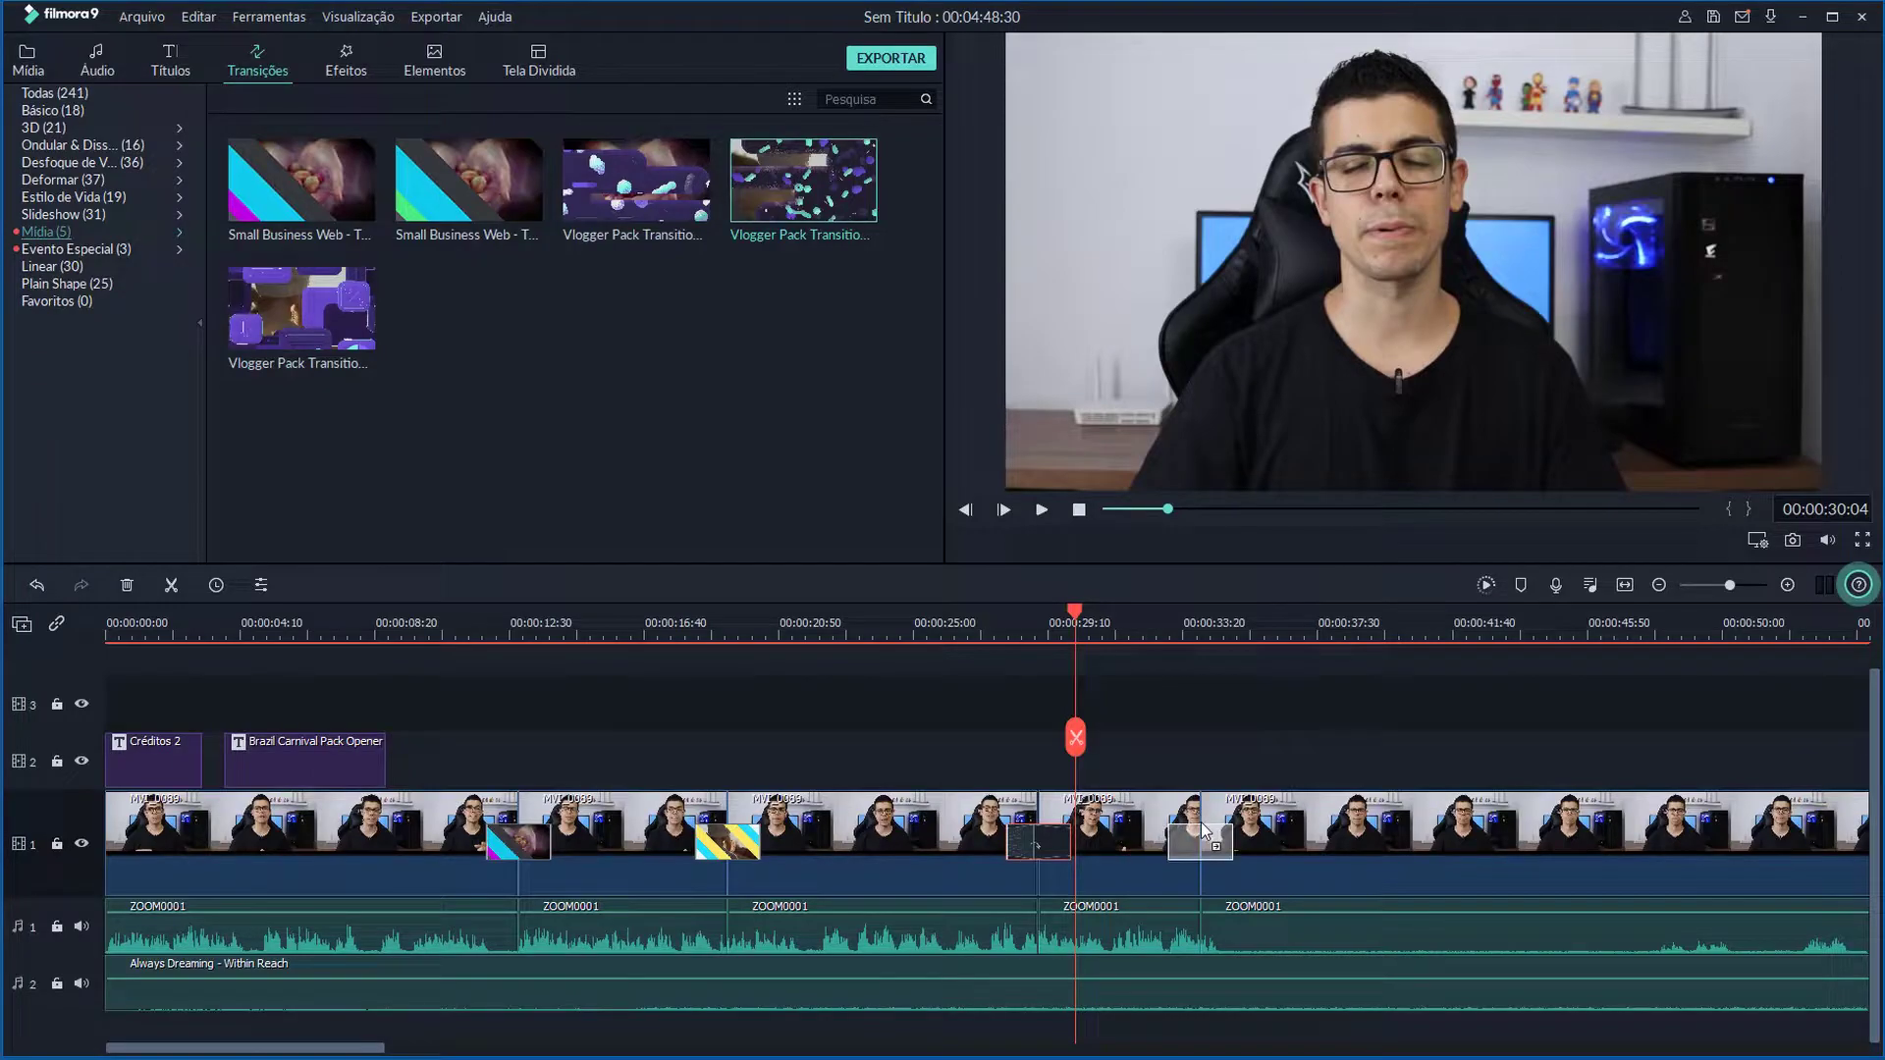
pyautogui.click(1161, 638)
pyautogui.press('space')
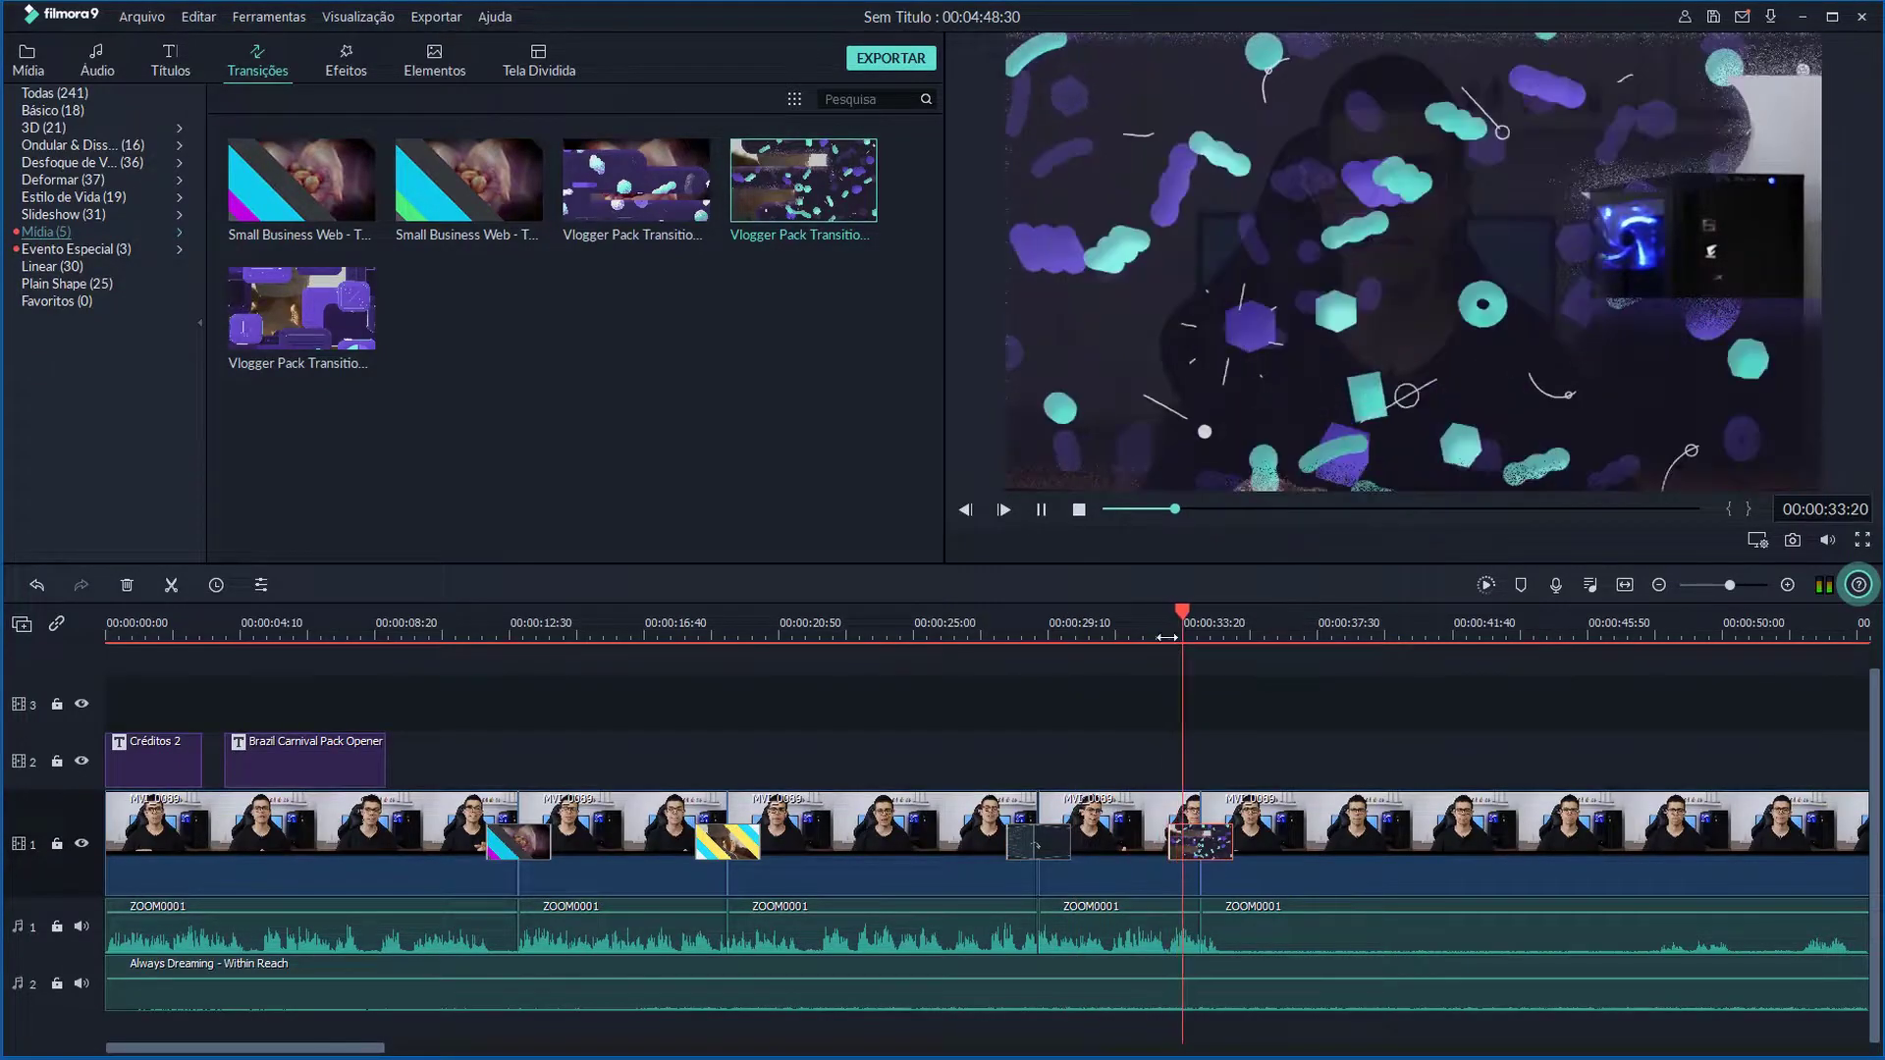
pyautogui.press('space')
# - Apply the 007 Series filter to the second video clip and preview its look
pyautogui.click(345, 61)
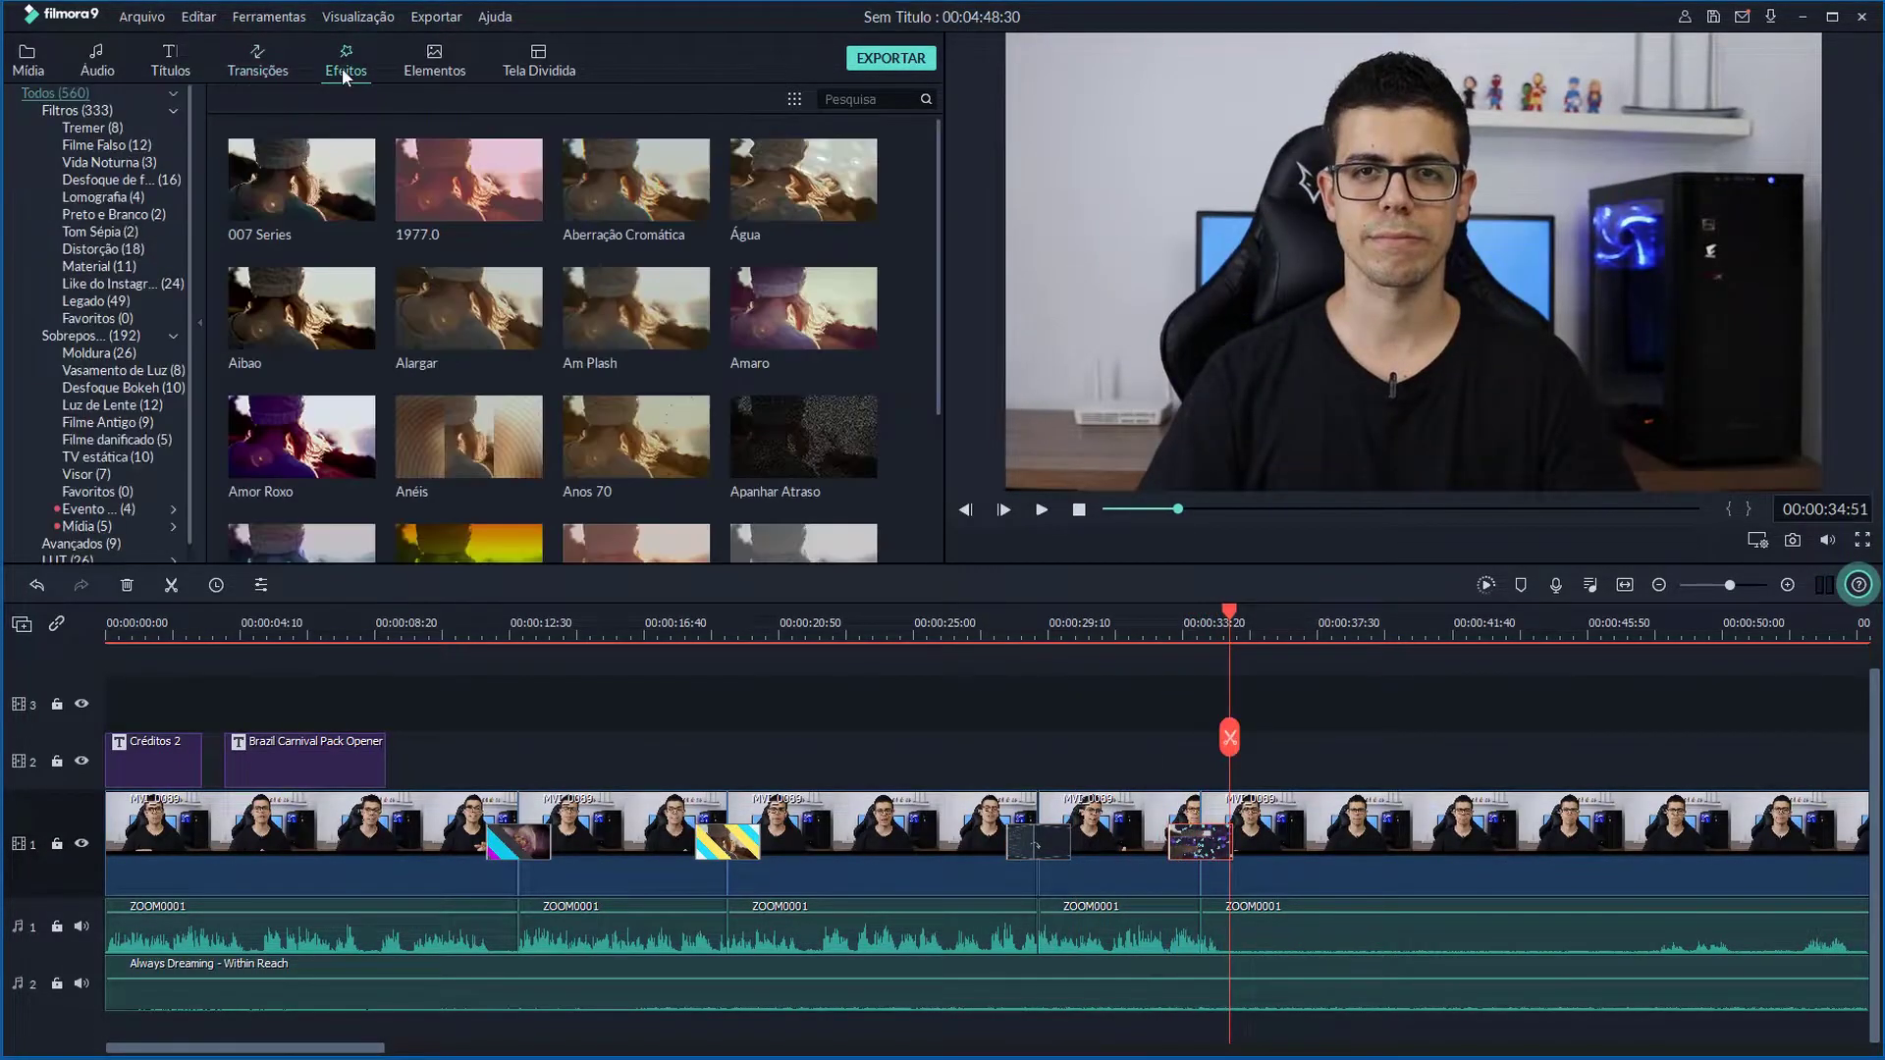
pyautogui.moveTo(343, 211); pyautogui.dragTo(616, 831)
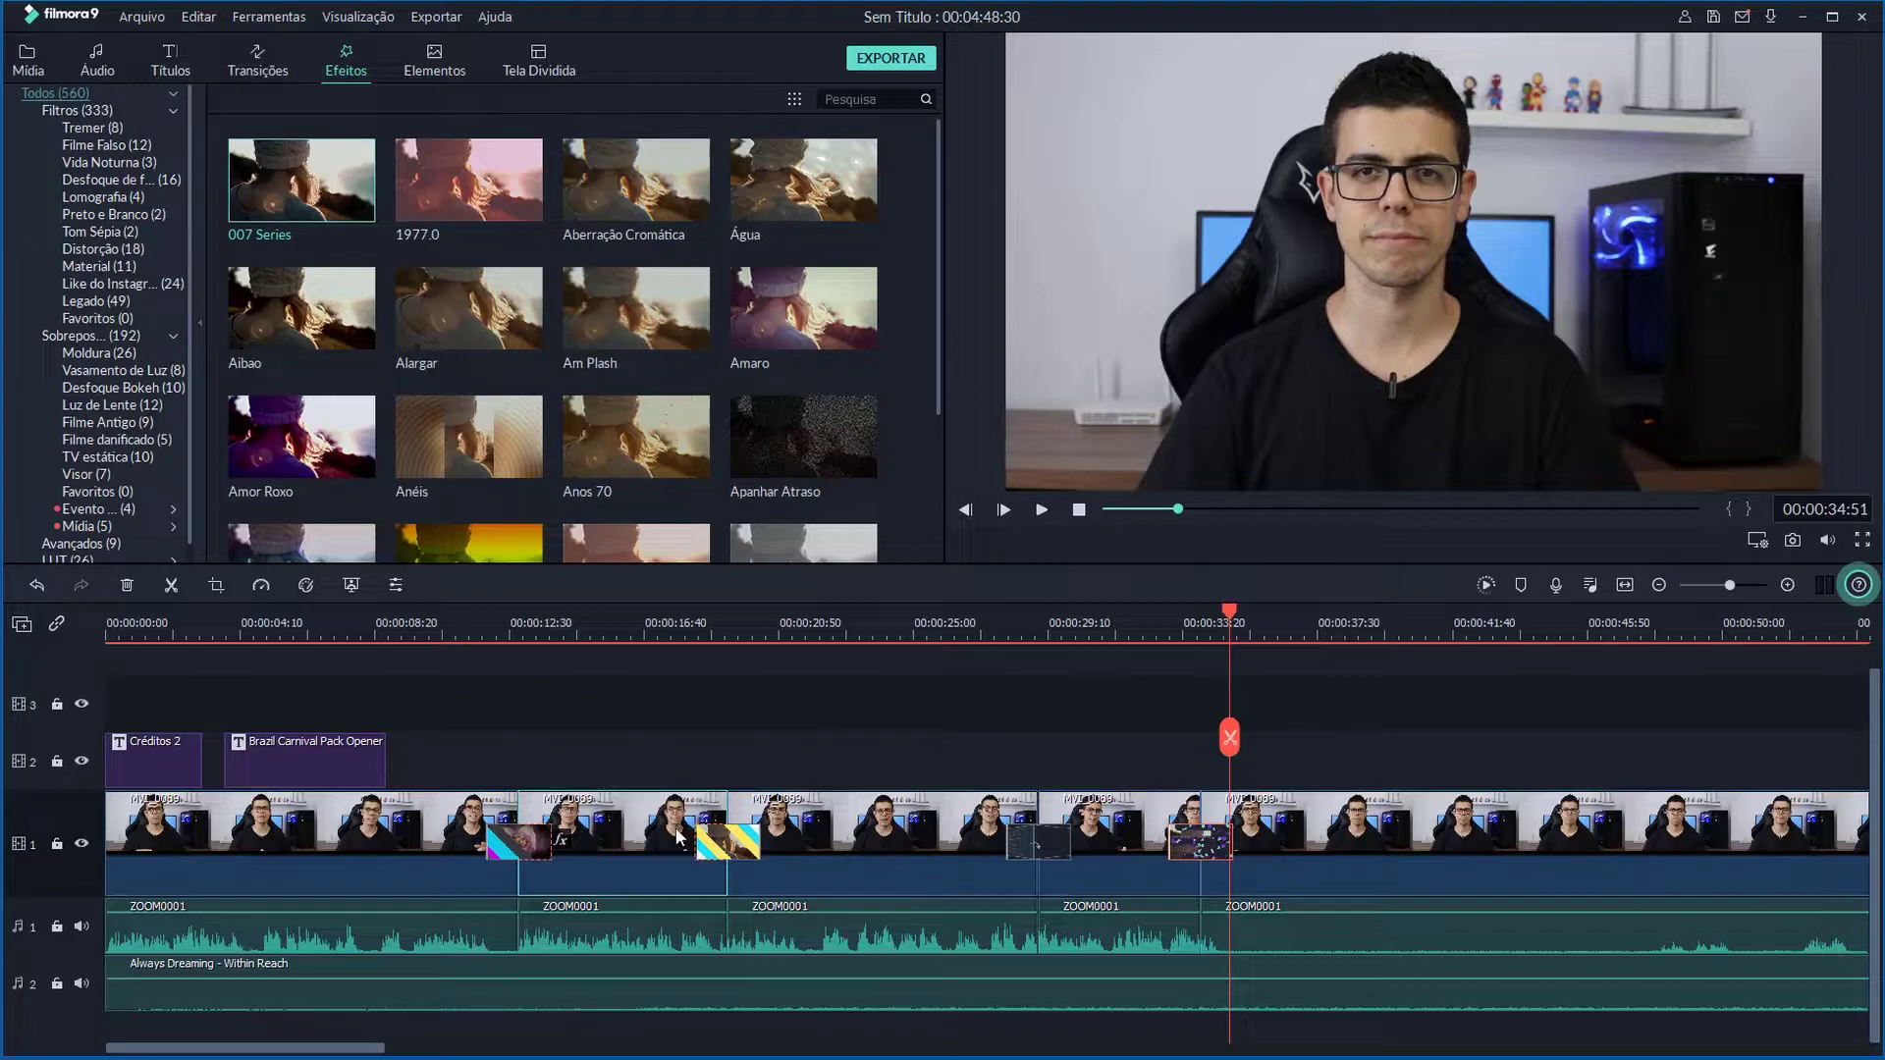
pyautogui.click(538, 629)
pyautogui.press('space')
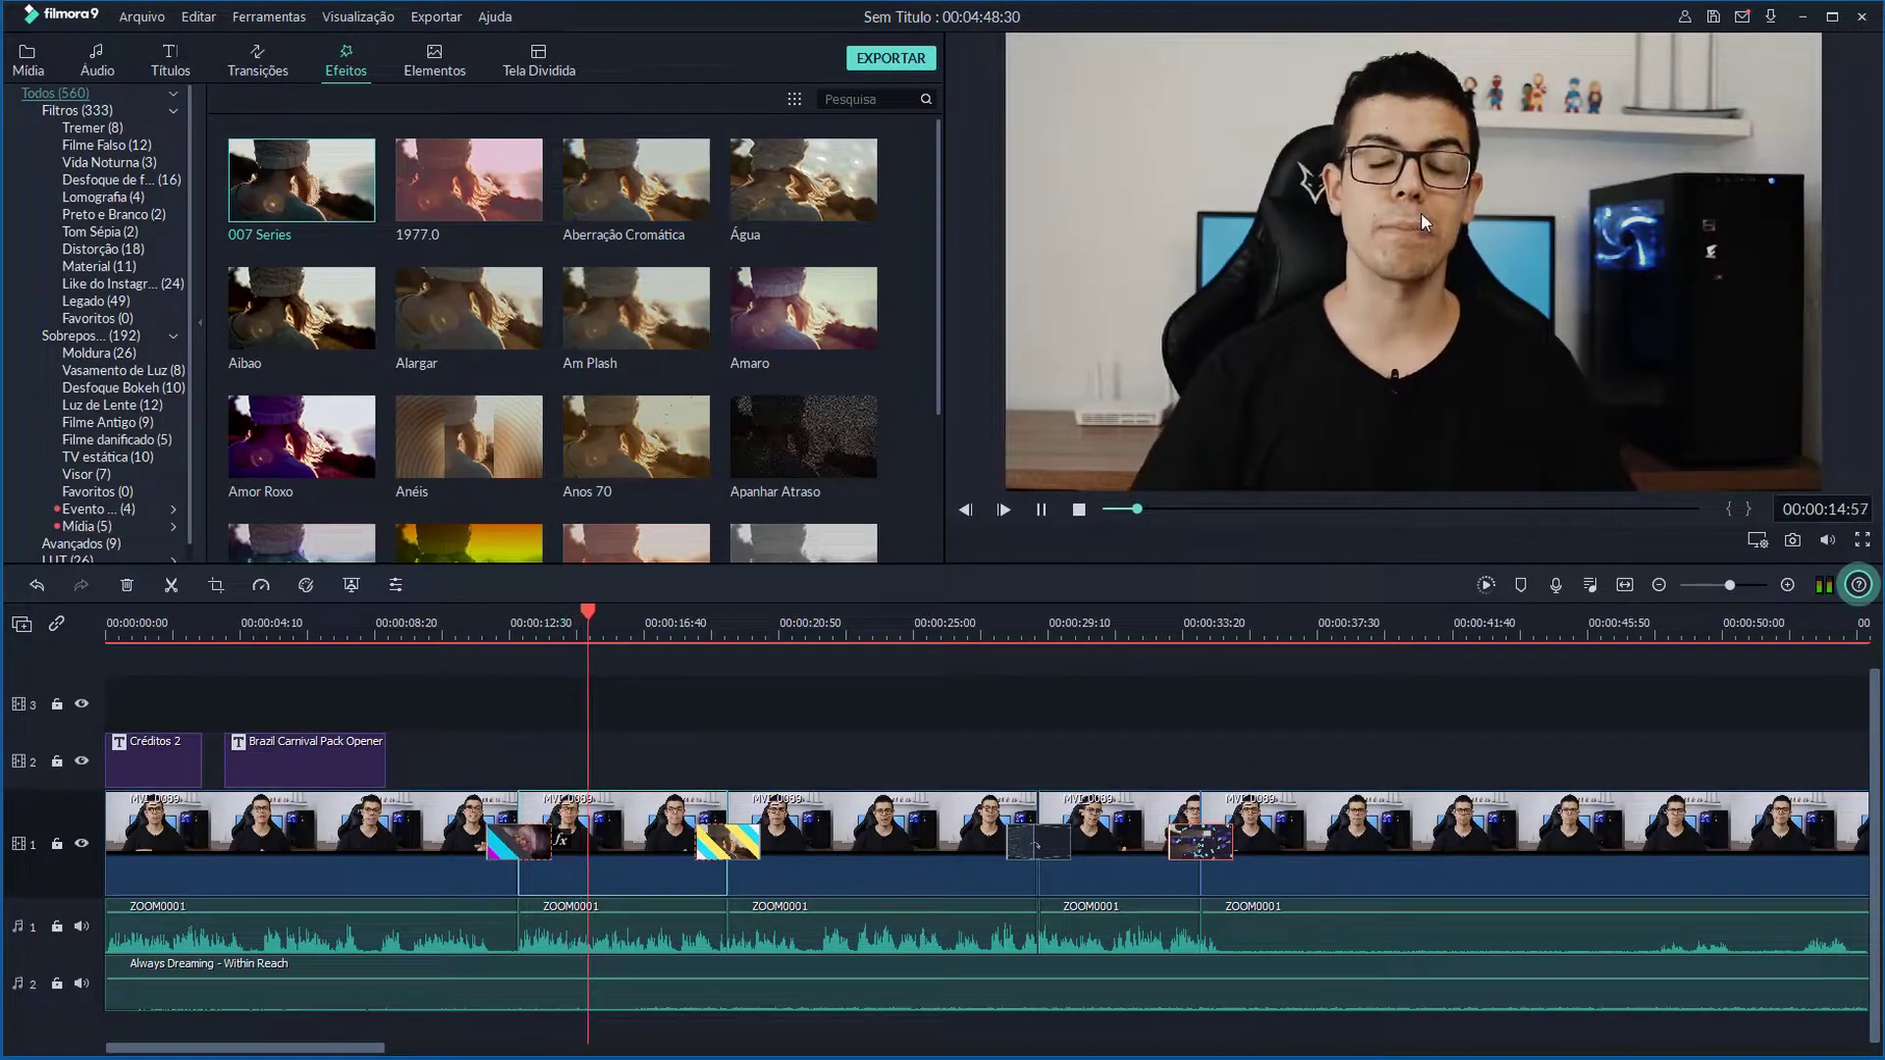
pyautogui.press('space')
pyautogui.click(778, 633)
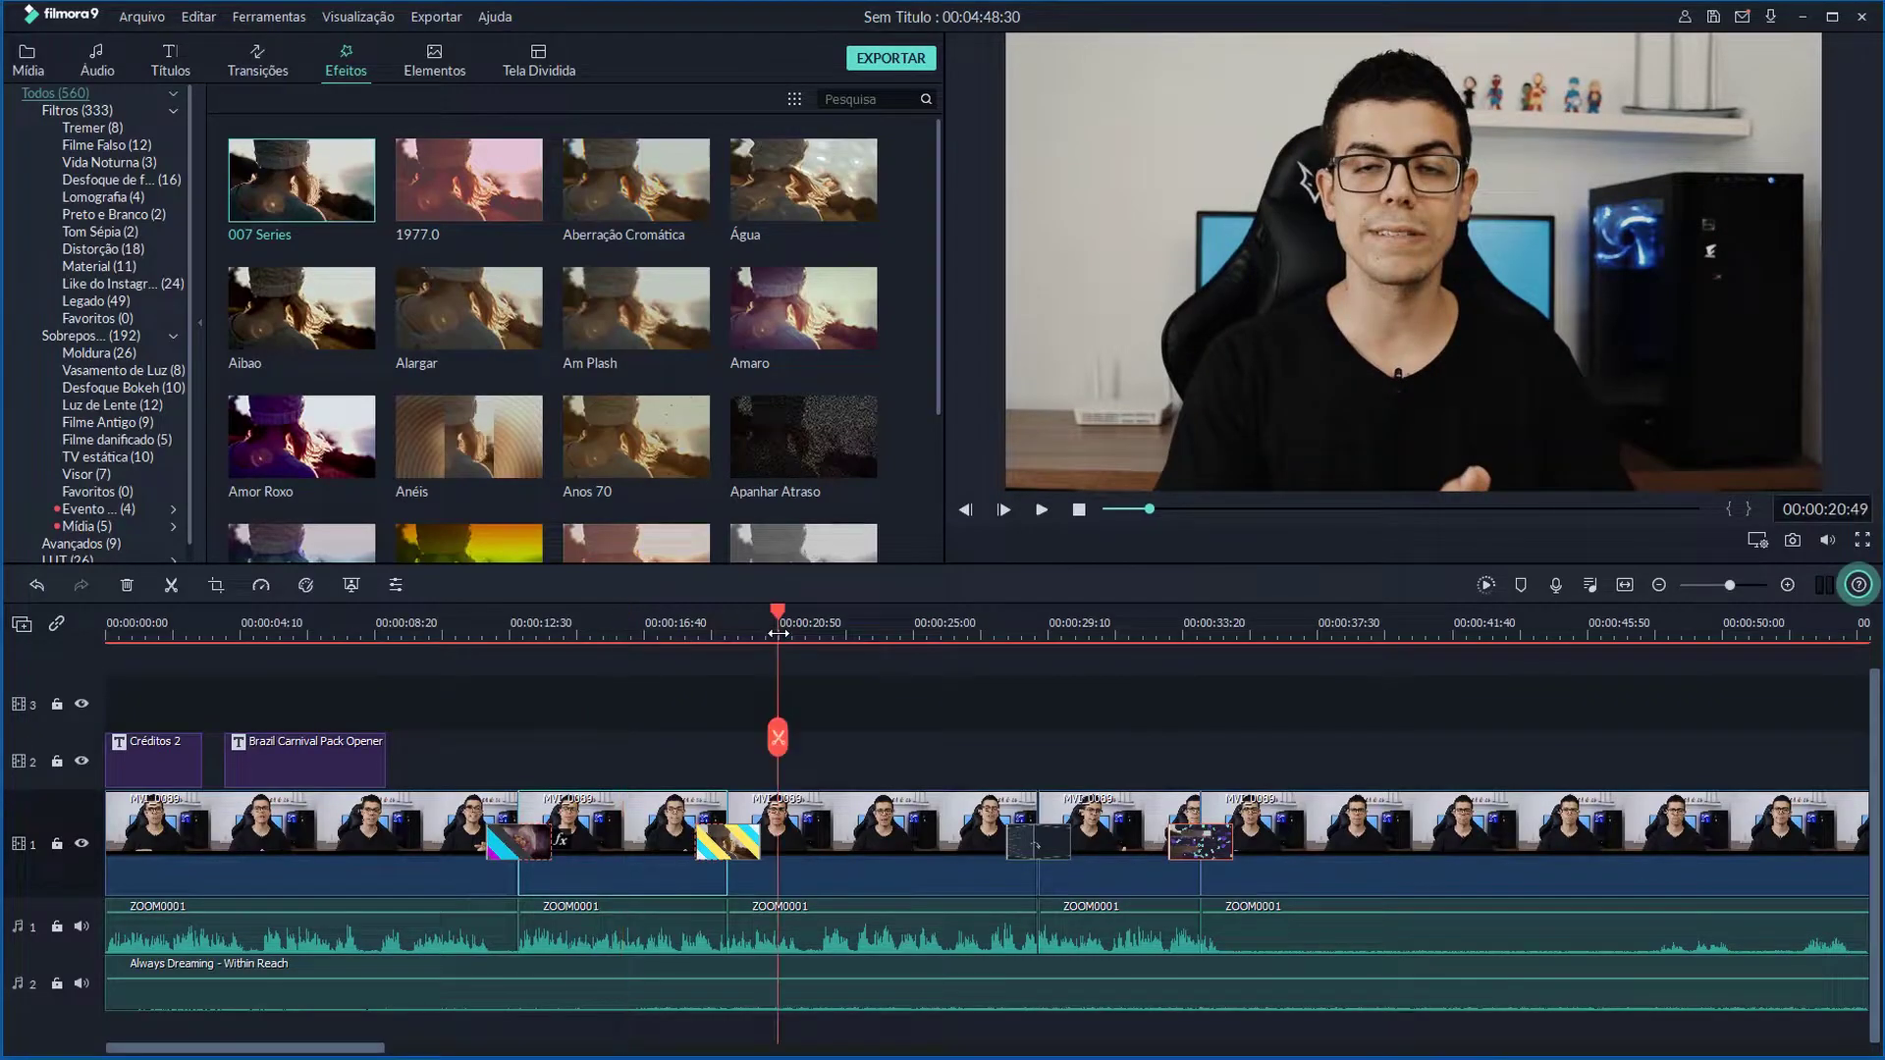
# - Apply the Amor Roxo filter to the third video clip and check frames of that clip
pyautogui.click(636, 633)
pyautogui.click(862, 847)
pyautogui.moveTo(862, 846); pyautogui.dragTo(863, 847)
pyautogui.click(757, 630)
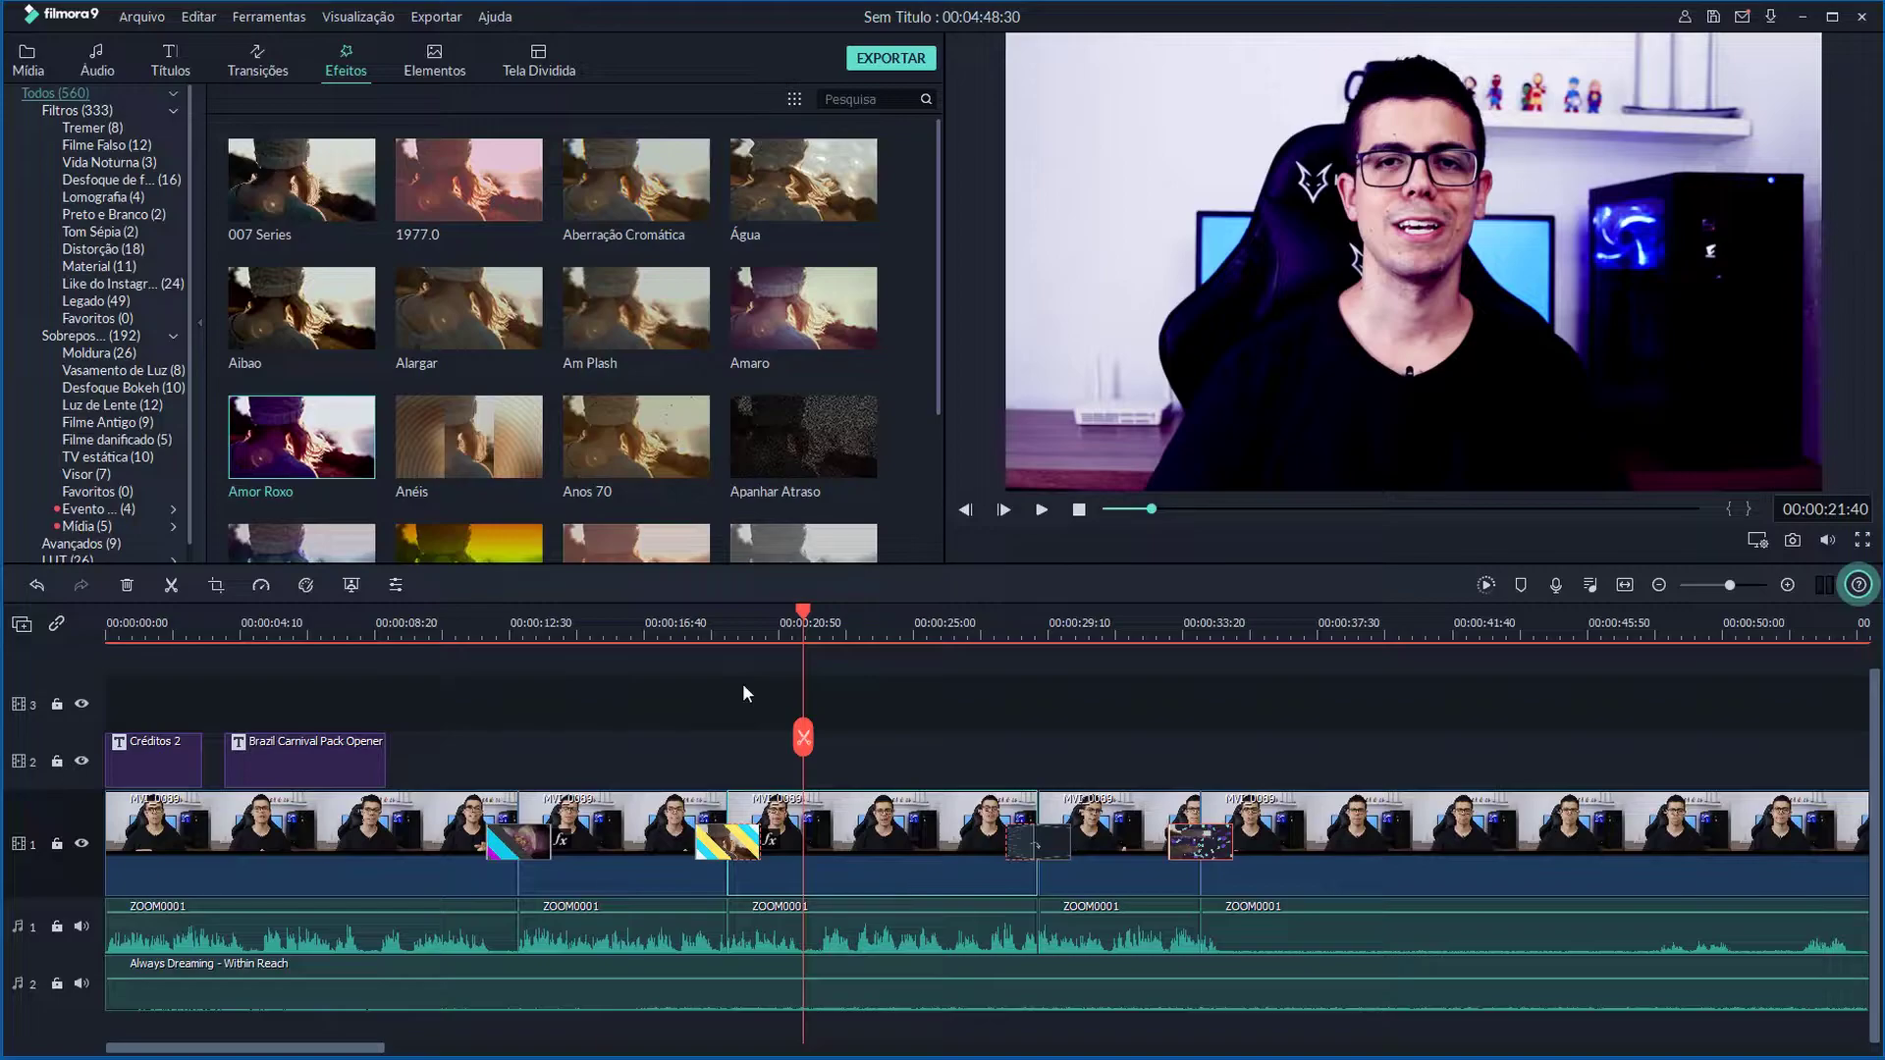
pyautogui.click(866, 626)
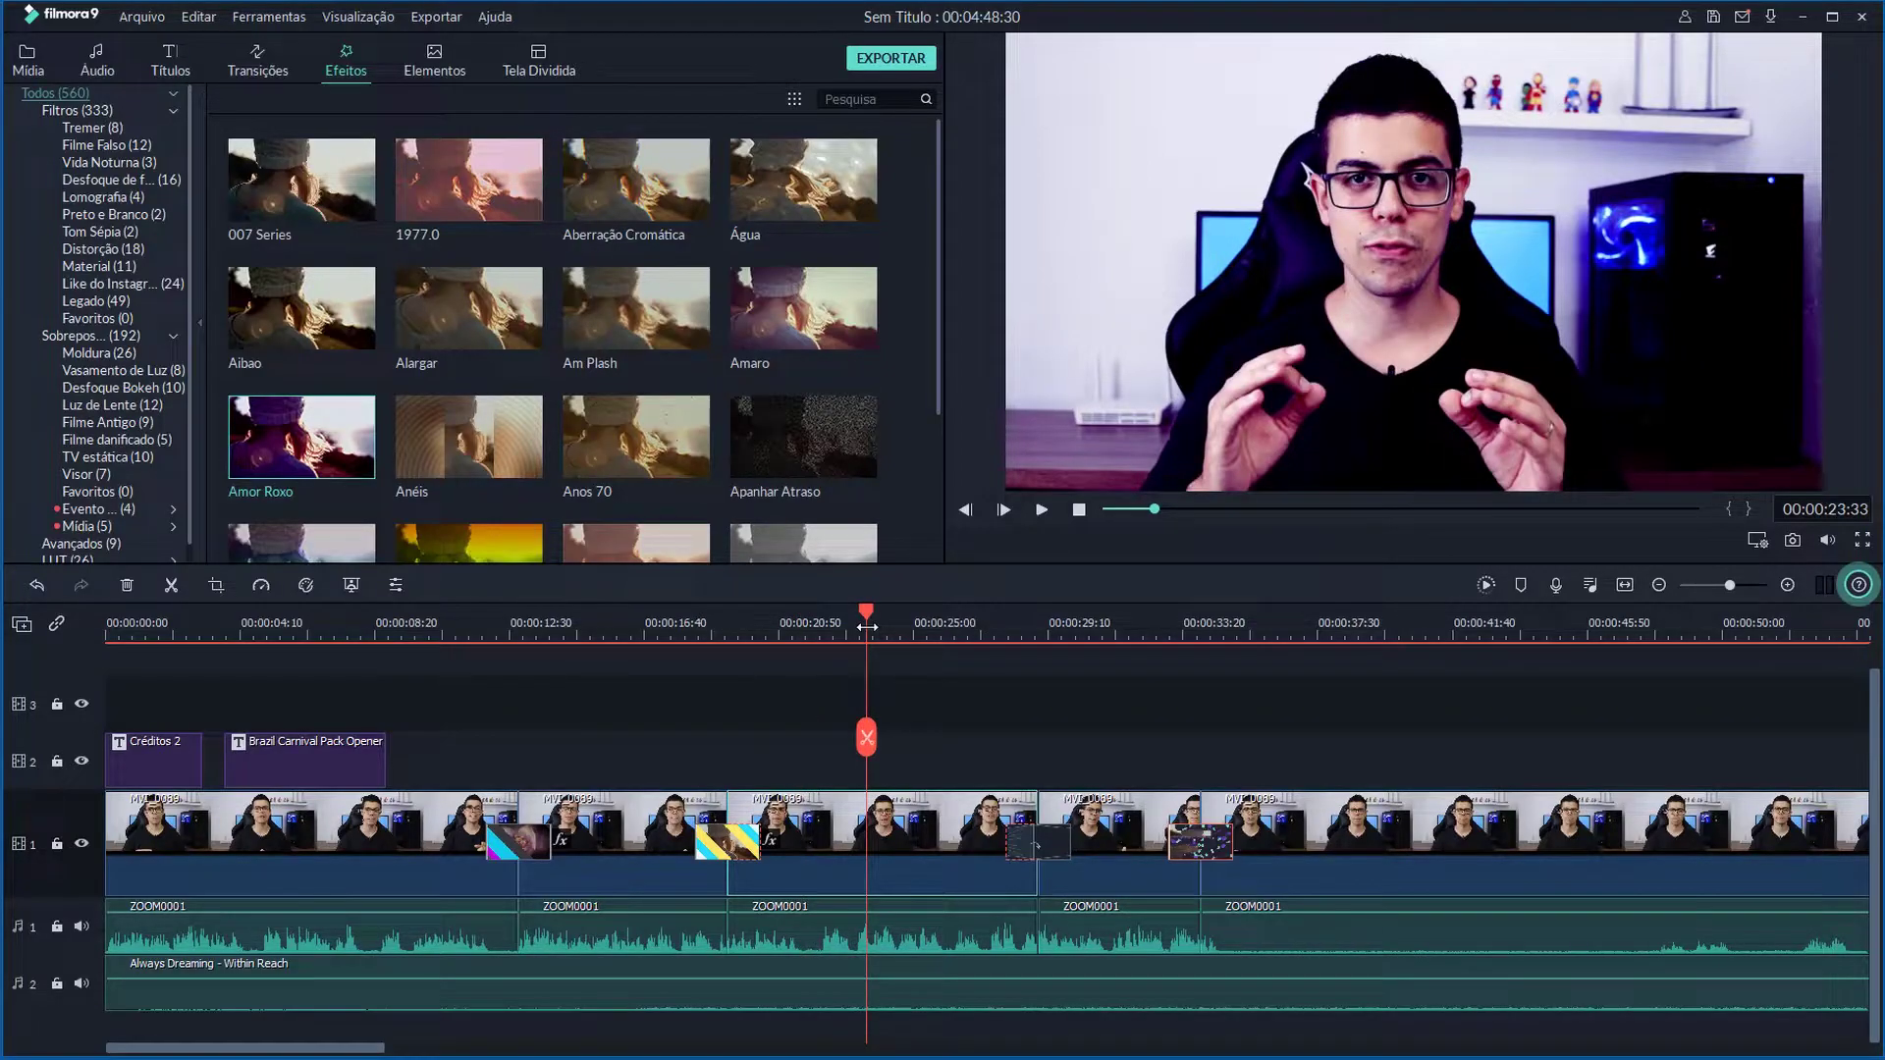
# - Add the blue feathered mask Brazil Carnival Pack element to video track 2 around 00:00:23:33 and position it over the presenter's eyes
pyautogui.click(434, 59)
pyautogui.scroll(-8, 539, 313)
pyautogui.scroll(5, 539, 312)
pyautogui.scroll(-5, 545, 322)
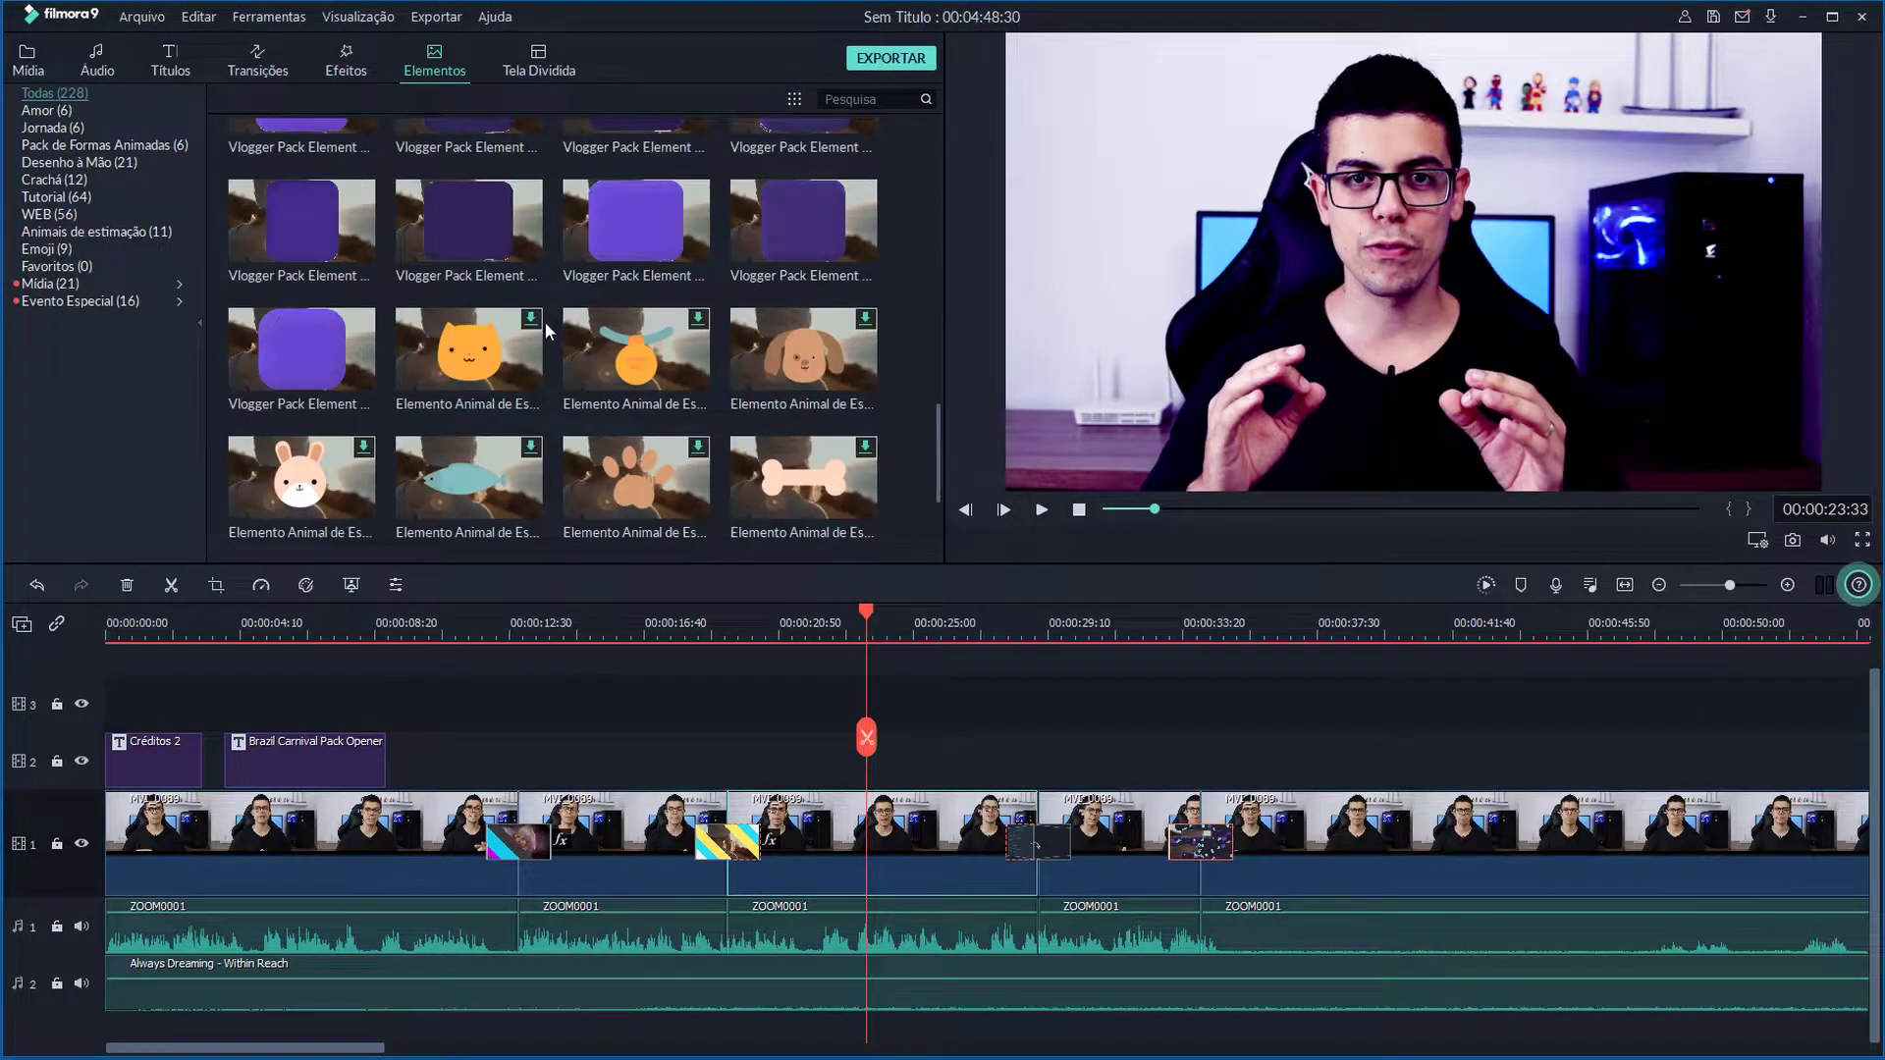
pyautogui.scroll(3, 545, 322)
pyautogui.scroll(3, 581, 362)
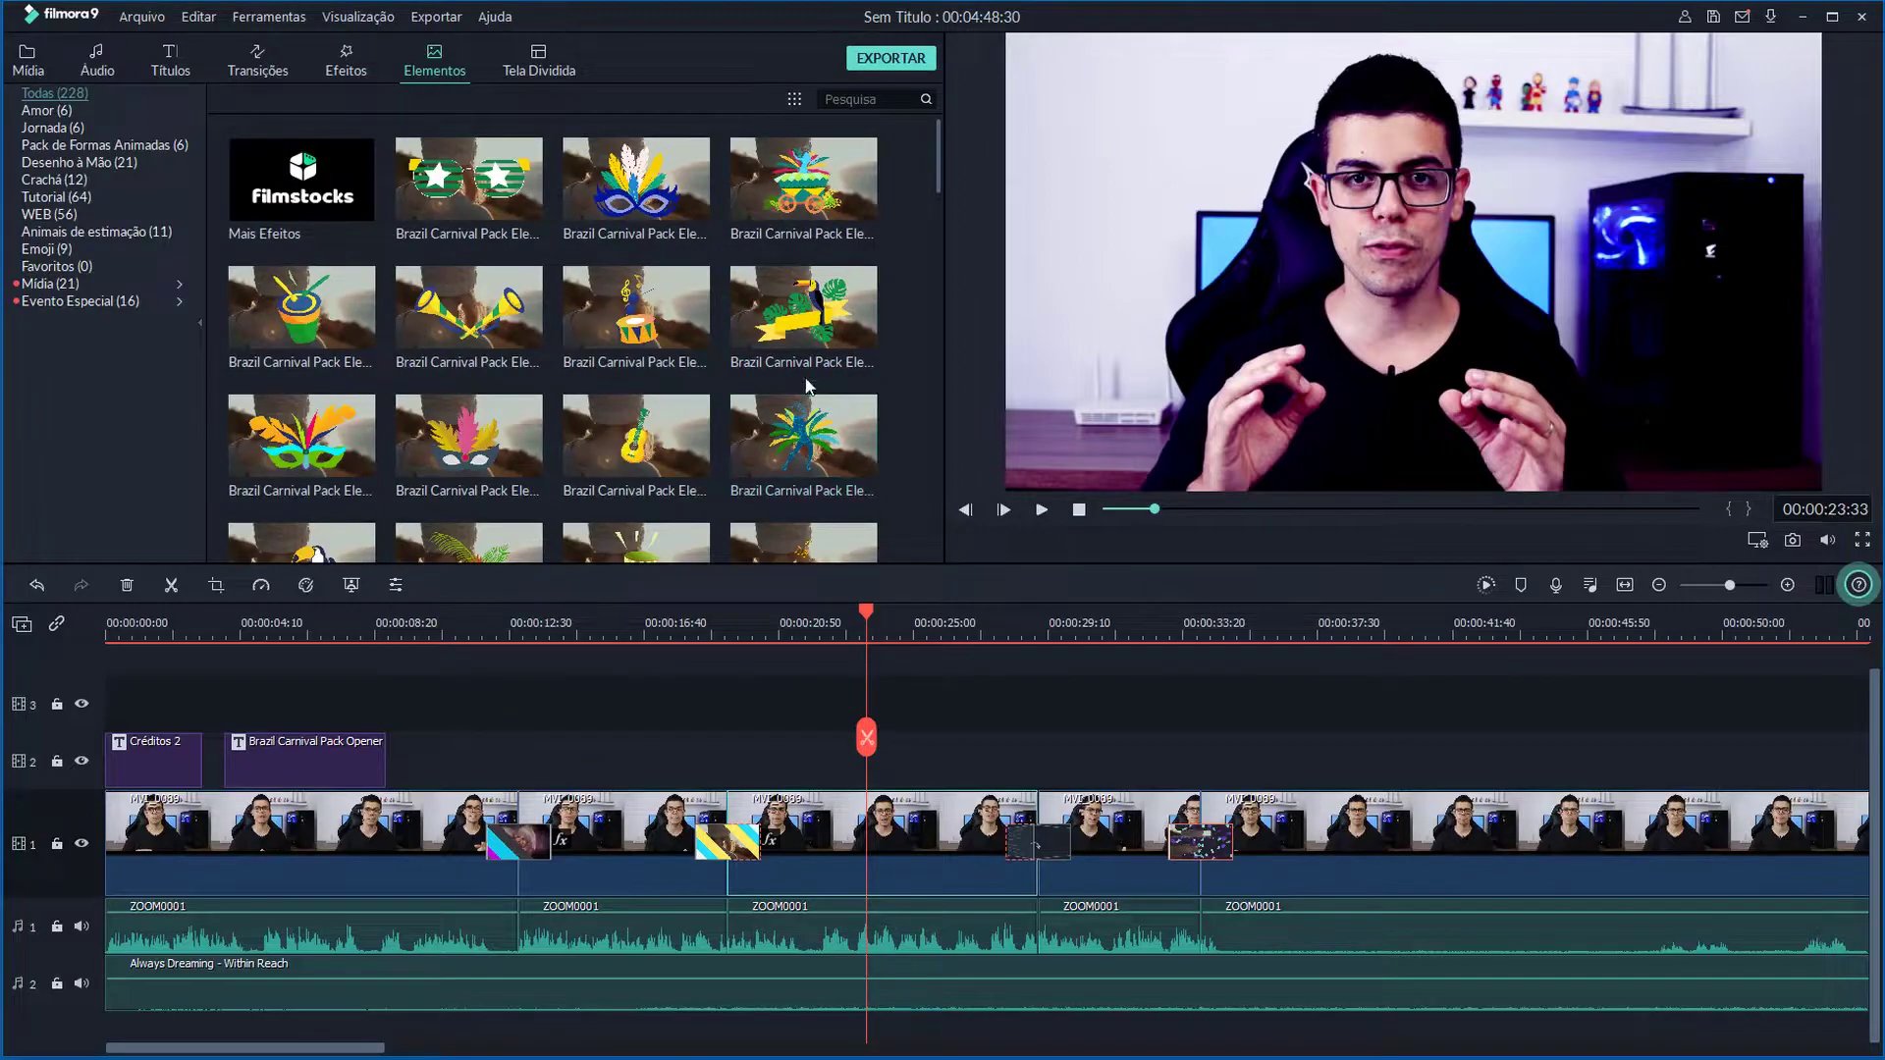
pyautogui.moveTo(634, 208); pyautogui.dragTo(1389, 186)
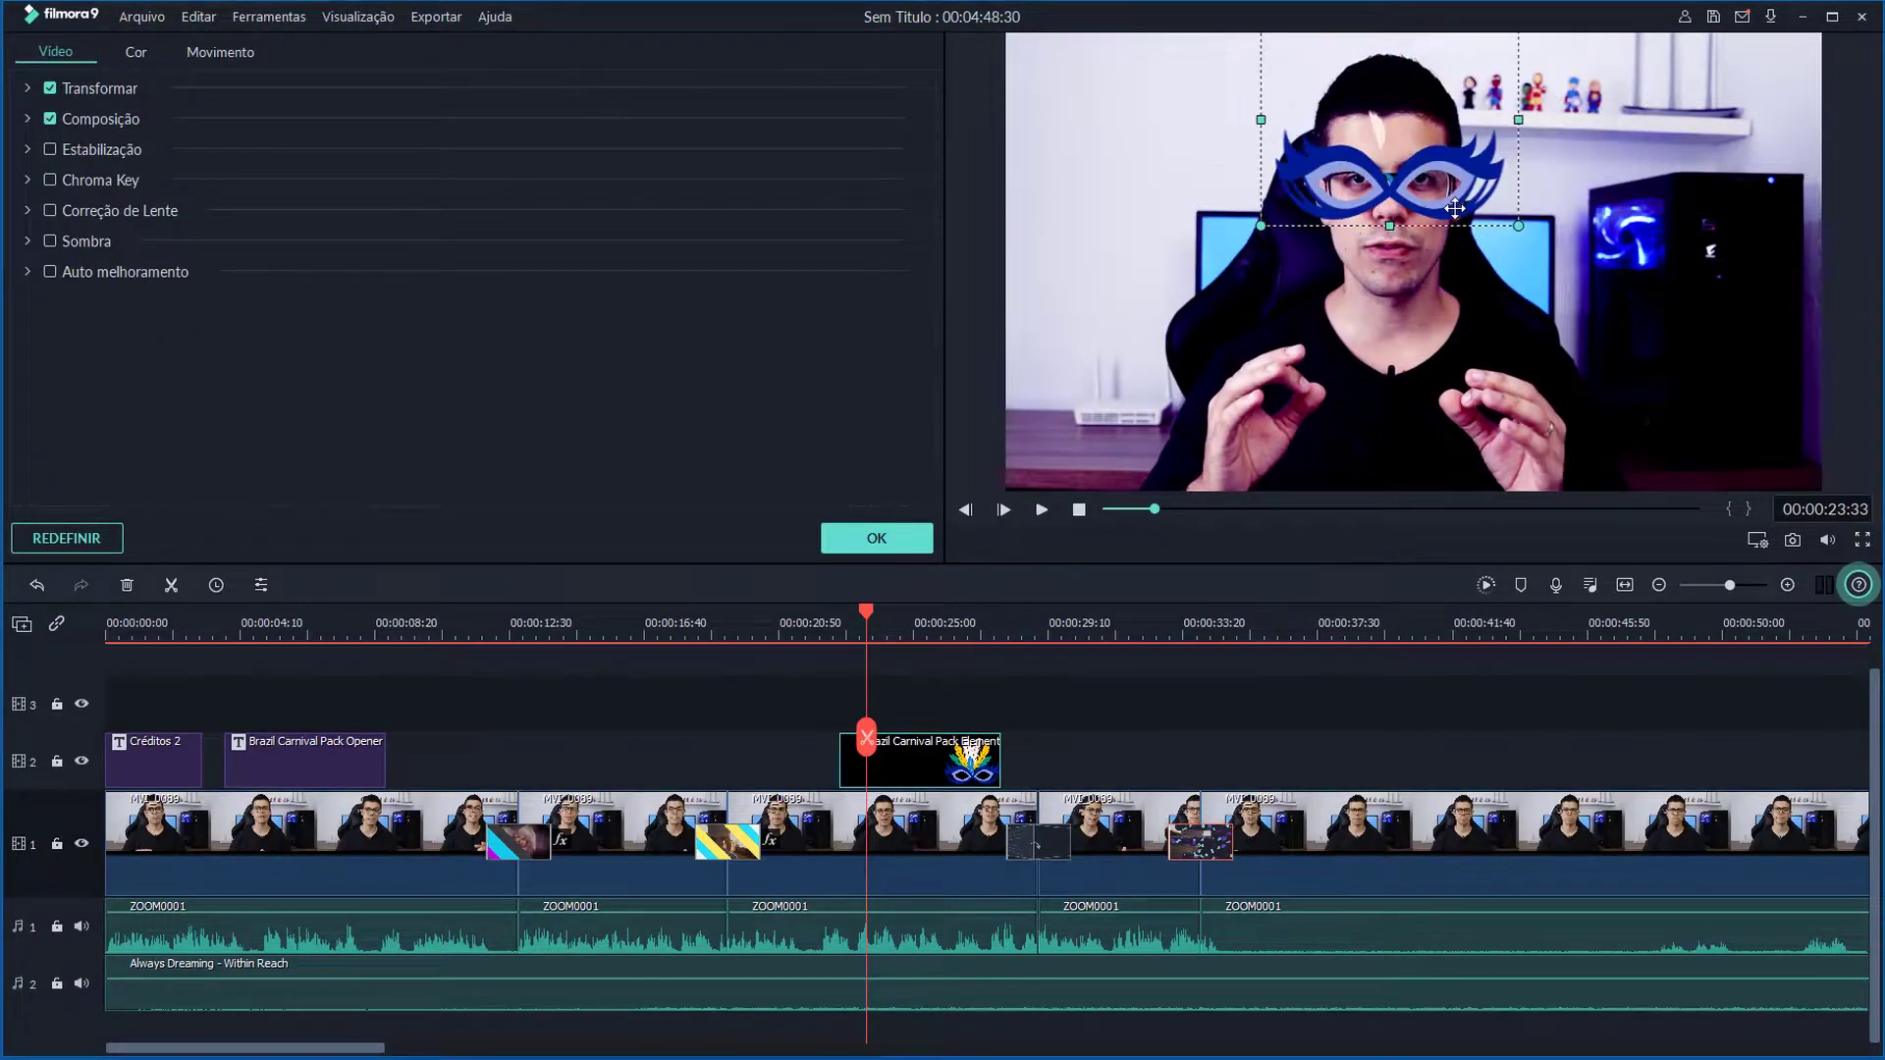
pyautogui.click(828, 629)
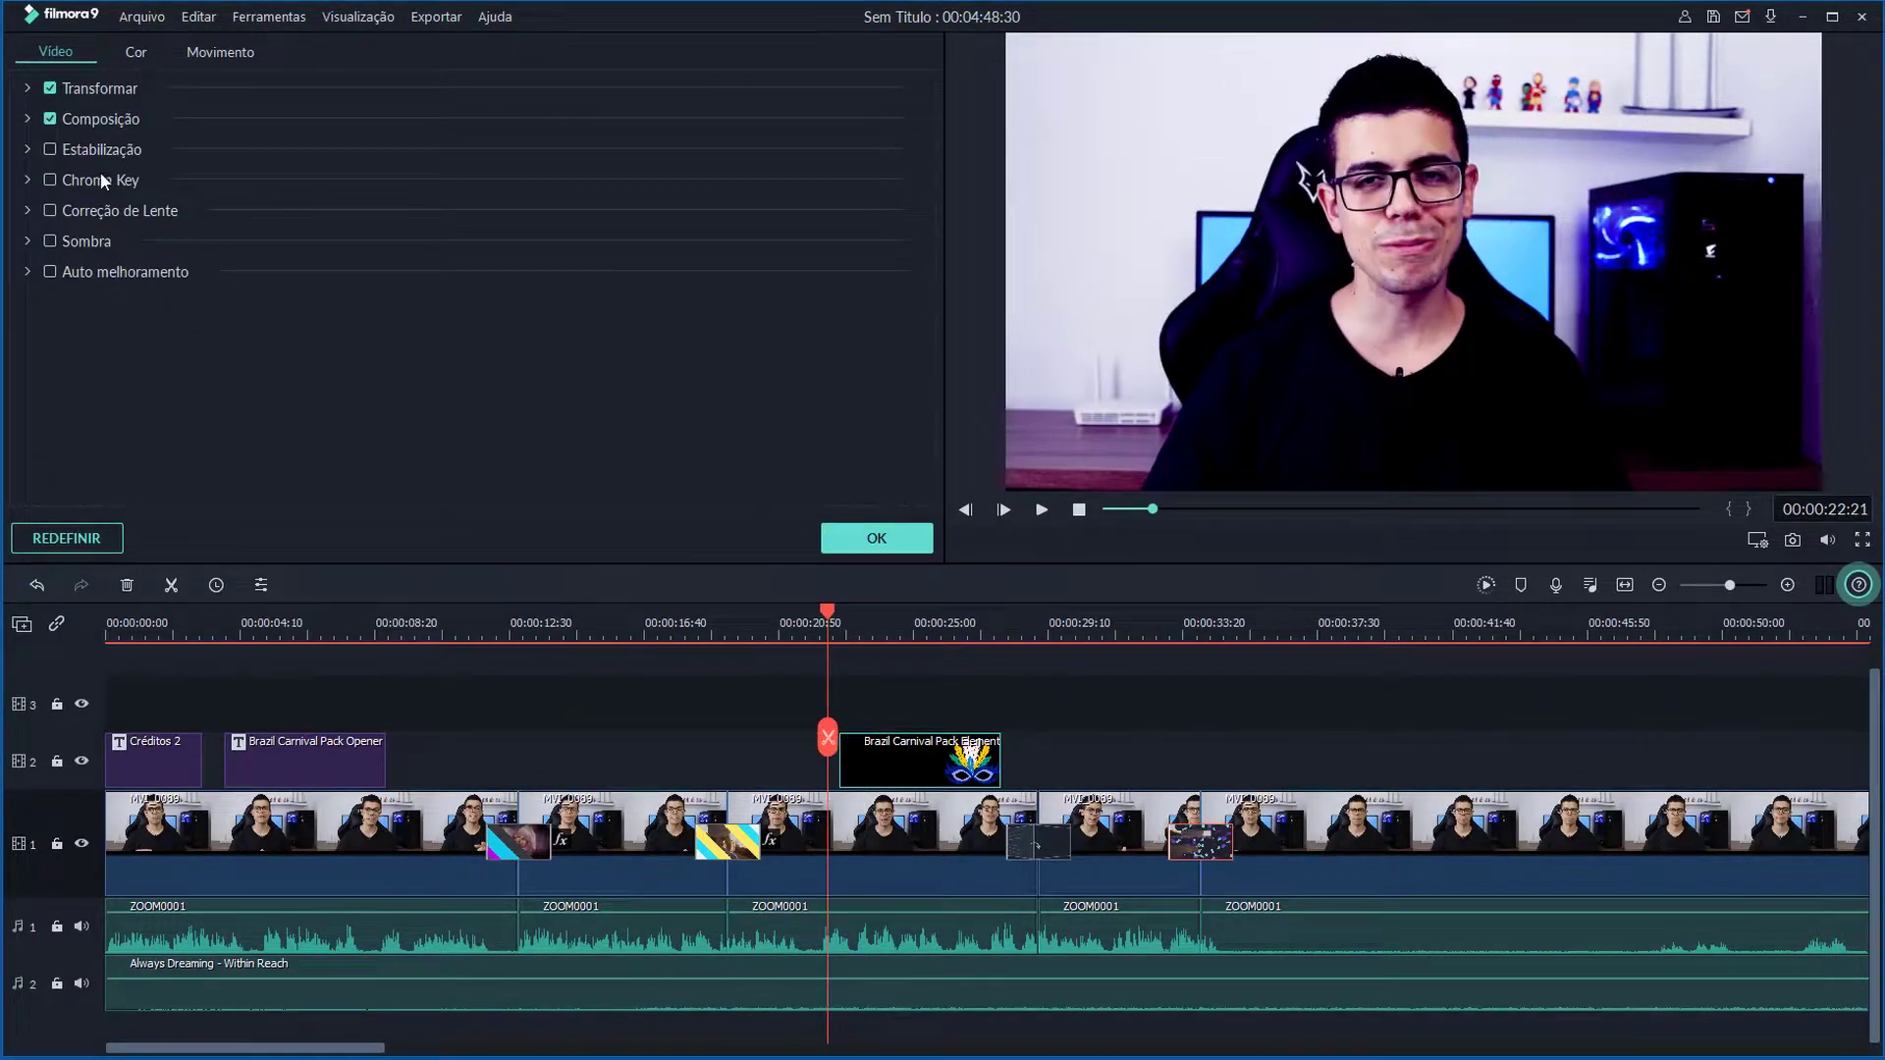
# - Check the mask element's Composição settings, keep them and preview the mask over the presenter
pyautogui.click(27, 119)
pyautogui.click(28, 119)
pyautogui.click(877, 538)
pyautogui.press('space')
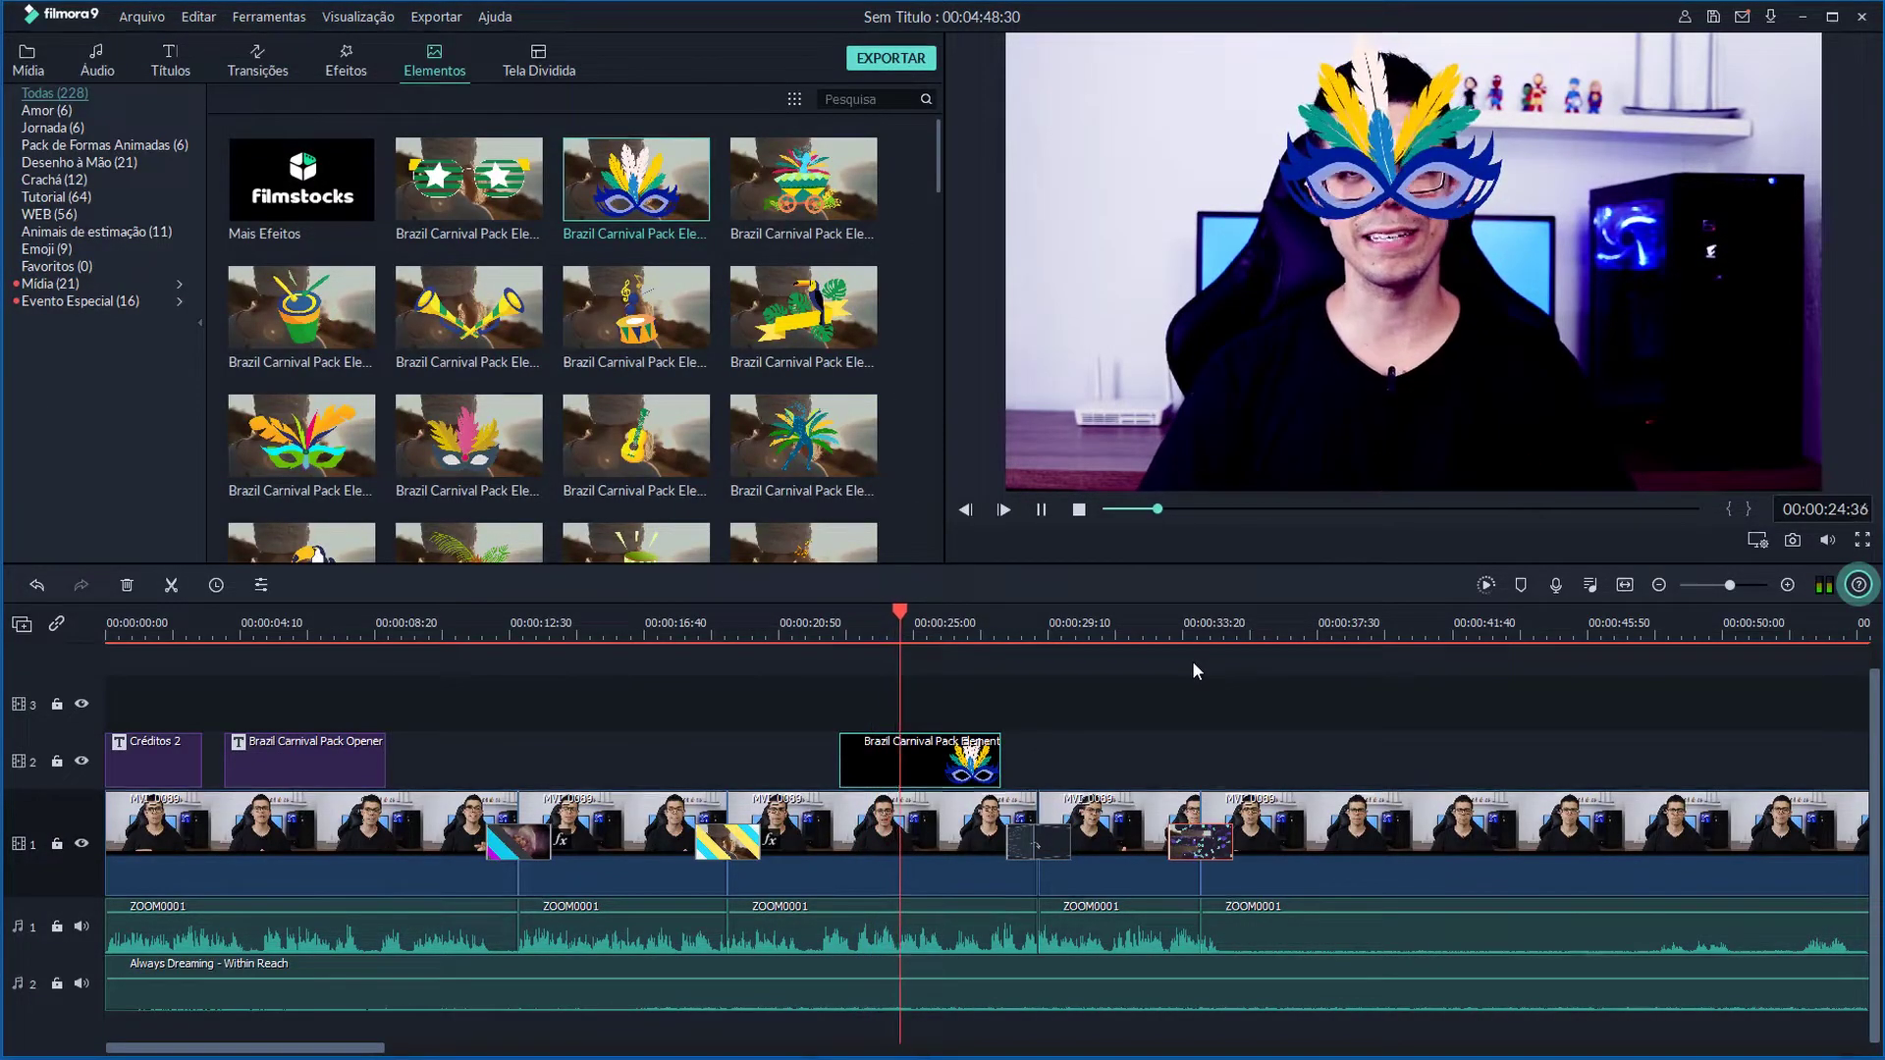
# - Try side-by-side two-pane split screens at 00:00:28:01 with MVI_0089 in the first pane, and remove them
pyautogui.click(540, 61)
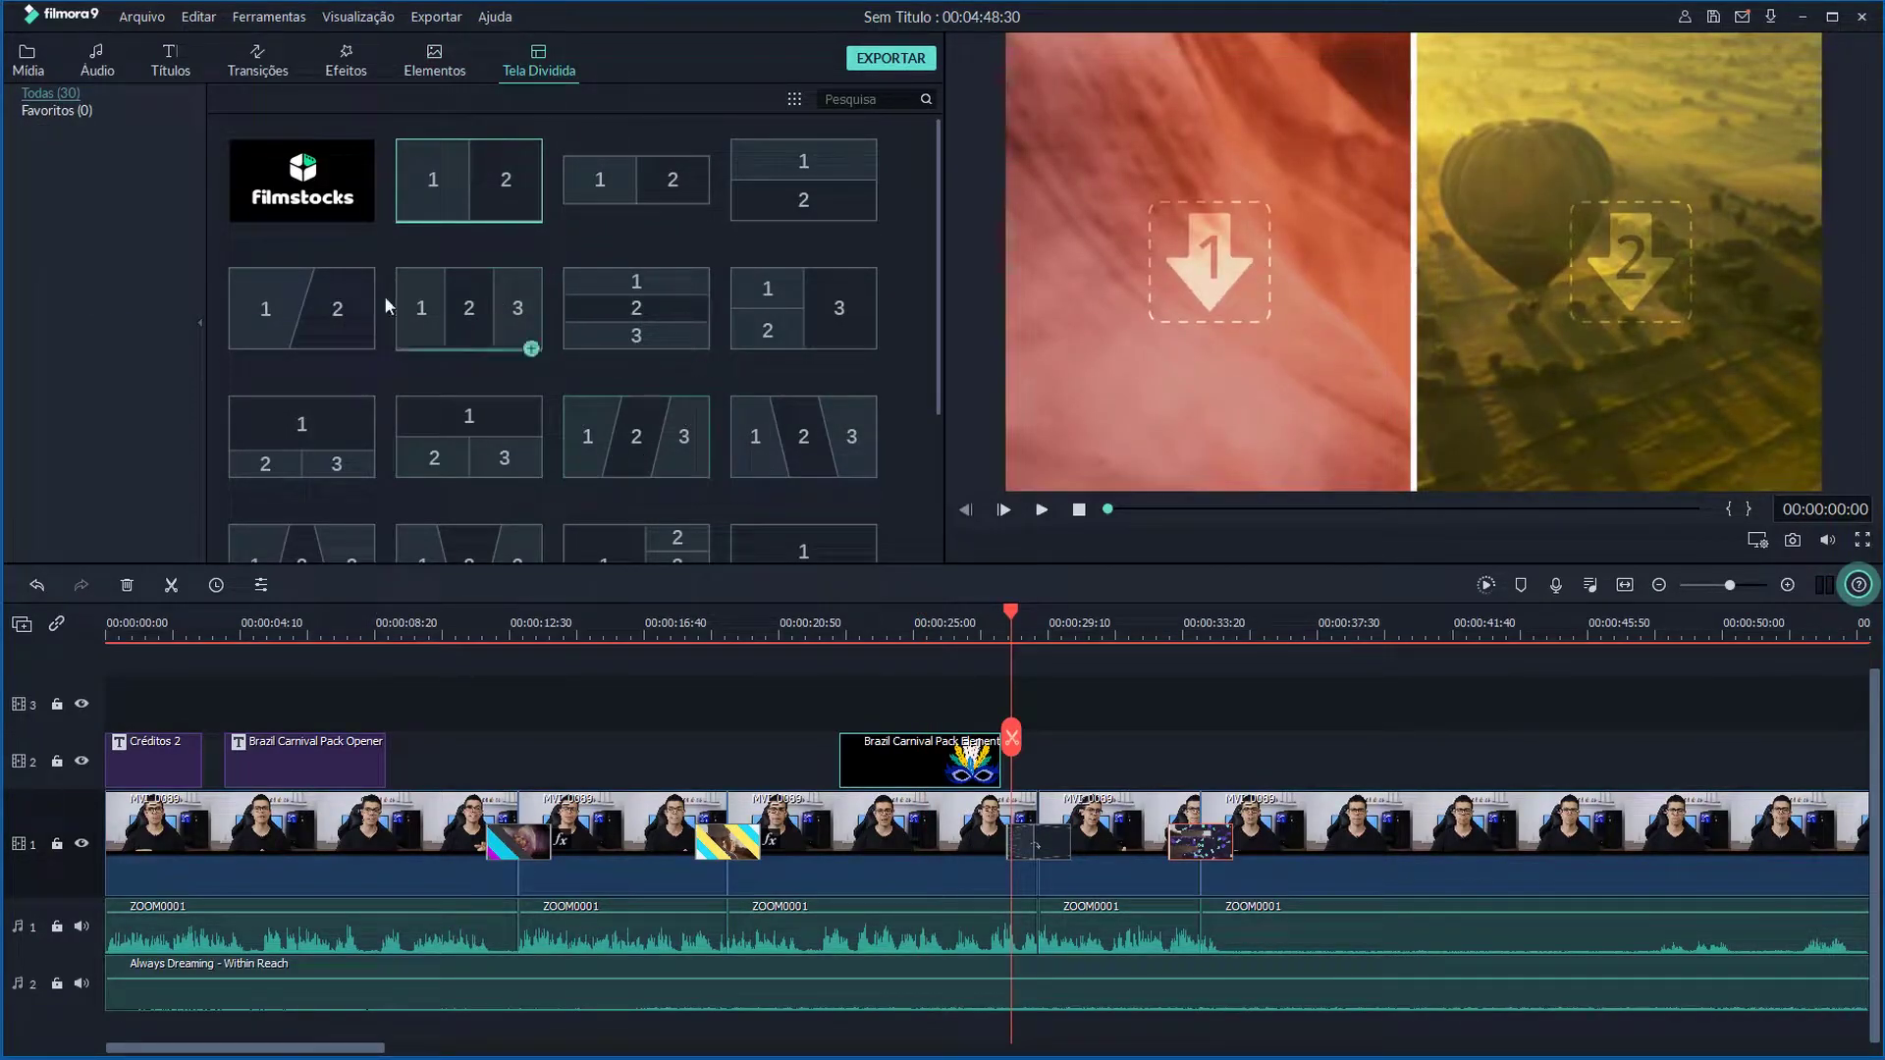
pyautogui.click(530, 219)
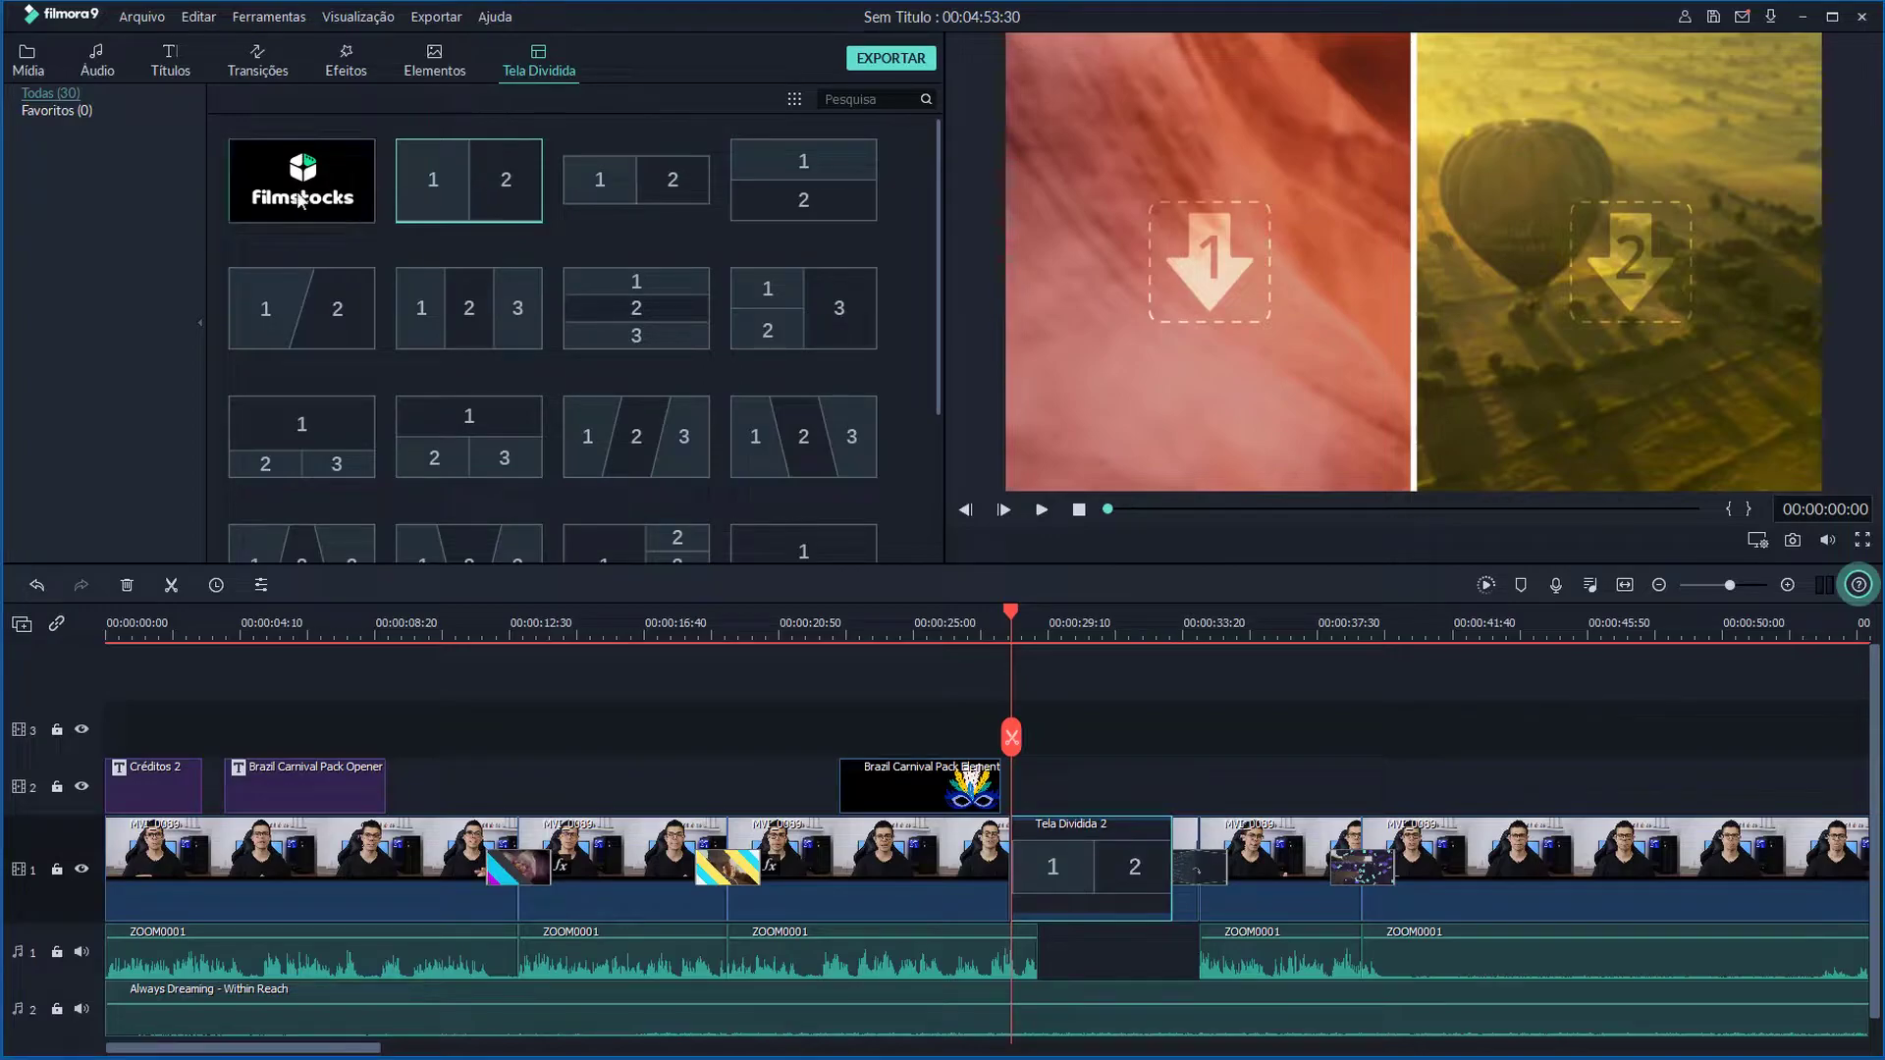
pyautogui.doubleClick(529, 218)
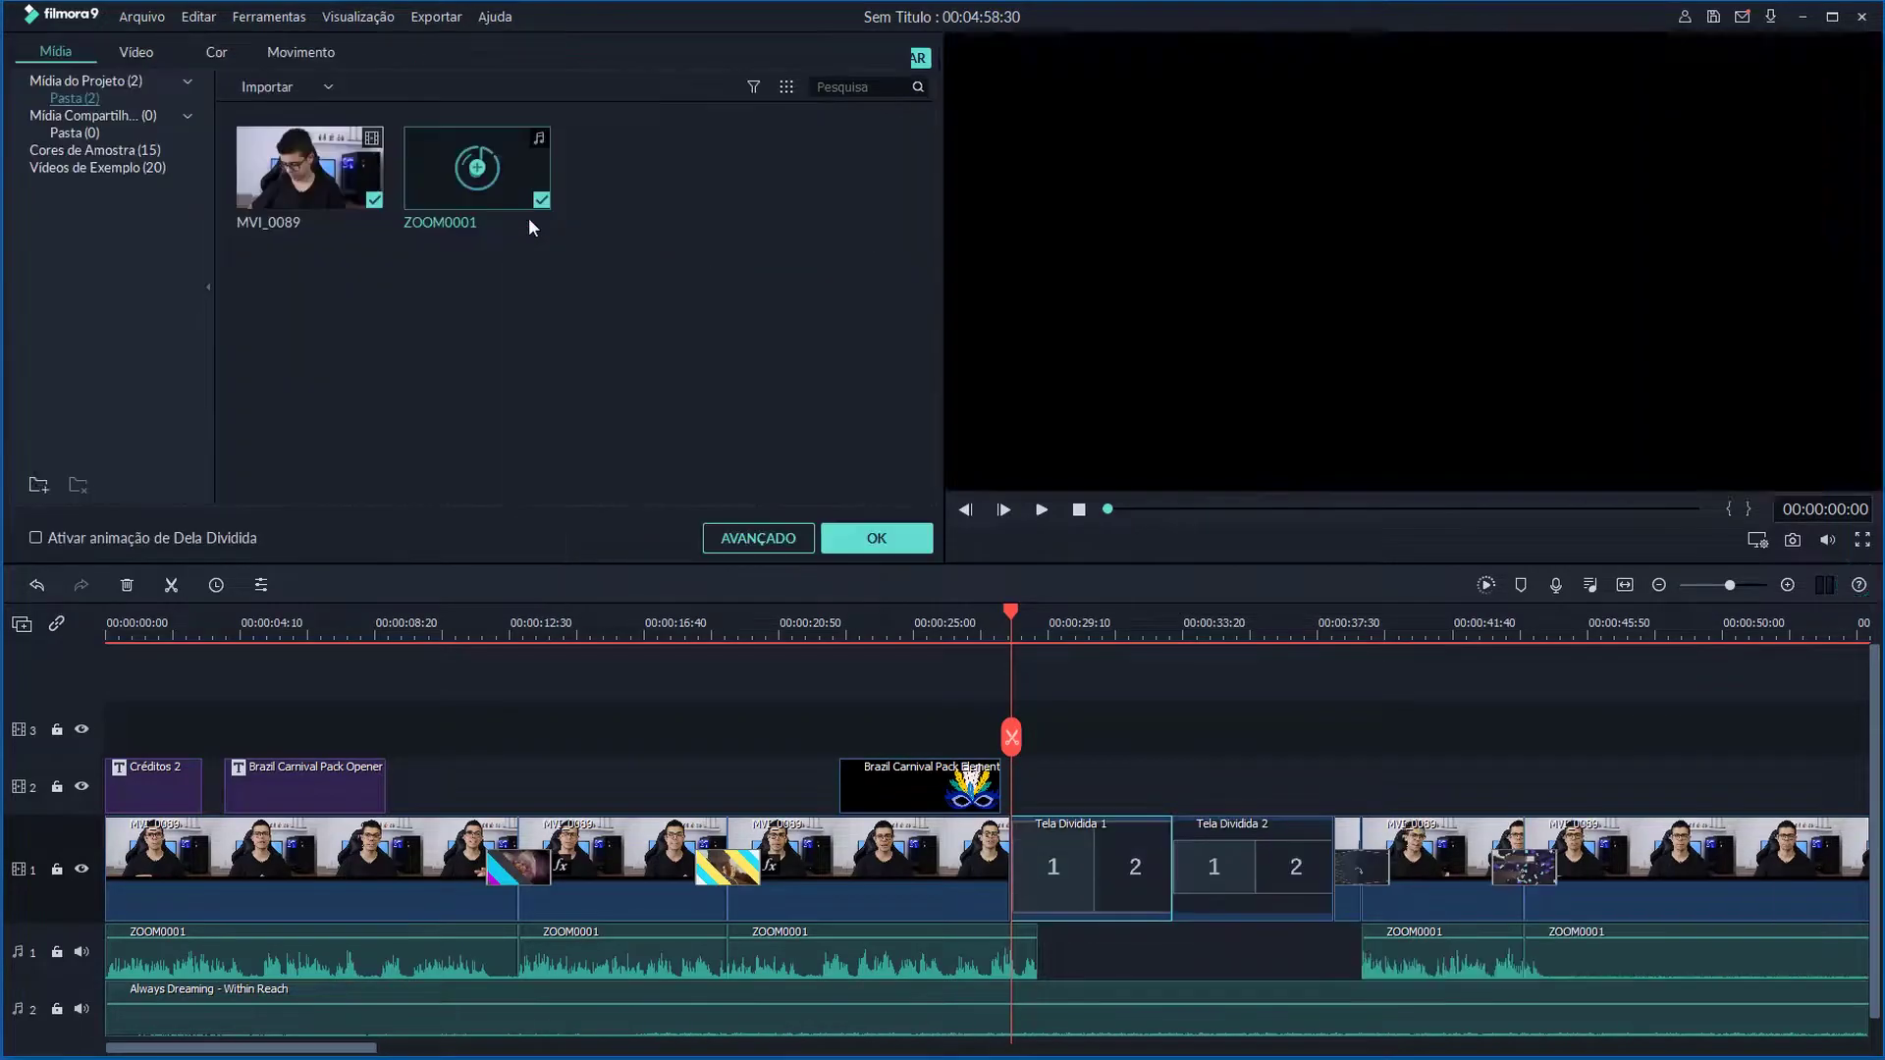
pyautogui.moveTo(322, 175); pyautogui.dragTo(1198, 191)
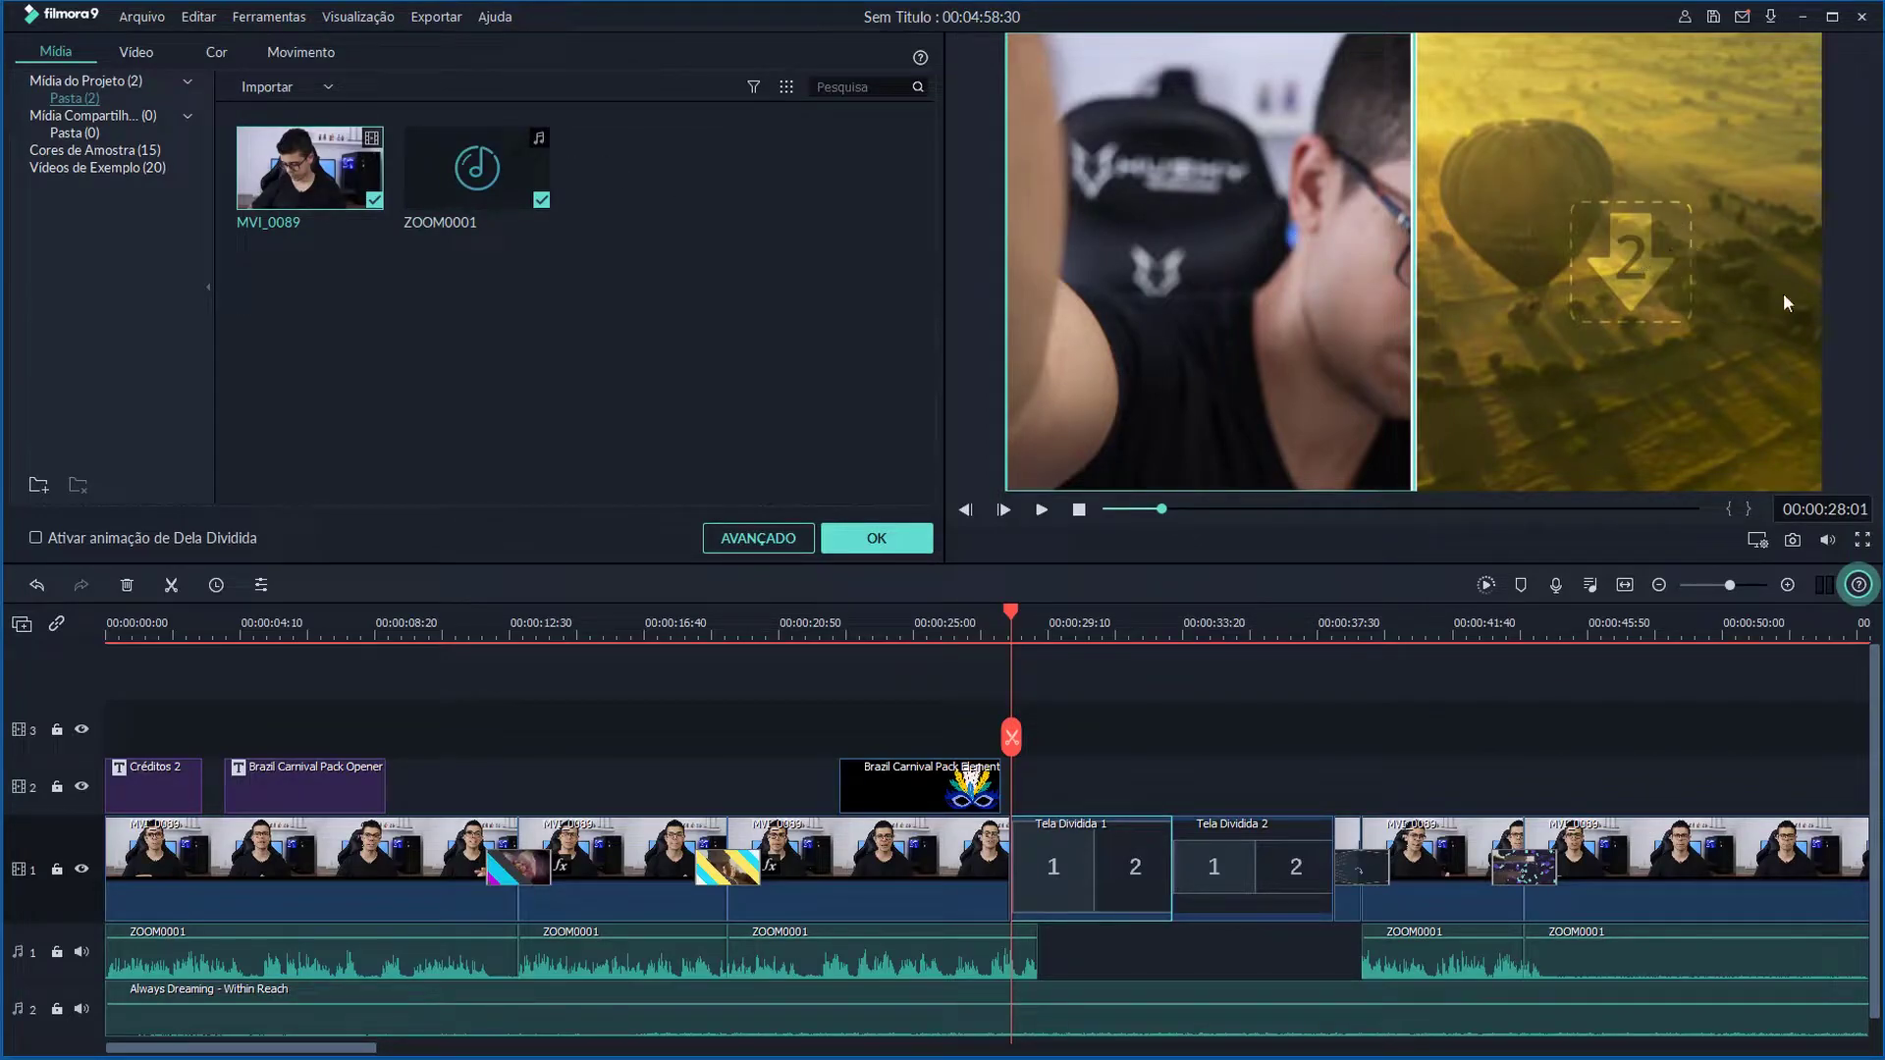
pyautogui.click(876, 538)
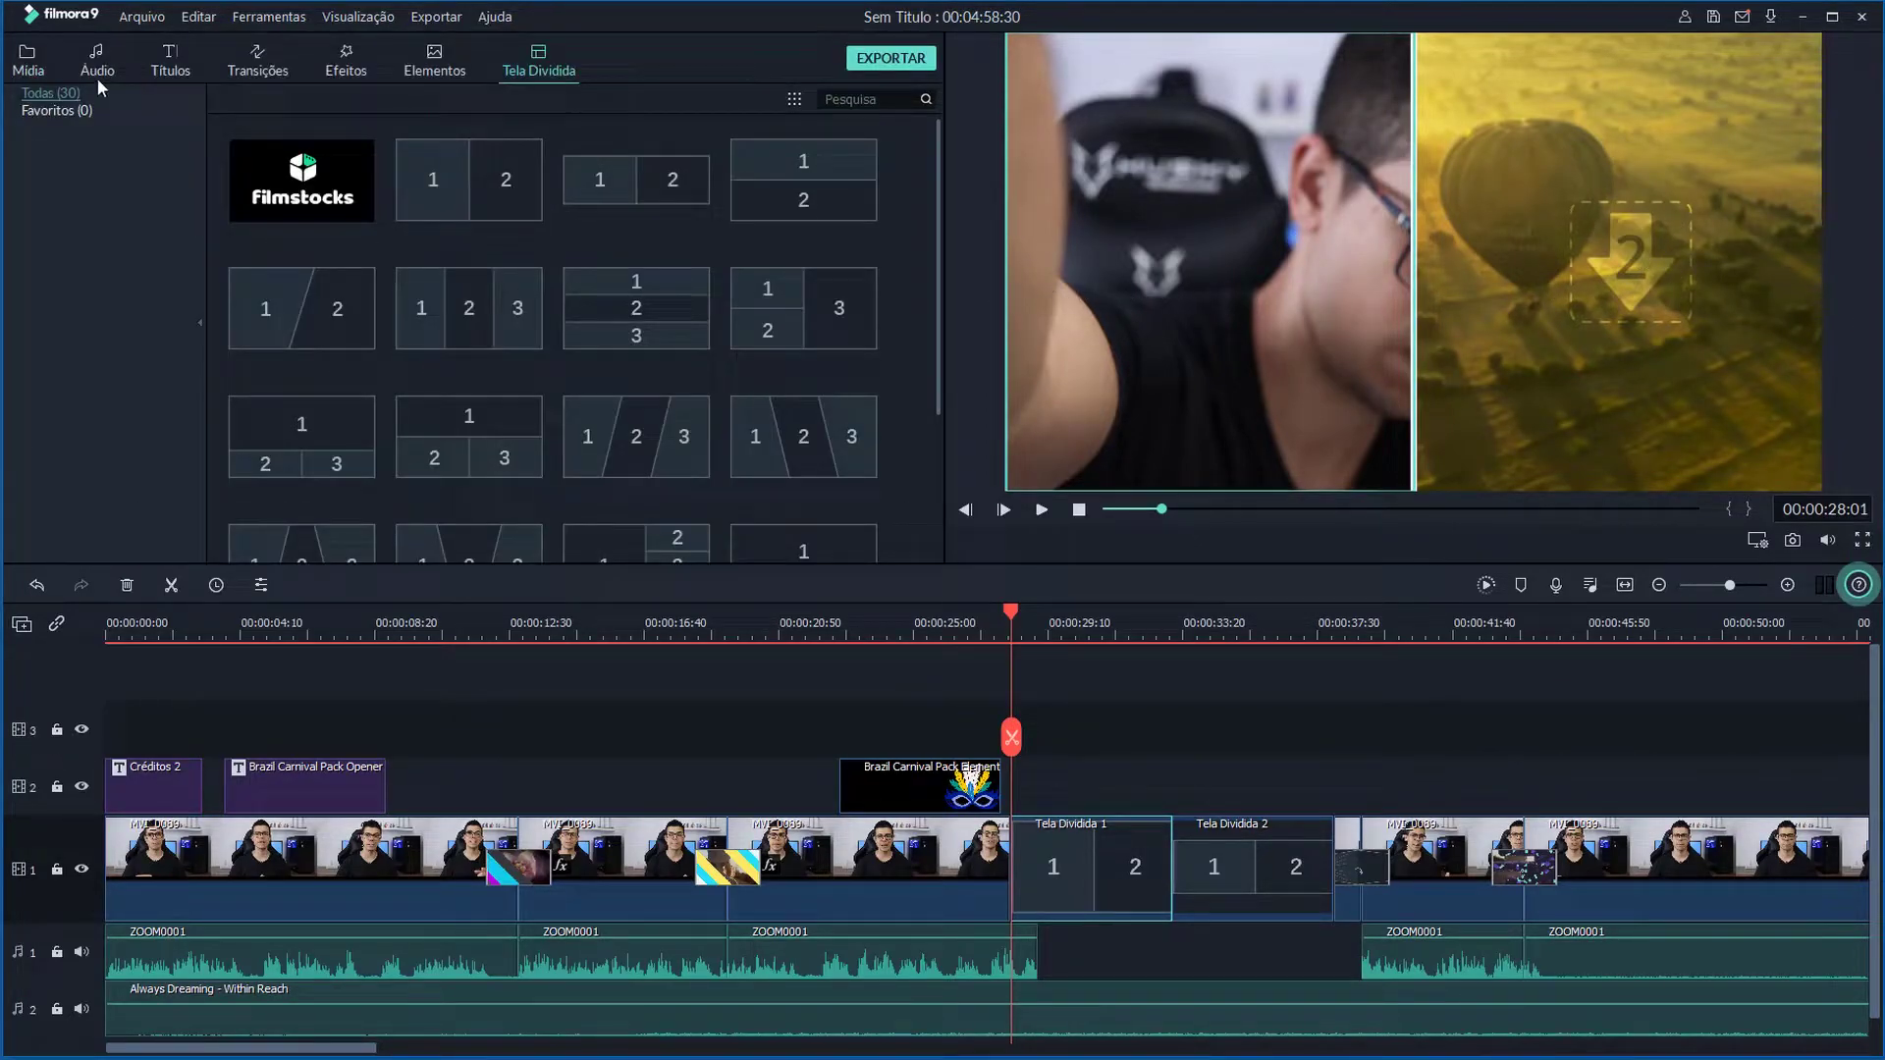
pyautogui.click(42, 67)
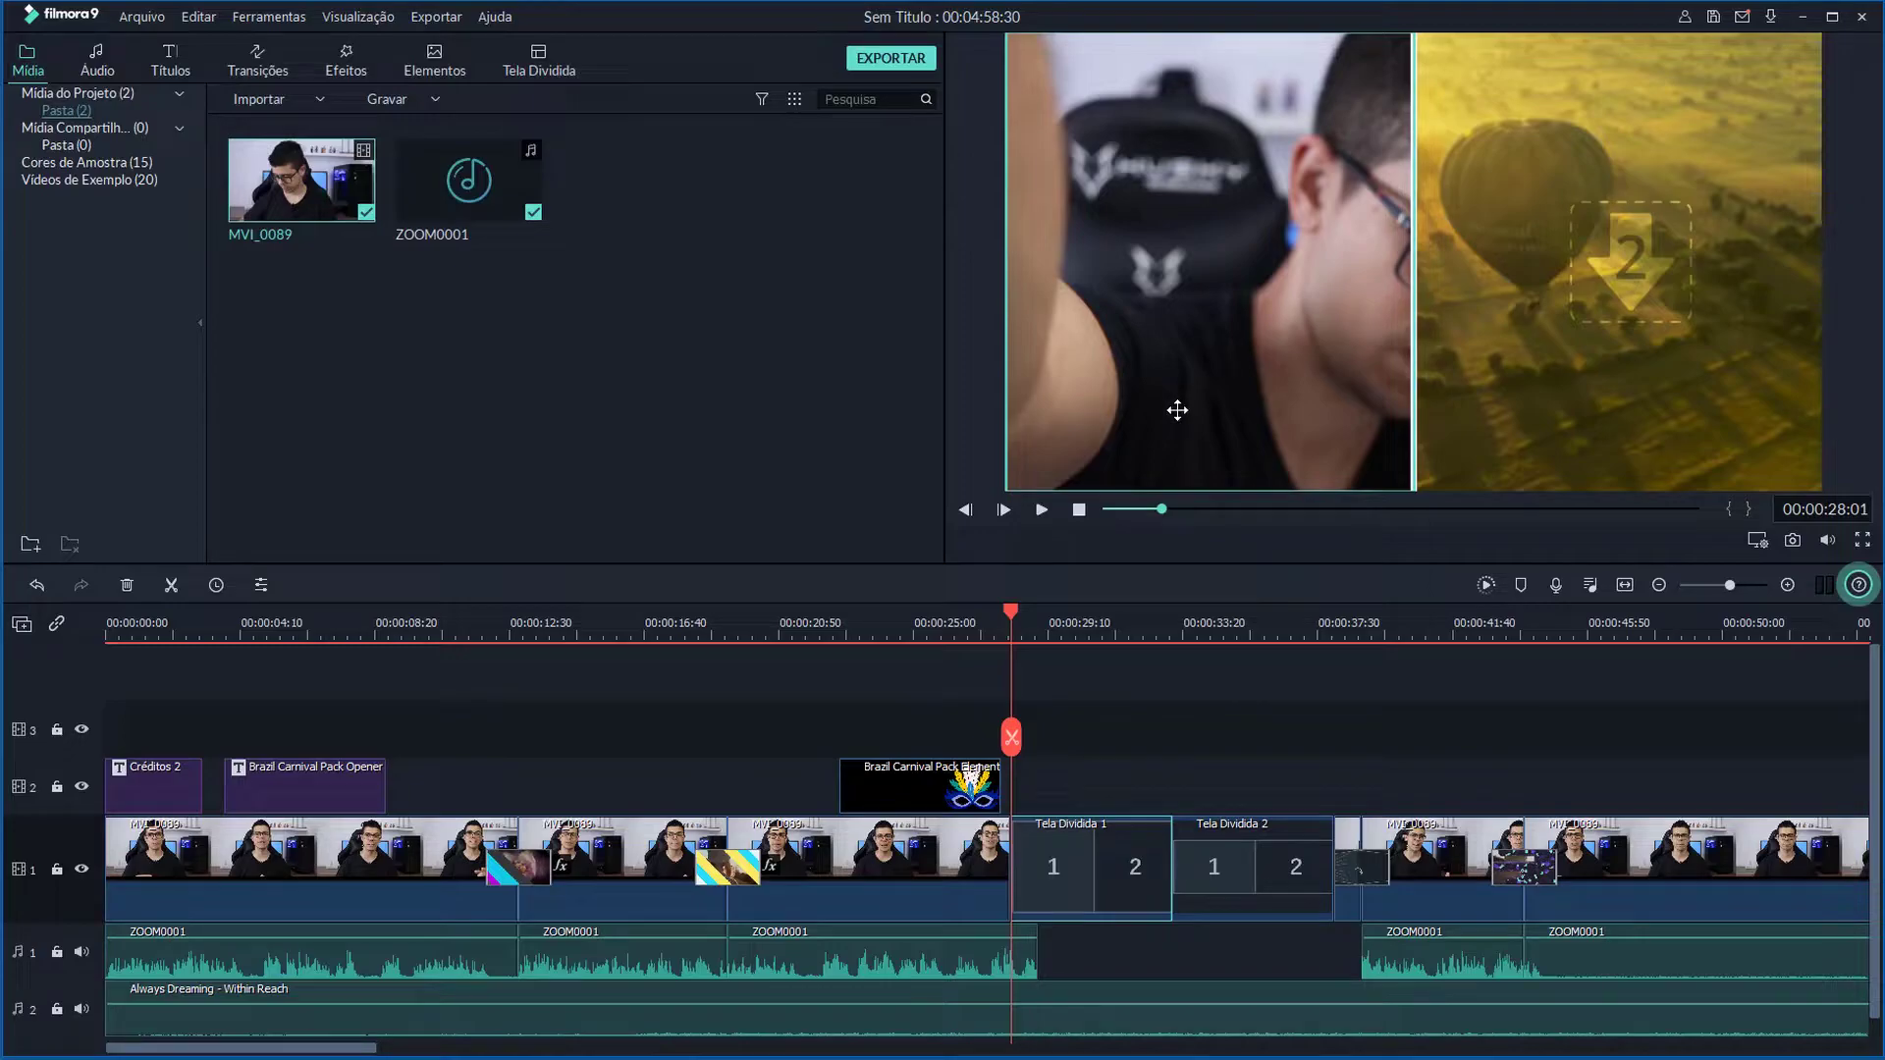
pyautogui.press('Delete')
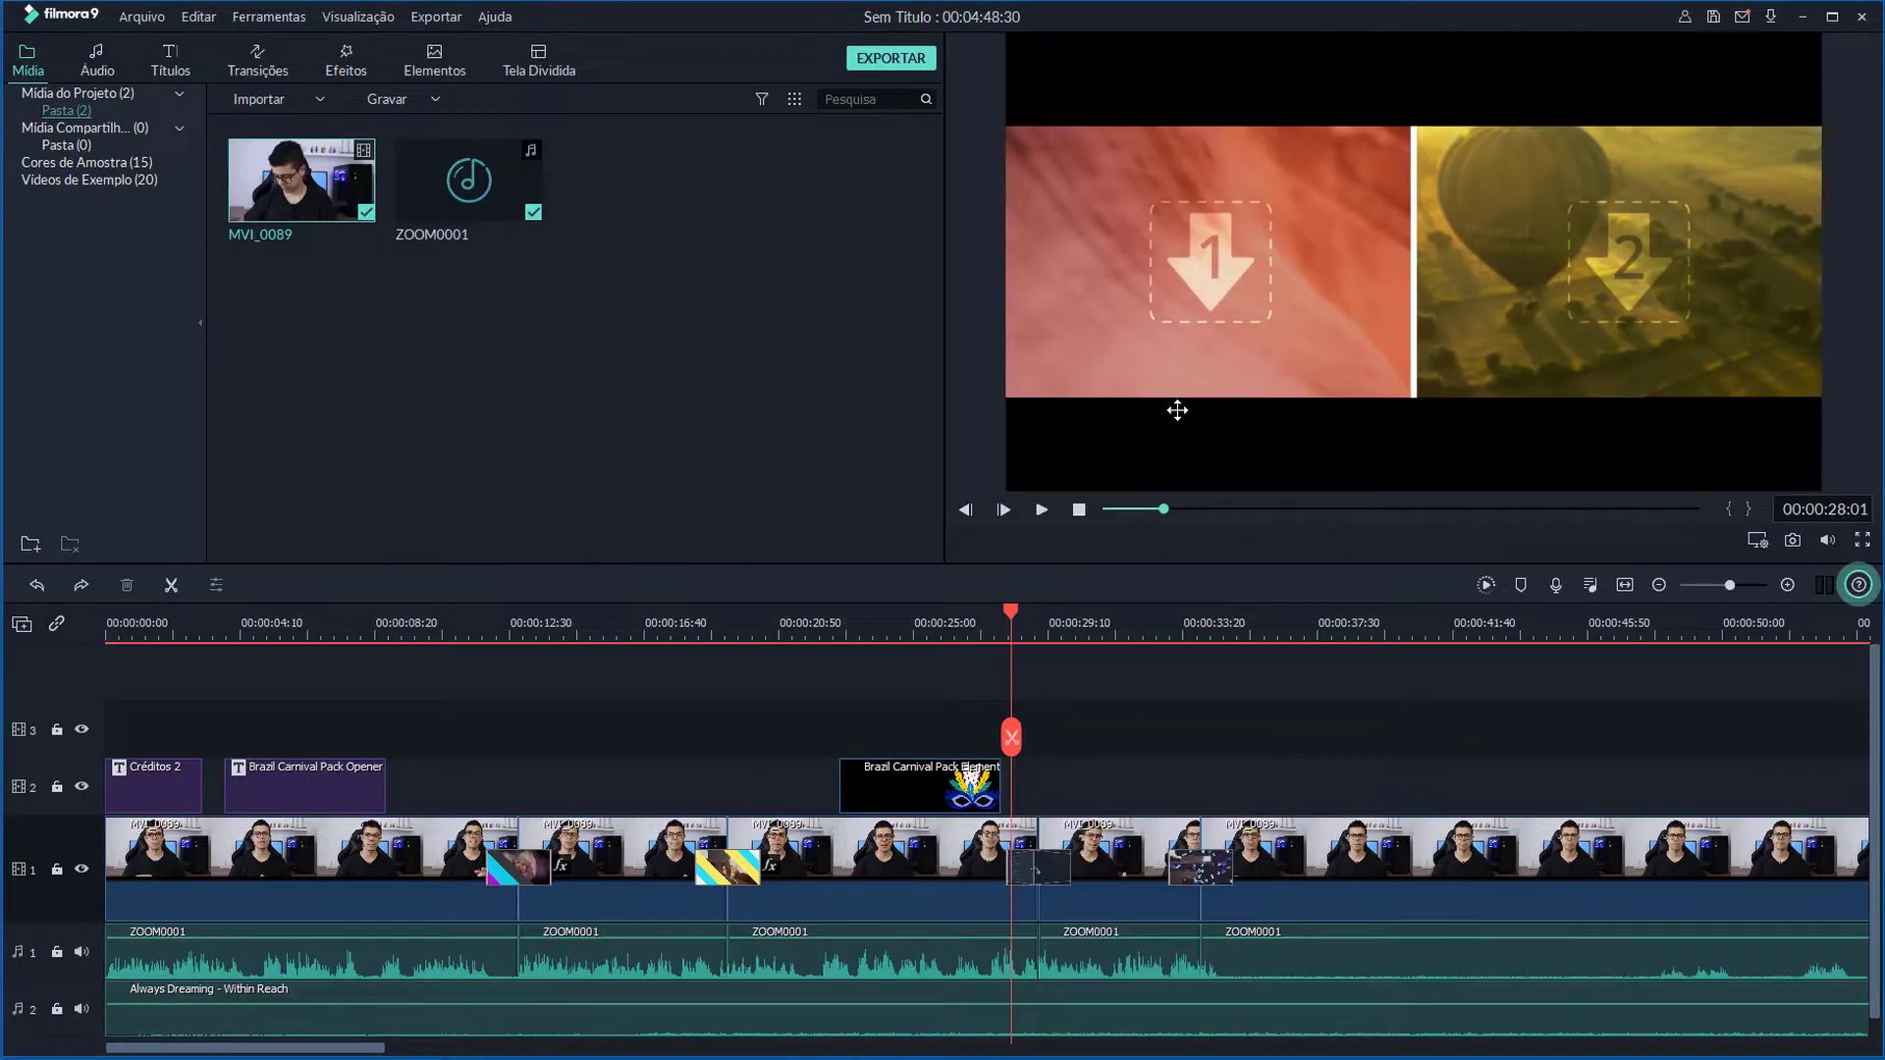
# - Split the video, voice audio and music tracks at 00:00:40:01
pyautogui.click(1326, 633)
pyautogui.click(1399, 636)
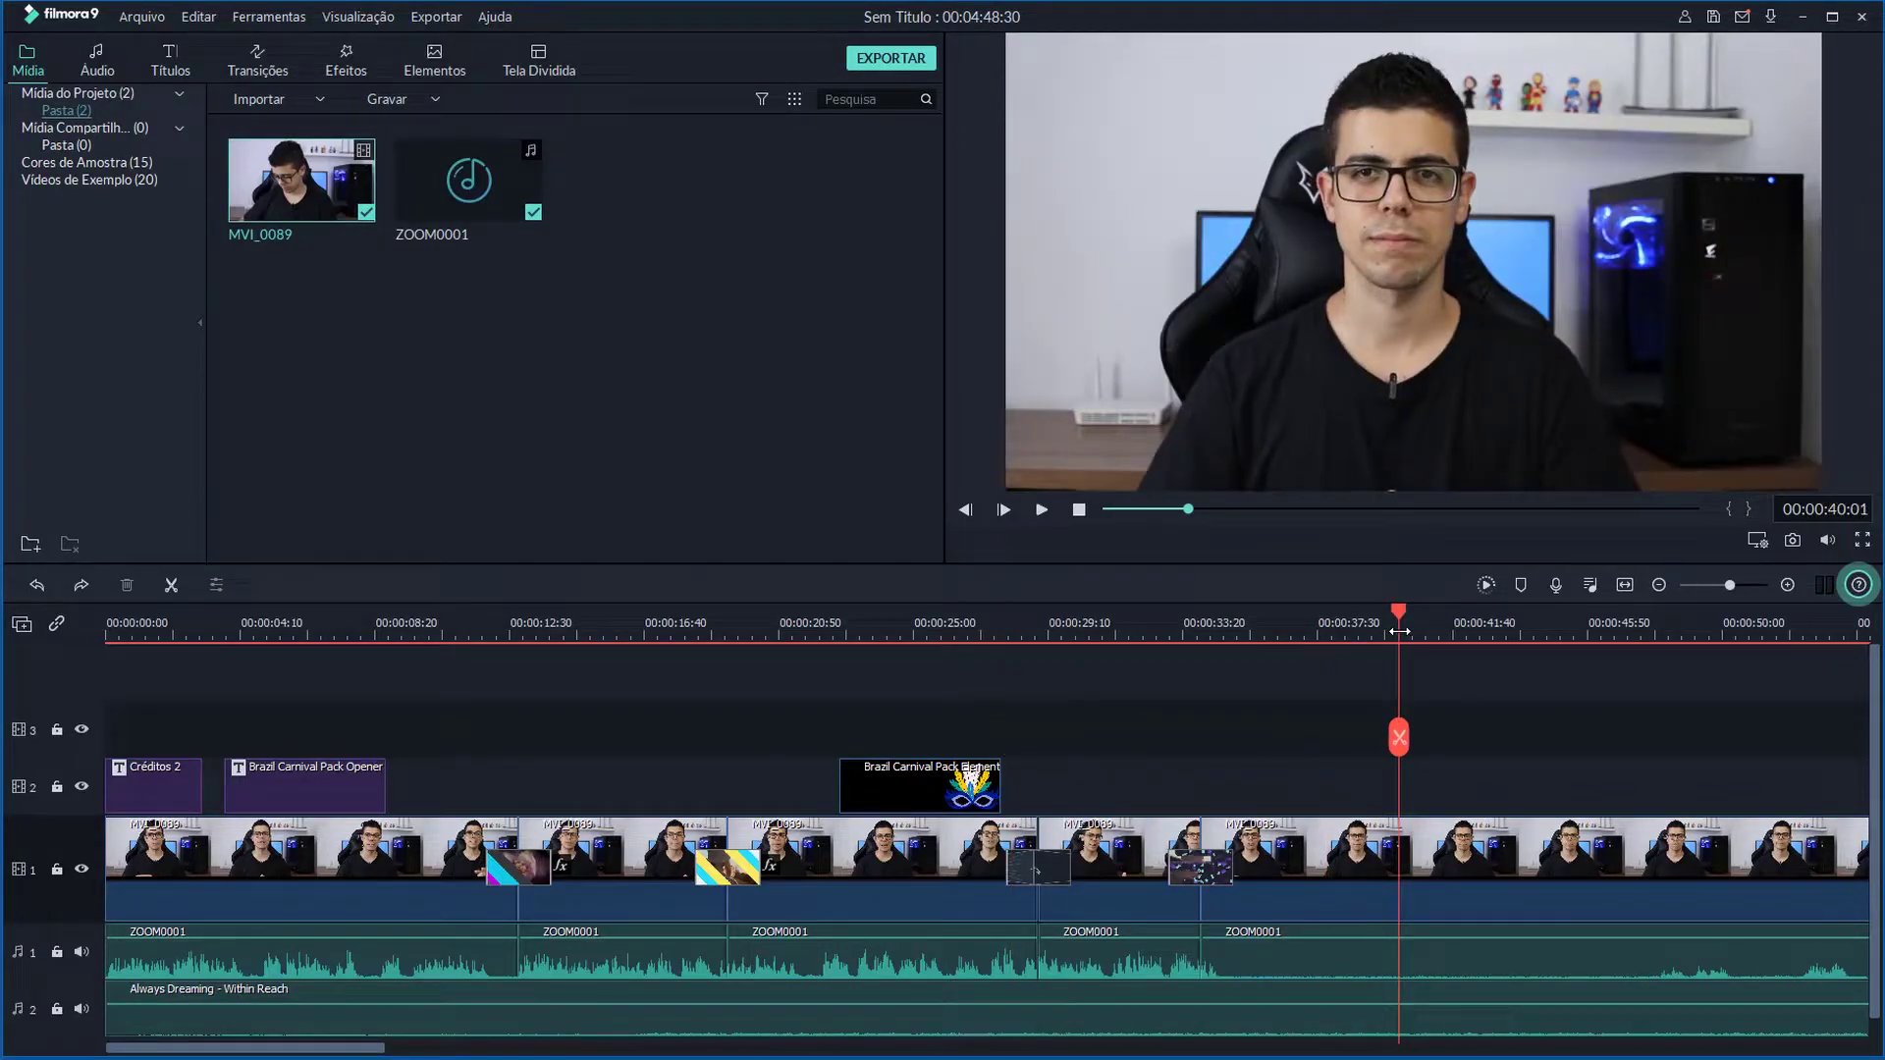
pyautogui.hotkey('ctrl', 'b')
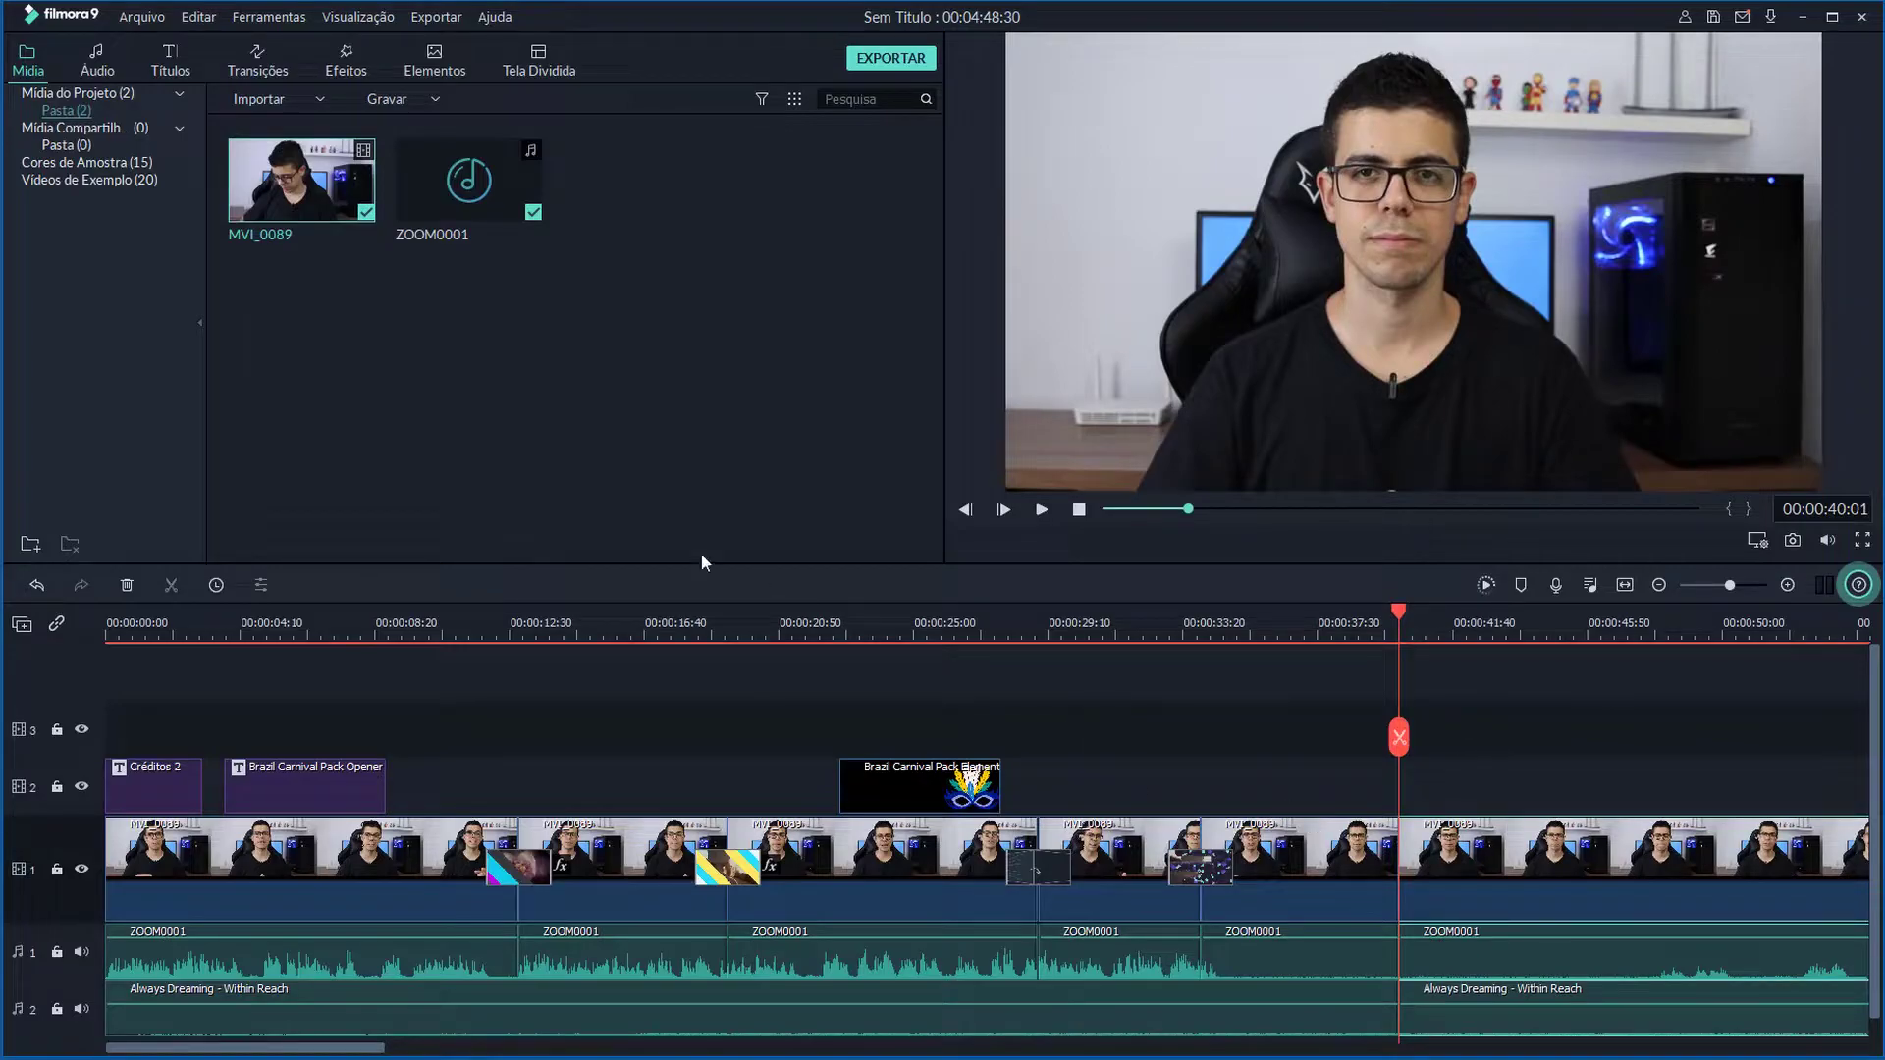
# - Import the Intro Audio video from the quick-access PACK PARA E... folder into the project media
pyautogui.doubleClick(694, 244)
pyautogui.scroll(5, 103, 243)
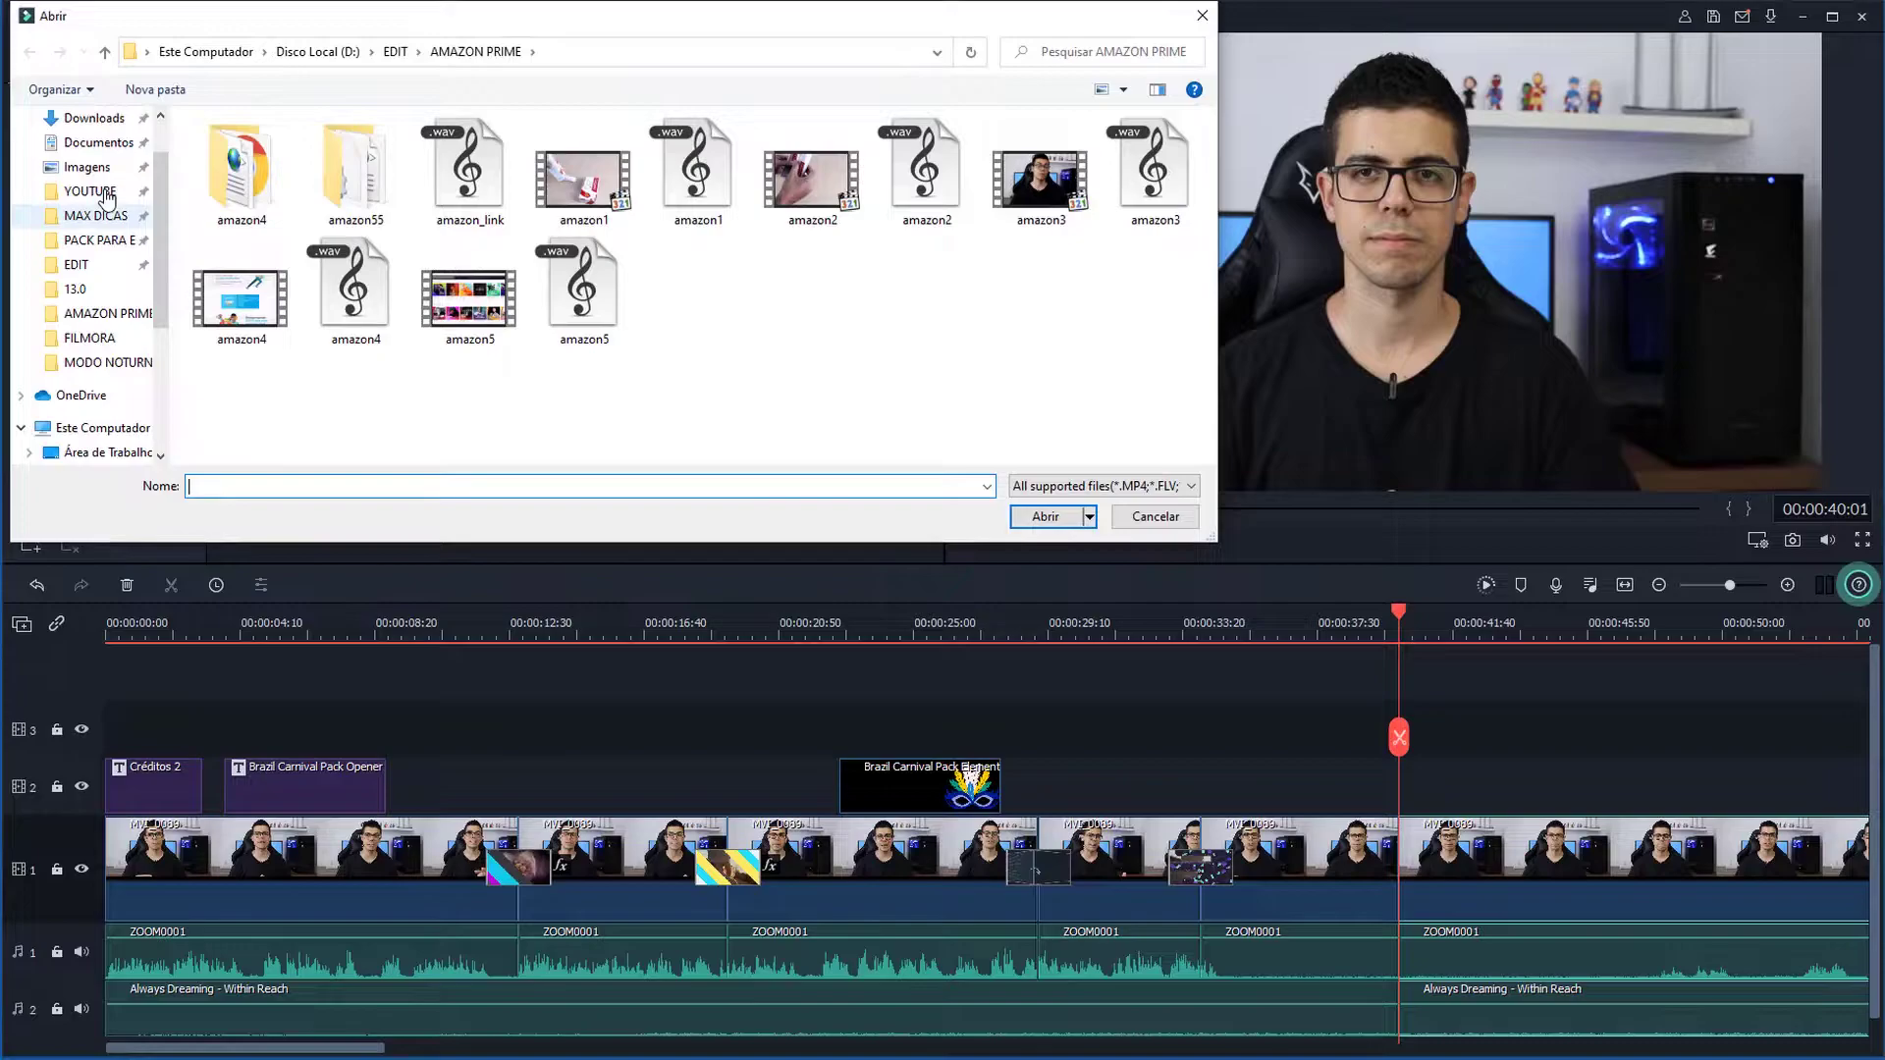
pyautogui.click(104, 243)
pyautogui.doubleClick(1154, 285)
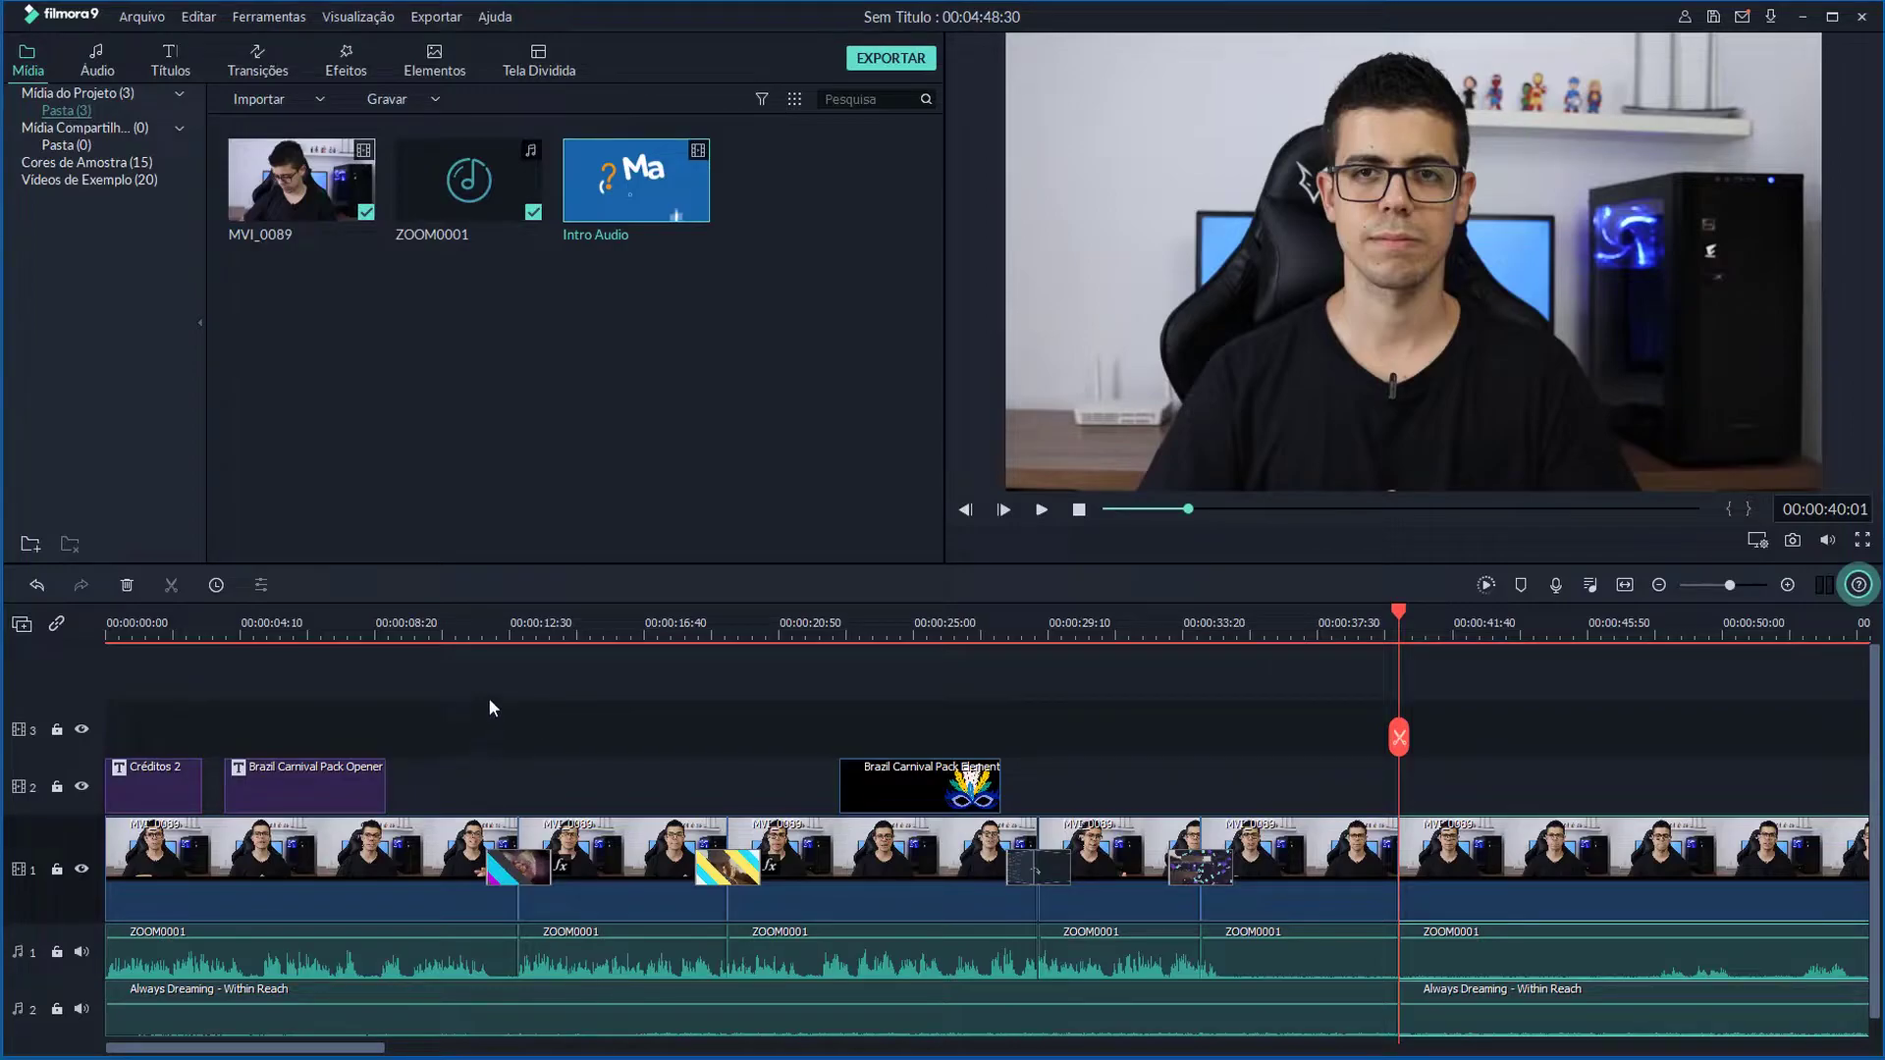
# - Delete the transition at the first cut, near 00:00:12:45
pyautogui.moveTo(474, 626); pyautogui.dragTo(513, 626)
pyautogui.click(531, 874)
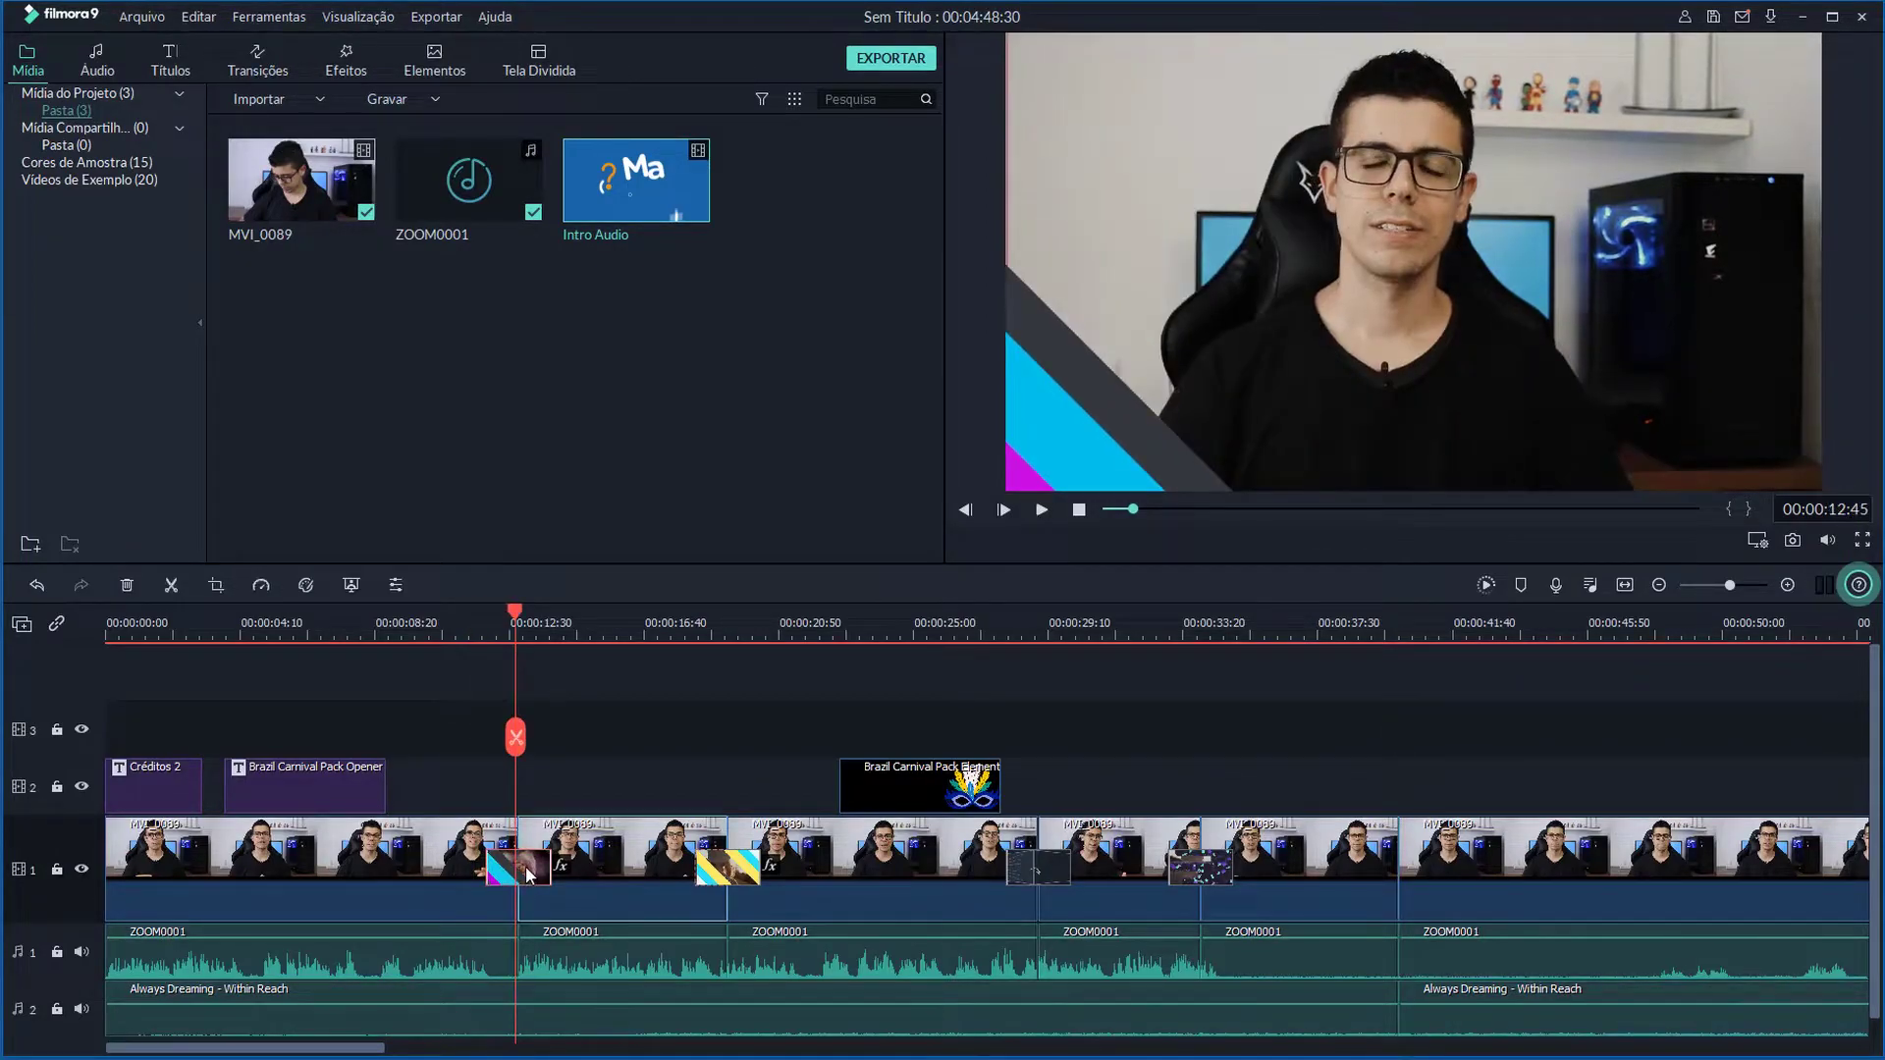
pyautogui.click(501, 870)
pyautogui.press('Delete')
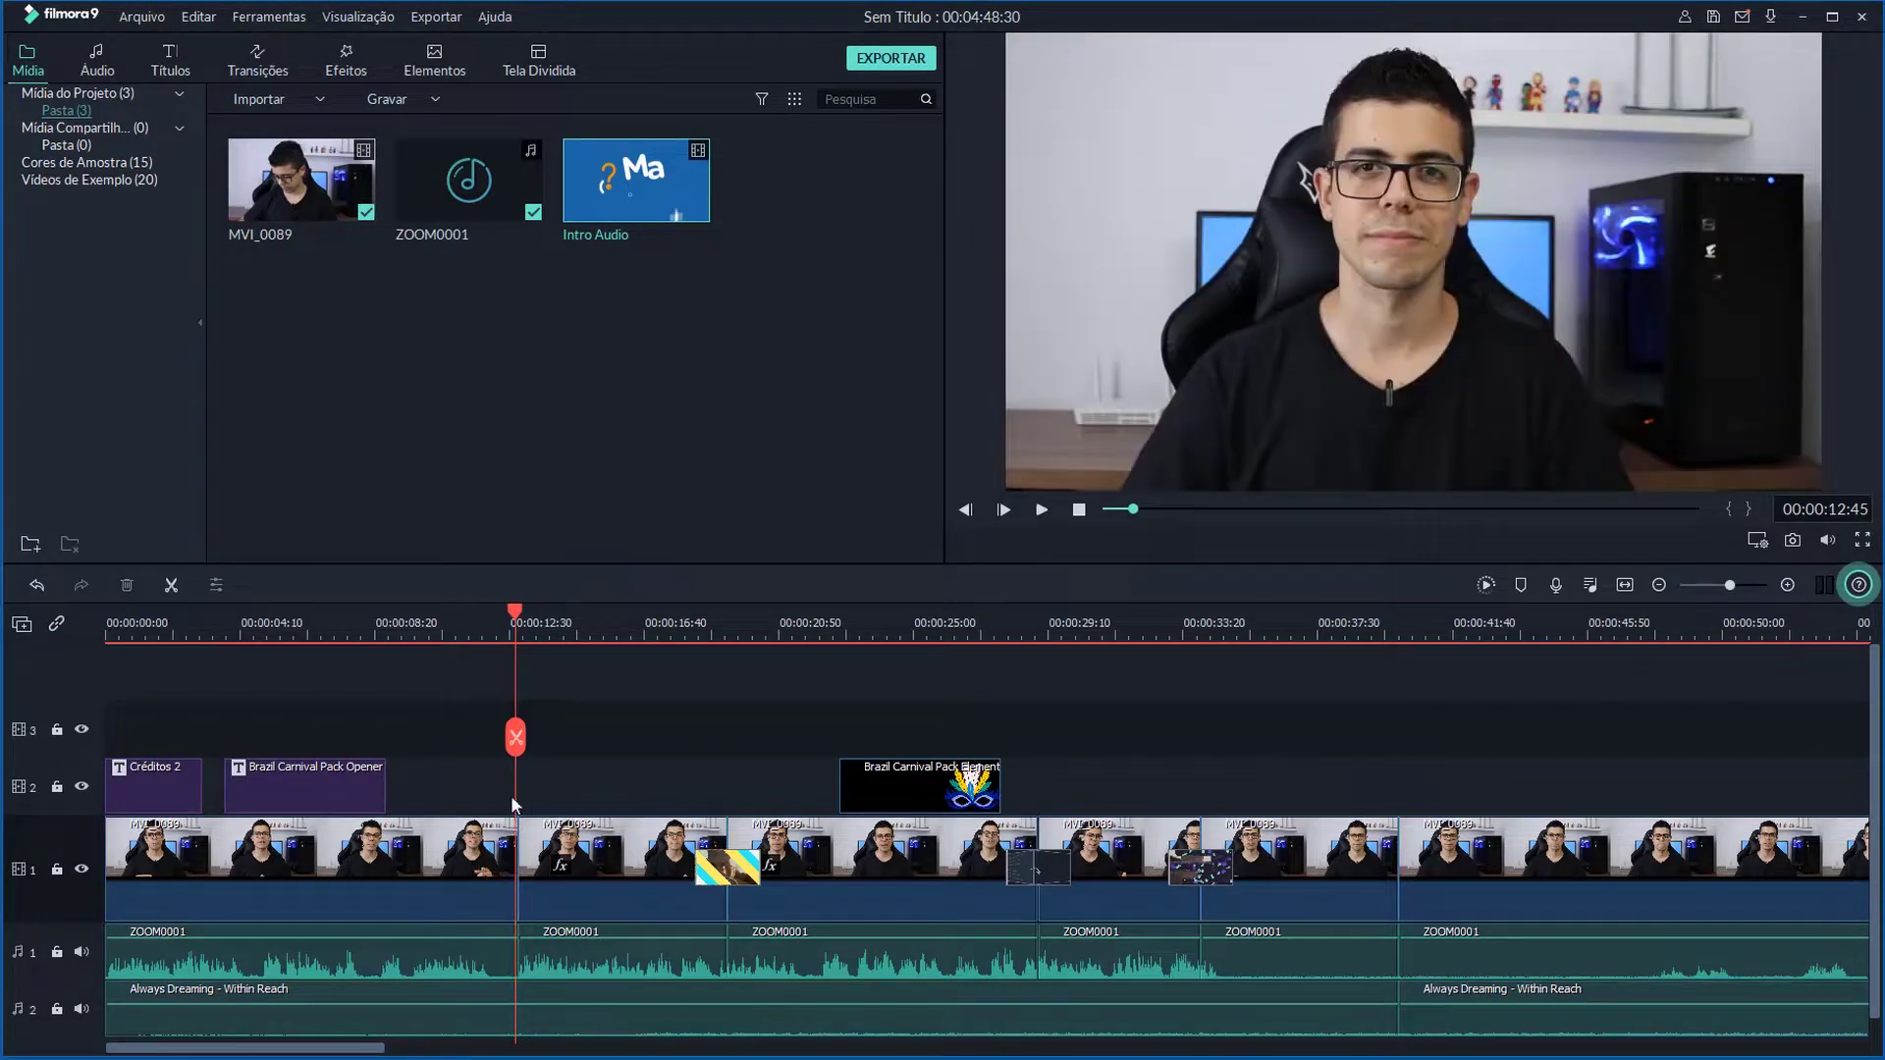
# - Play back the end of the first take, cut all tracks at 00:00:12:00 and delete the leftover piece before the second clip
pyautogui.click(466, 625)
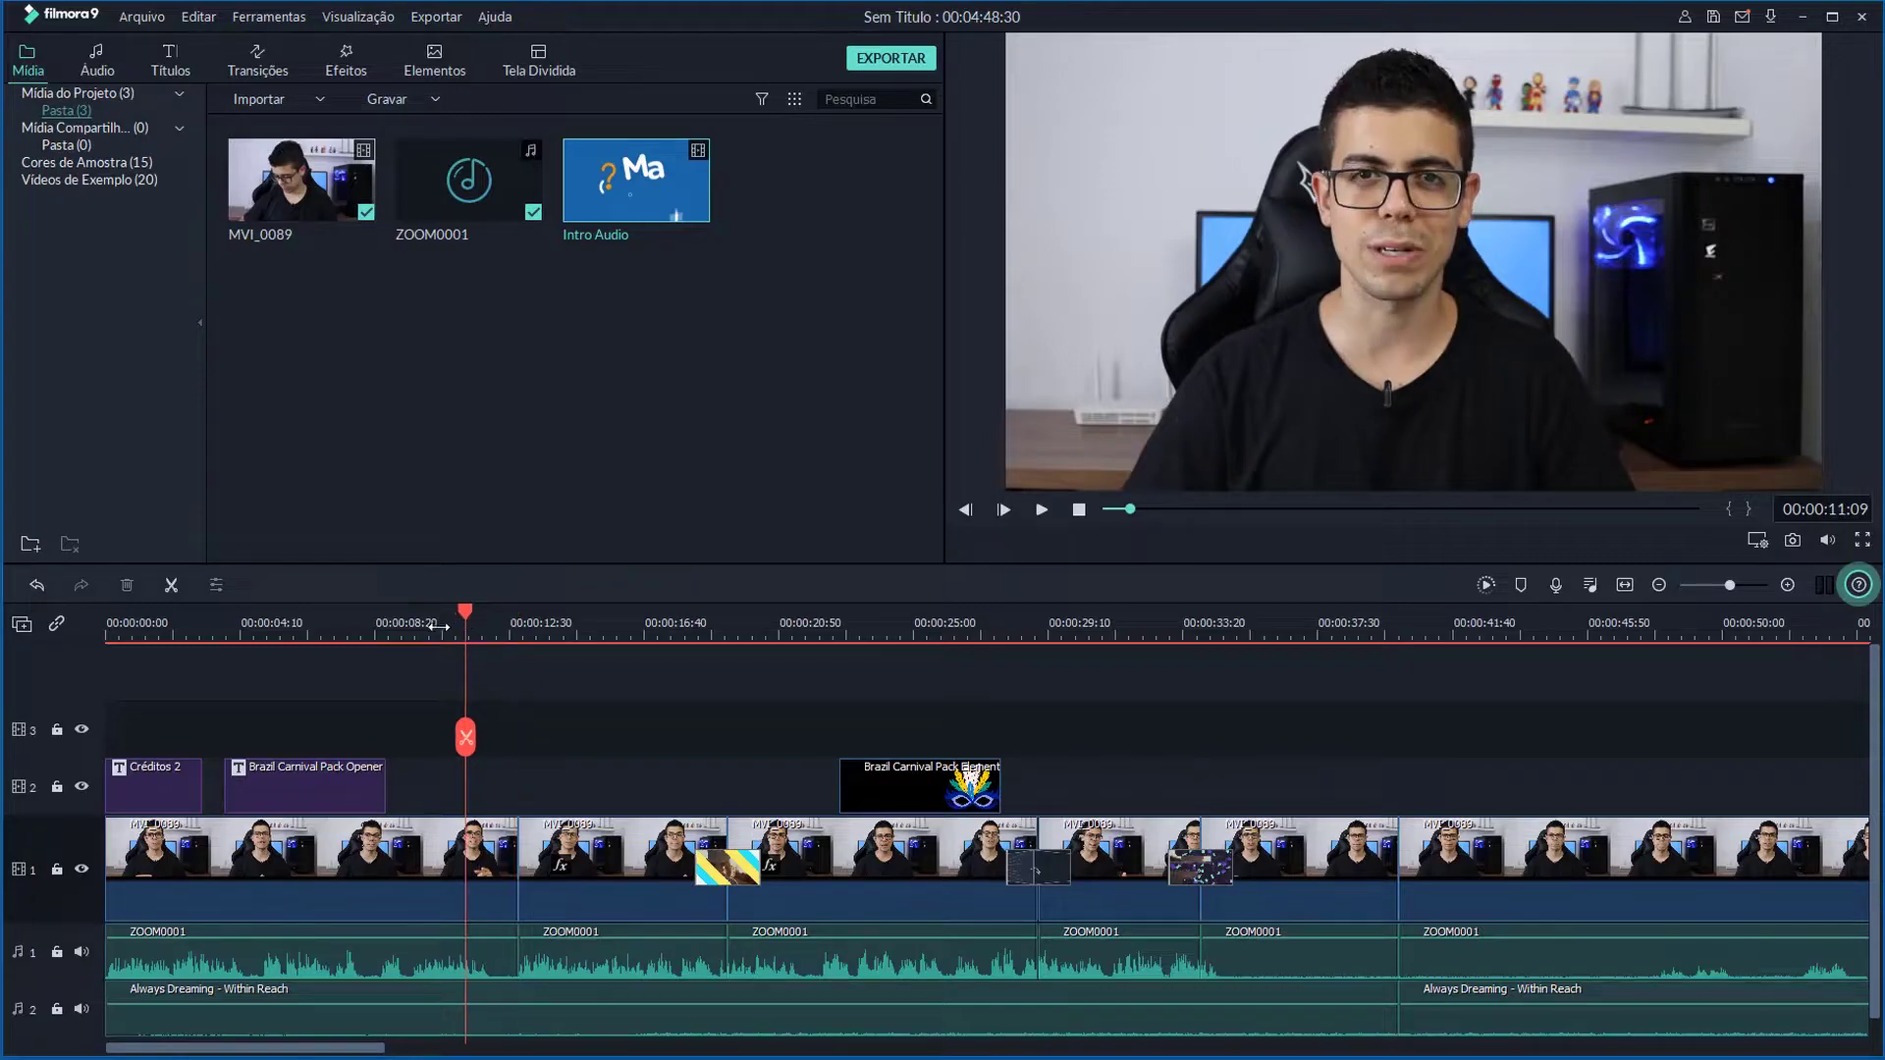
pyautogui.press('space')
pyautogui.click(407, 625)
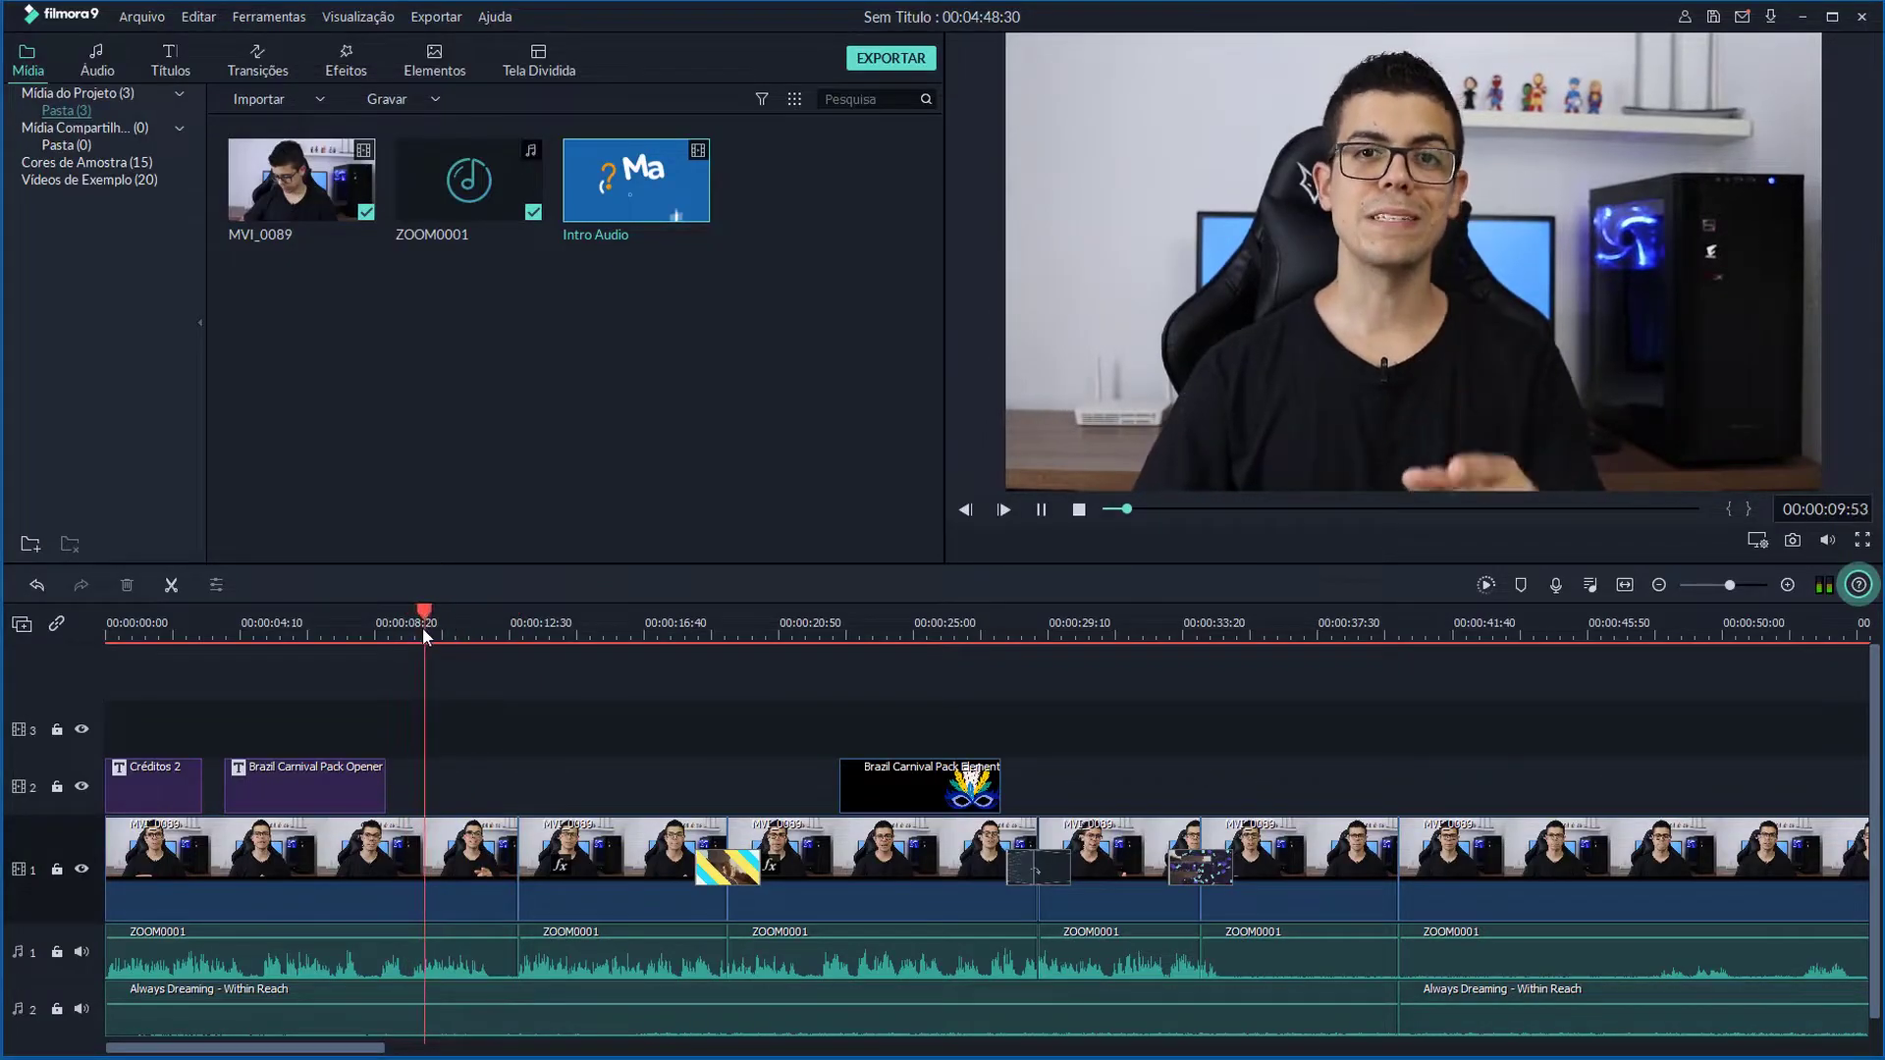
pyautogui.press('space')
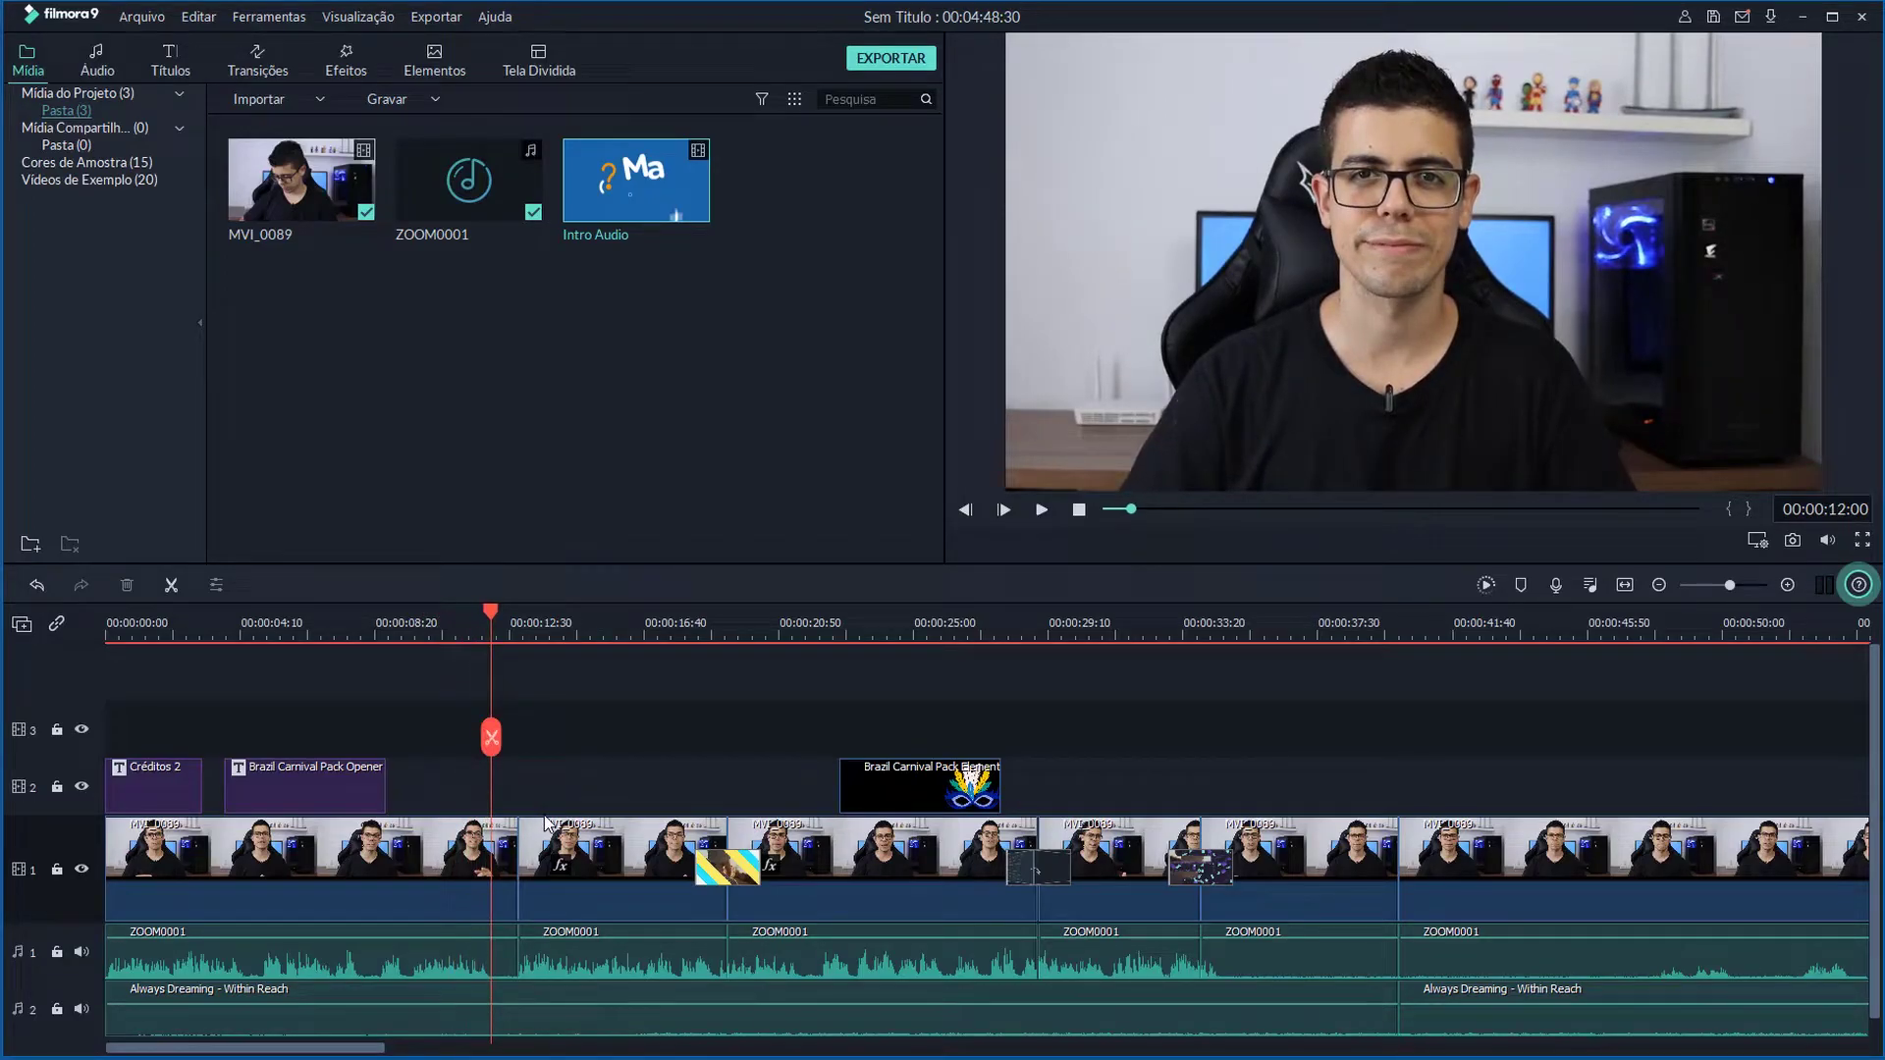
pyautogui.click(499, 842)
pyautogui.press('Delete')
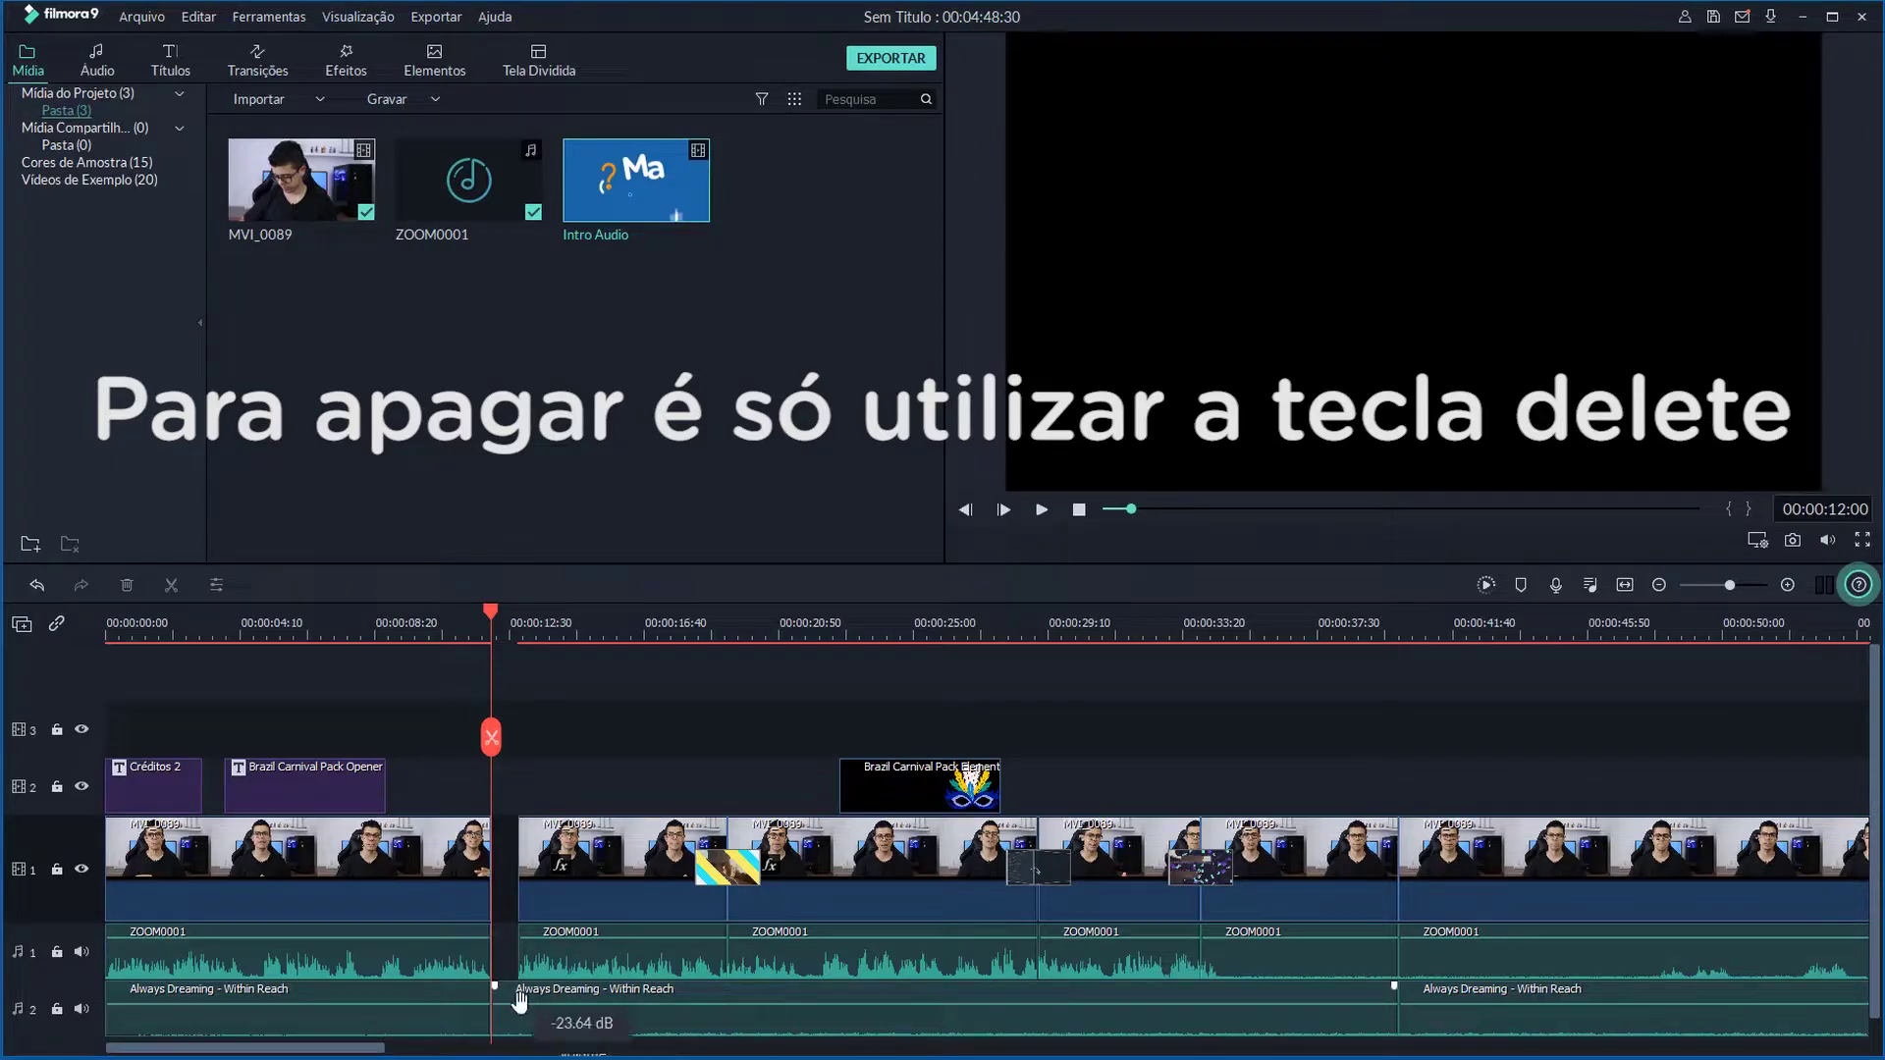
# - Close the empty gap between the first and second clips
pyautogui.scroll(1, 518, 785)
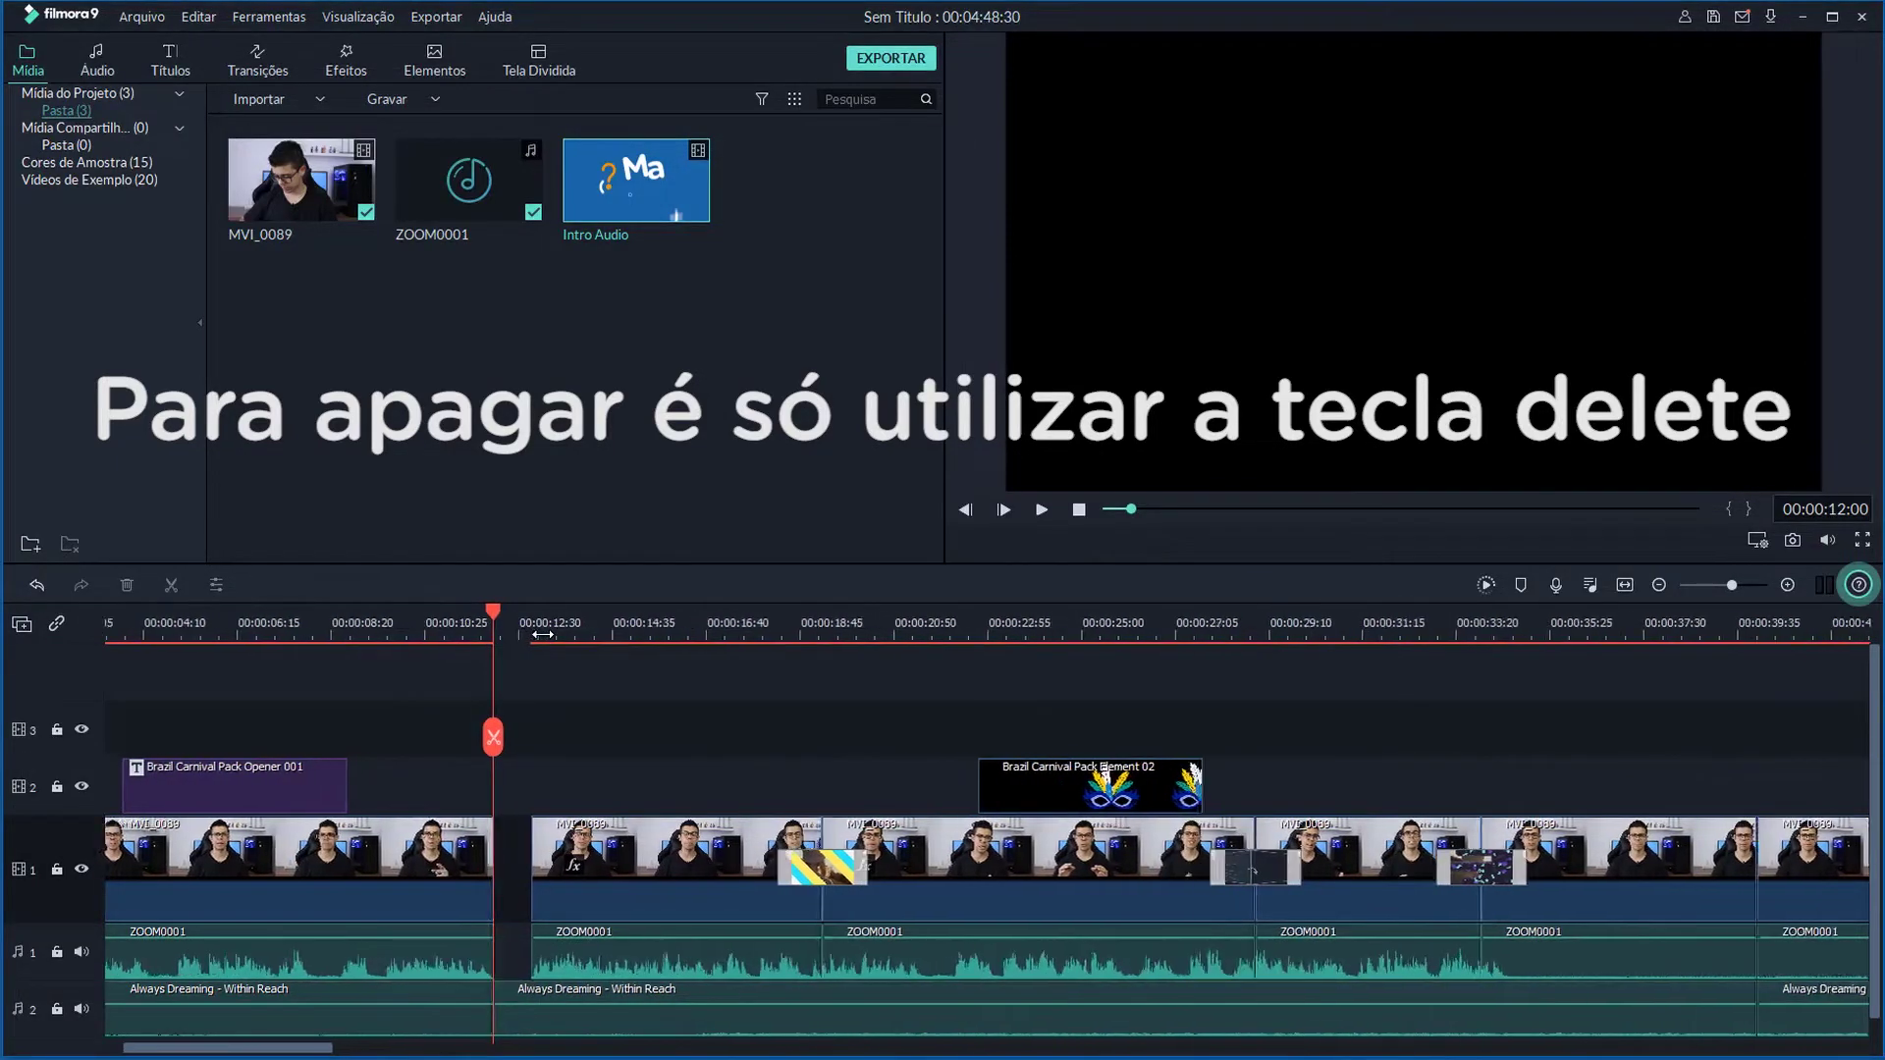
pyautogui.scroll(1, 543, 635)
pyautogui.click(511, 850)
pyautogui.press('Delete')
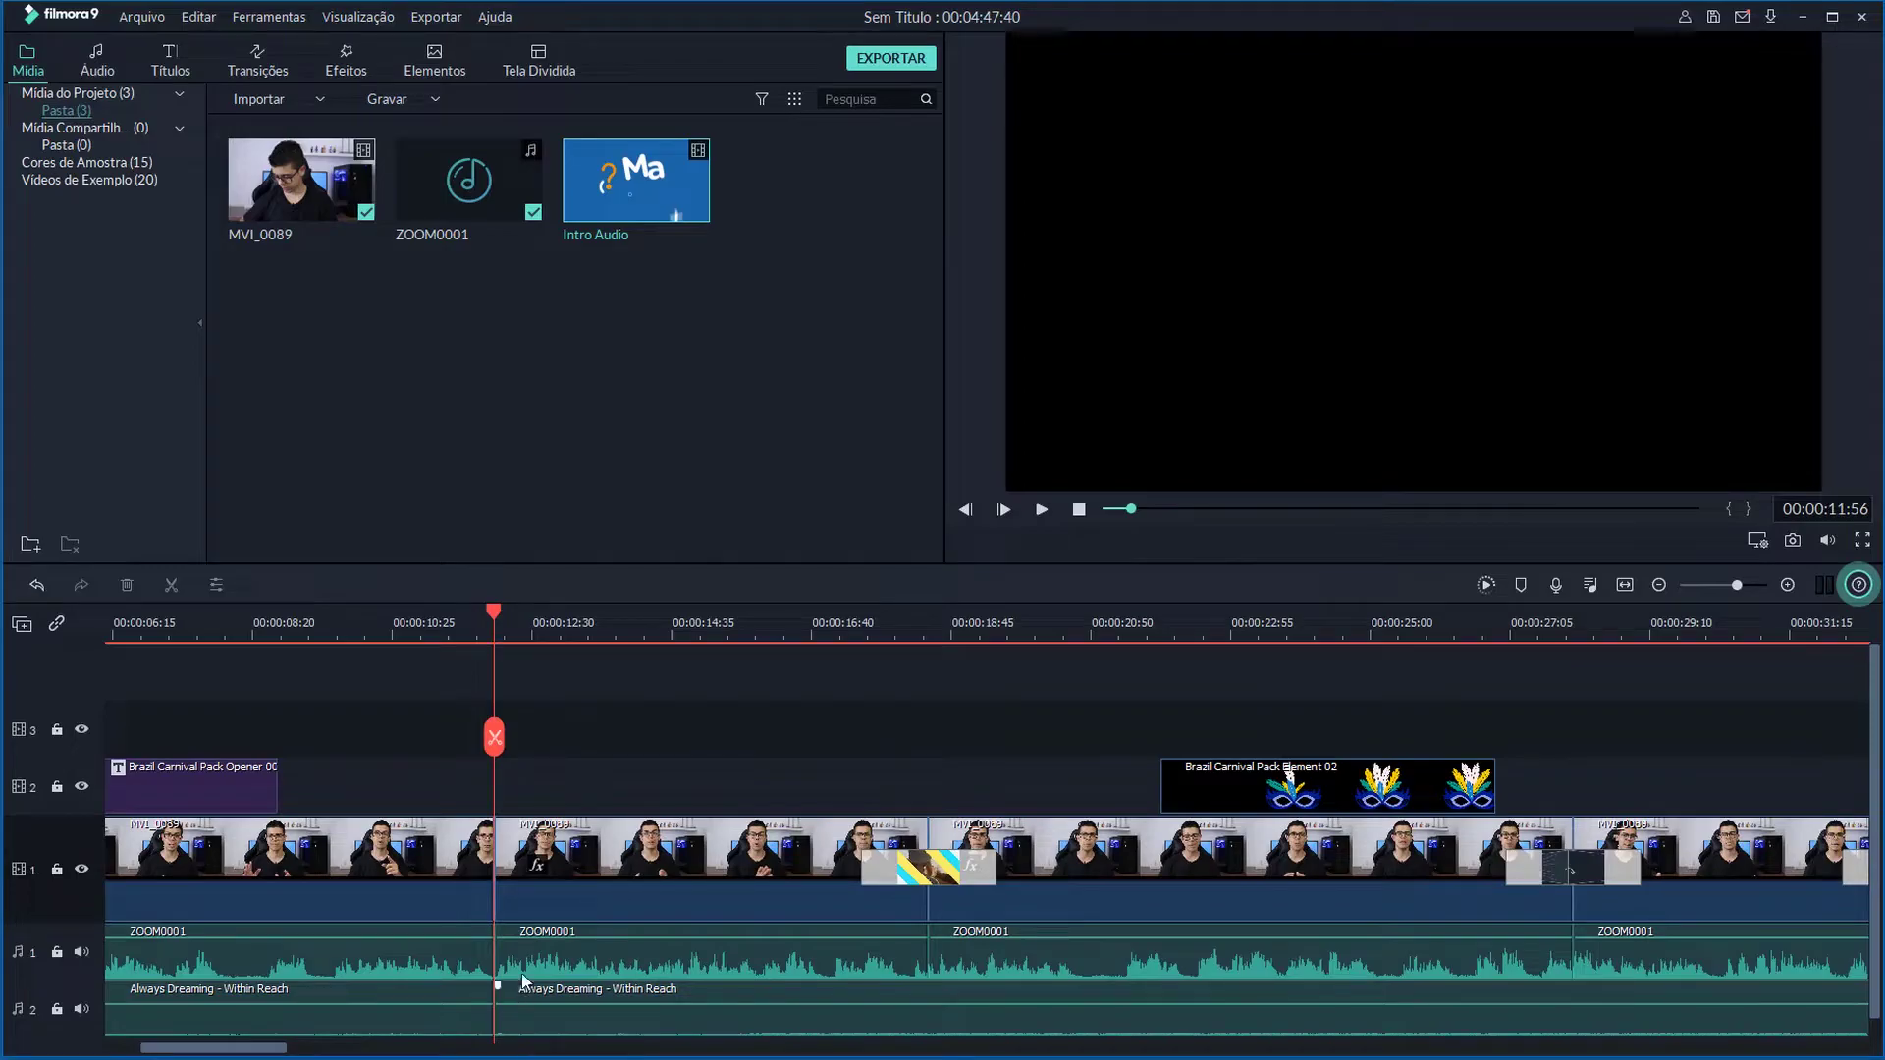
# - Place the Intro Audio clip on video track 2 so that it spans the first cut between the takes
pyautogui.click(599, 622)
pyautogui.click(450, 622)
pyautogui.click(514, 629)
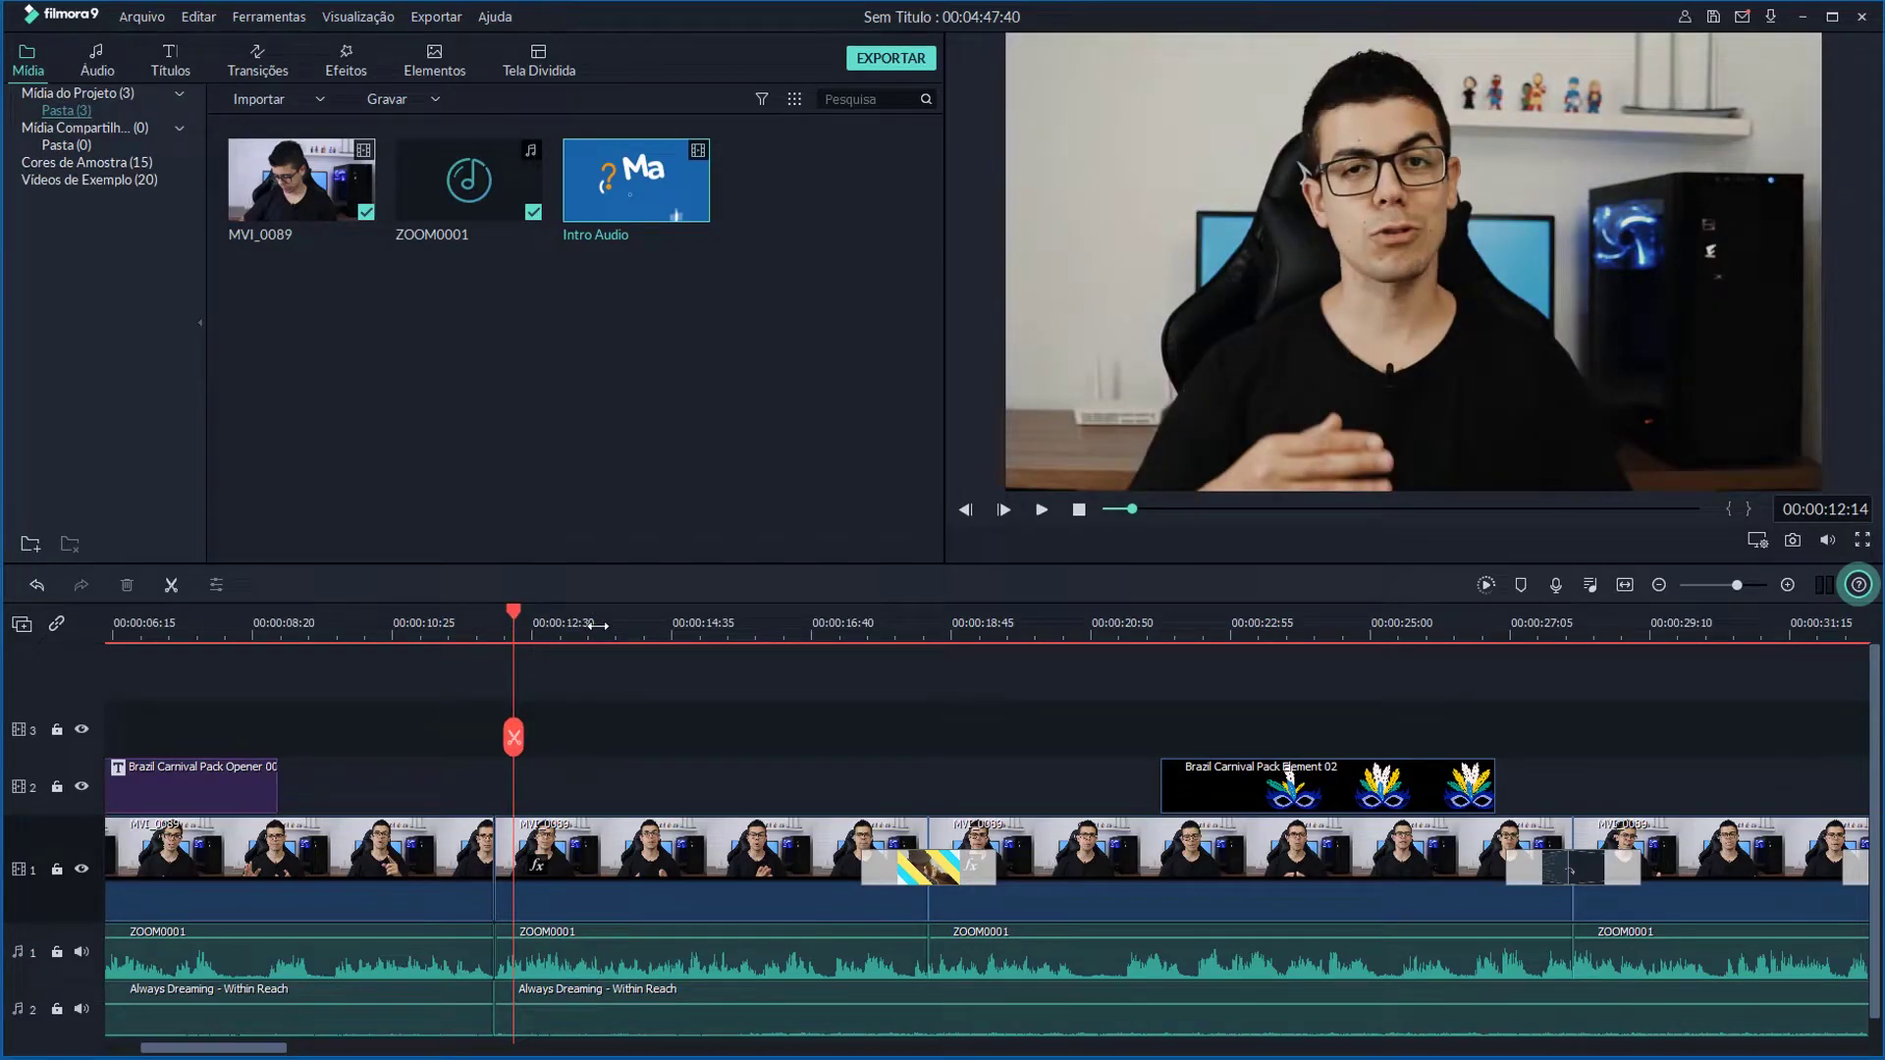
pyautogui.scroll(3, 596, 624)
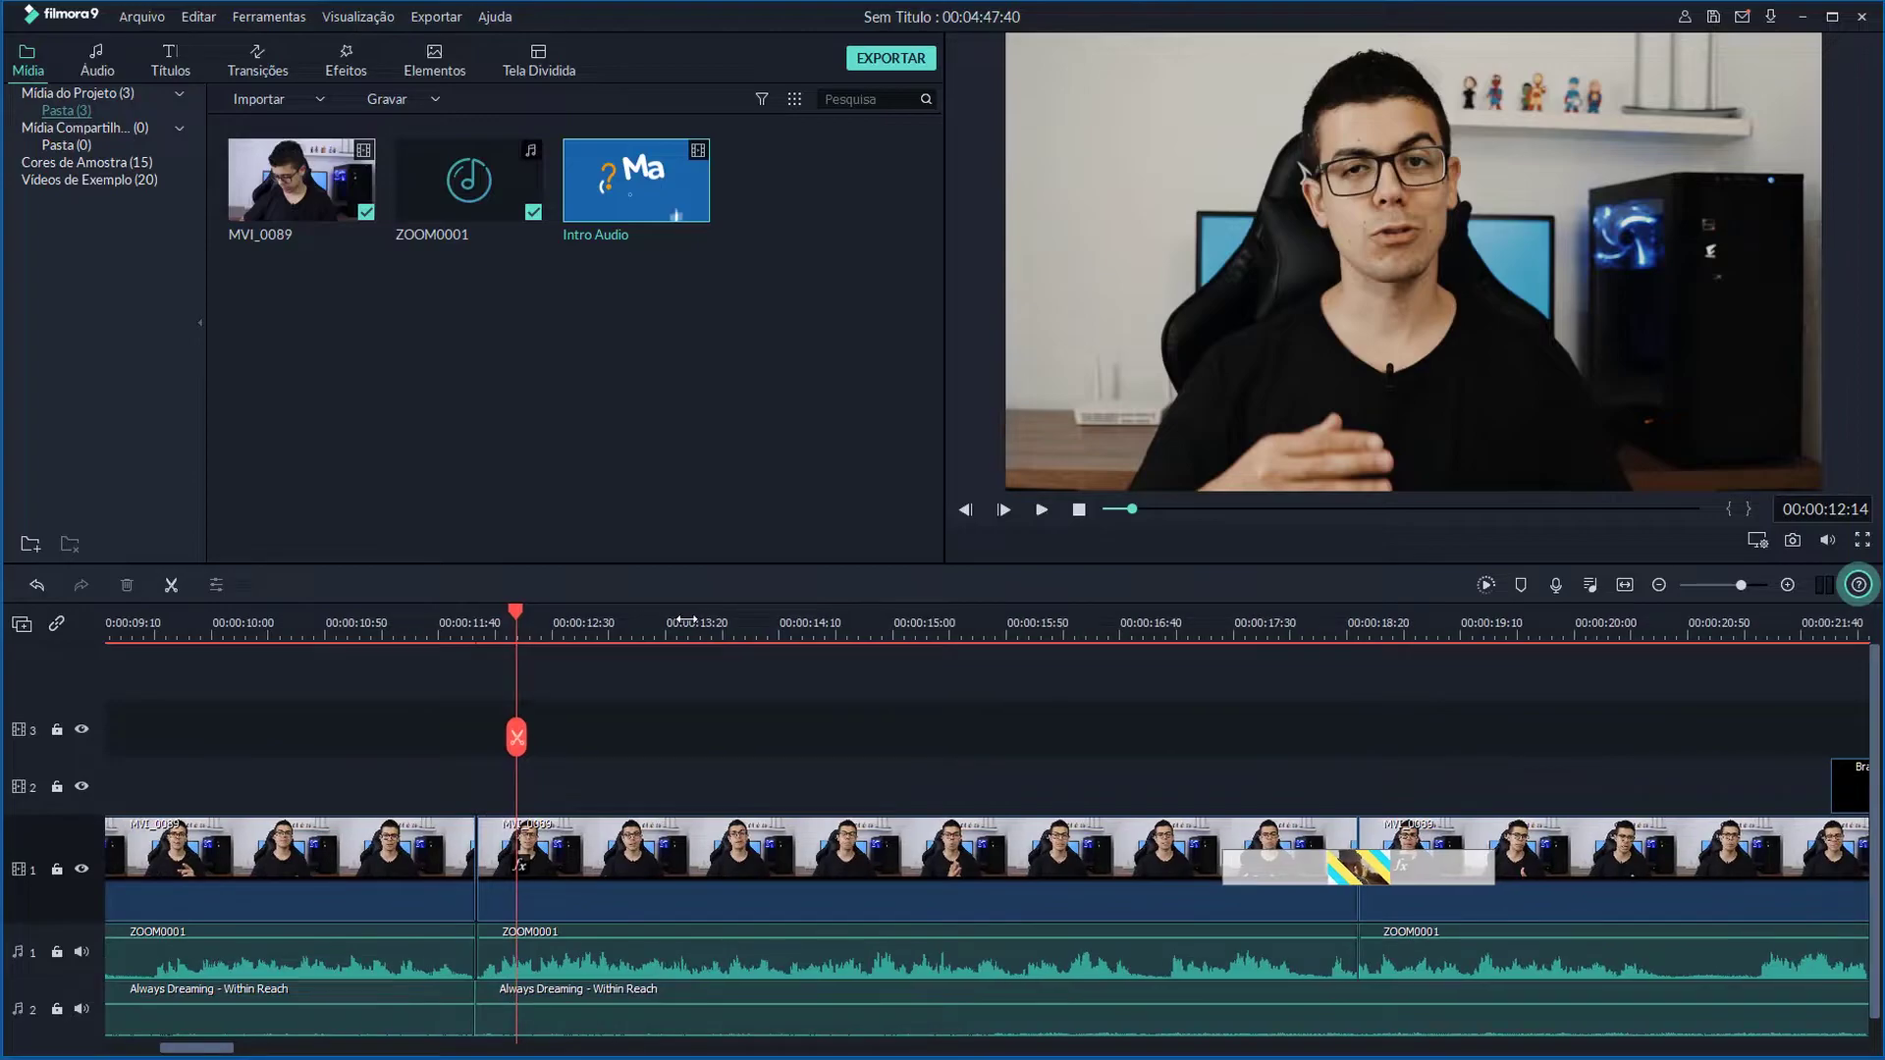
pyautogui.scroll(2, 707, 623)
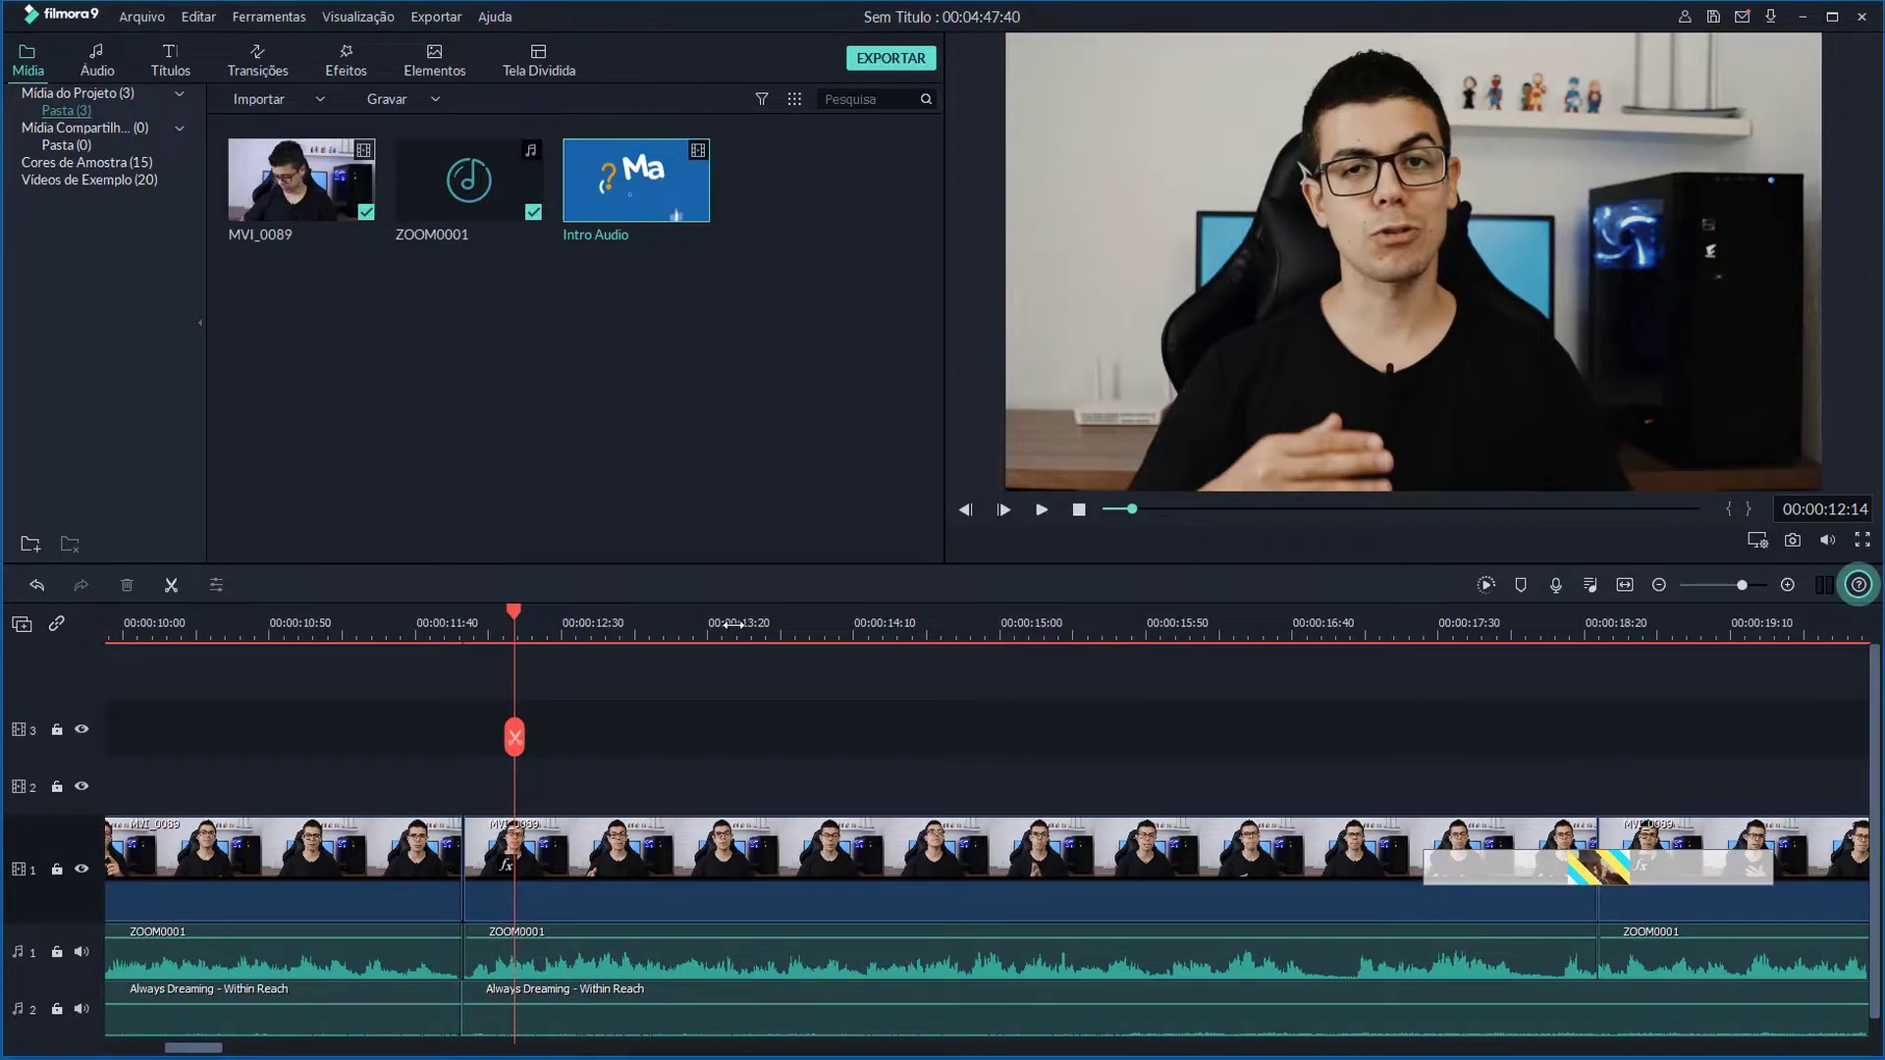
pyautogui.scroll(-2, 732, 624)
pyautogui.moveTo(610, 204); pyautogui.dragTo(284, 771)
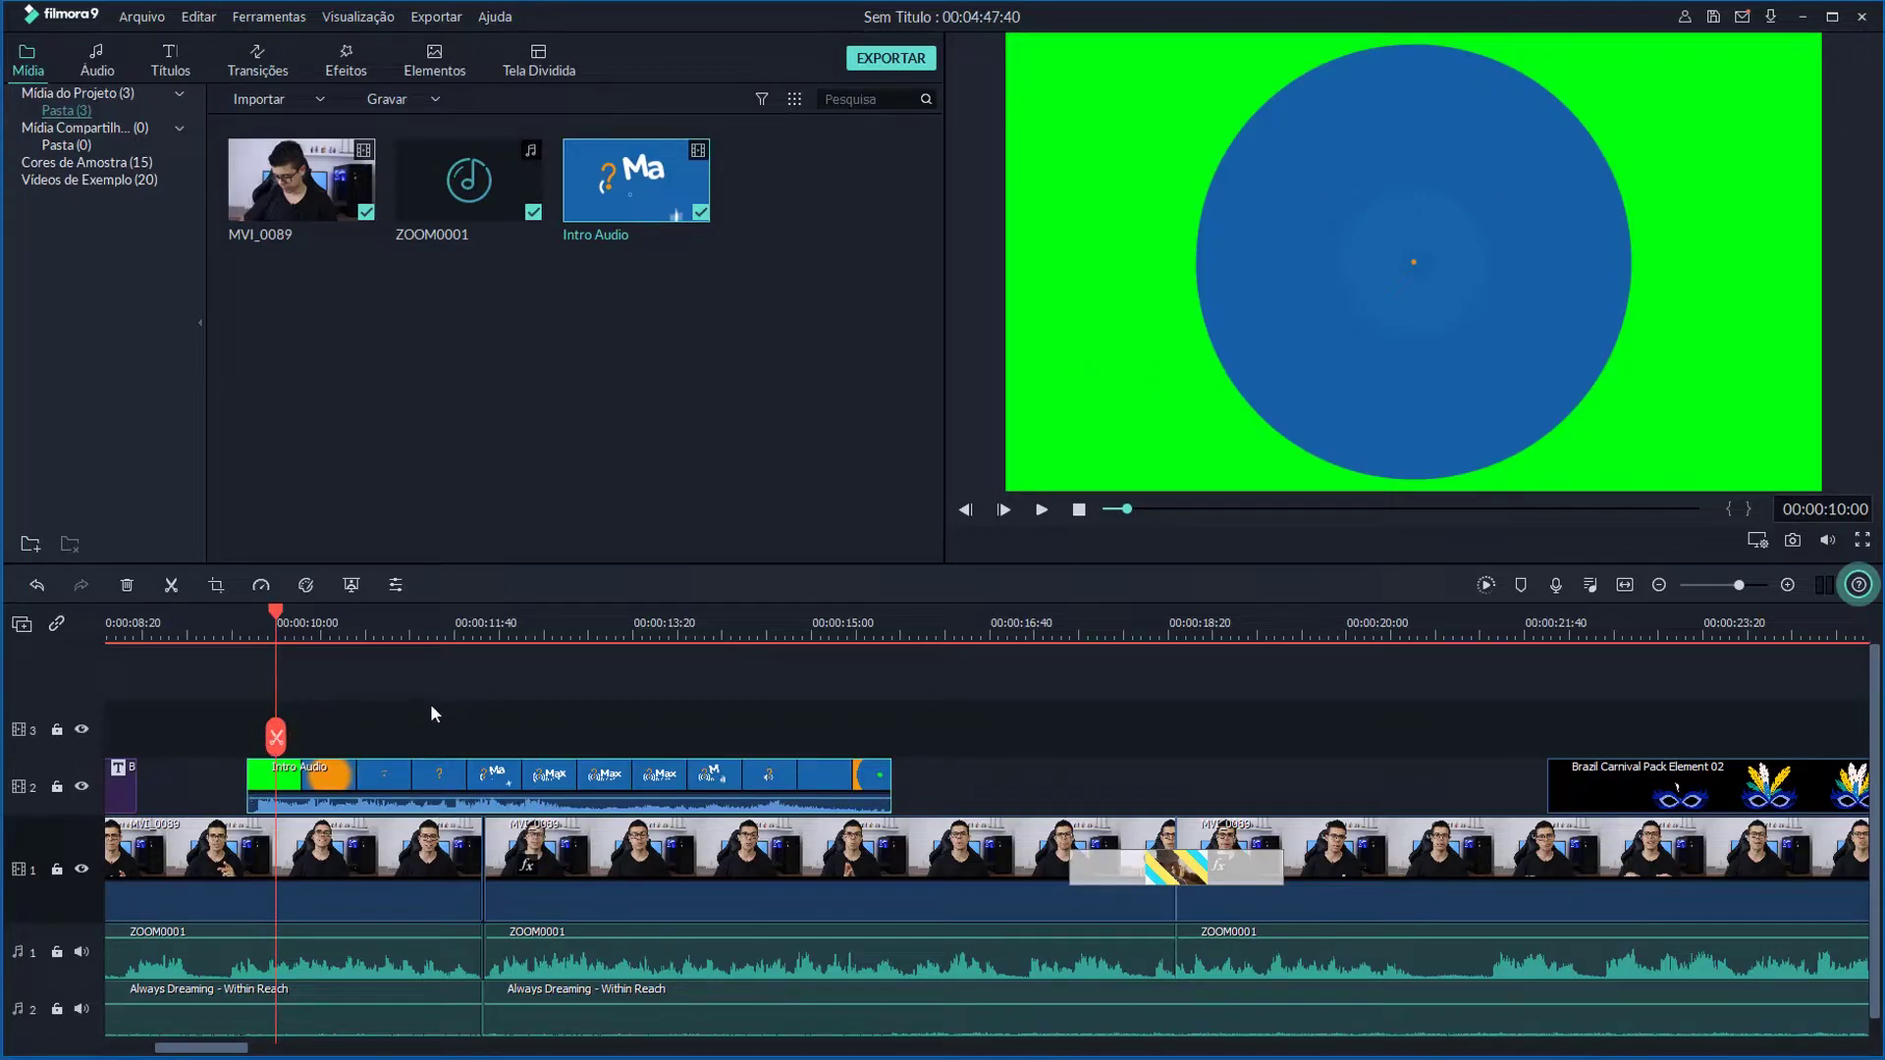
# - Enable Chroma Key on the Intro Audio clip and sample its green background as the key color
pyautogui.doubleClick(336, 771)
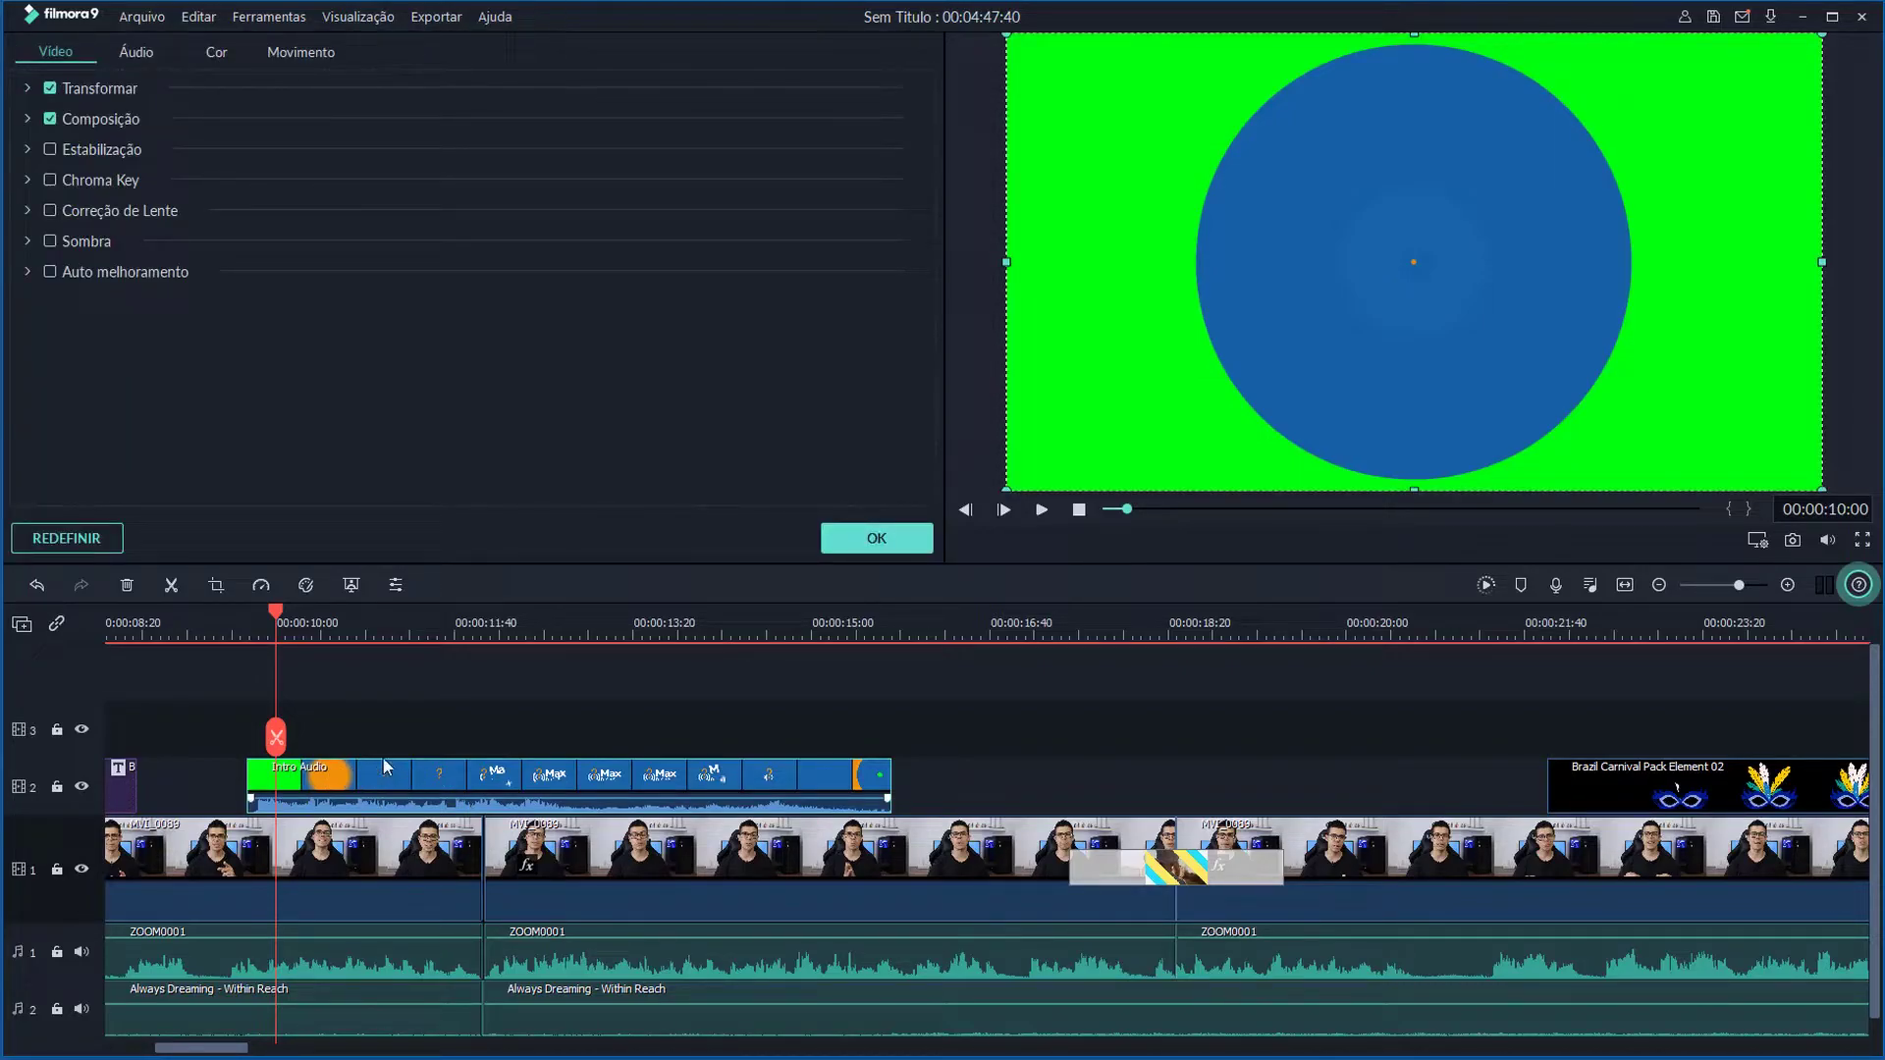
pyautogui.click(98, 182)
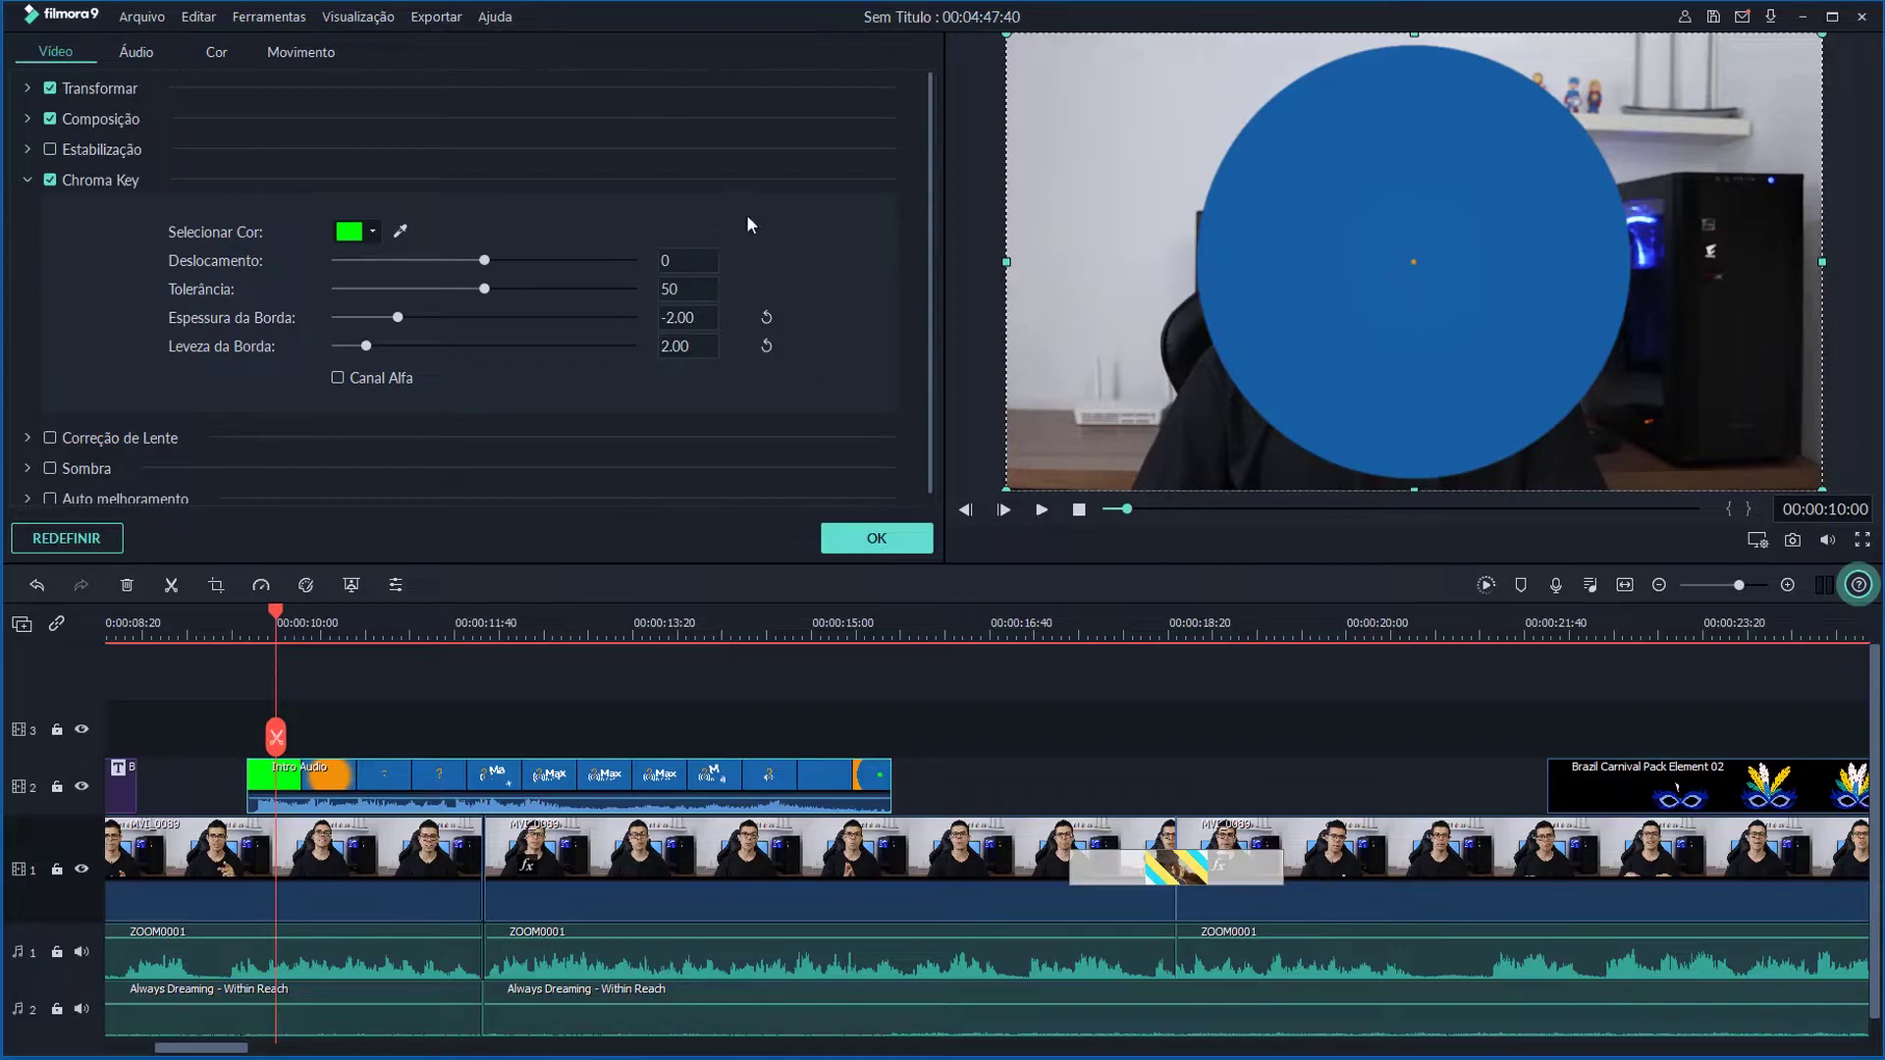
pyautogui.click(400, 230)
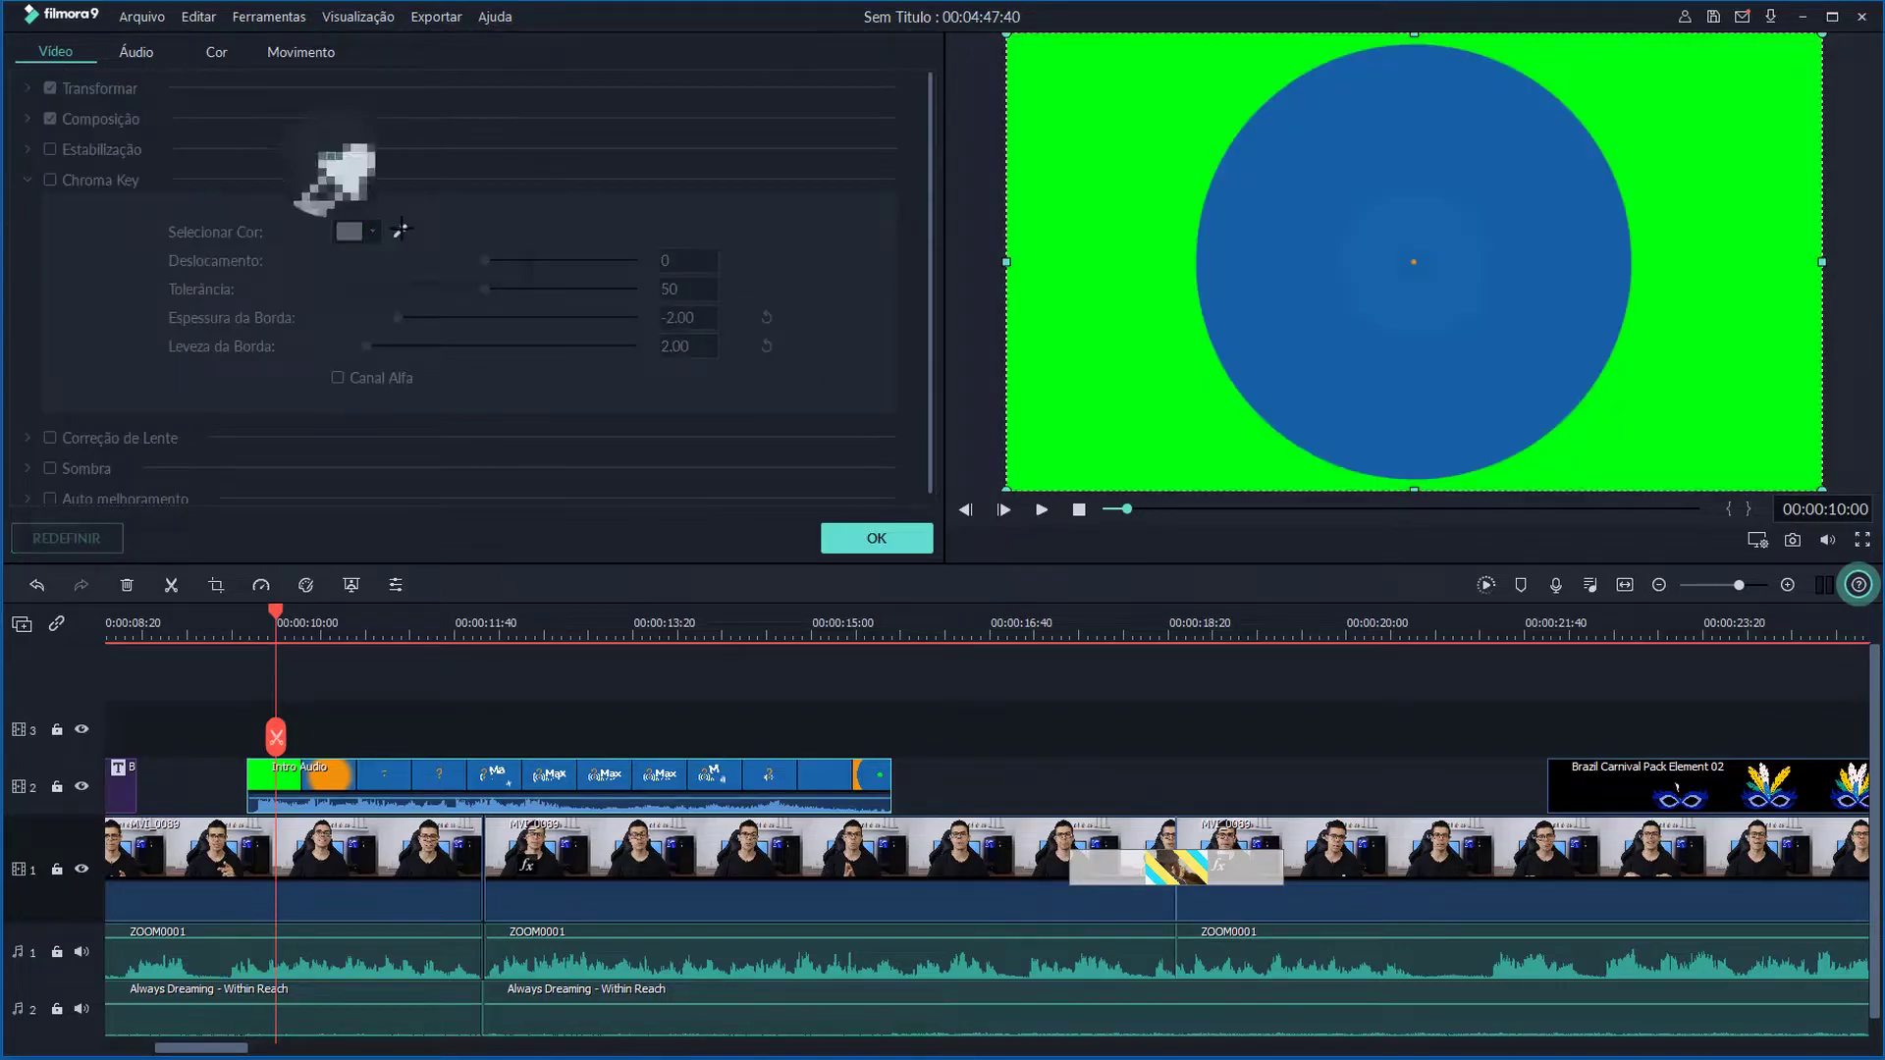
pyautogui.click(1119, 235)
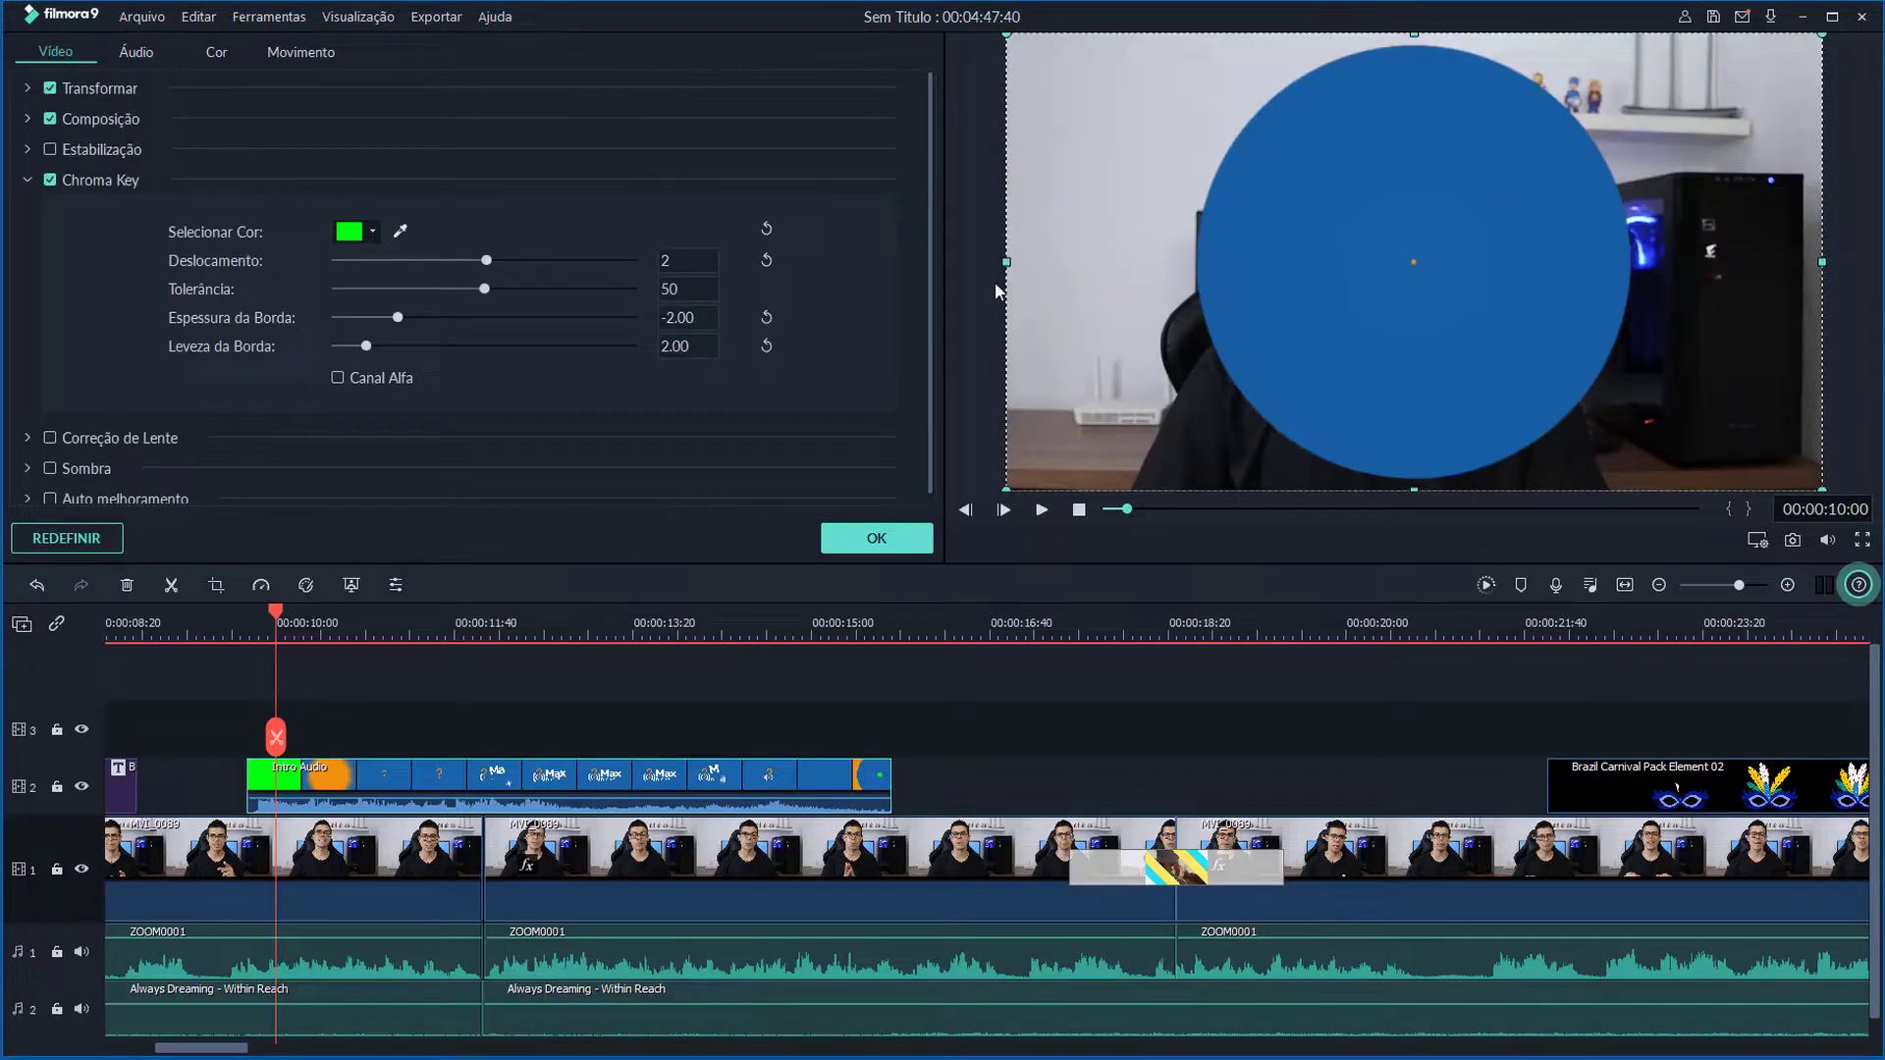
# - Preview the keyed intro and shift the Intro Audio clip later on video track 2, to start near 00:00:10:00
pyautogui.click(242, 620)
pyautogui.press('space')
pyautogui.moveTo(422, 776); pyautogui.dragTo(485, 776)
pyautogui.moveTo(482, 793)
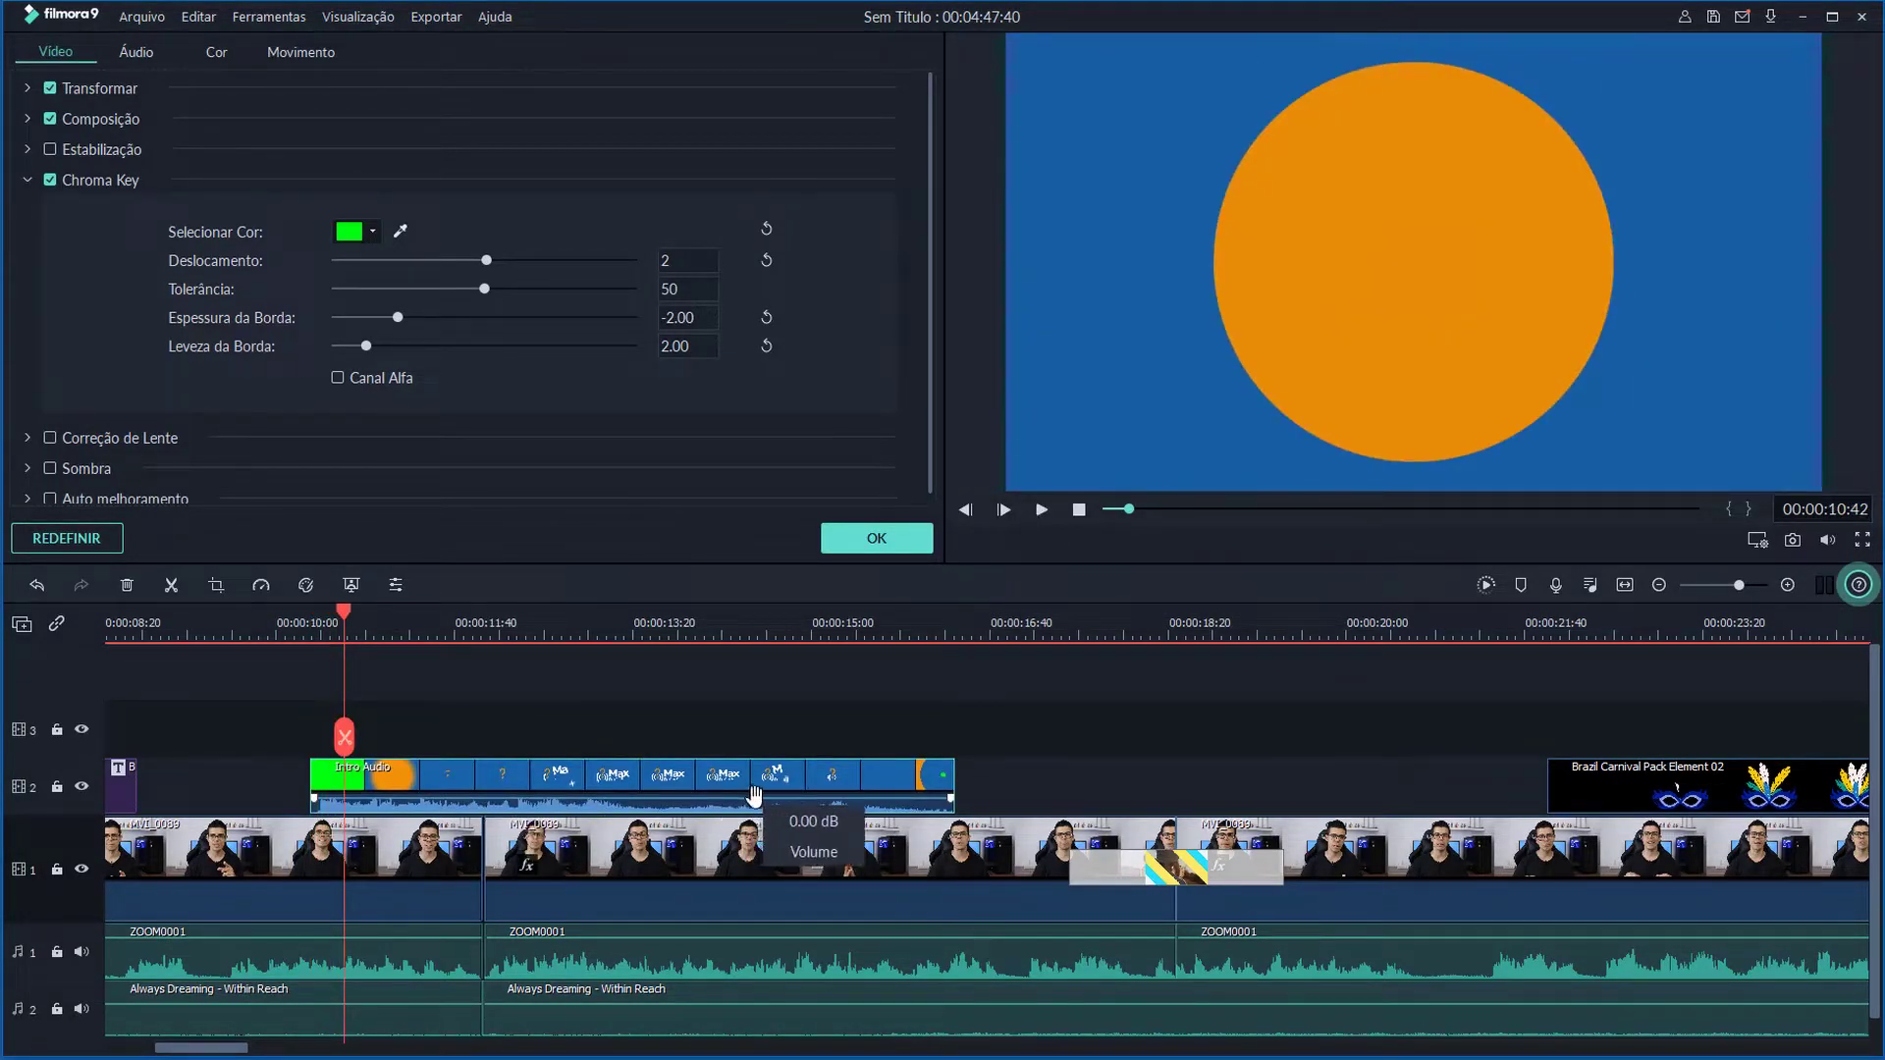
# - Enlarge video track 2 and lower the volume of the Intro Audio clip
pyautogui.click(497, 798)
pyautogui.moveTo(50, 754); pyautogui.dragTo(62, 720)
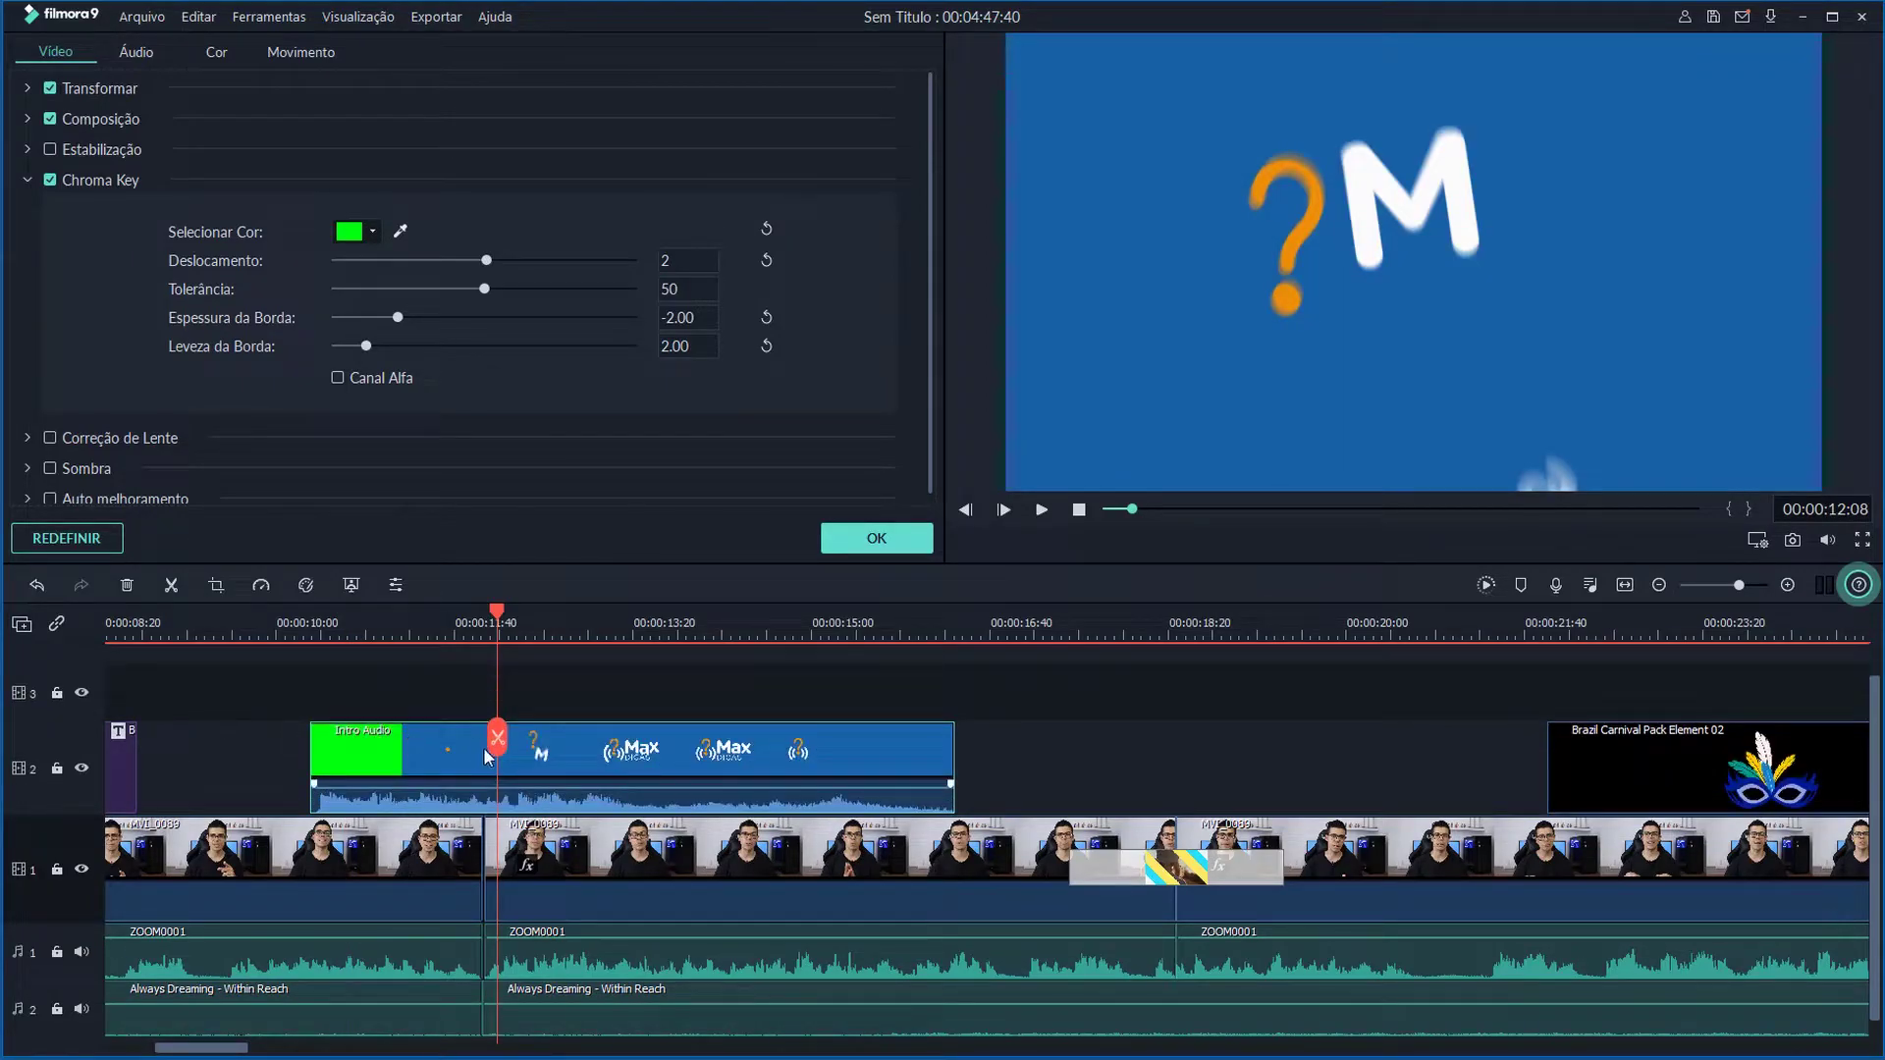
pyautogui.moveTo(624, 791)
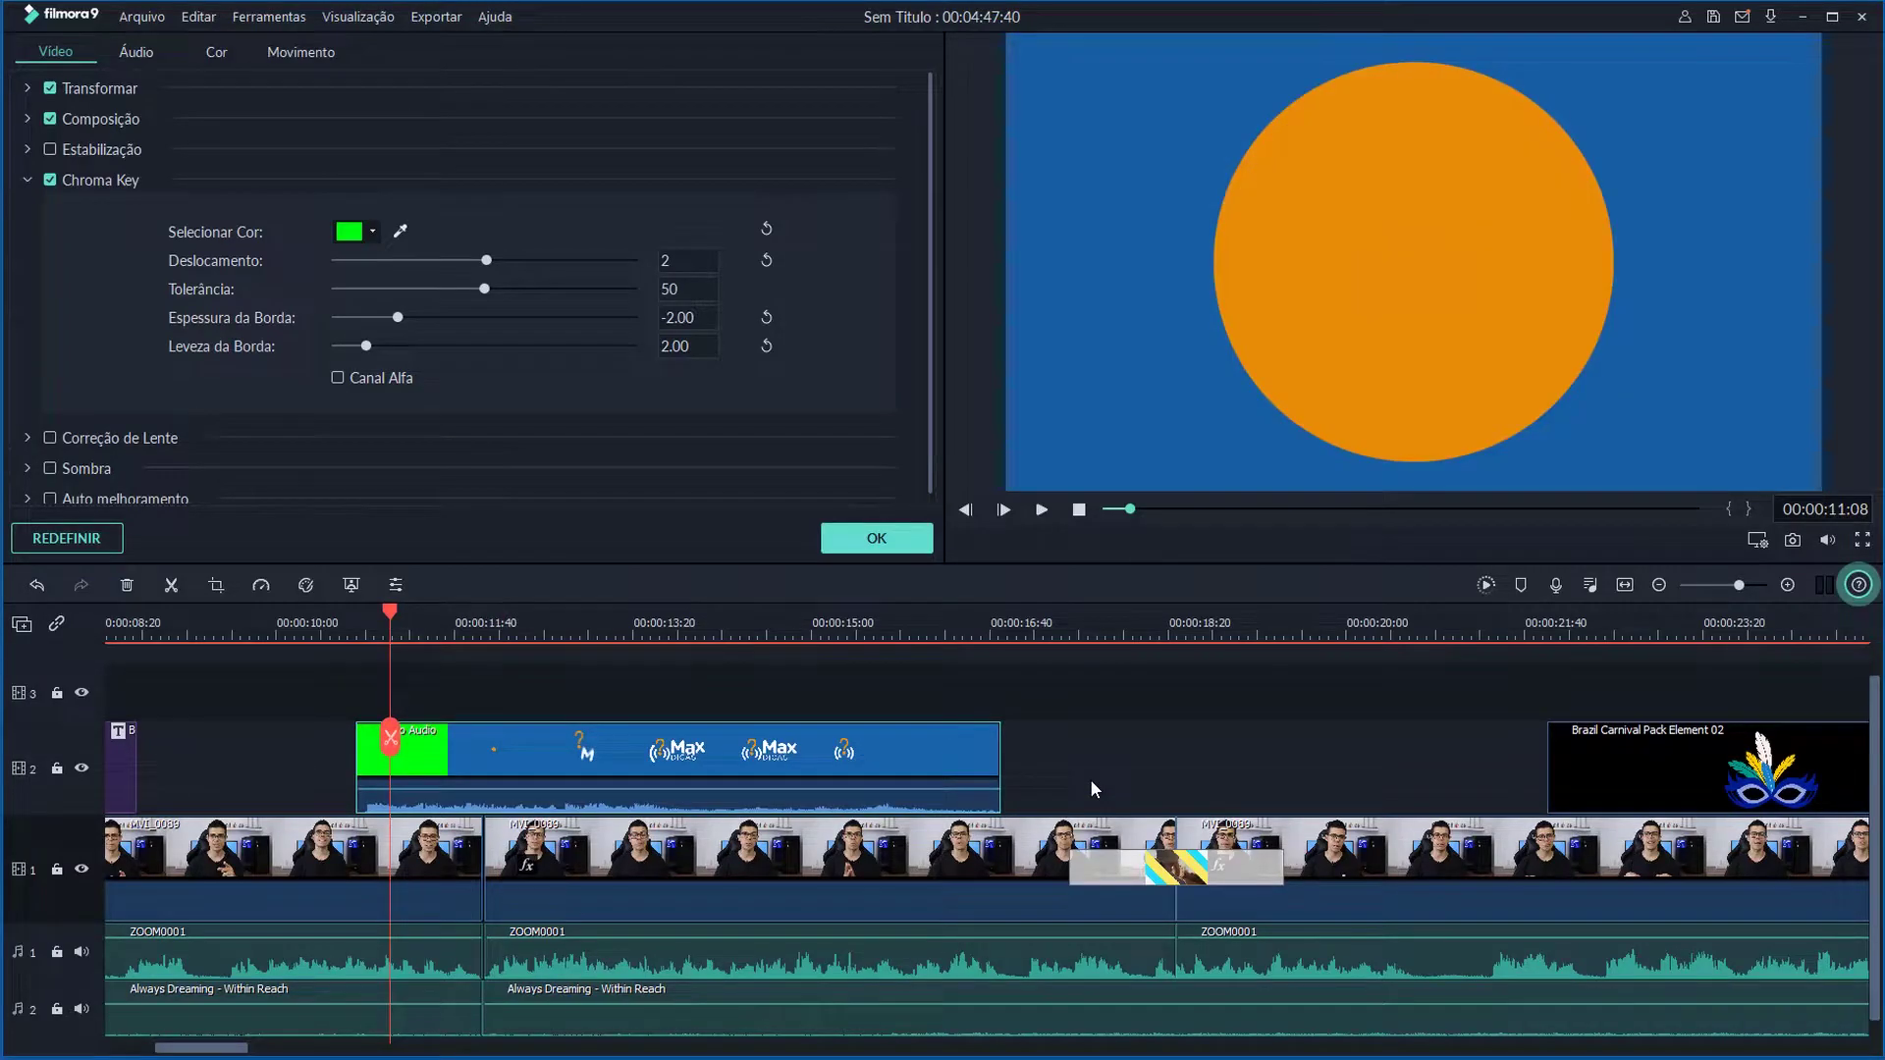
# - Move the clips after the first cut later so the second take starts at 00:00:17:08, beneath the intro's end
pyautogui.click(954, 827)
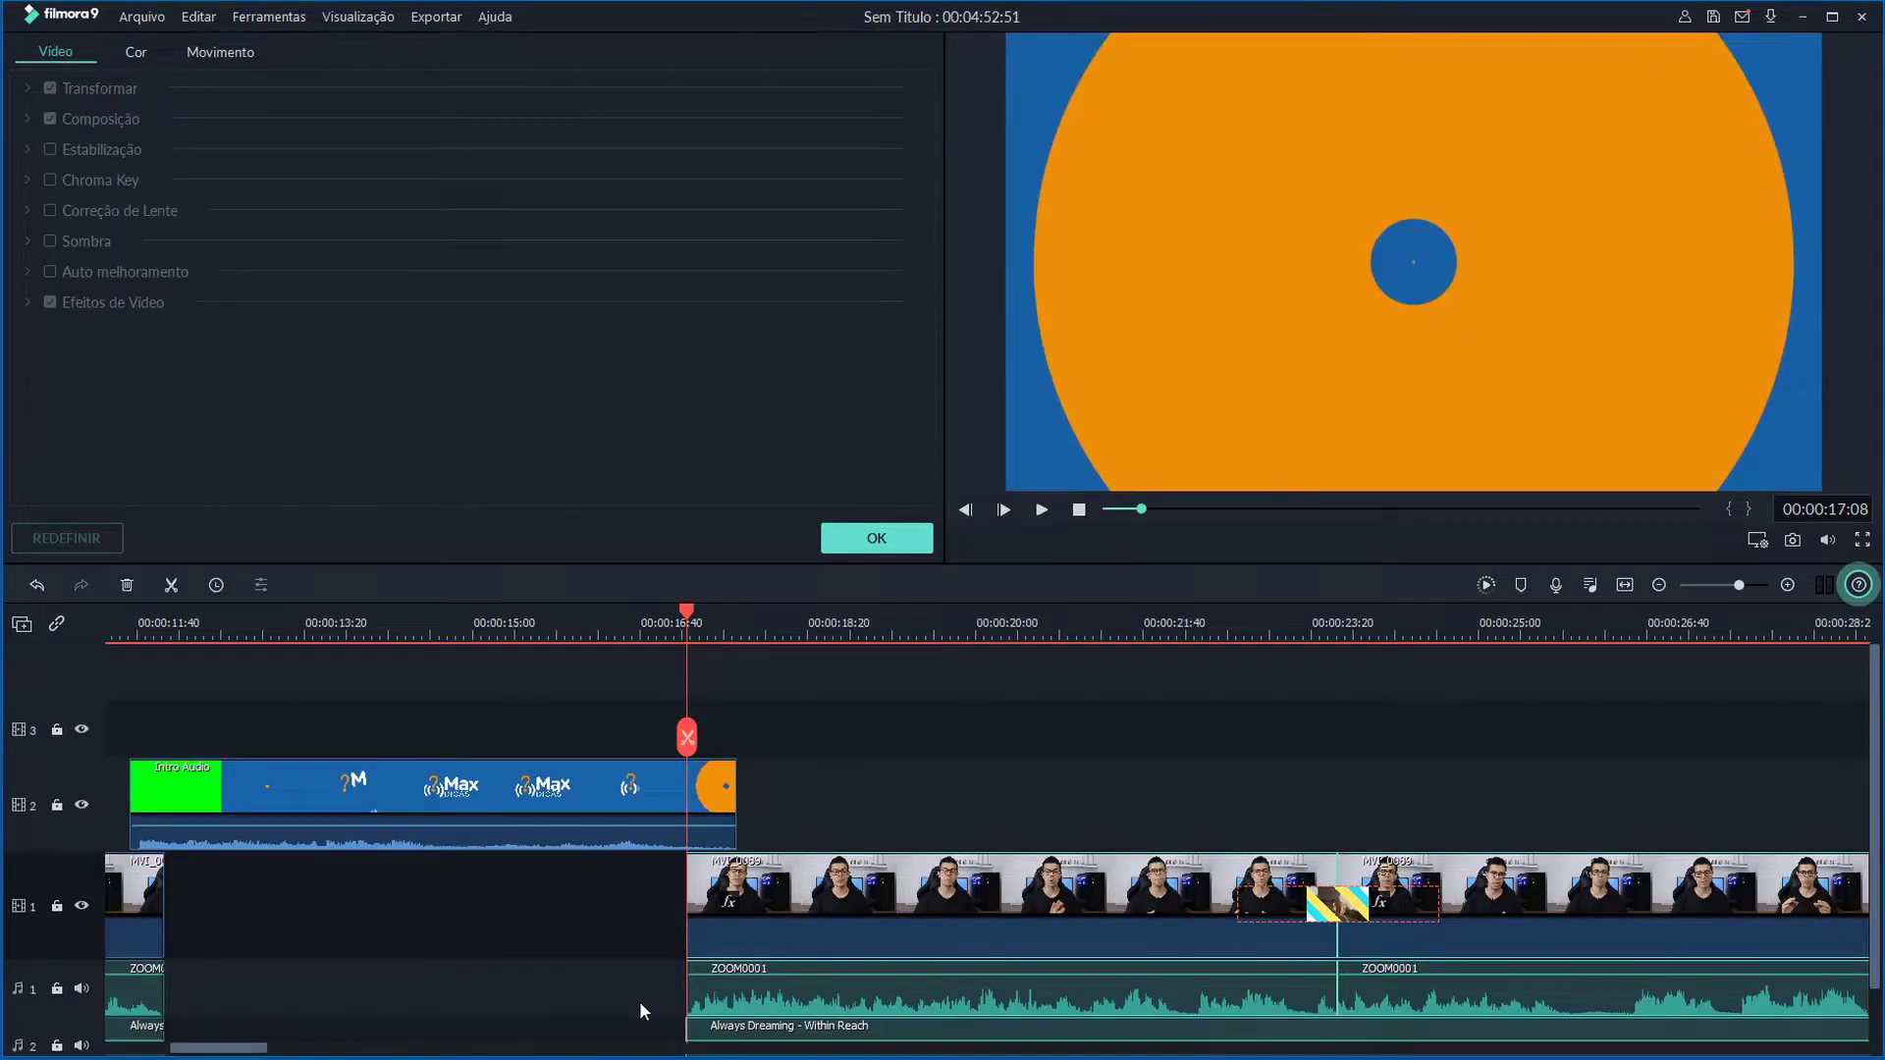
pyautogui.scroll(-2, 603, 882)
# - Replace the Créditos 2 title's text with the presenter's name and channel handle on two lines, and confirm
pyautogui.moveTo(233, 1052); pyautogui.dragTo(173, 1053)
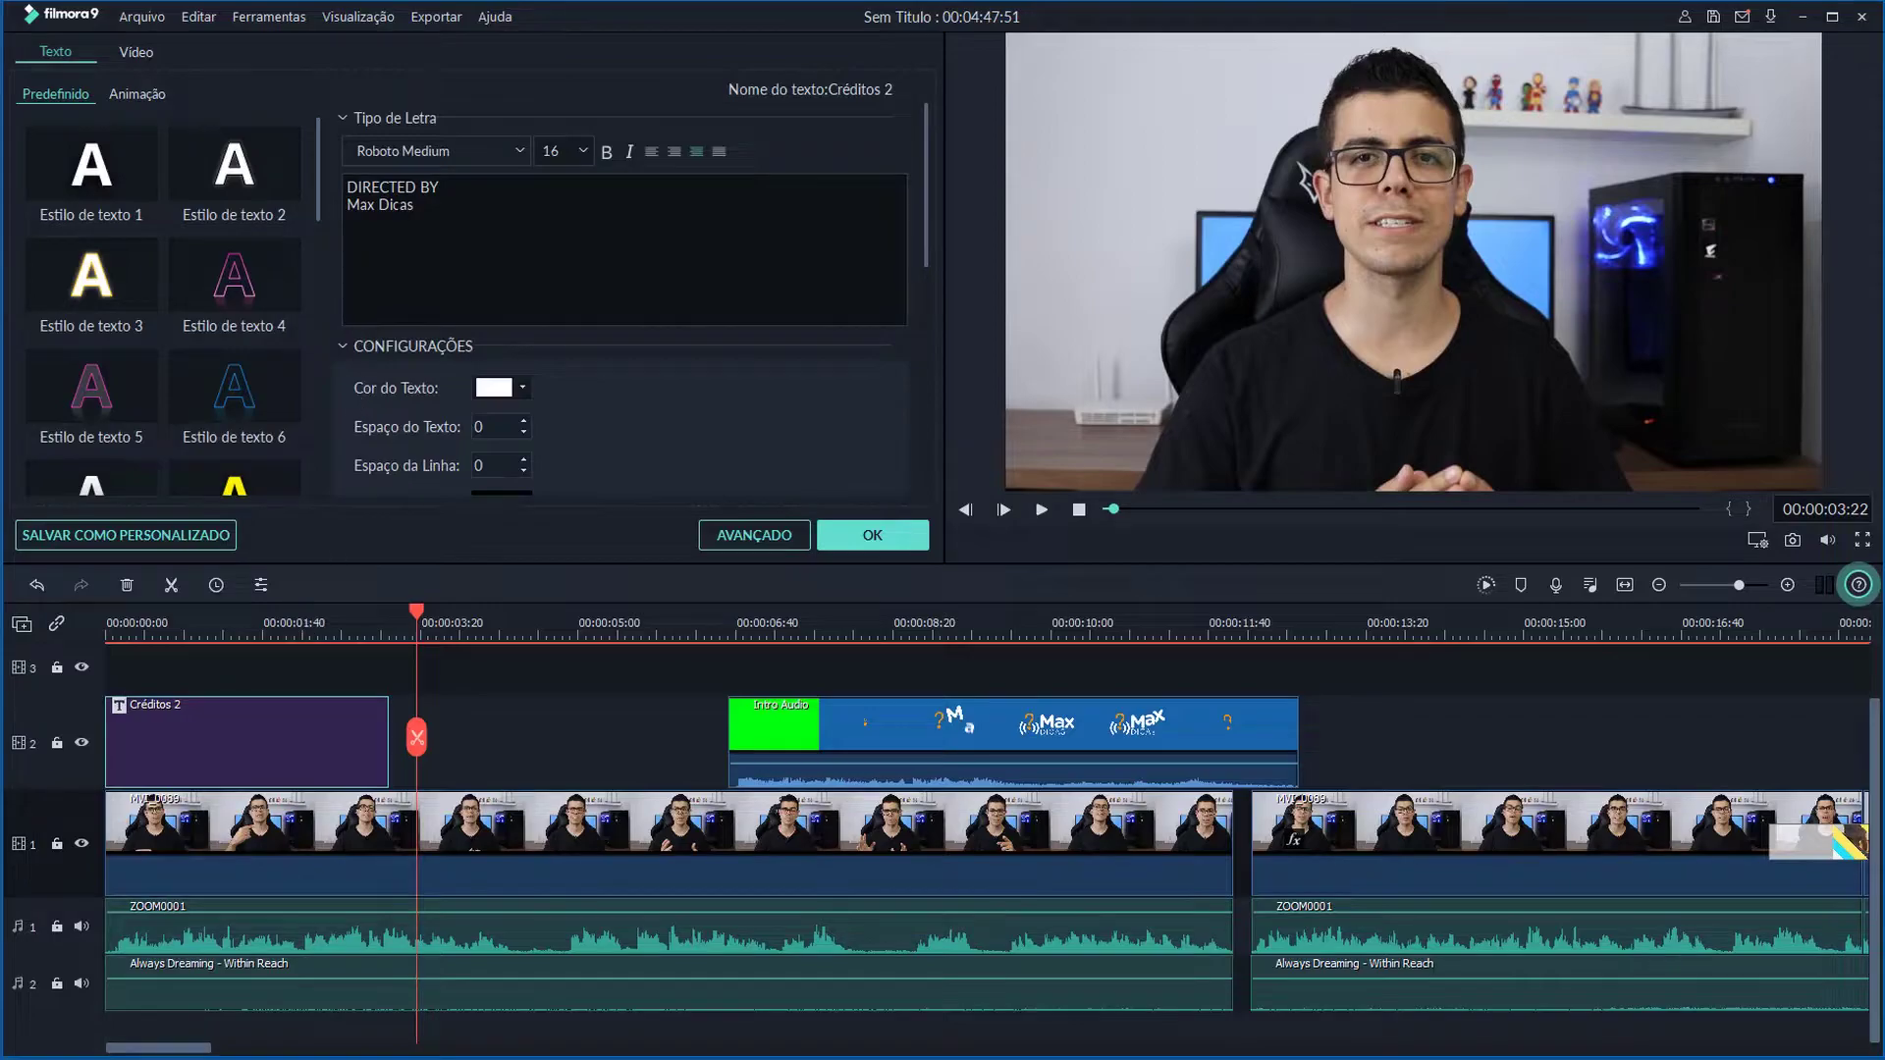
pyautogui.hotkey('shift', 'Home')
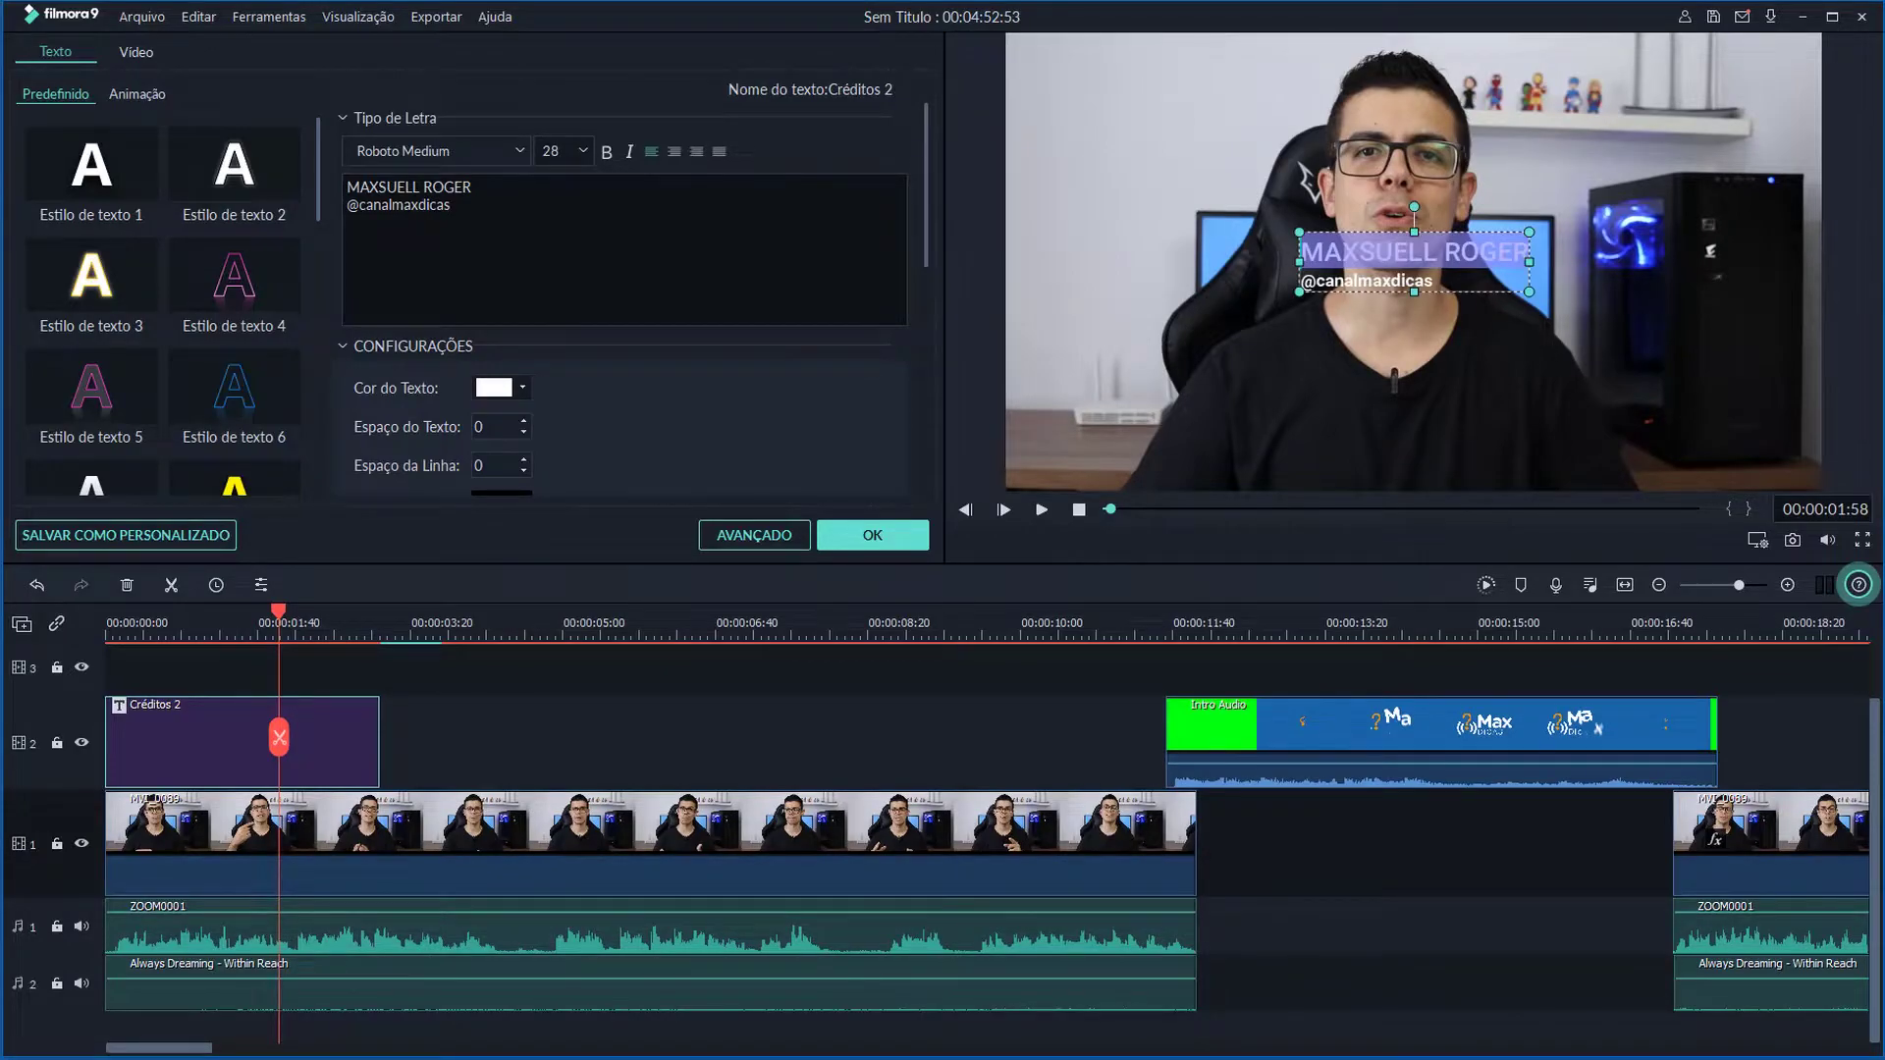
pyautogui.click(832, 538)
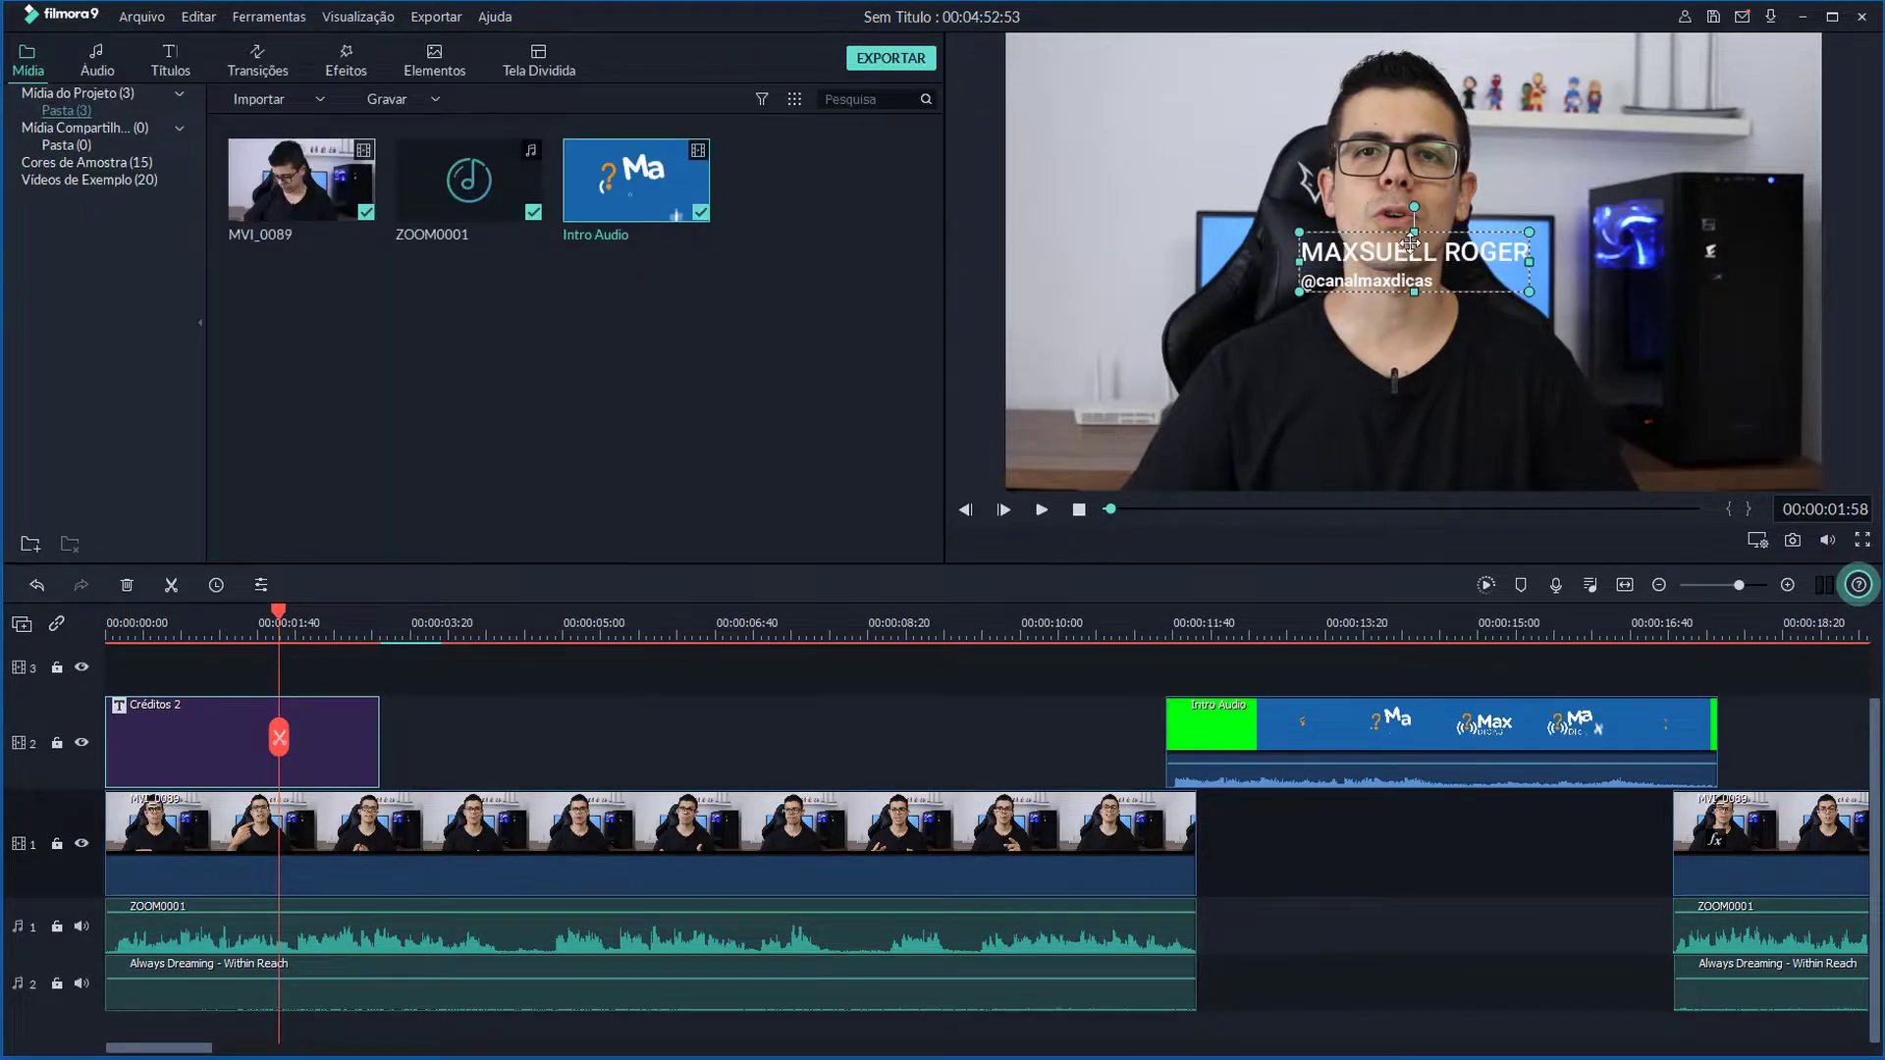
# - Move the Créditos 2 title to the lower-left corner of the frame and play the sequence from the start through the intro
pyautogui.moveTo(1411, 242); pyautogui.dragTo(1164, 431)
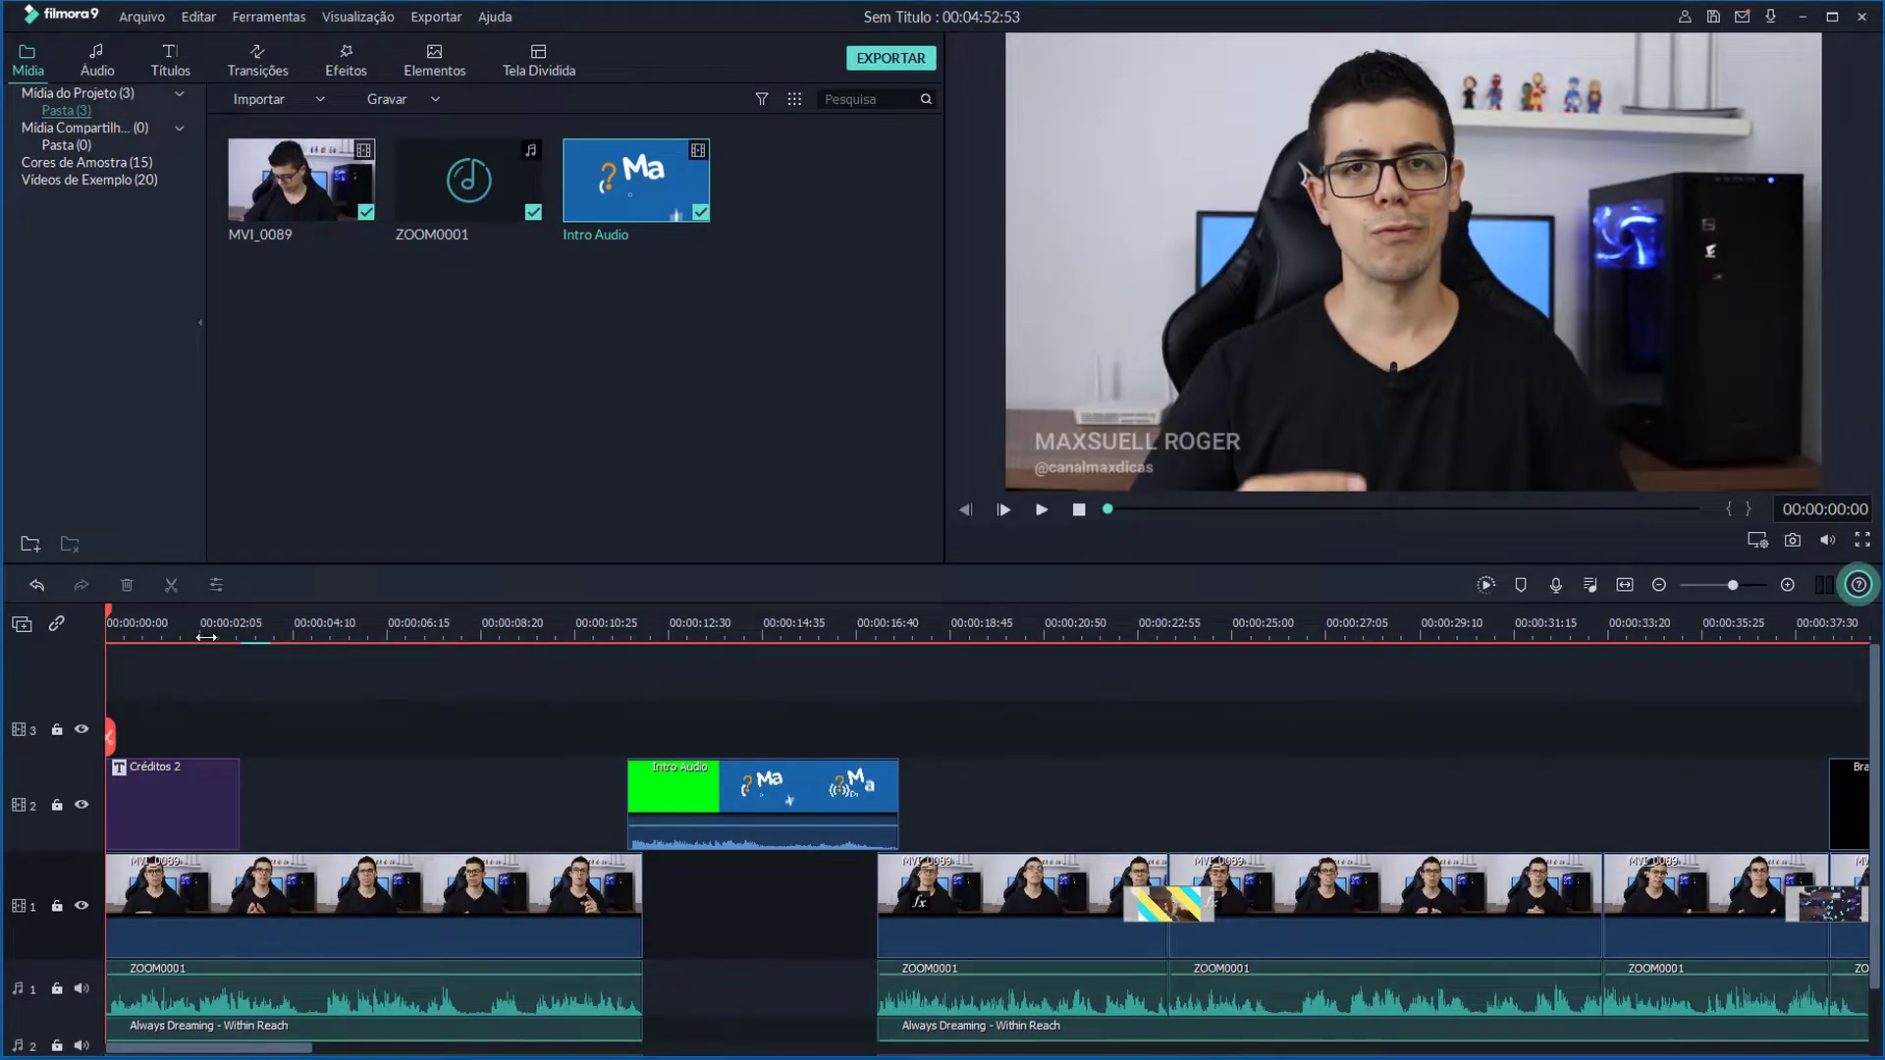
pyautogui.press('space')
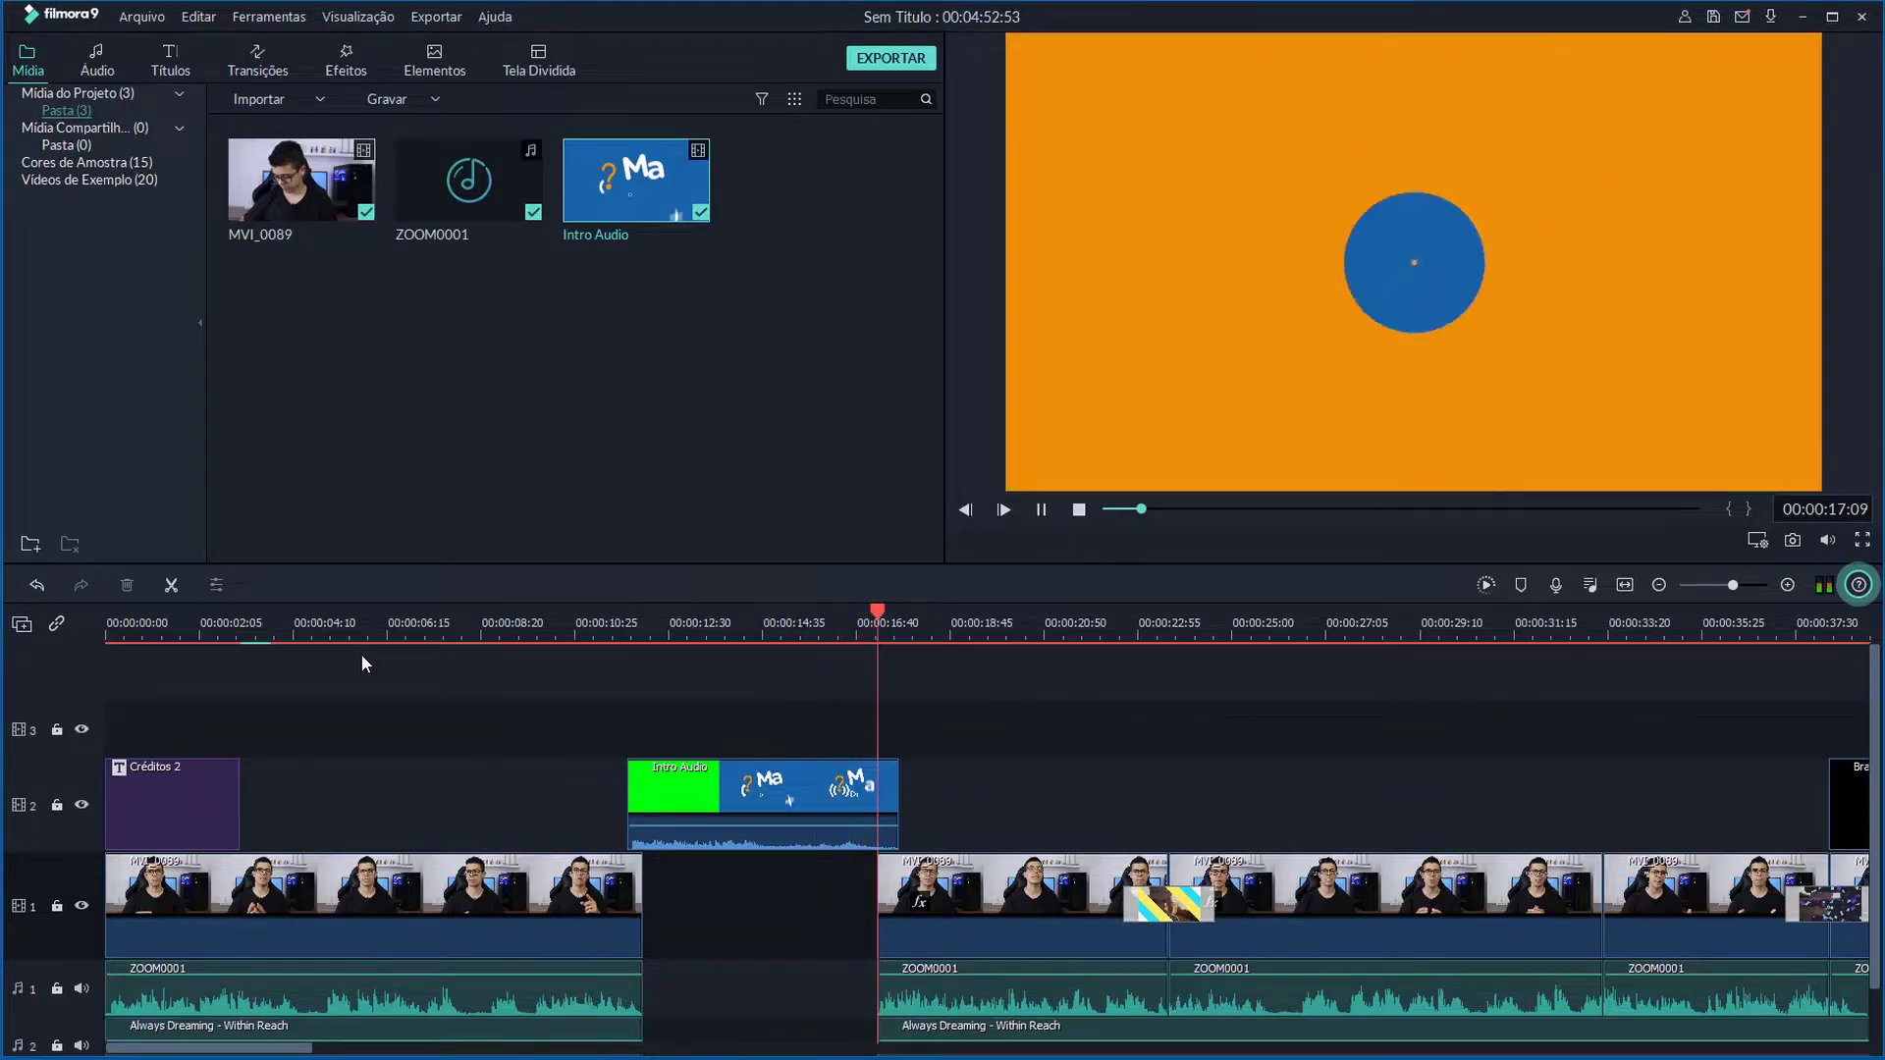
pyautogui.press('space')
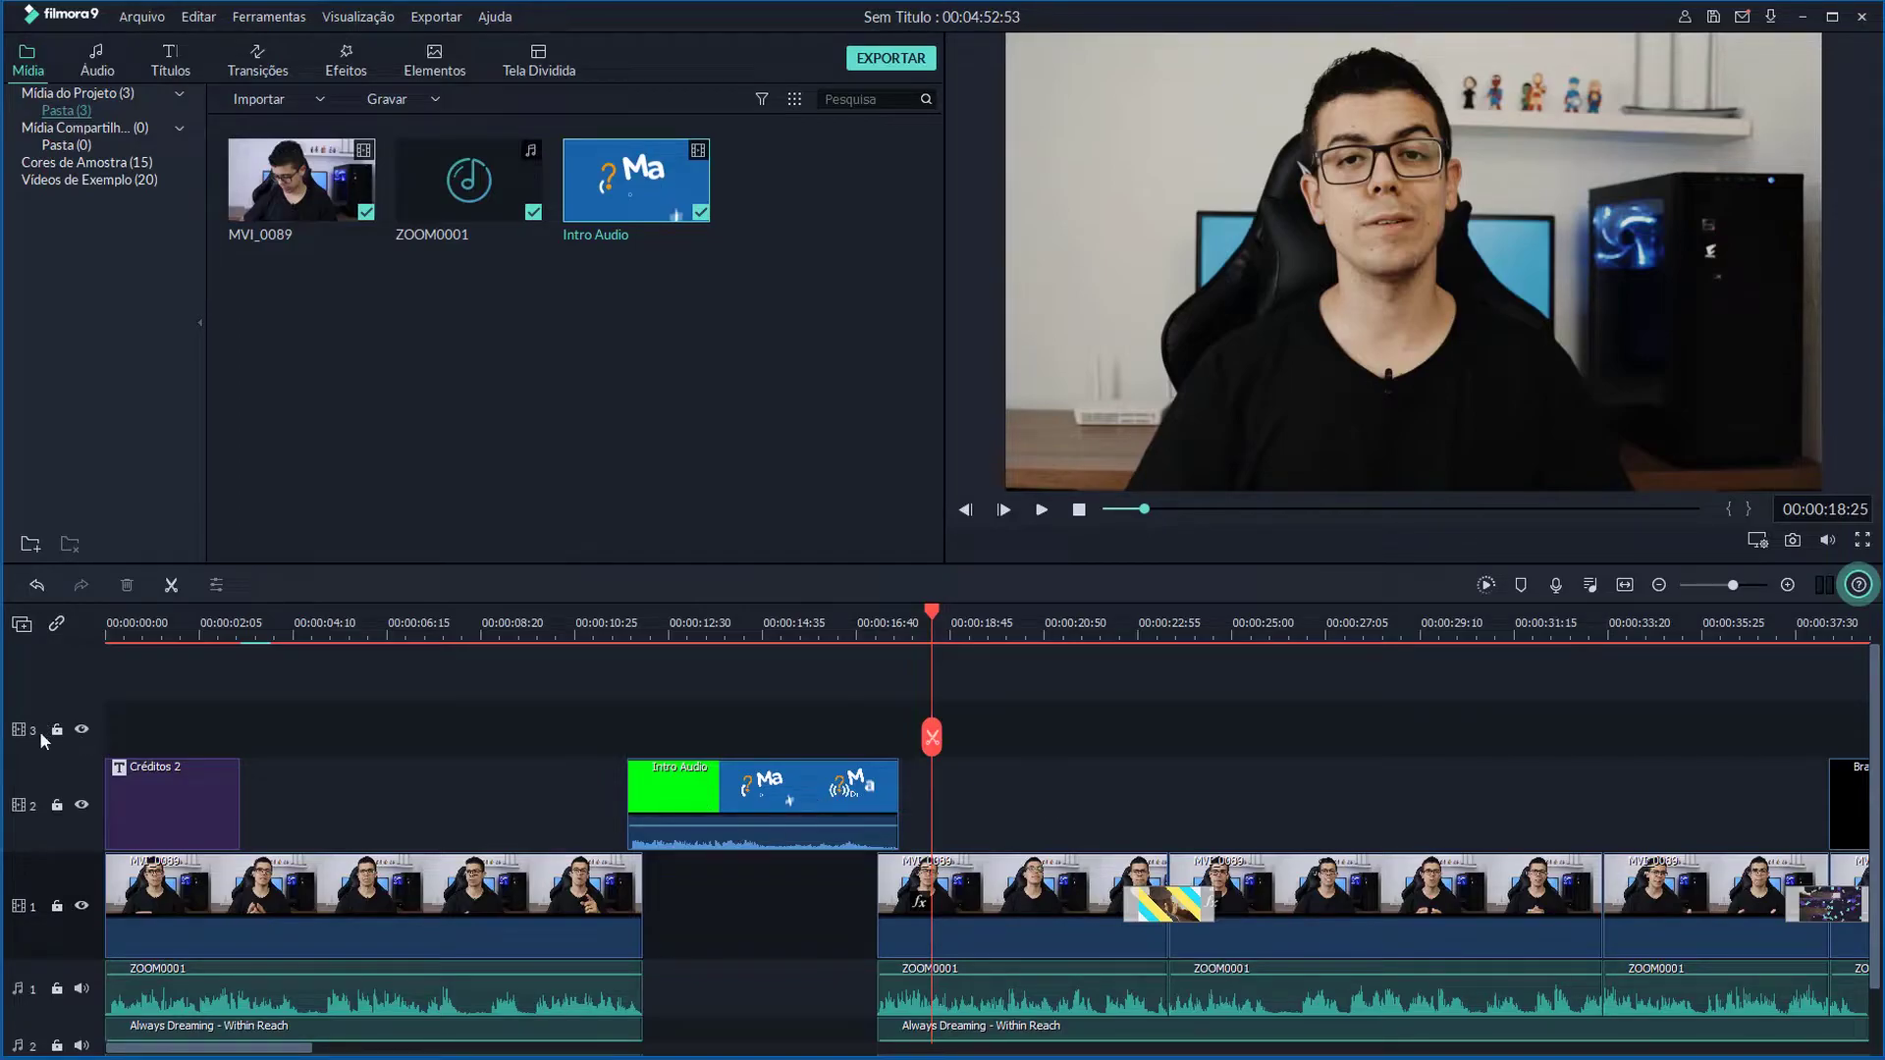
# - Hide video track 2 and show it again at the intro, and lock and unlock the same track
pyautogui.click(752, 628)
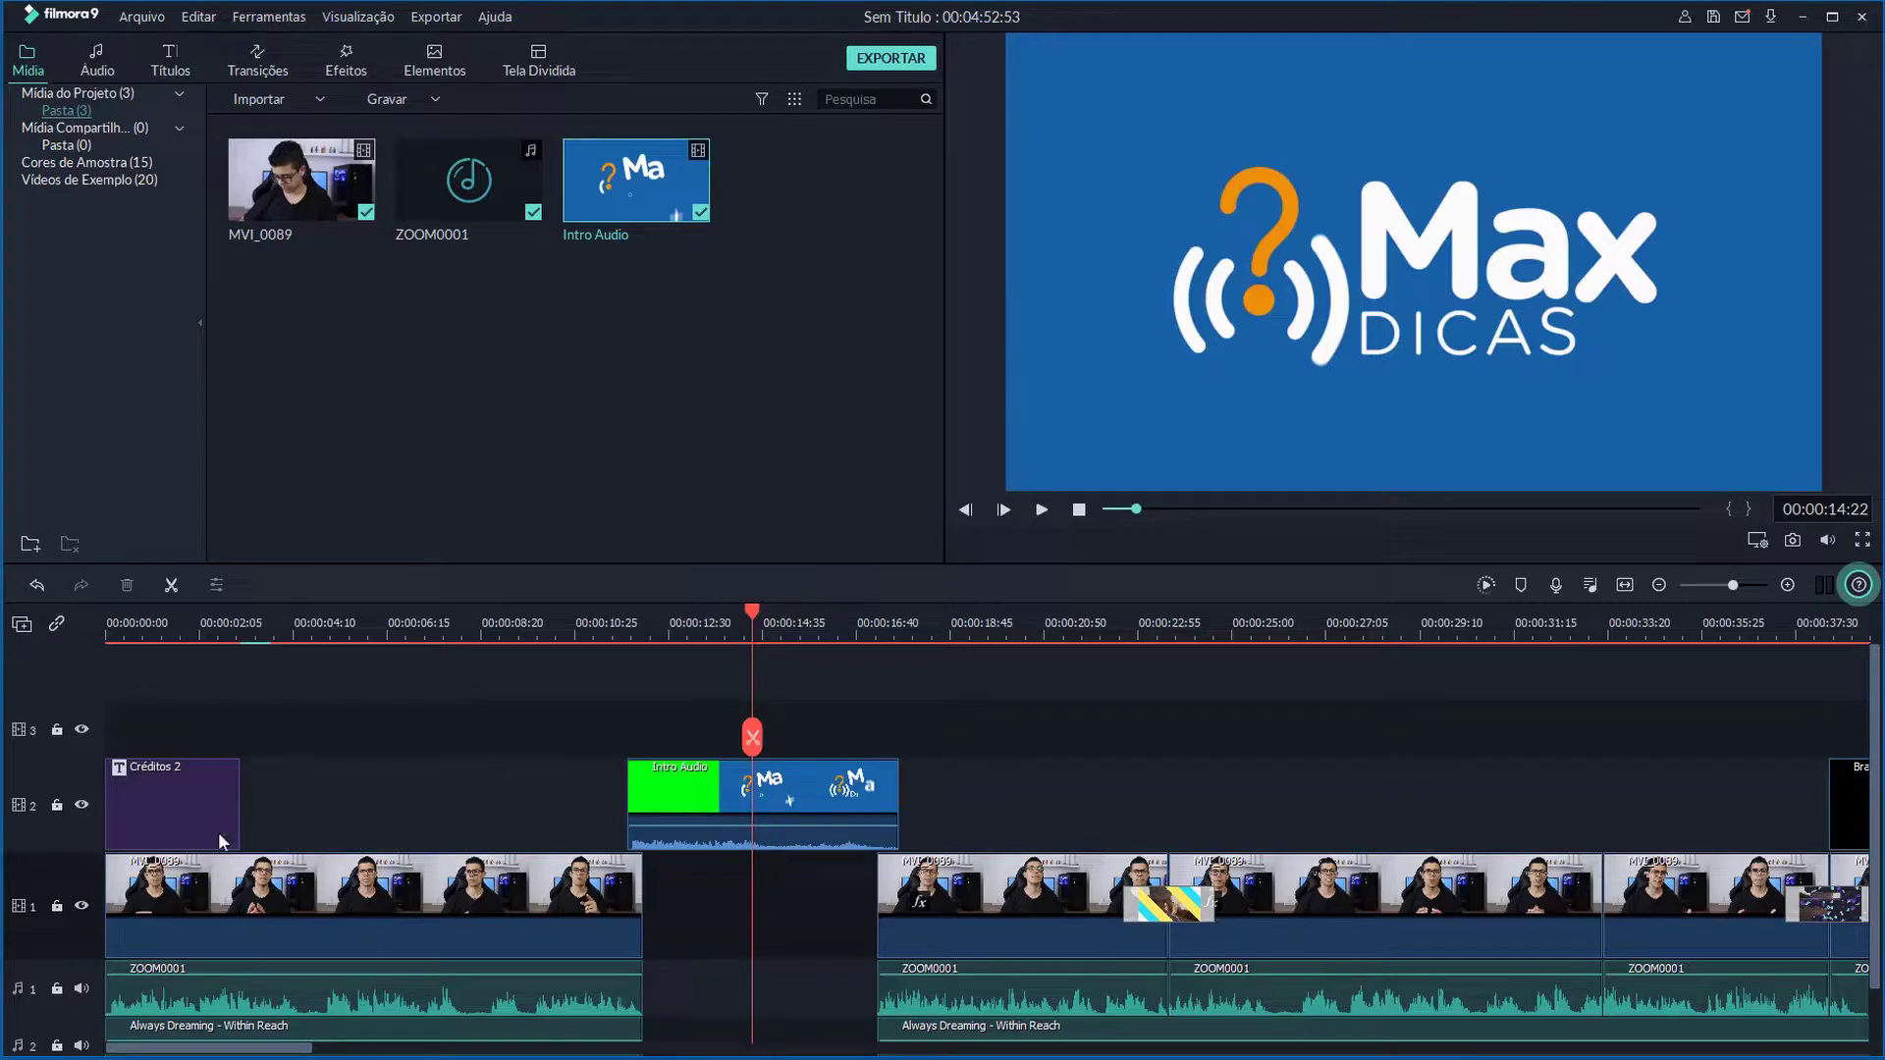
pyautogui.click(82, 805)
pyautogui.click(82, 805)
pyautogui.click(82, 805)
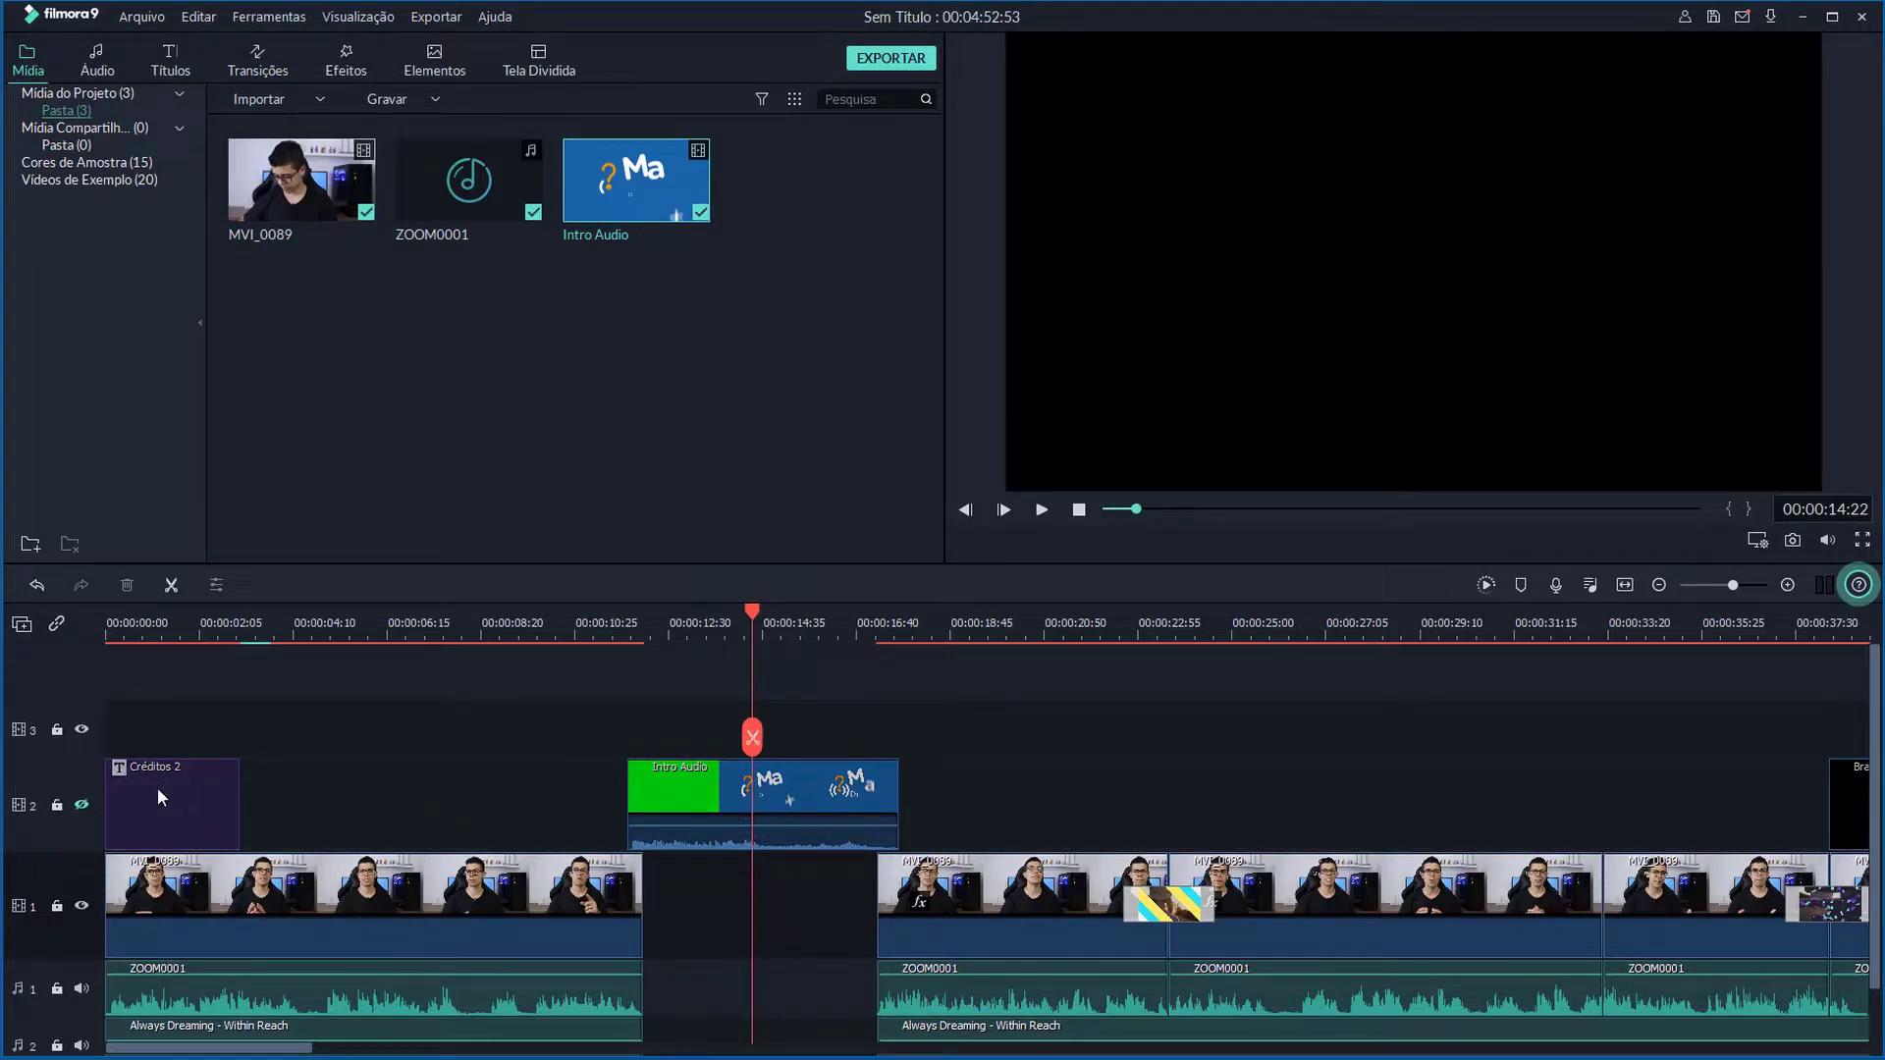
pyautogui.click(82, 805)
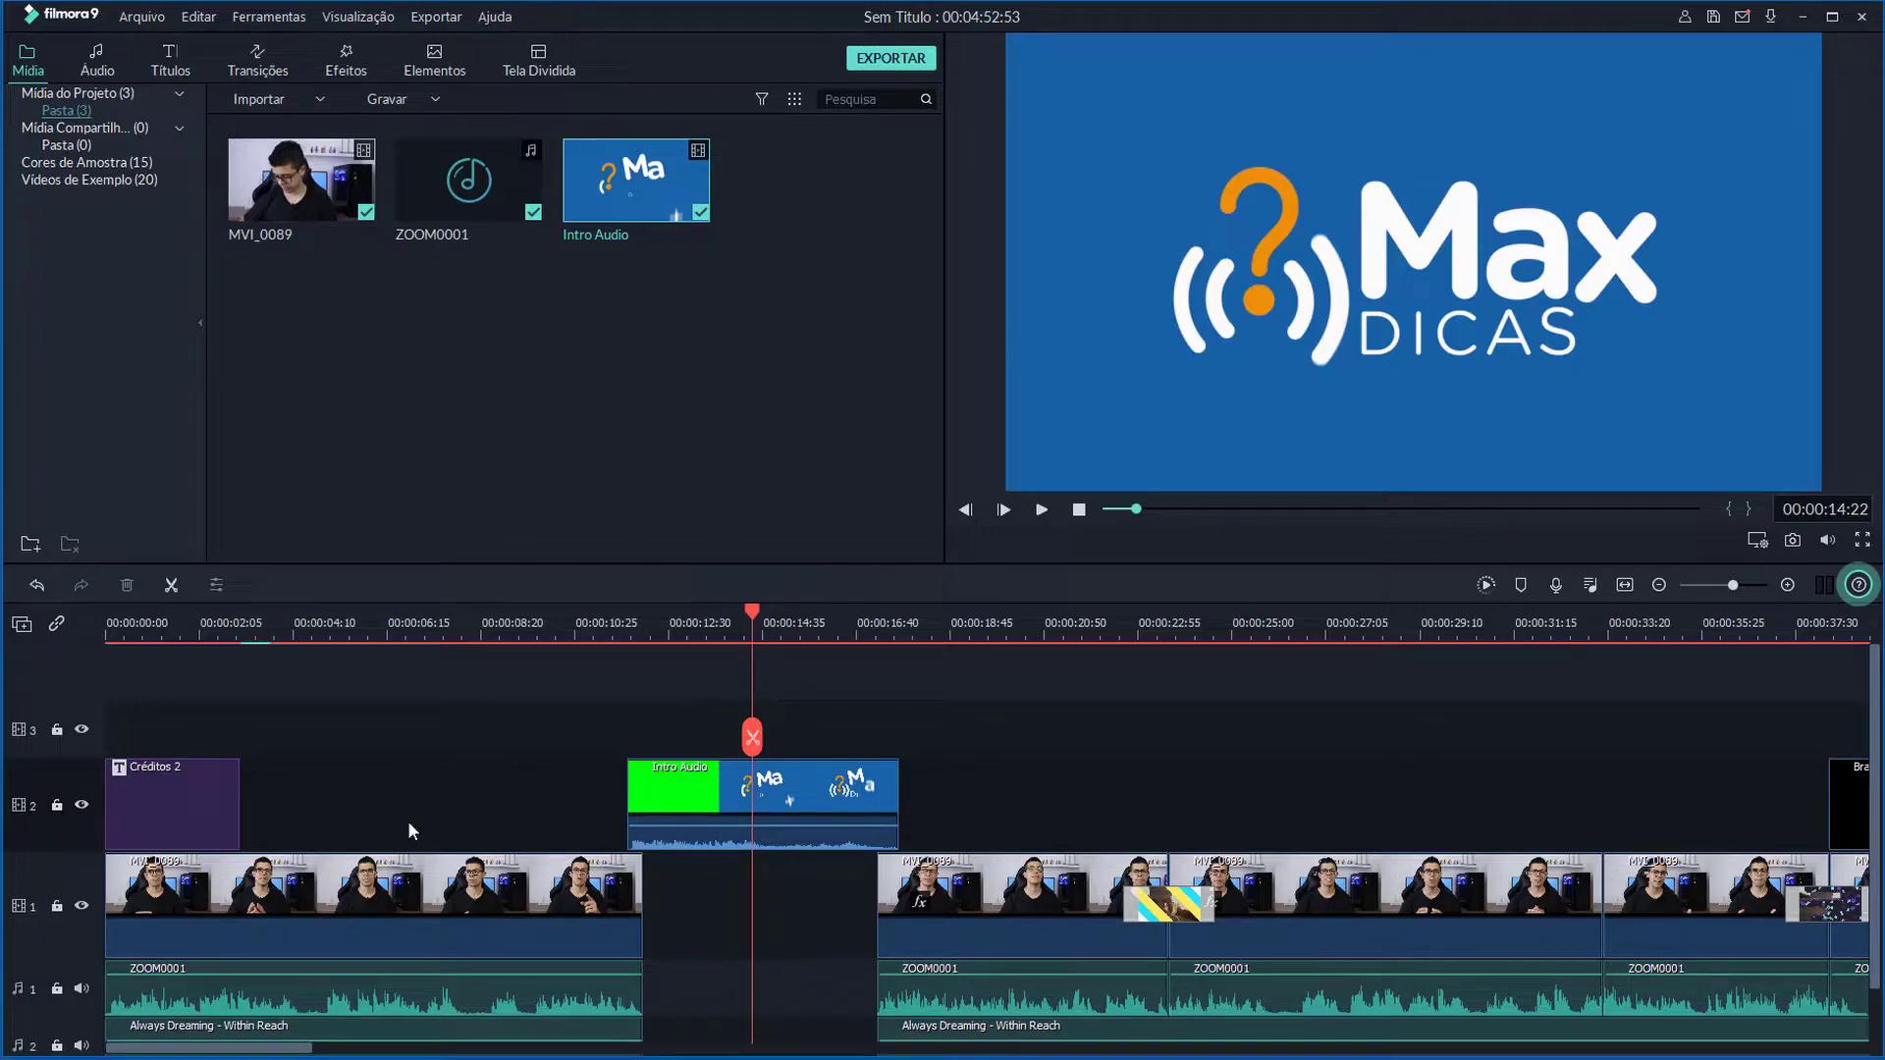
pyautogui.click(57, 804)
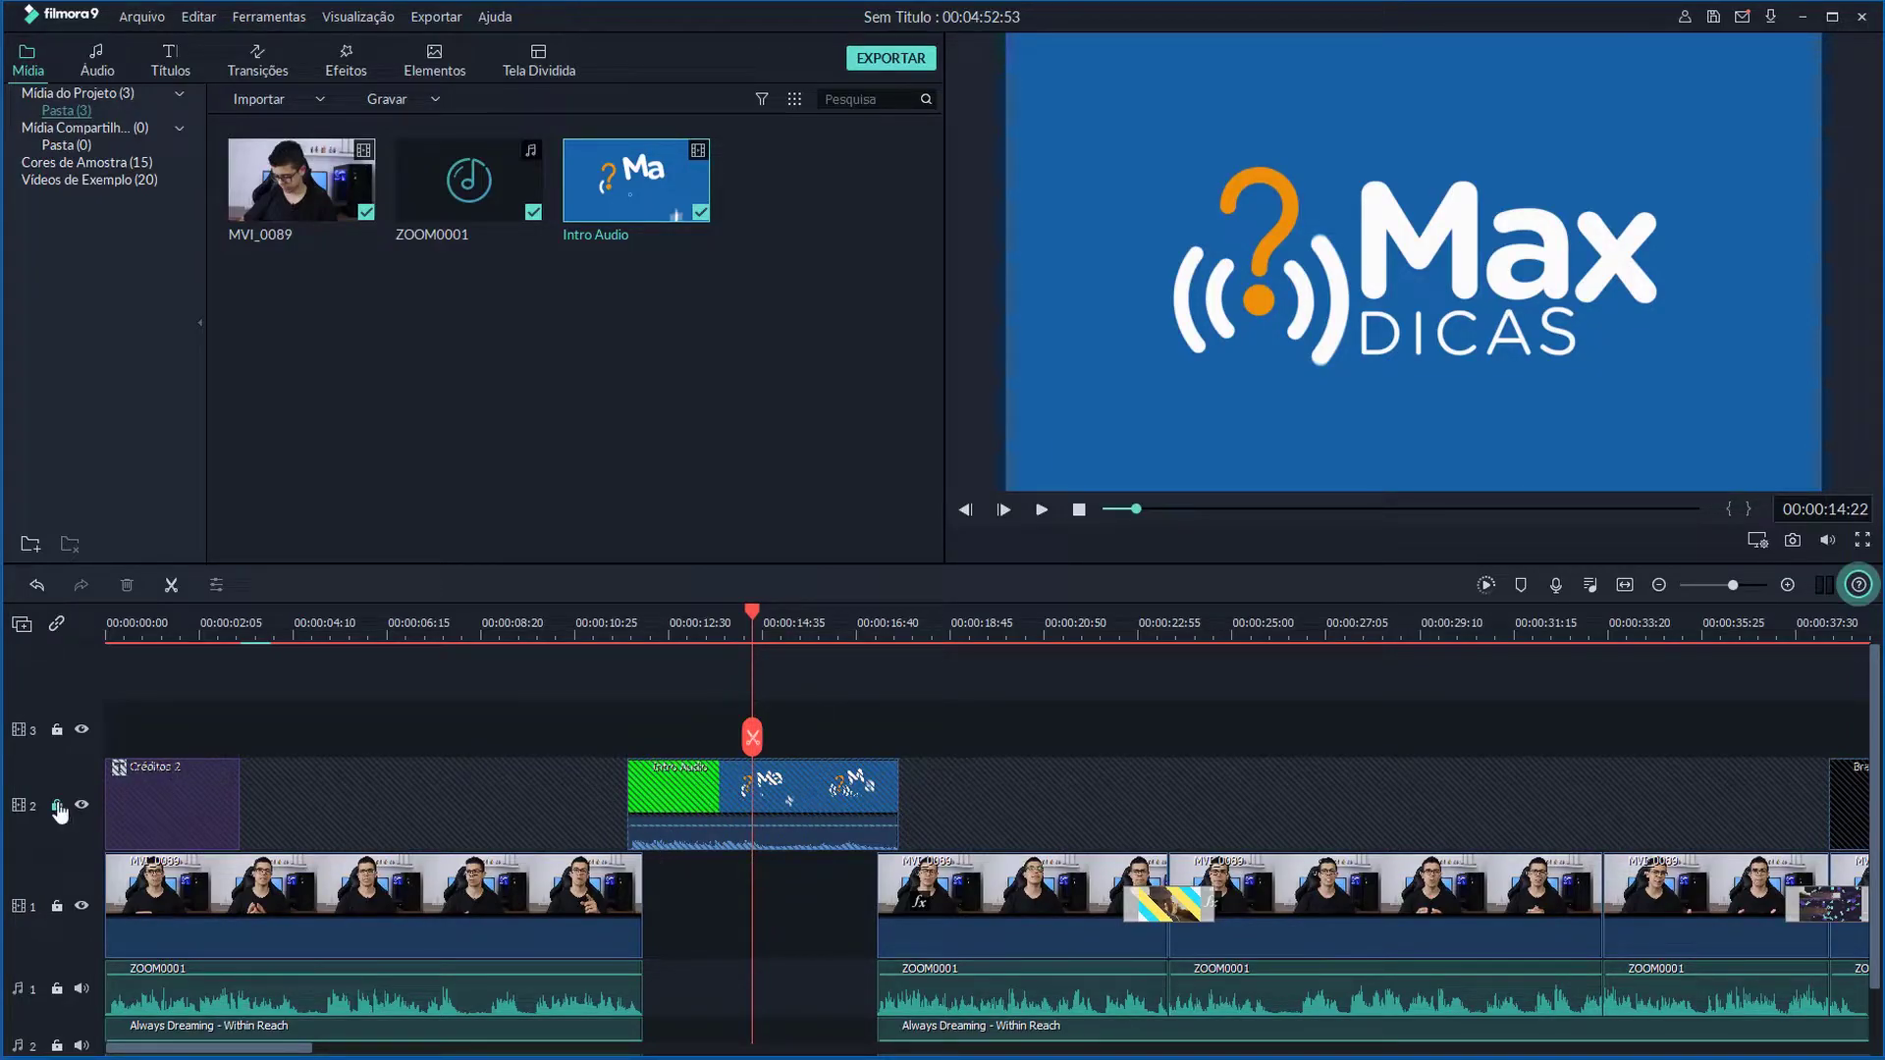
pyautogui.click(57, 805)
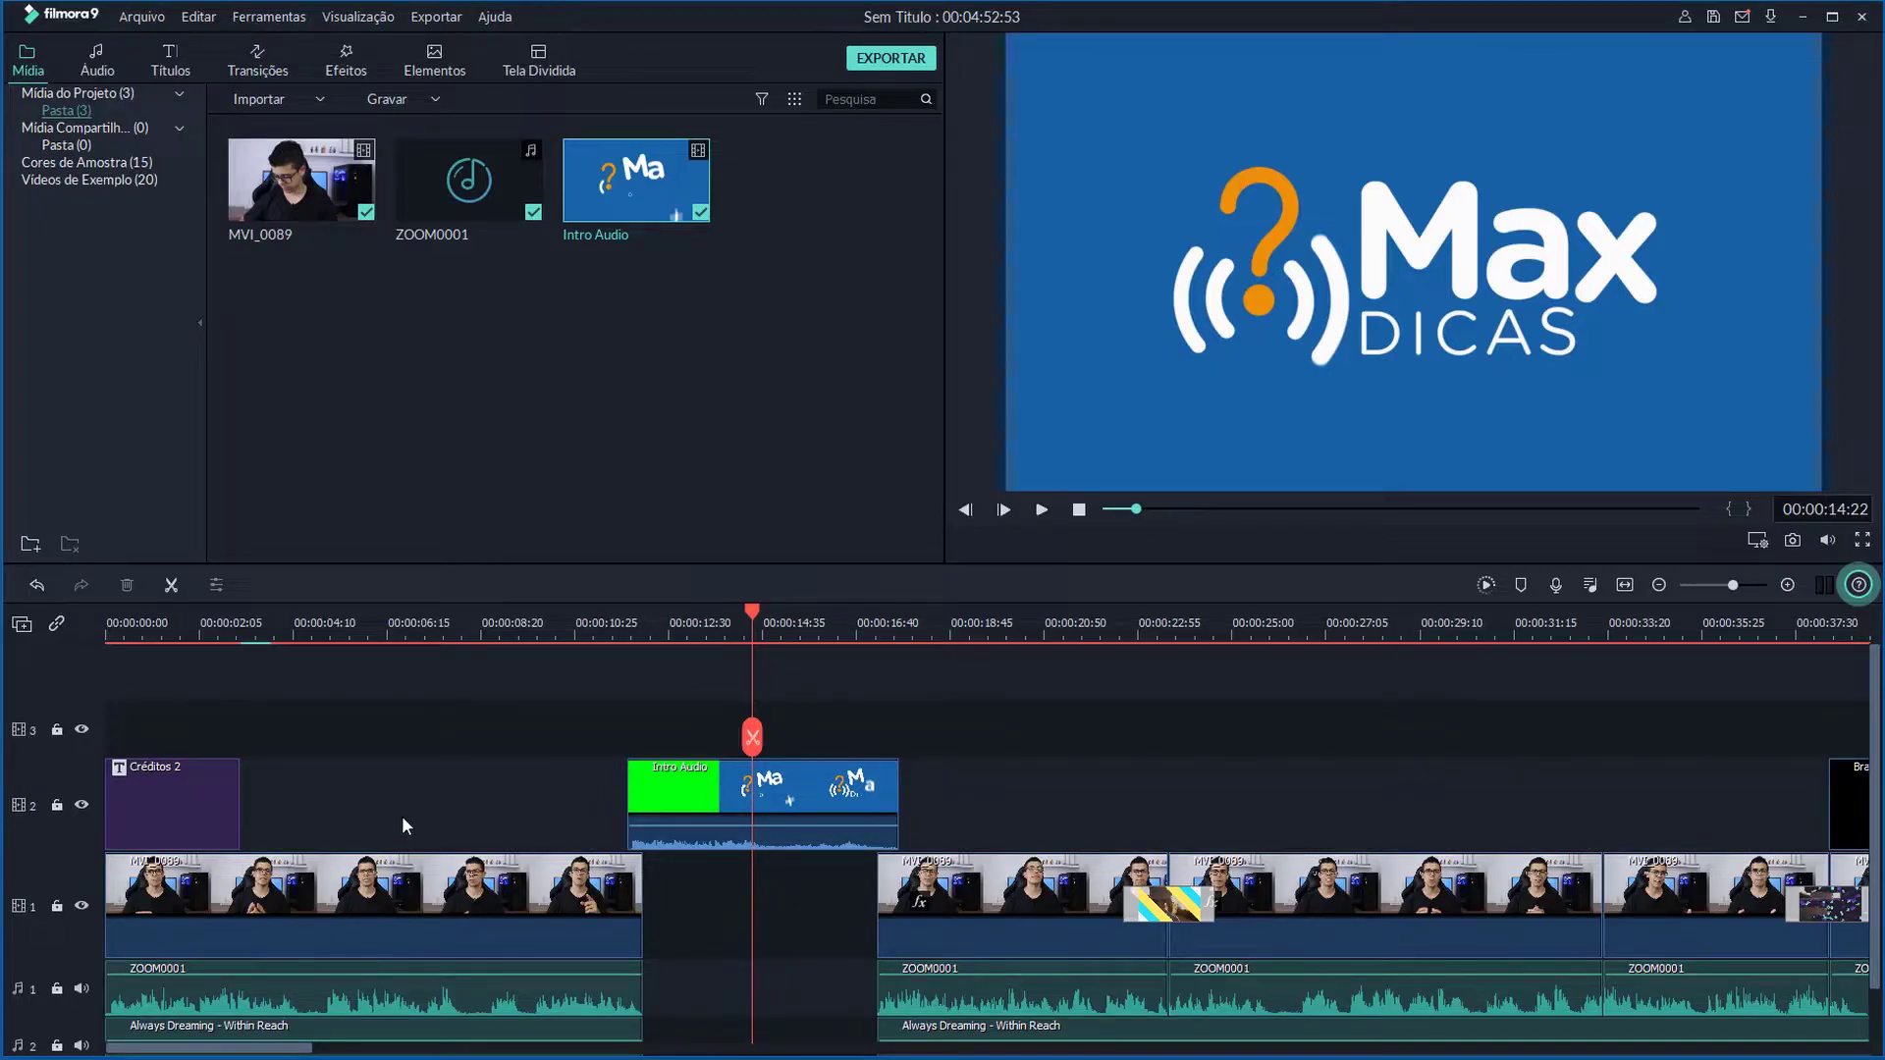
# - Undo the last change and raise the volume of the first Always Dreaming - Within Reach clip on audio track 2
pyautogui.hotkey('ctrl', 'z')
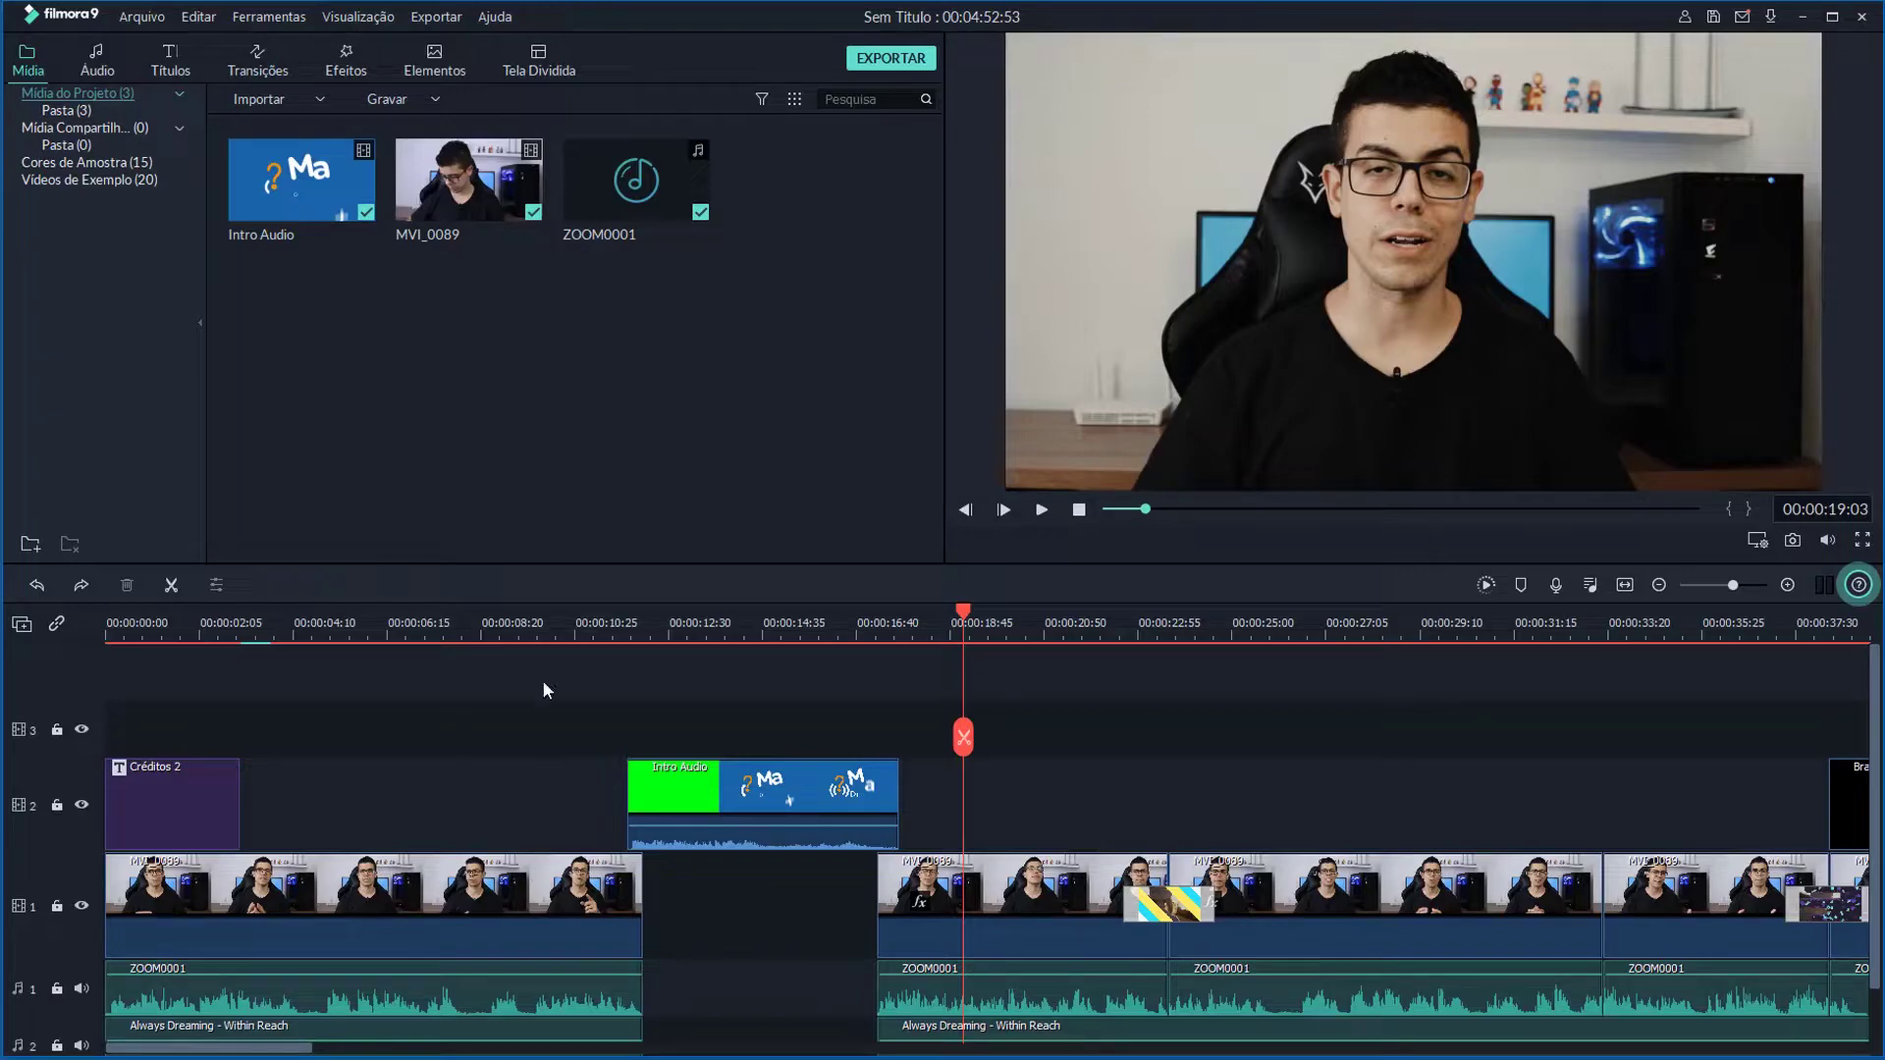
pyautogui.scroll(-1, 619, 940)
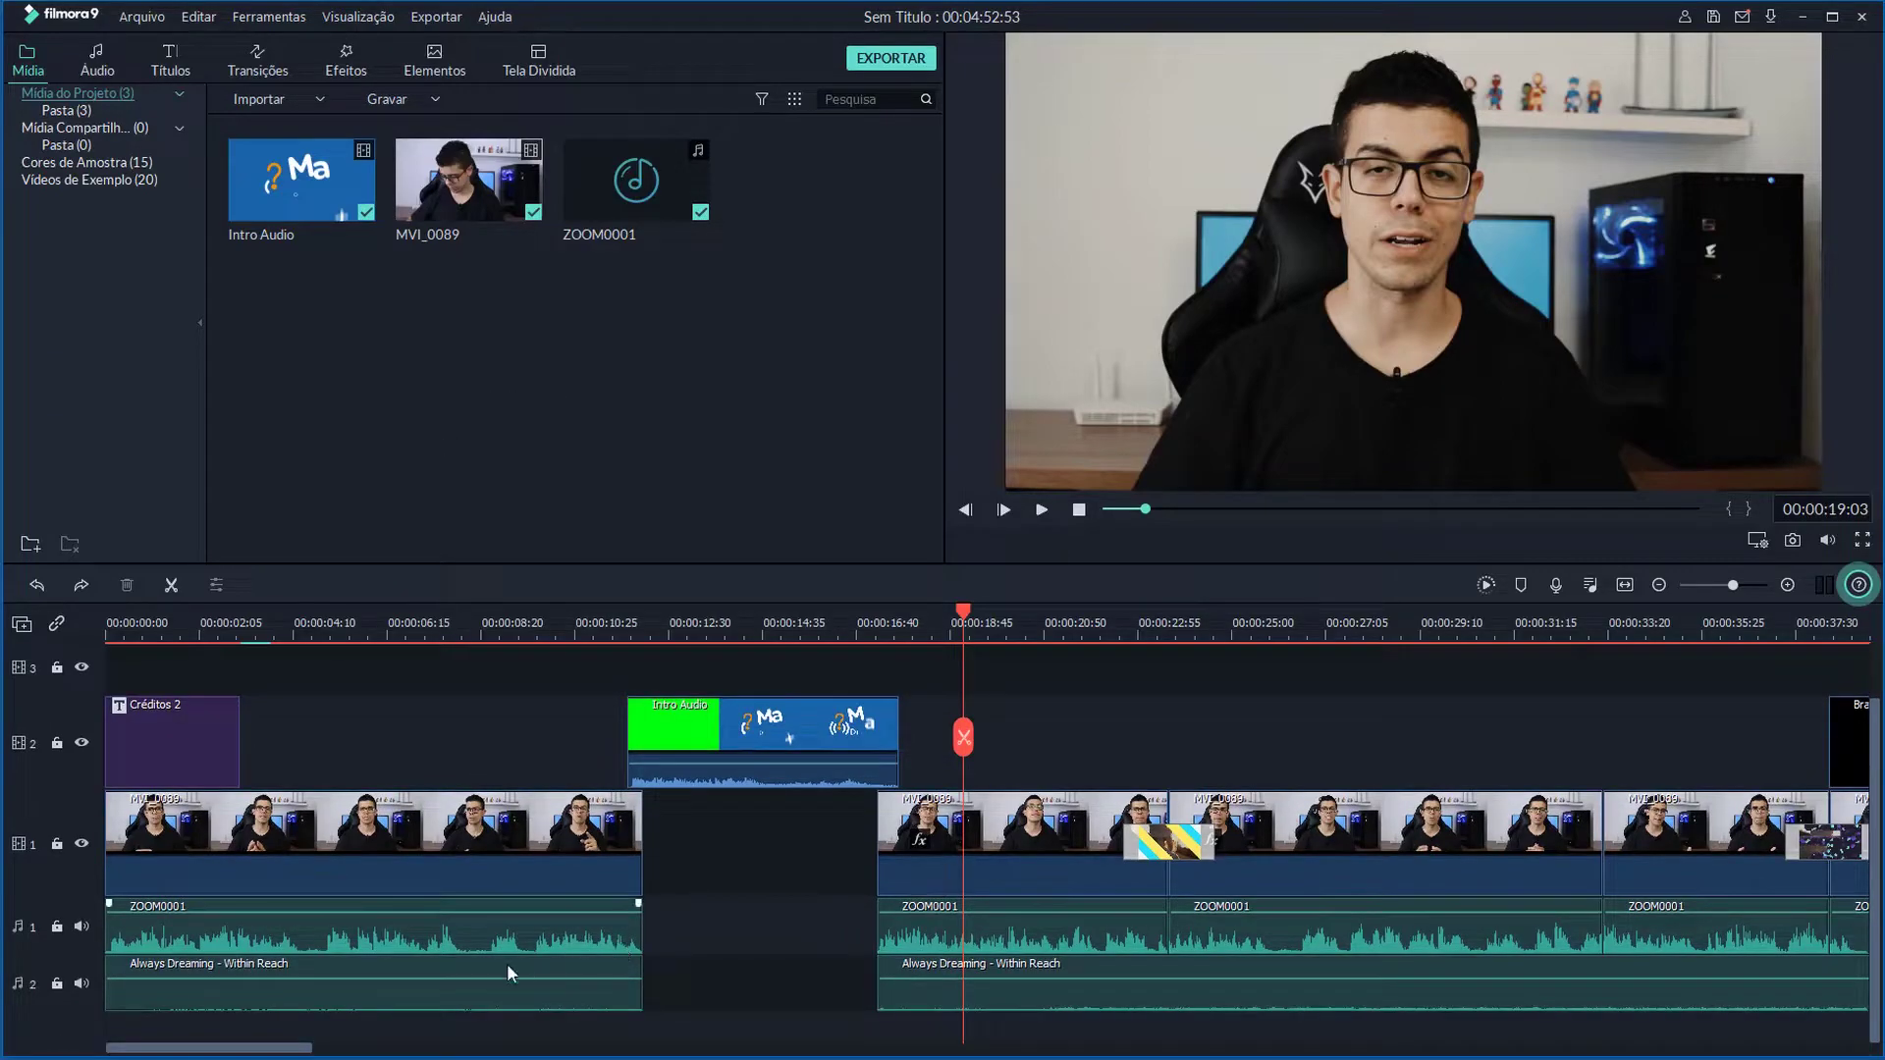
pyautogui.moveTo(486, 976); pyautogui.dragTo(487, 969)
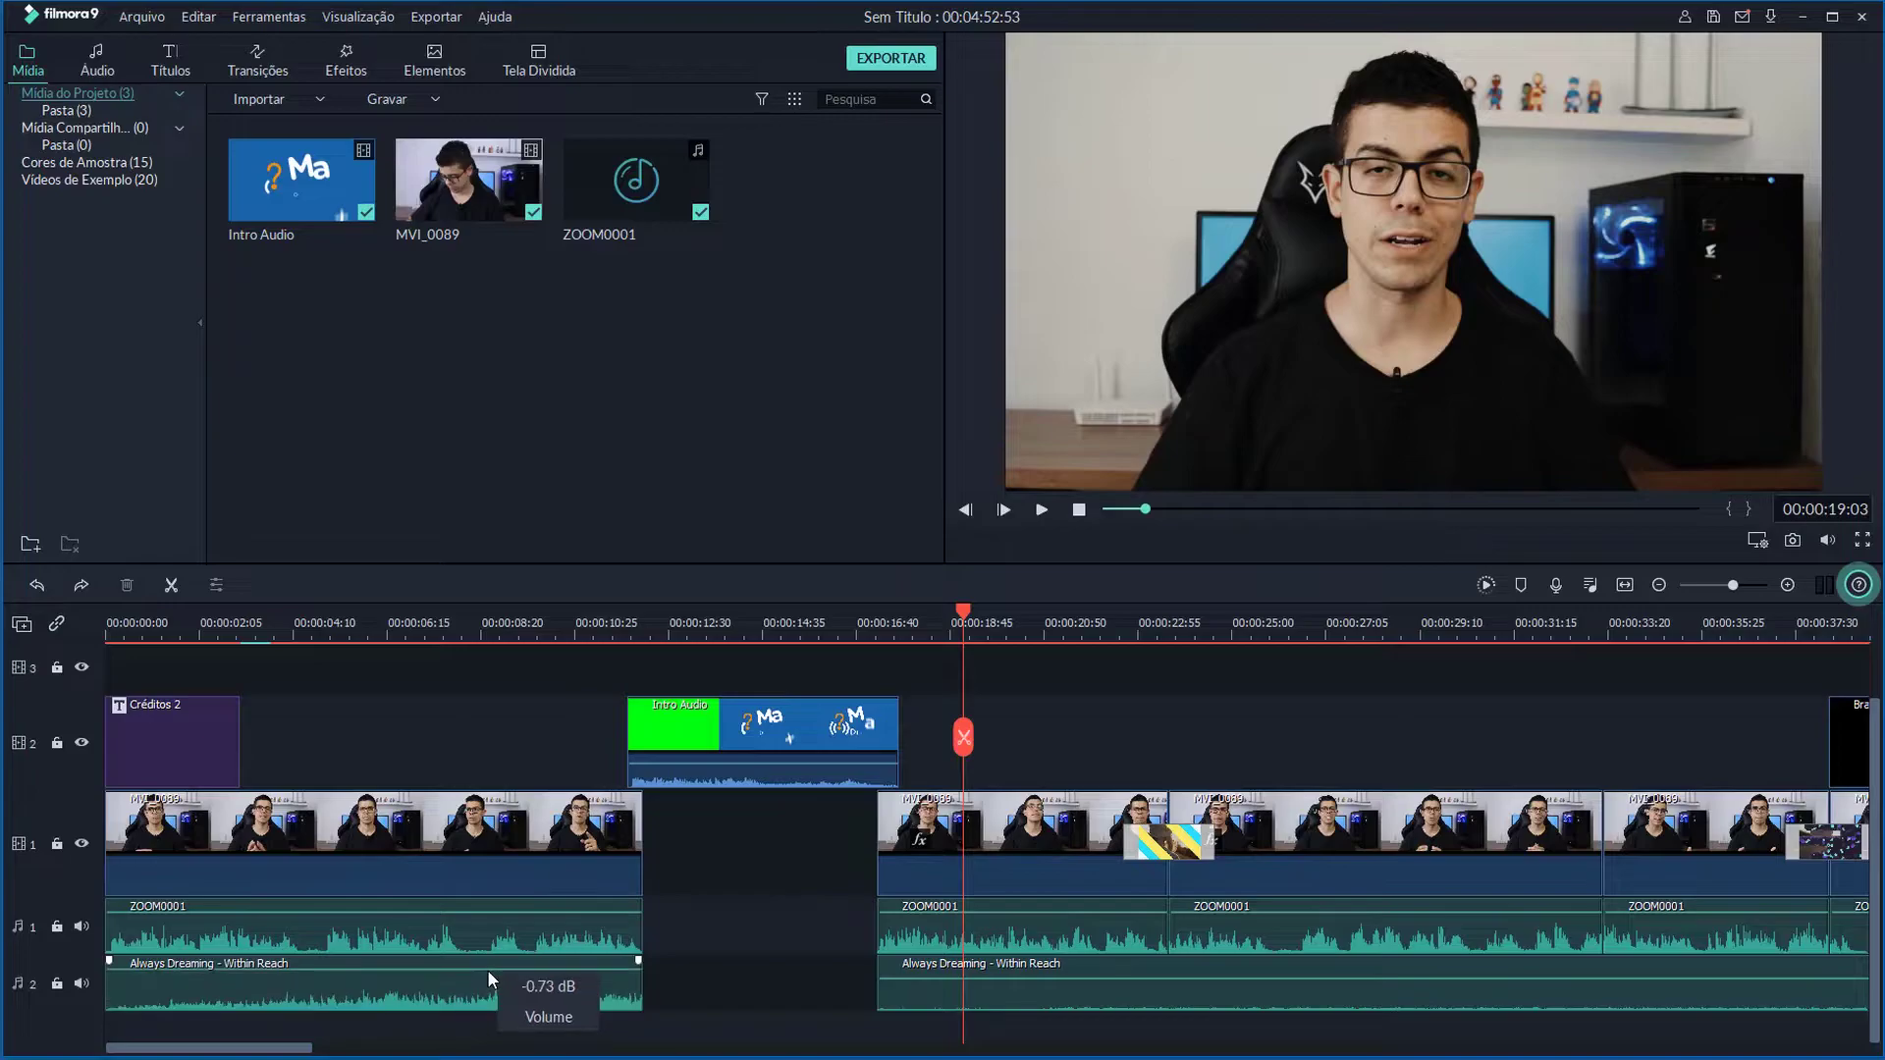
pyautogui.click(579, 625)
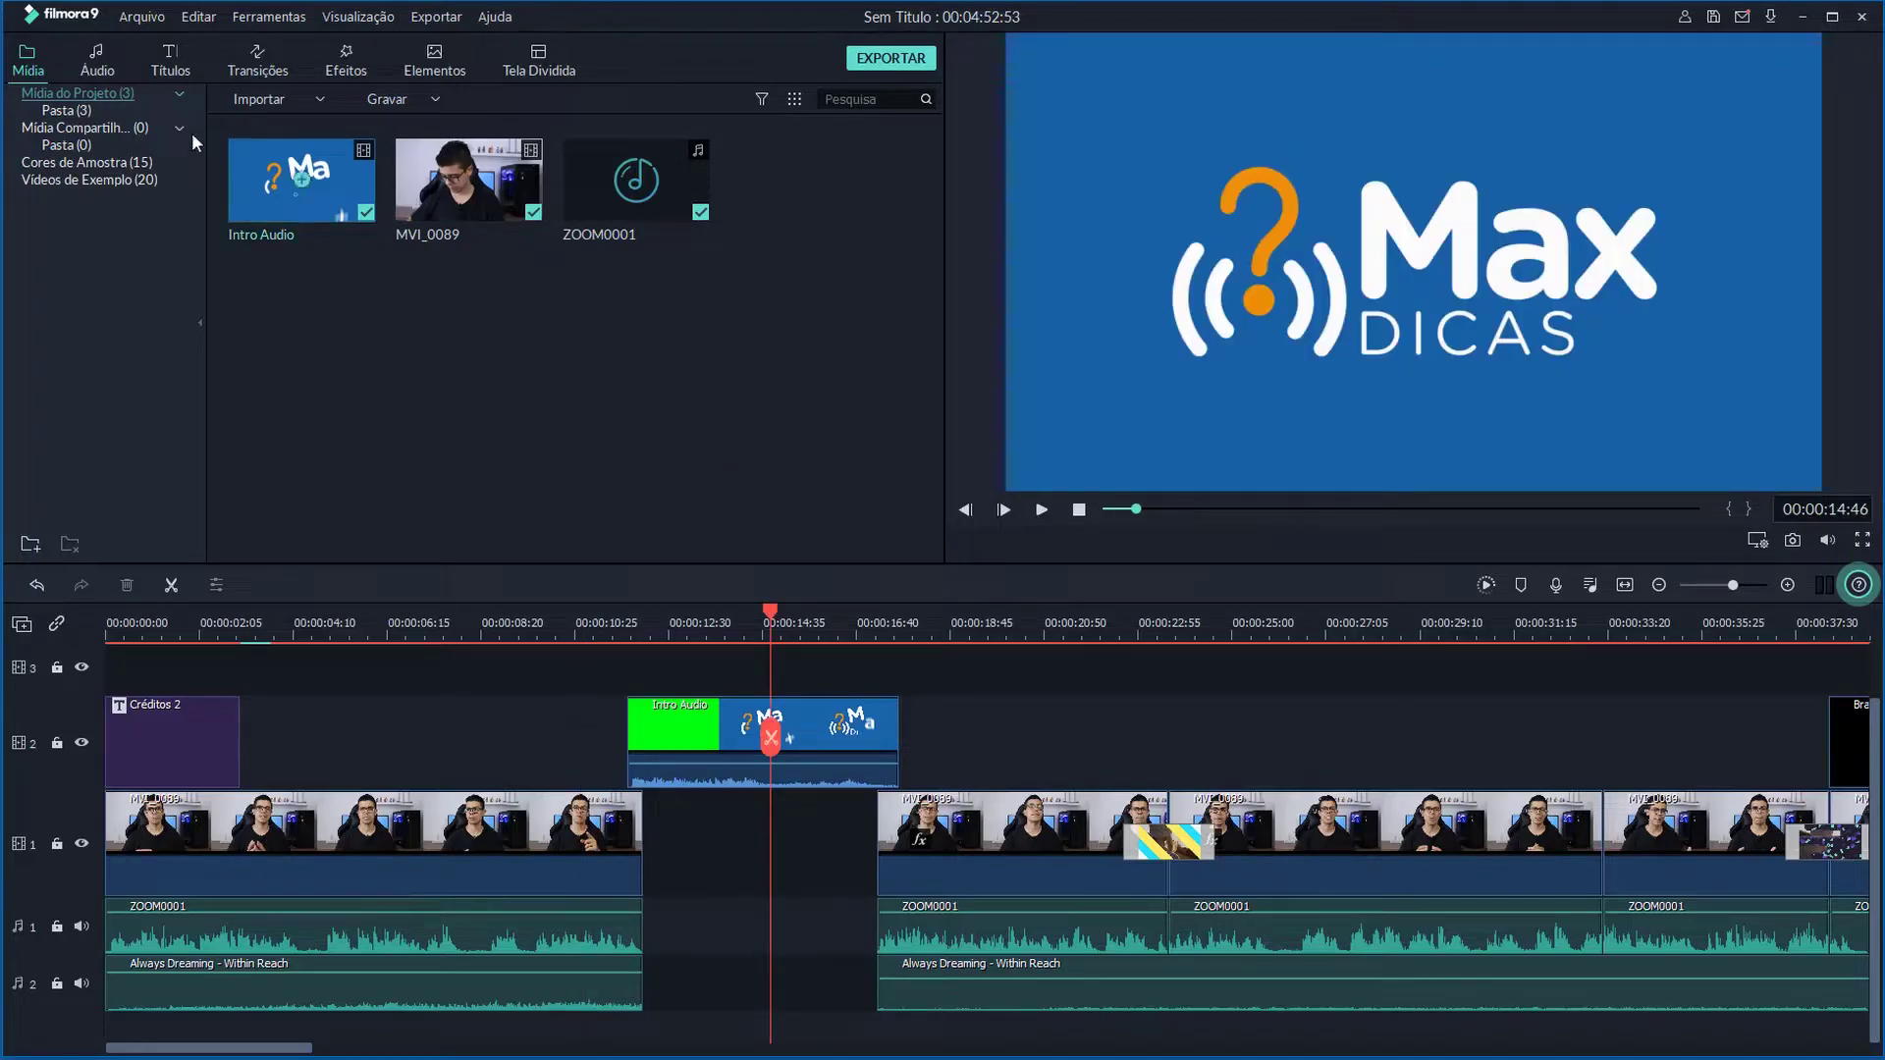
pyautogui.click(137, 18)
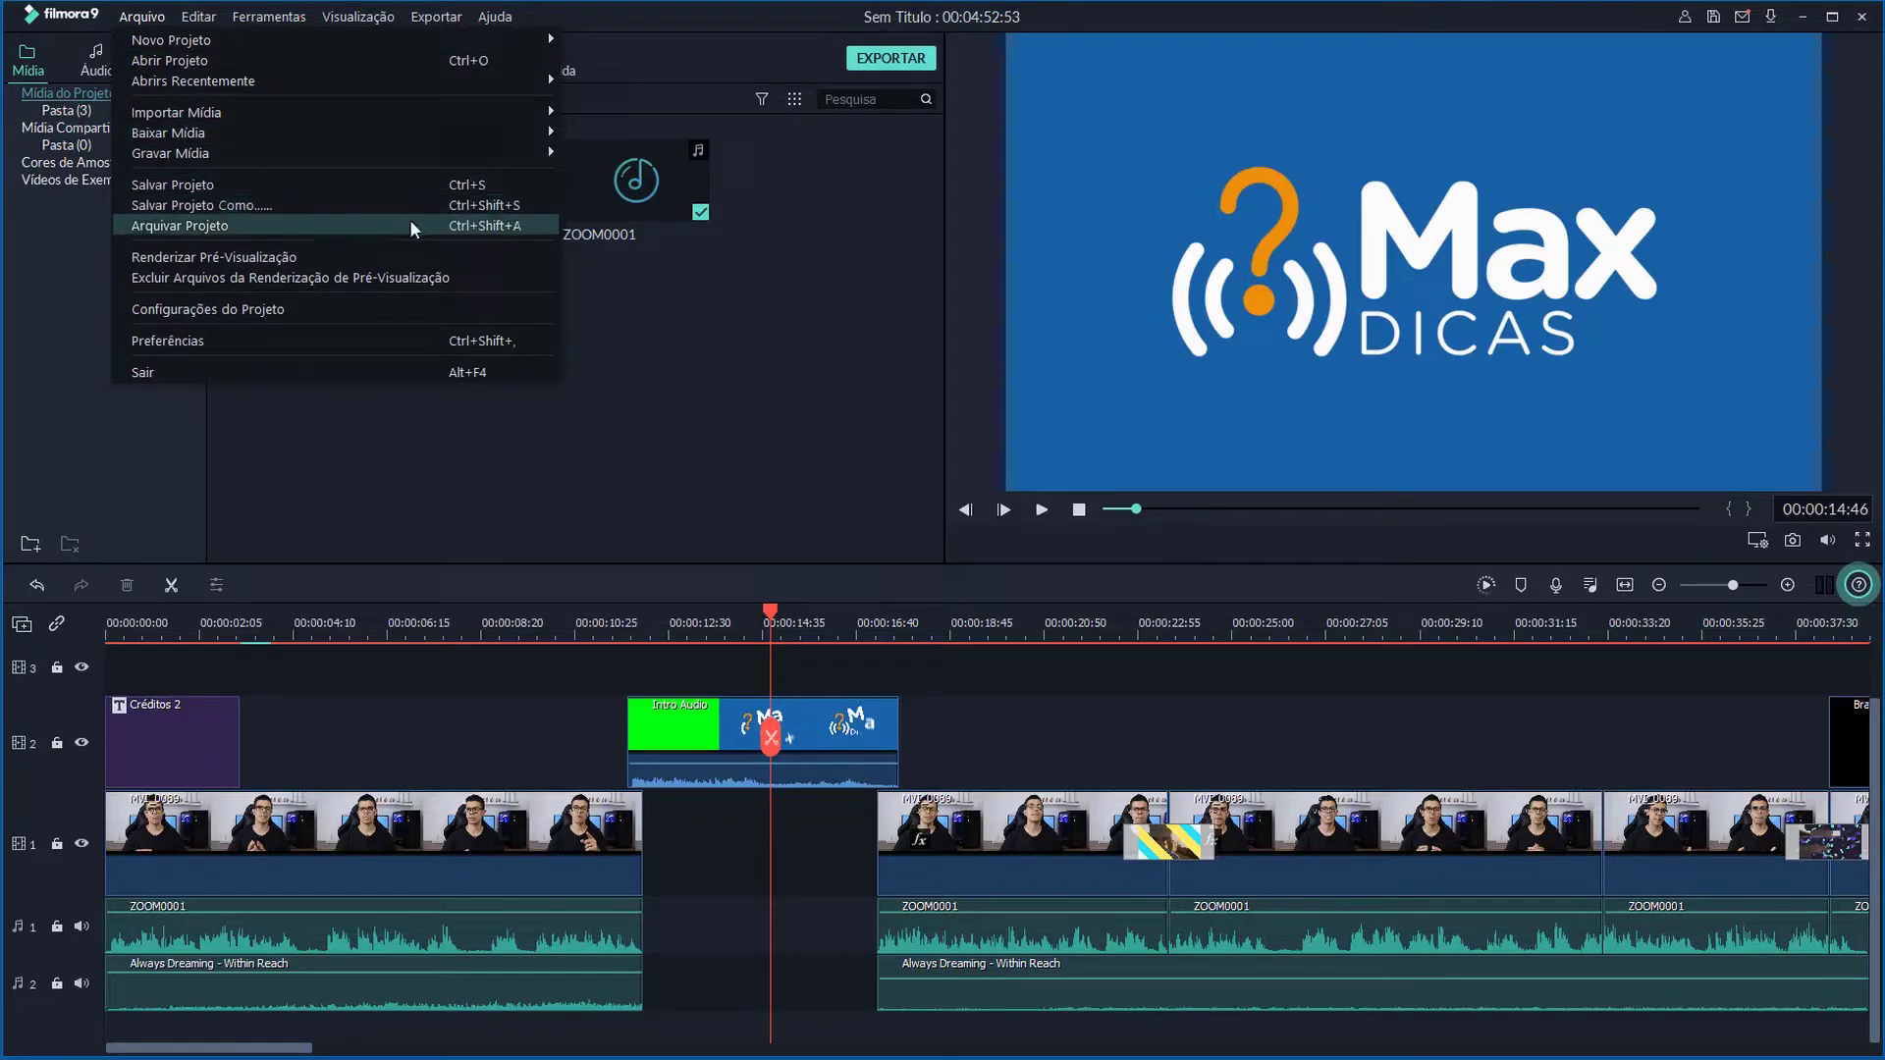
pyautogui.click(717, 350)
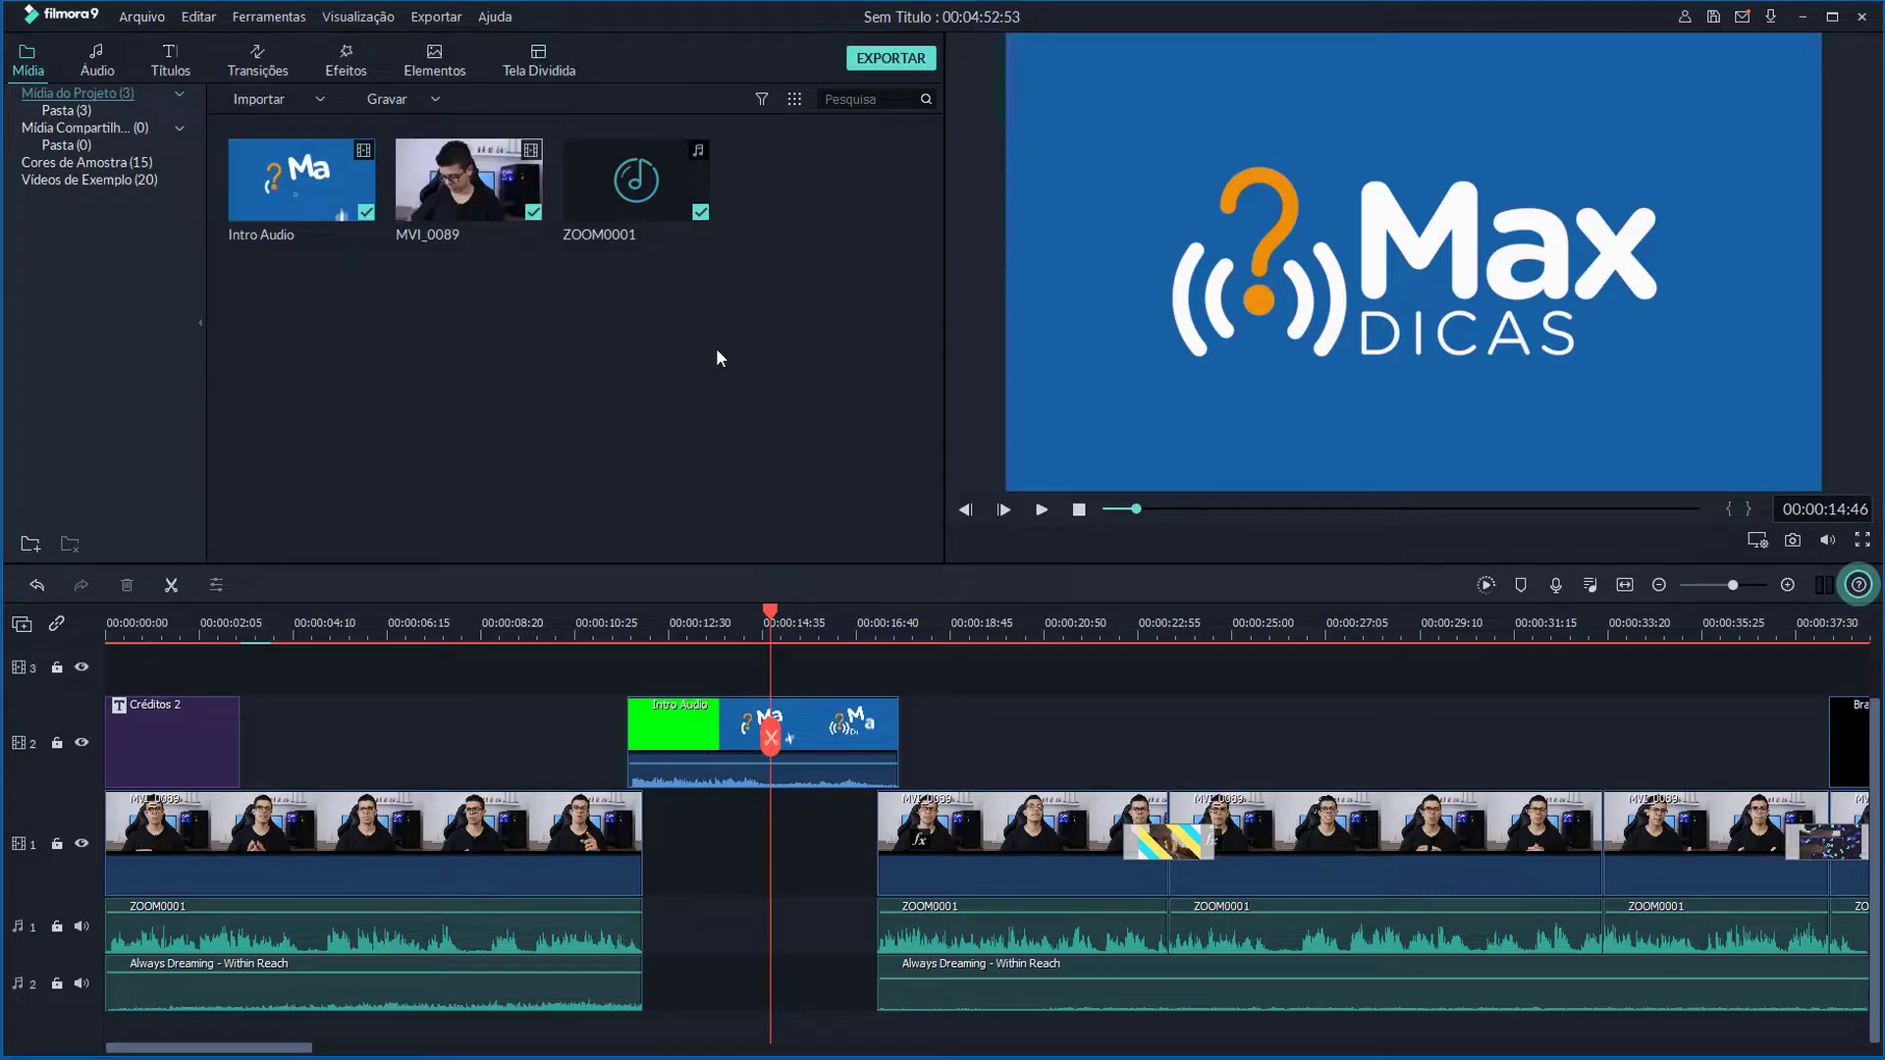
# - Delete the leftover clips on all tracks after the edited section, so the project ends at 00:00:44:24
pyautogui.scroll(-5, 1126, 732)
pyautogui.moveTo(1125, 732); pyautogui.dragTo(1665, 1016)
pyautogui.press('Delete')
pyautogui.moveTo(1077, 1053); pyautogui.dragTo(594, 1053)
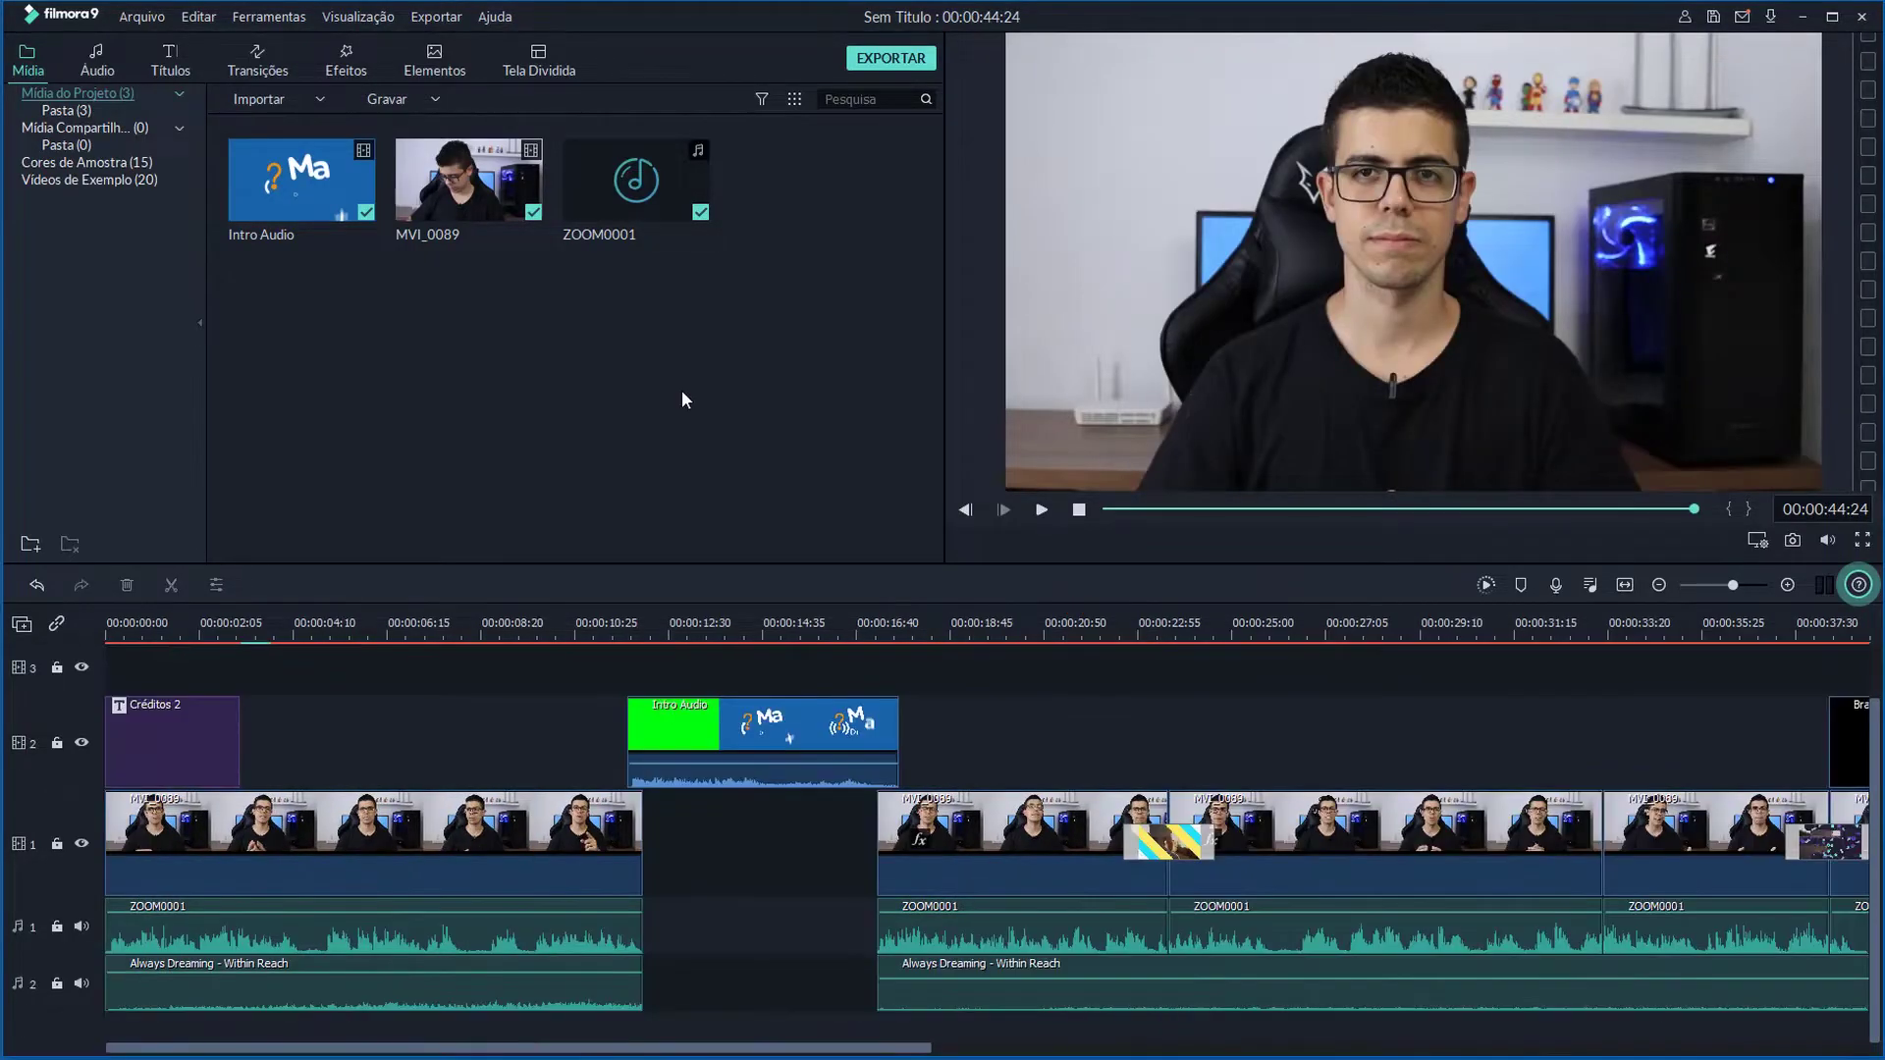
# - Start a local MP4 export, name the file Meu Primeiro Vídeo and set the Desktop folder as its destination
pyautogui.click(907, 62)
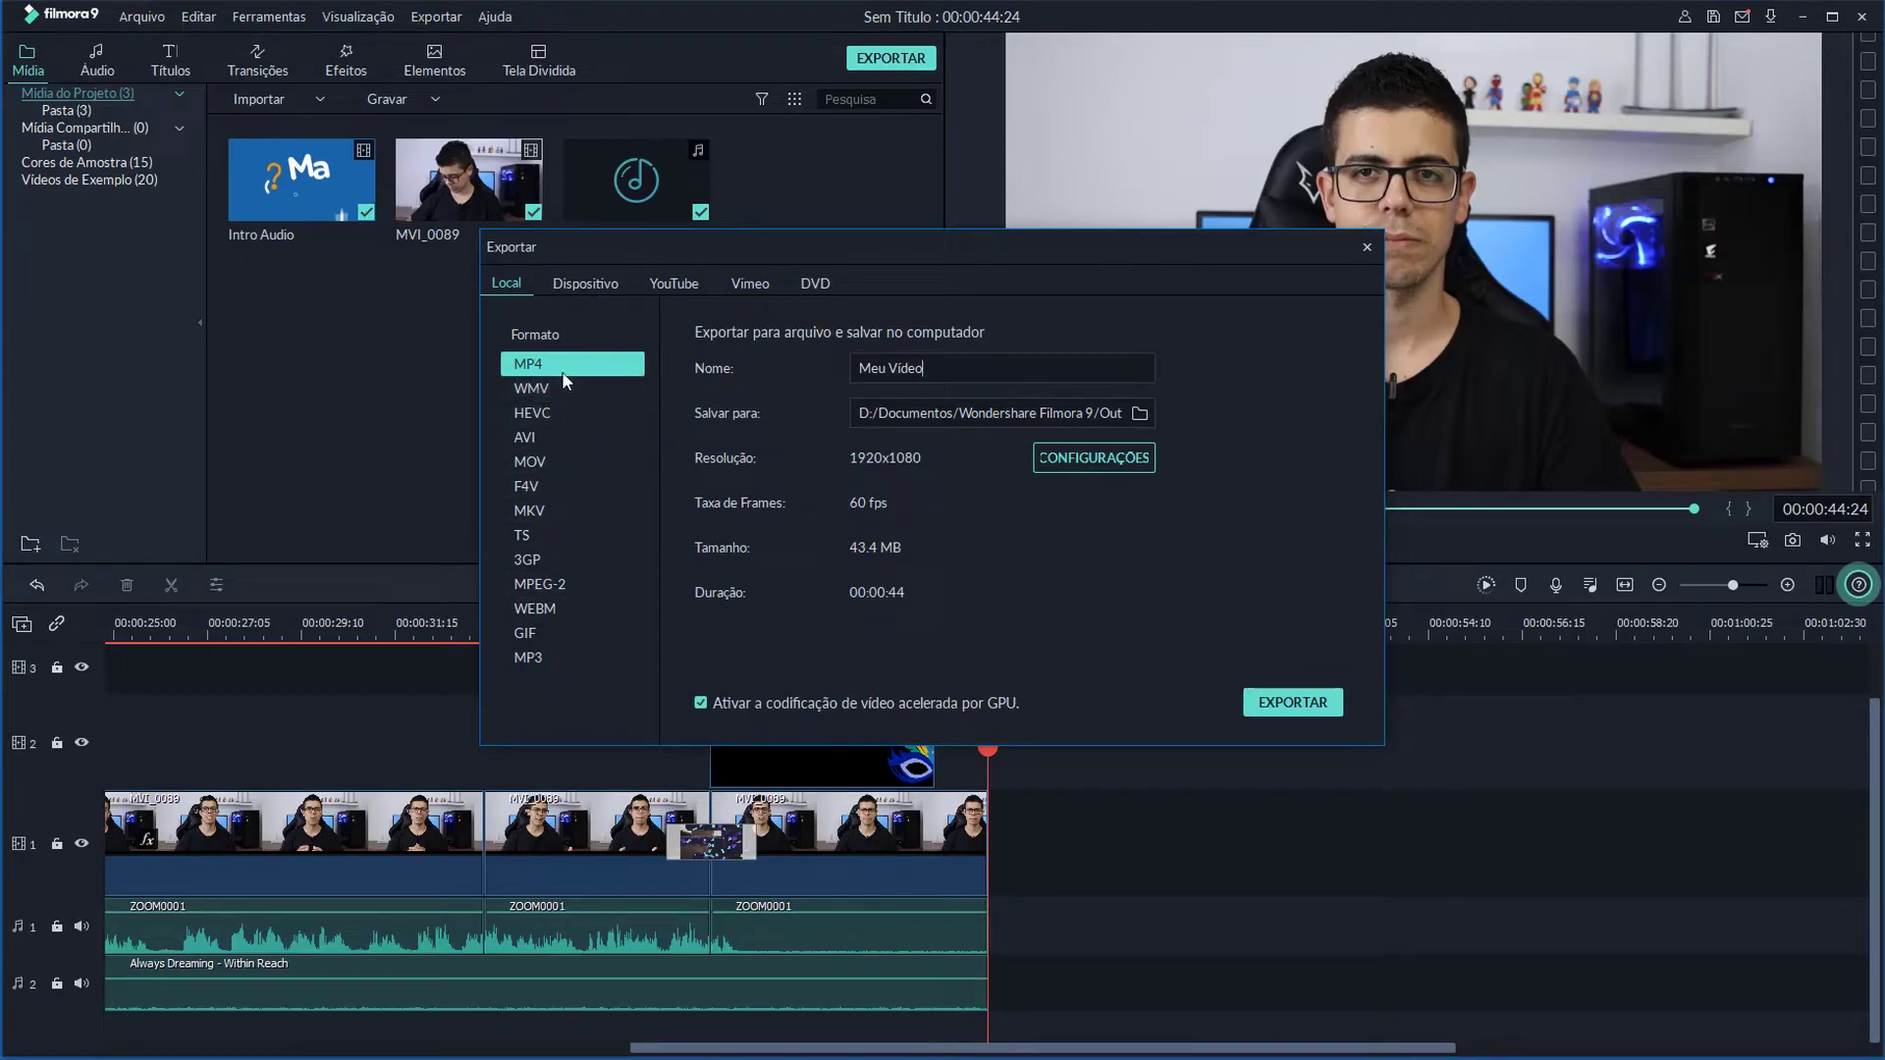
pyautogui.hotkey('ctrl', 'a')
pyautogui.press('Left')
pyautogui.hotkey('ctrl', 'Right')
pyautogui.write('Primeiro')
pyautogui.click(1139, 412)
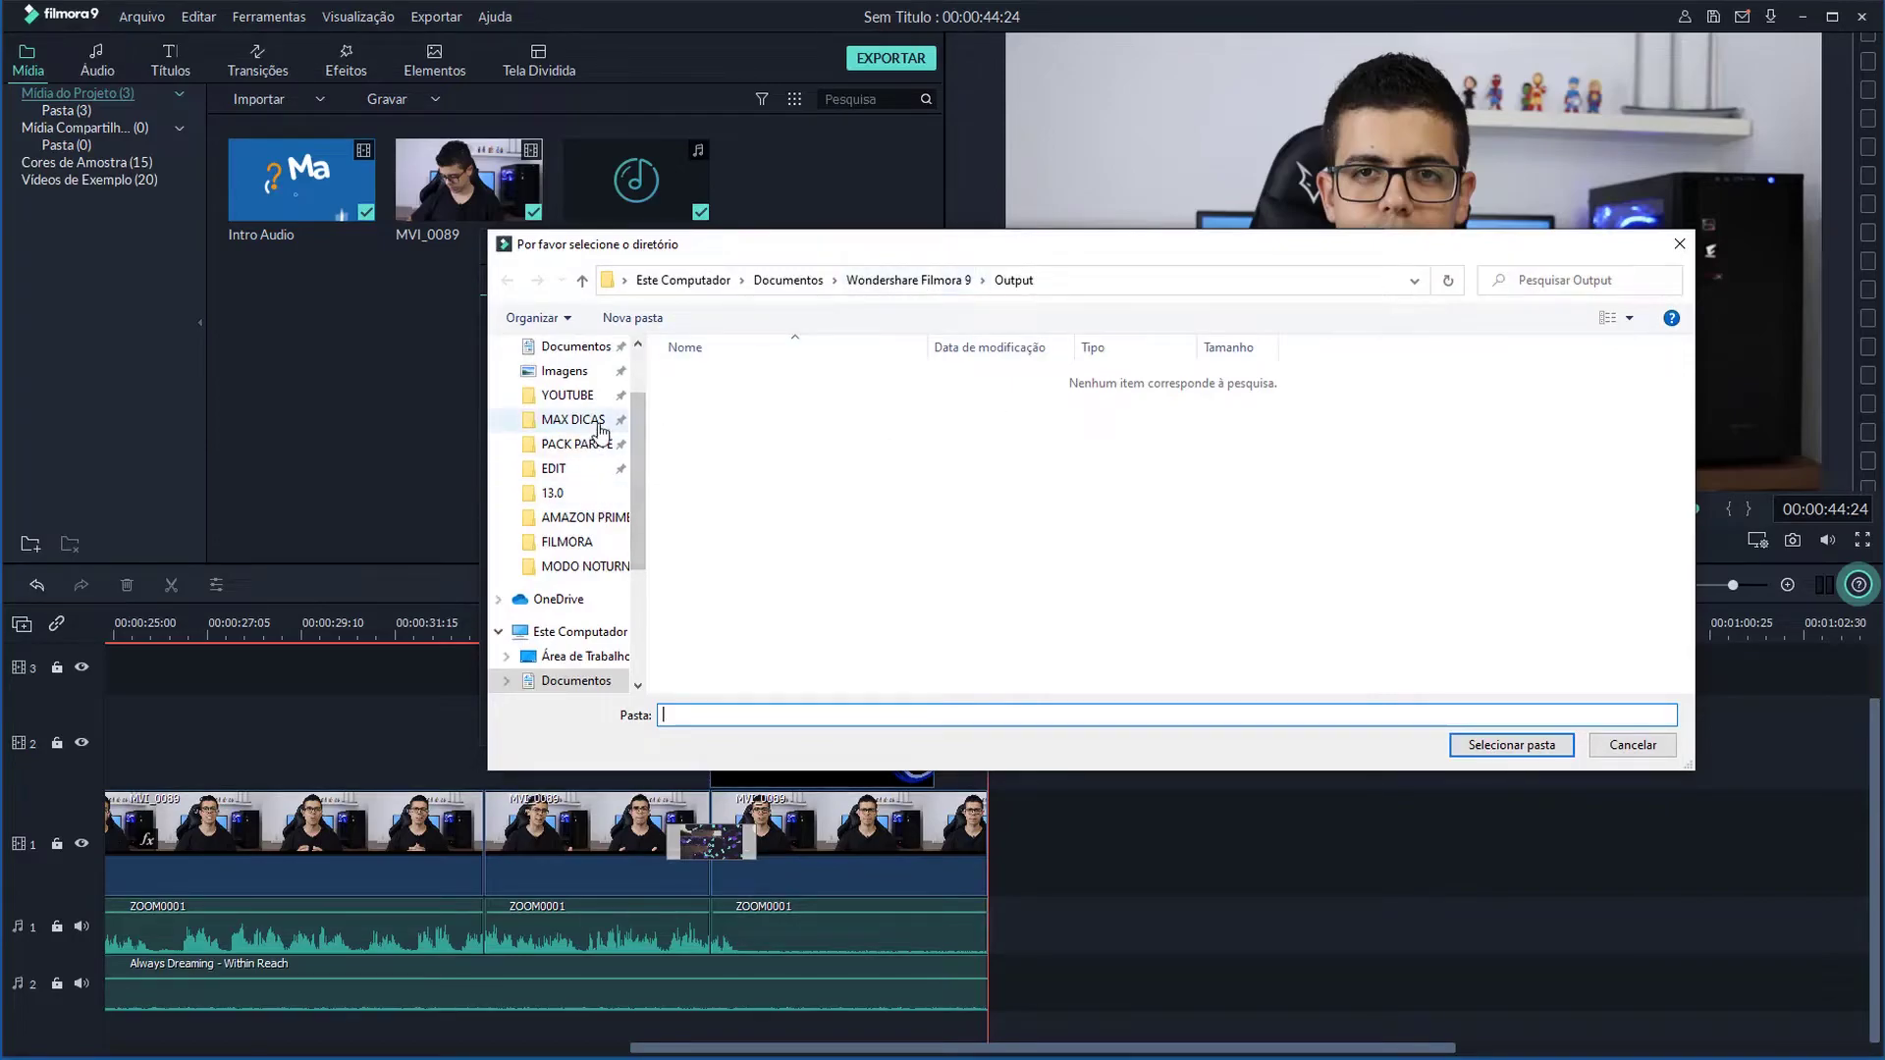
pyautogui.click(581, 656)
pyautogui.press('Return')
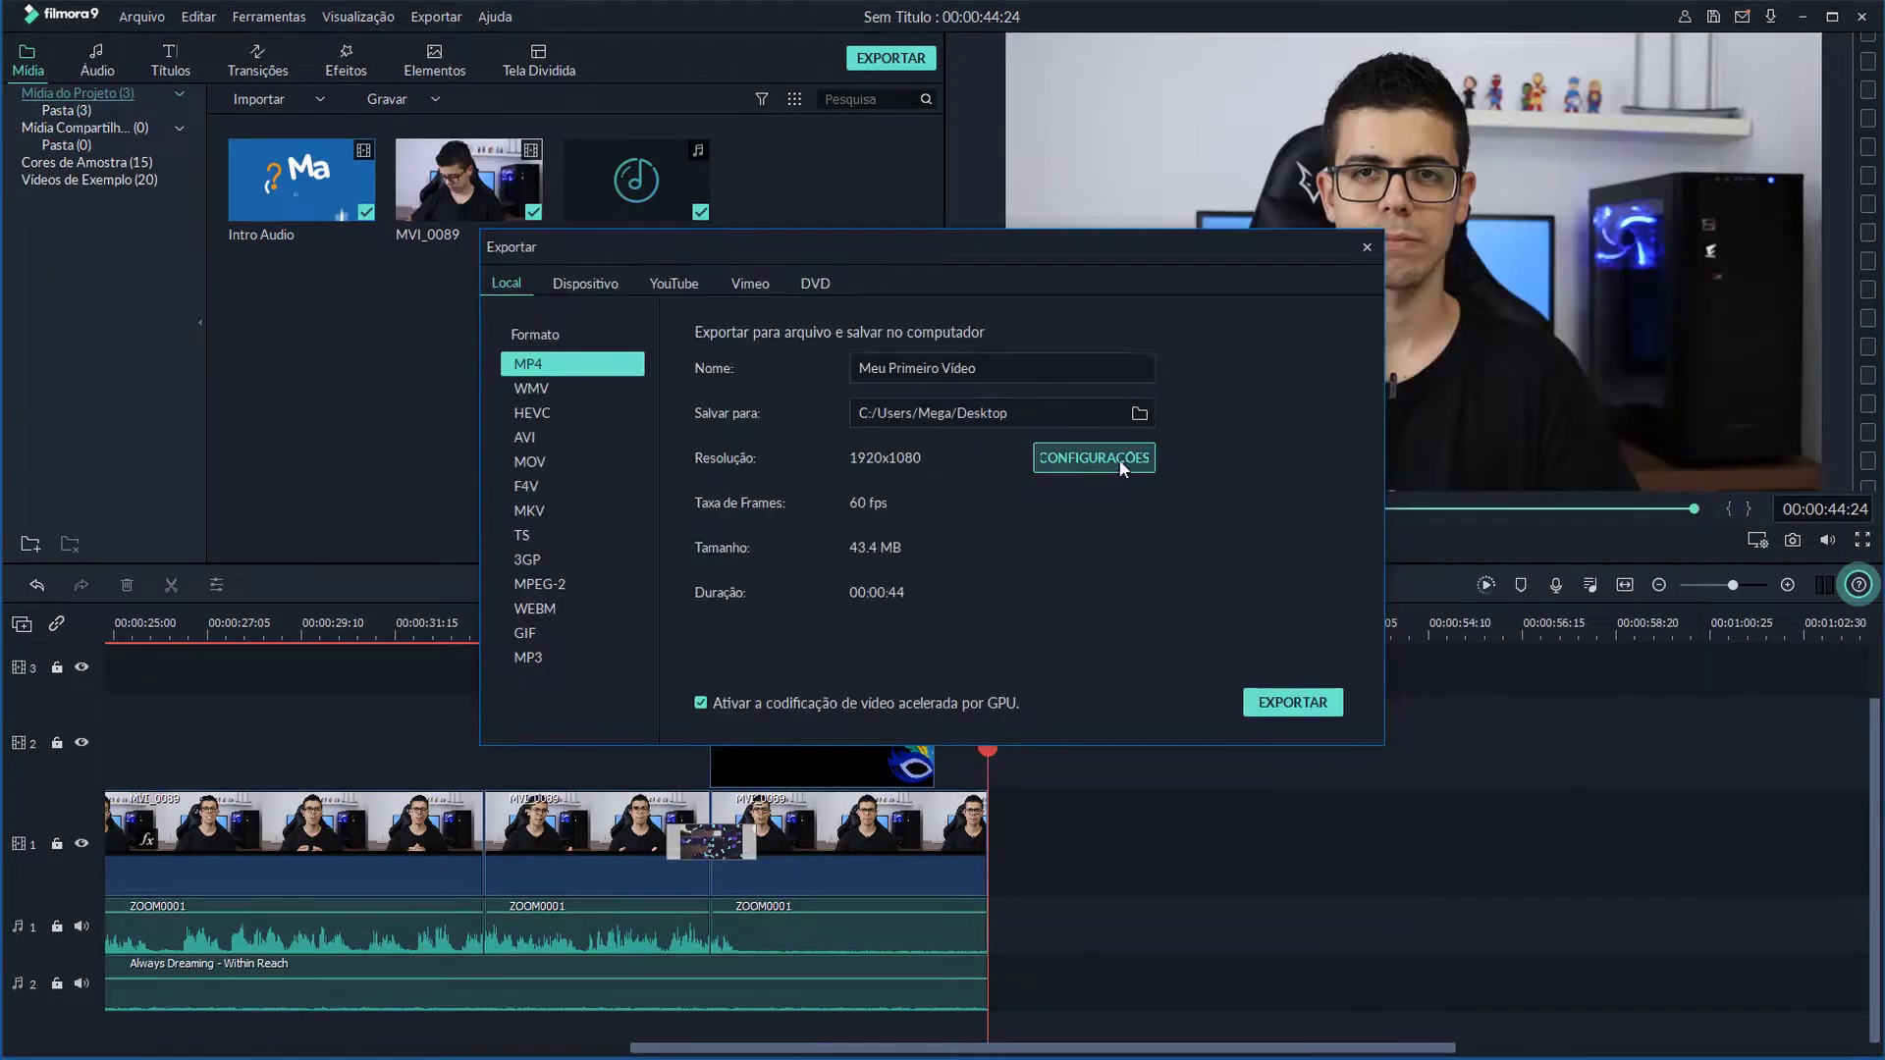
# - Set the export quality to Máximo in the MP4 encoding settings and confirm
pyautogui.click(1121, 459)
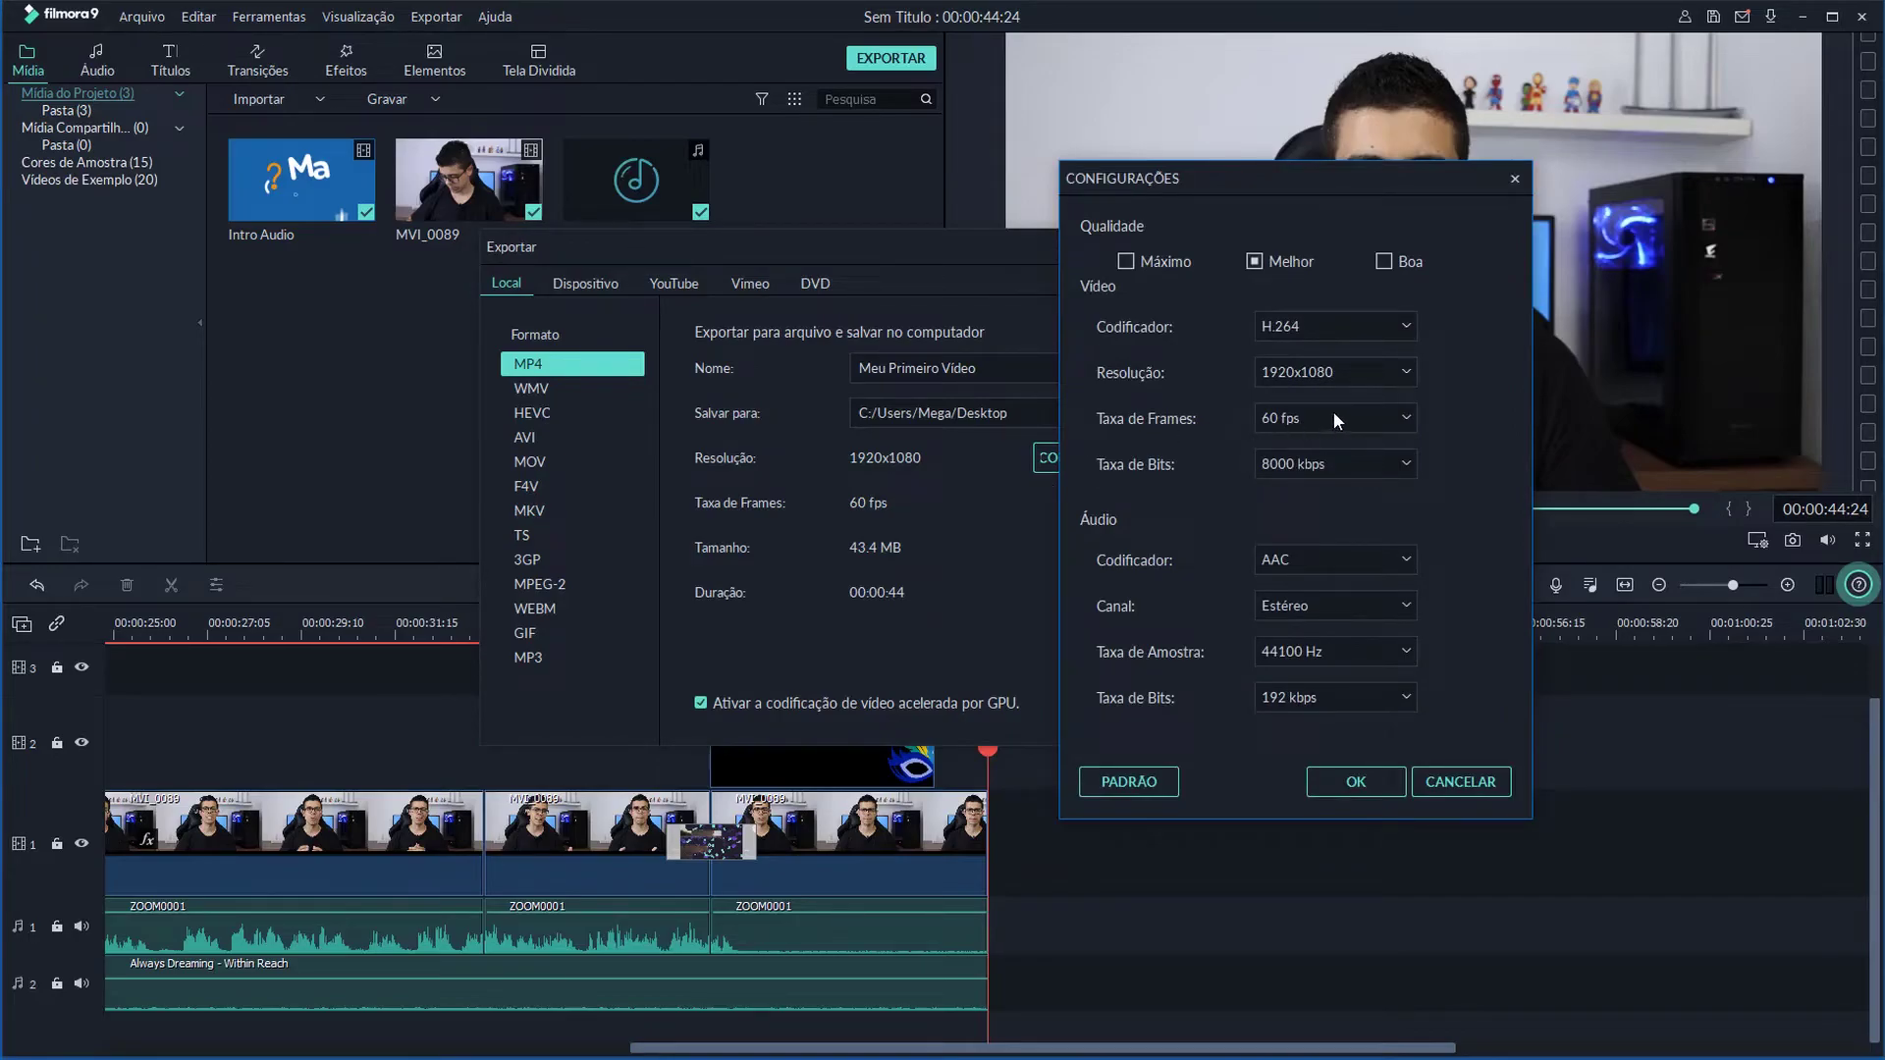
pyautogui.click(1126, 261)
pyautogui.click(1378, 780)
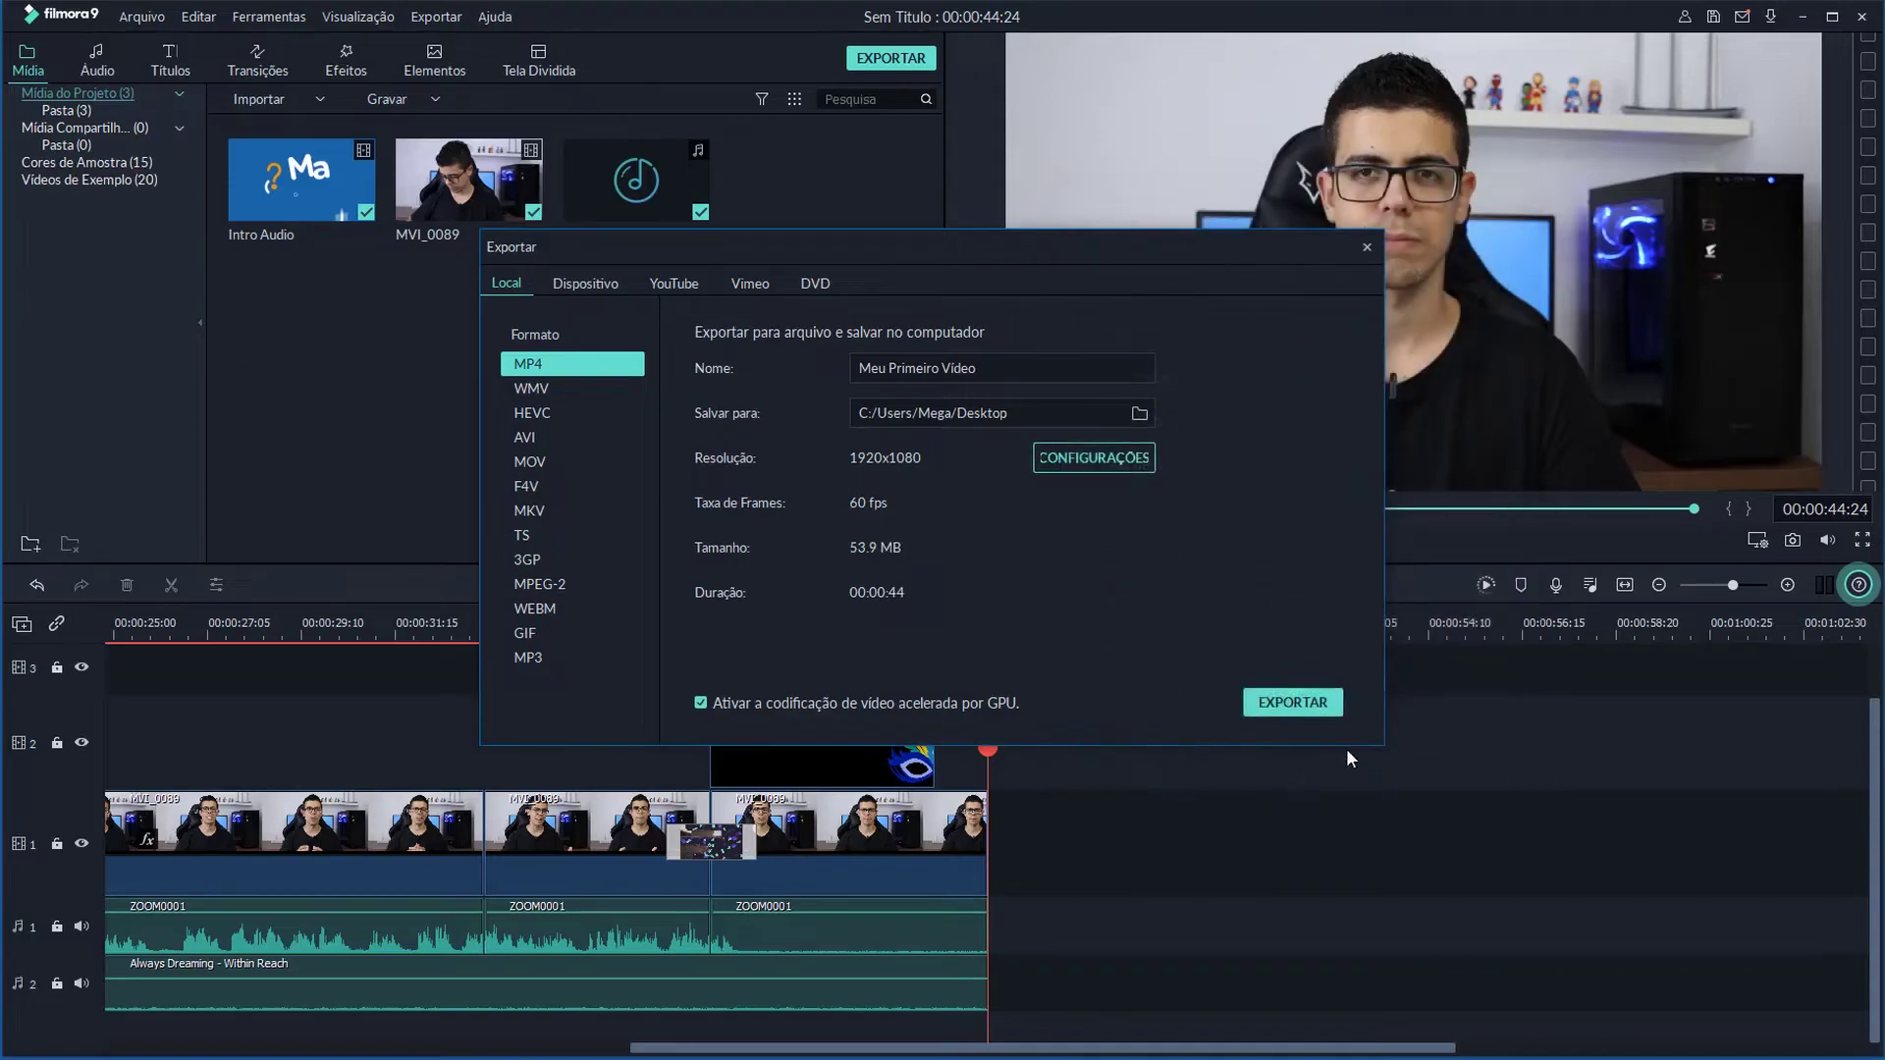
# - Review the export options for devices and YouTube, and return to the local file export settings
pyautogui.click(577, 282)
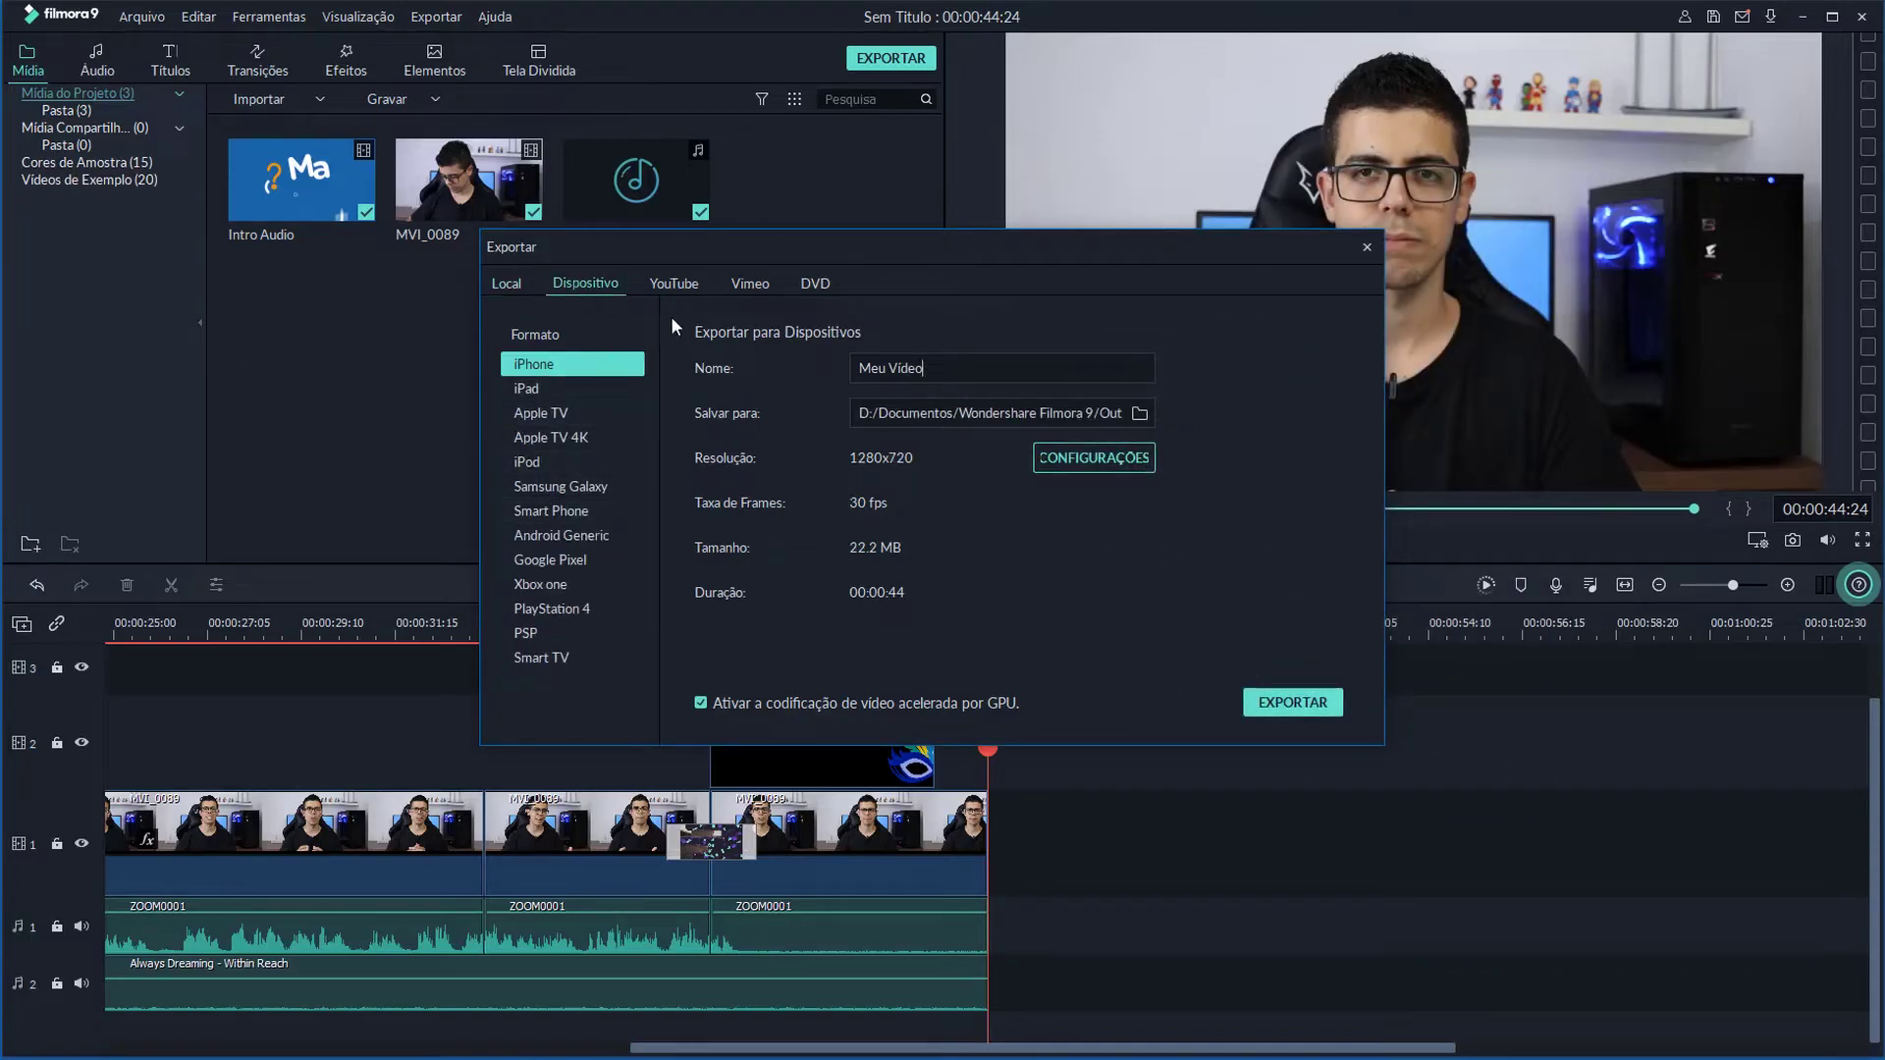
pyautogui.click(663, 285)
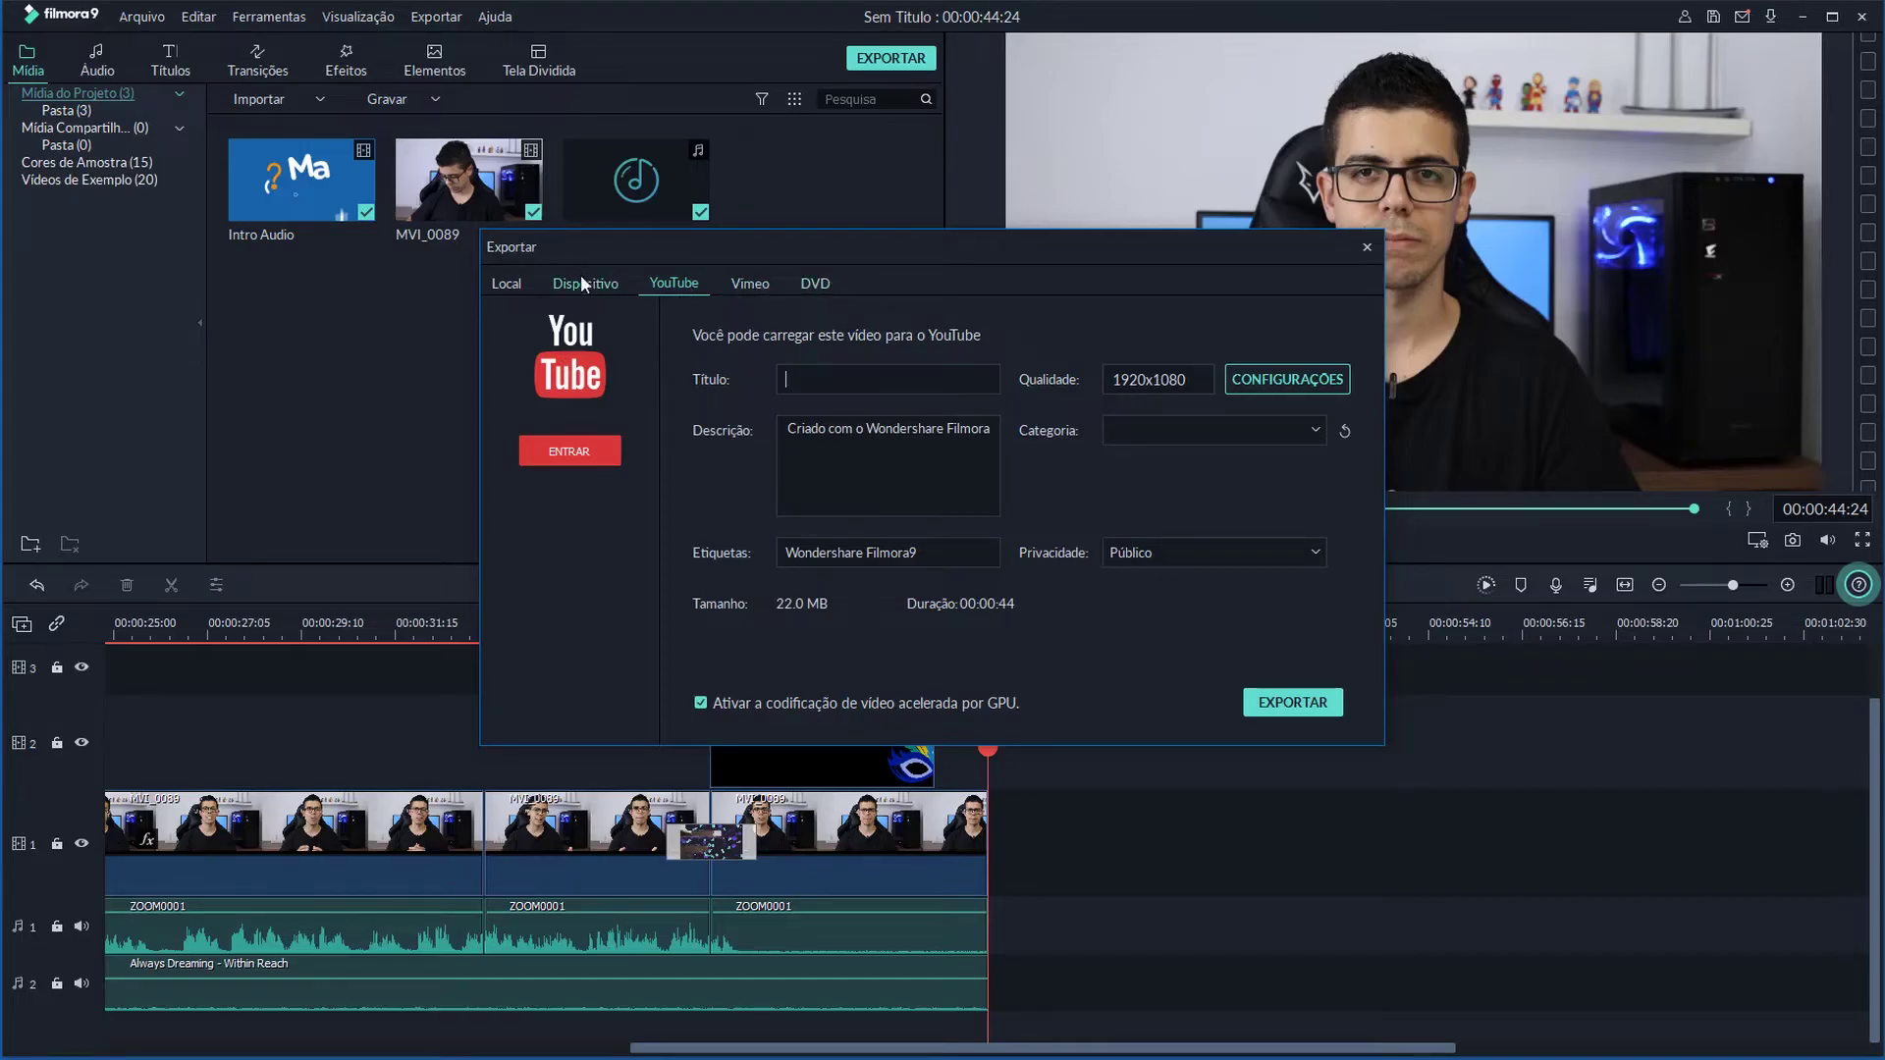
pyautogui.click(505, 285)
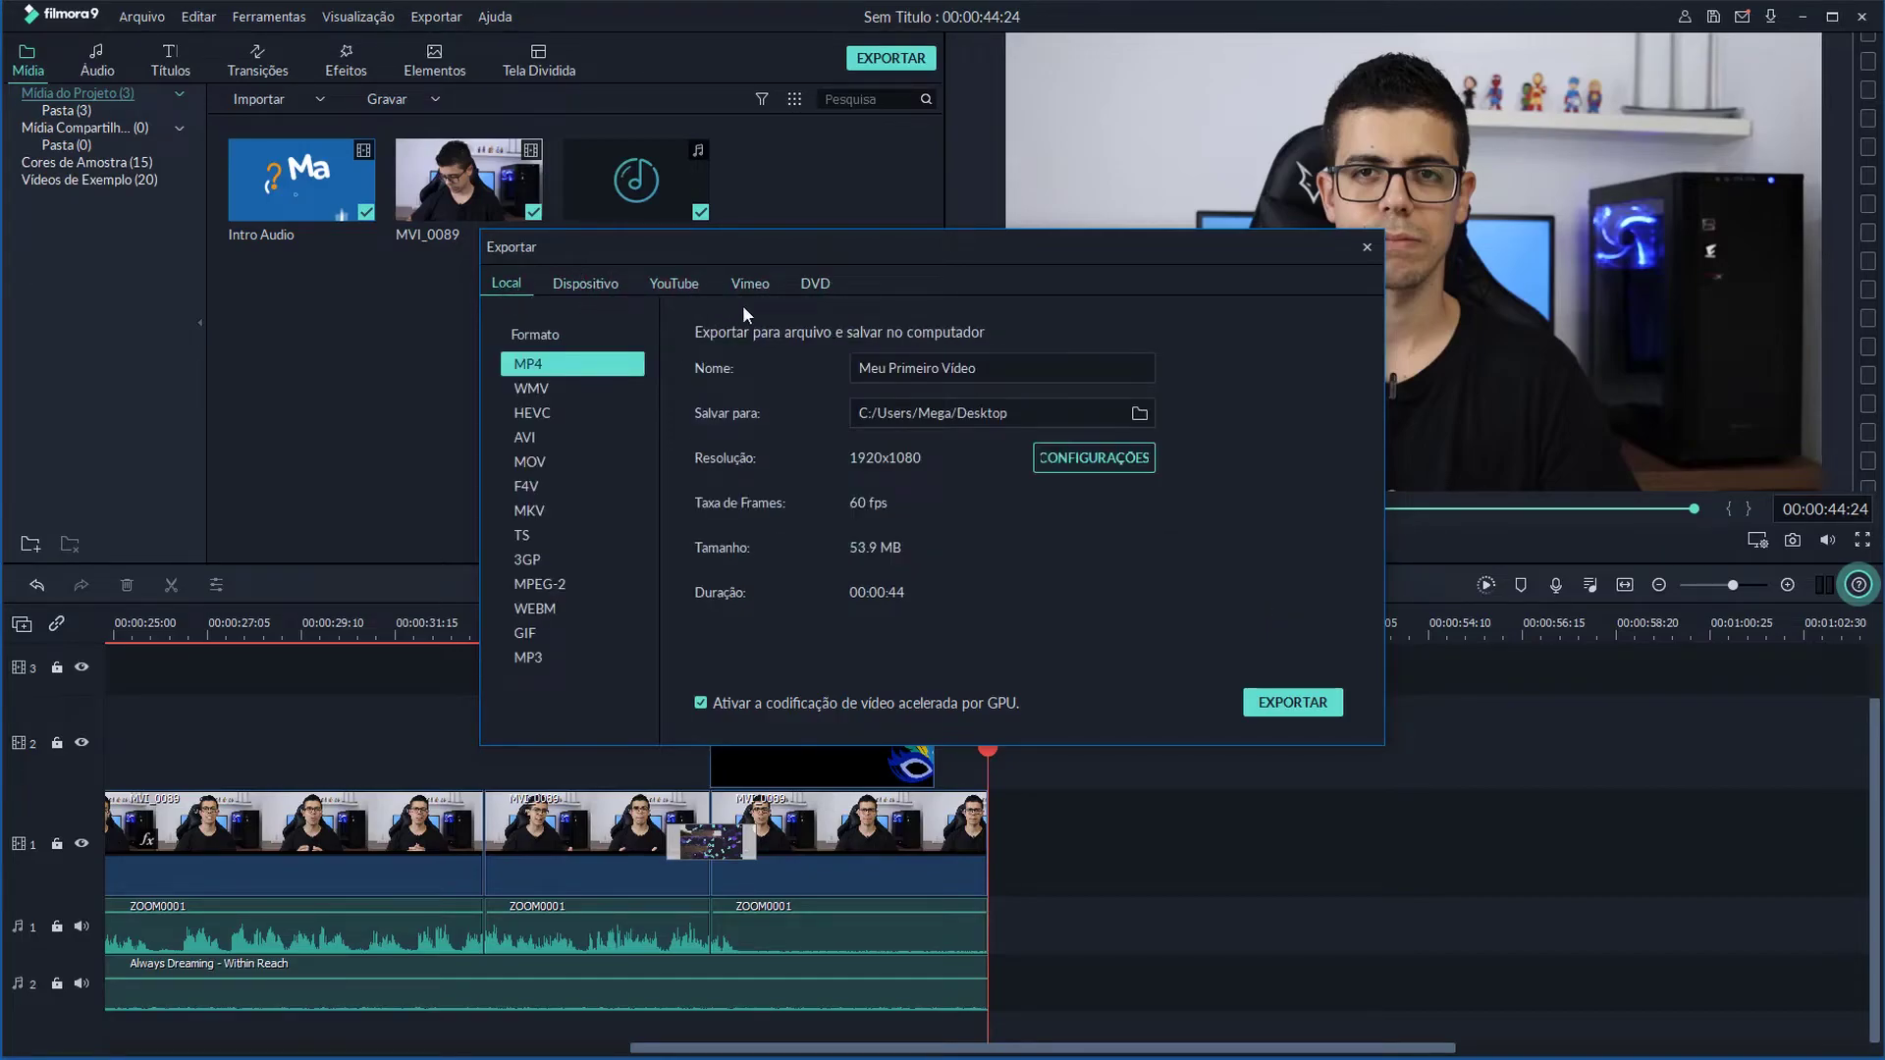
pyautogui.click(674, 284)
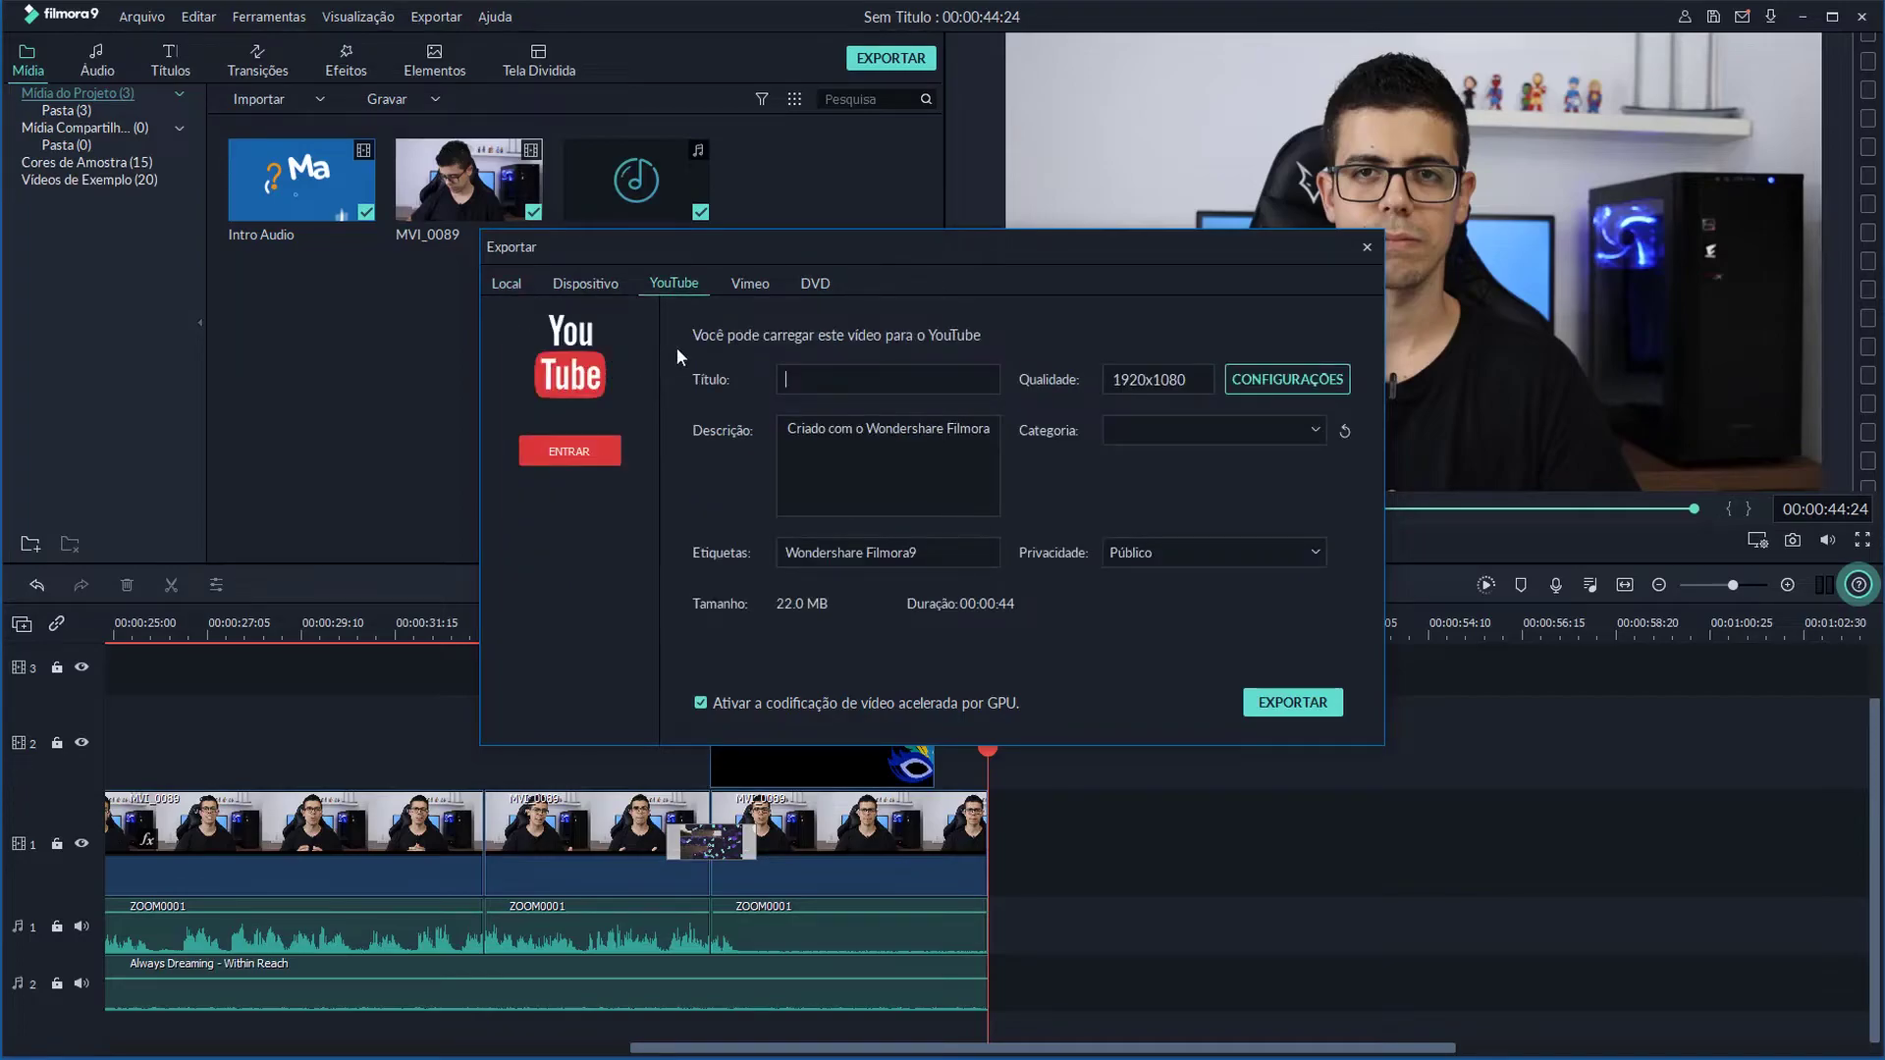
pyautogui.click(524, 284)
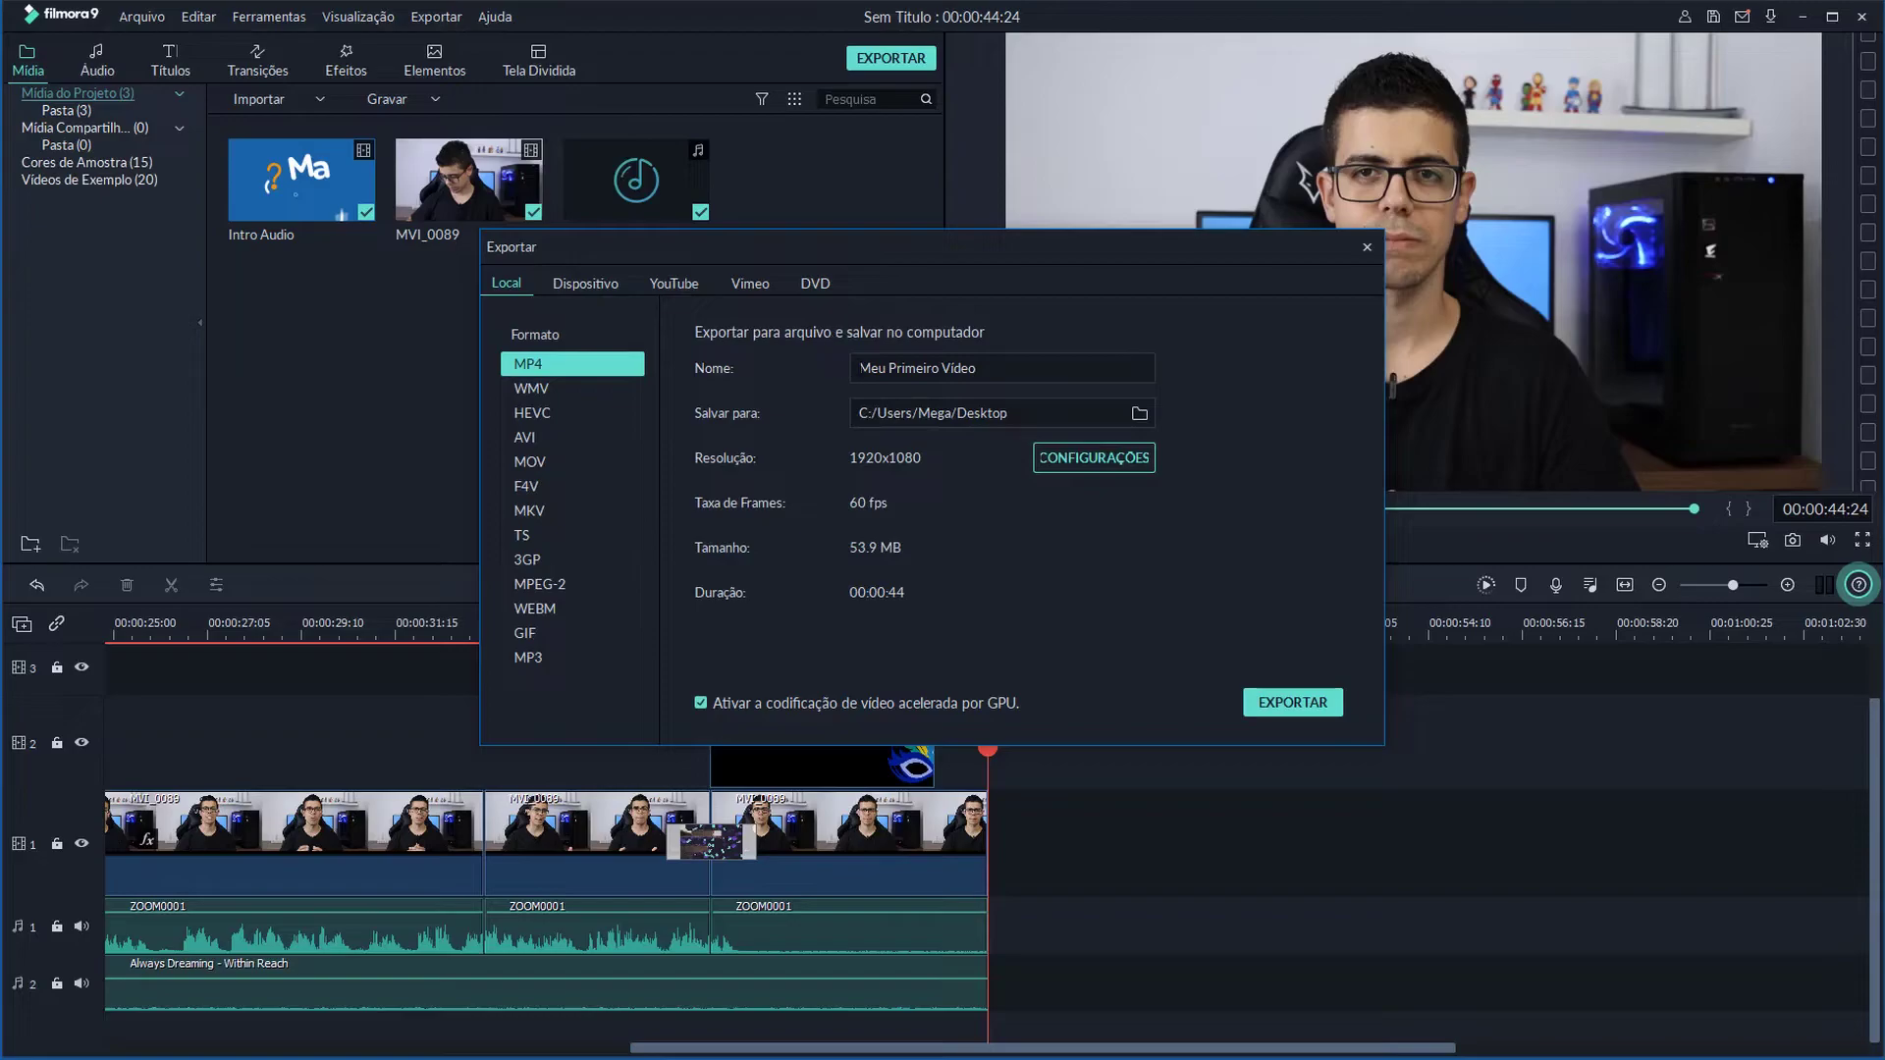
# - Export the video as Meu Primeiro Vídeo.mp4 and dismiss the progress dialog when rendering completes
pyautogui.click(1291, 704)
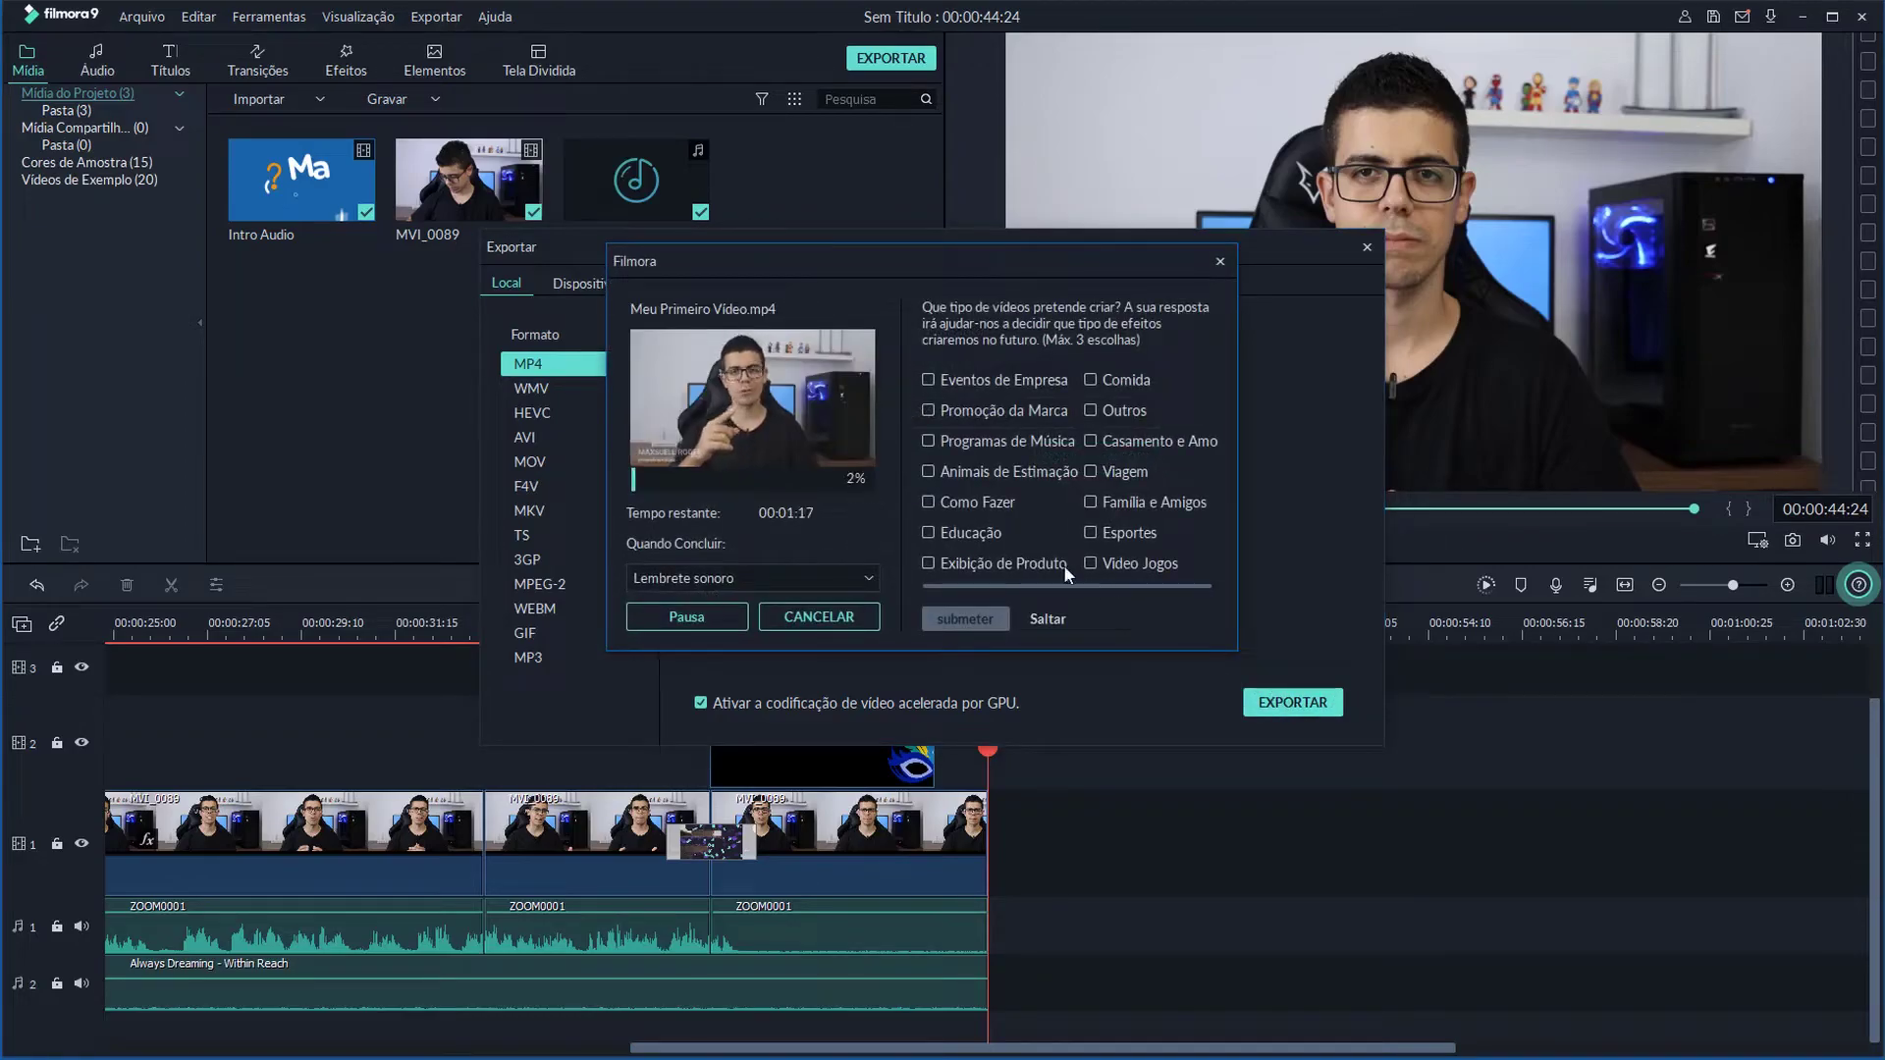
pyautogui.moveTo(951, 257); pyautogui.dragTo(1034, 207)
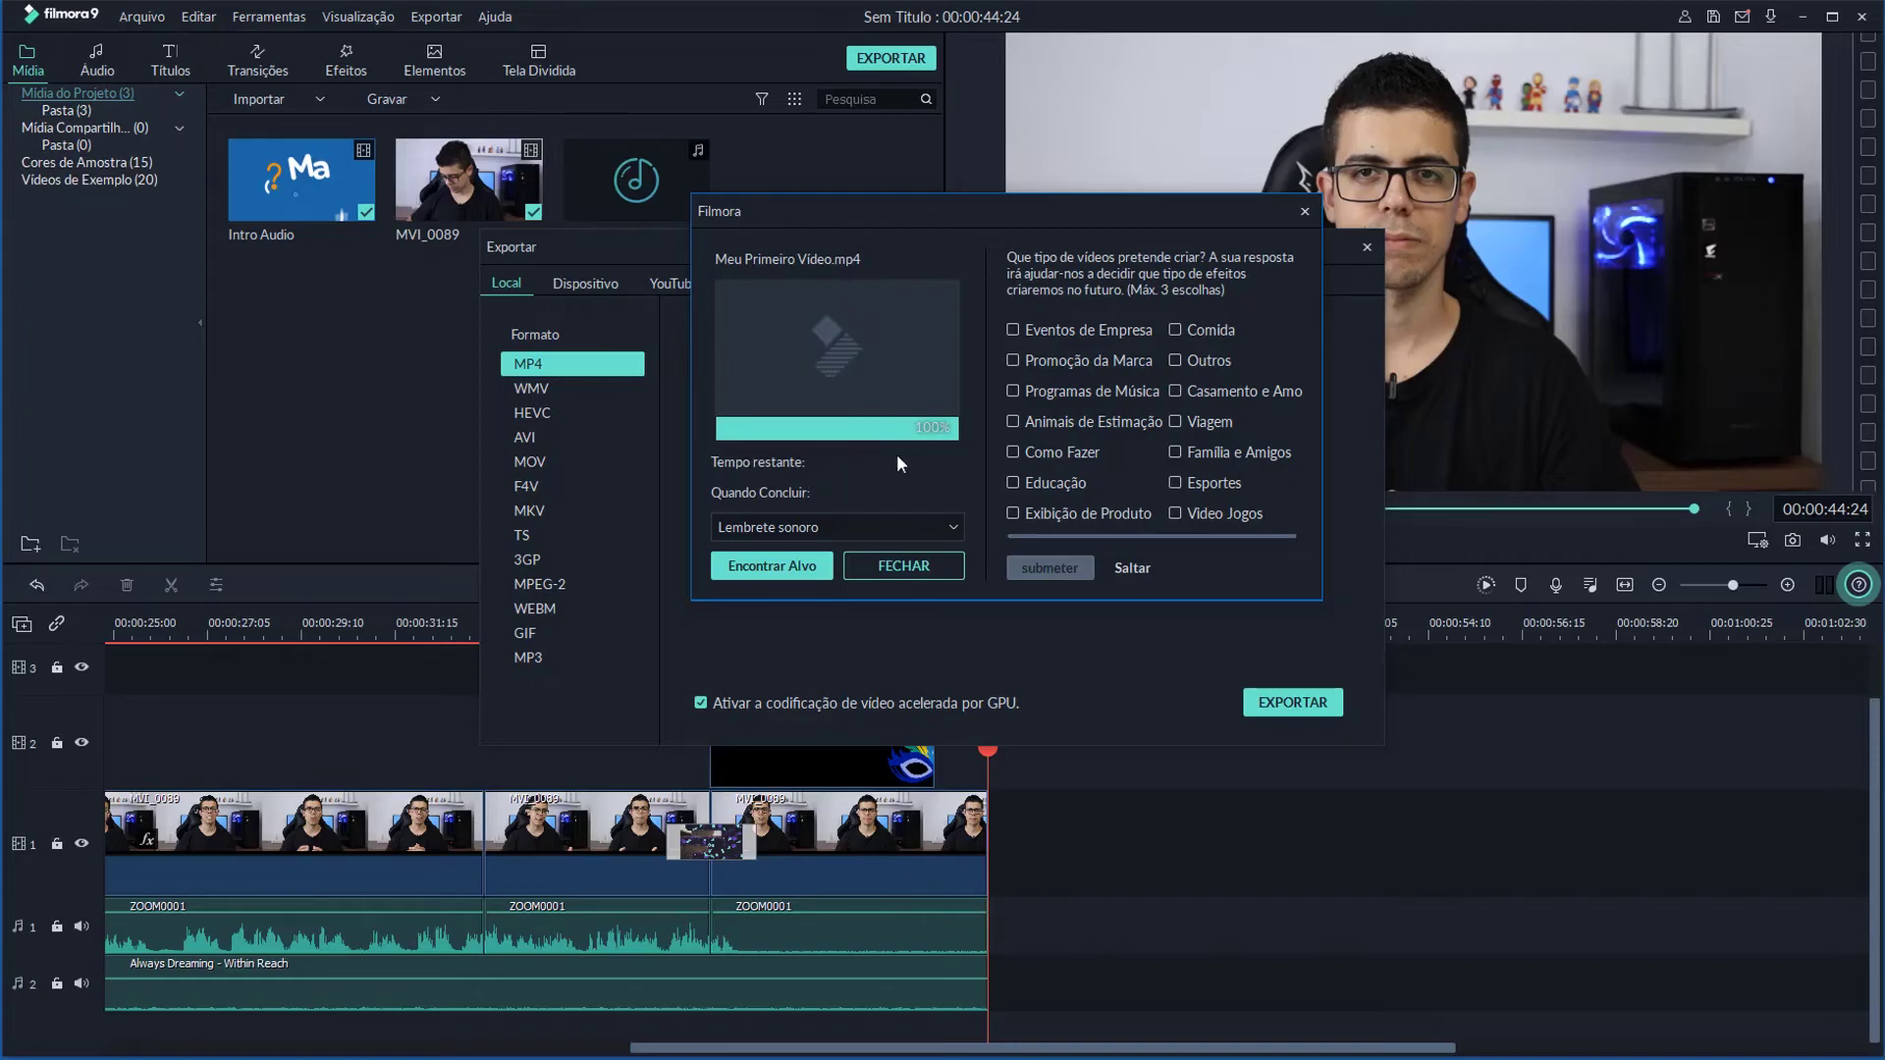
pyautogui.click(927, 564)
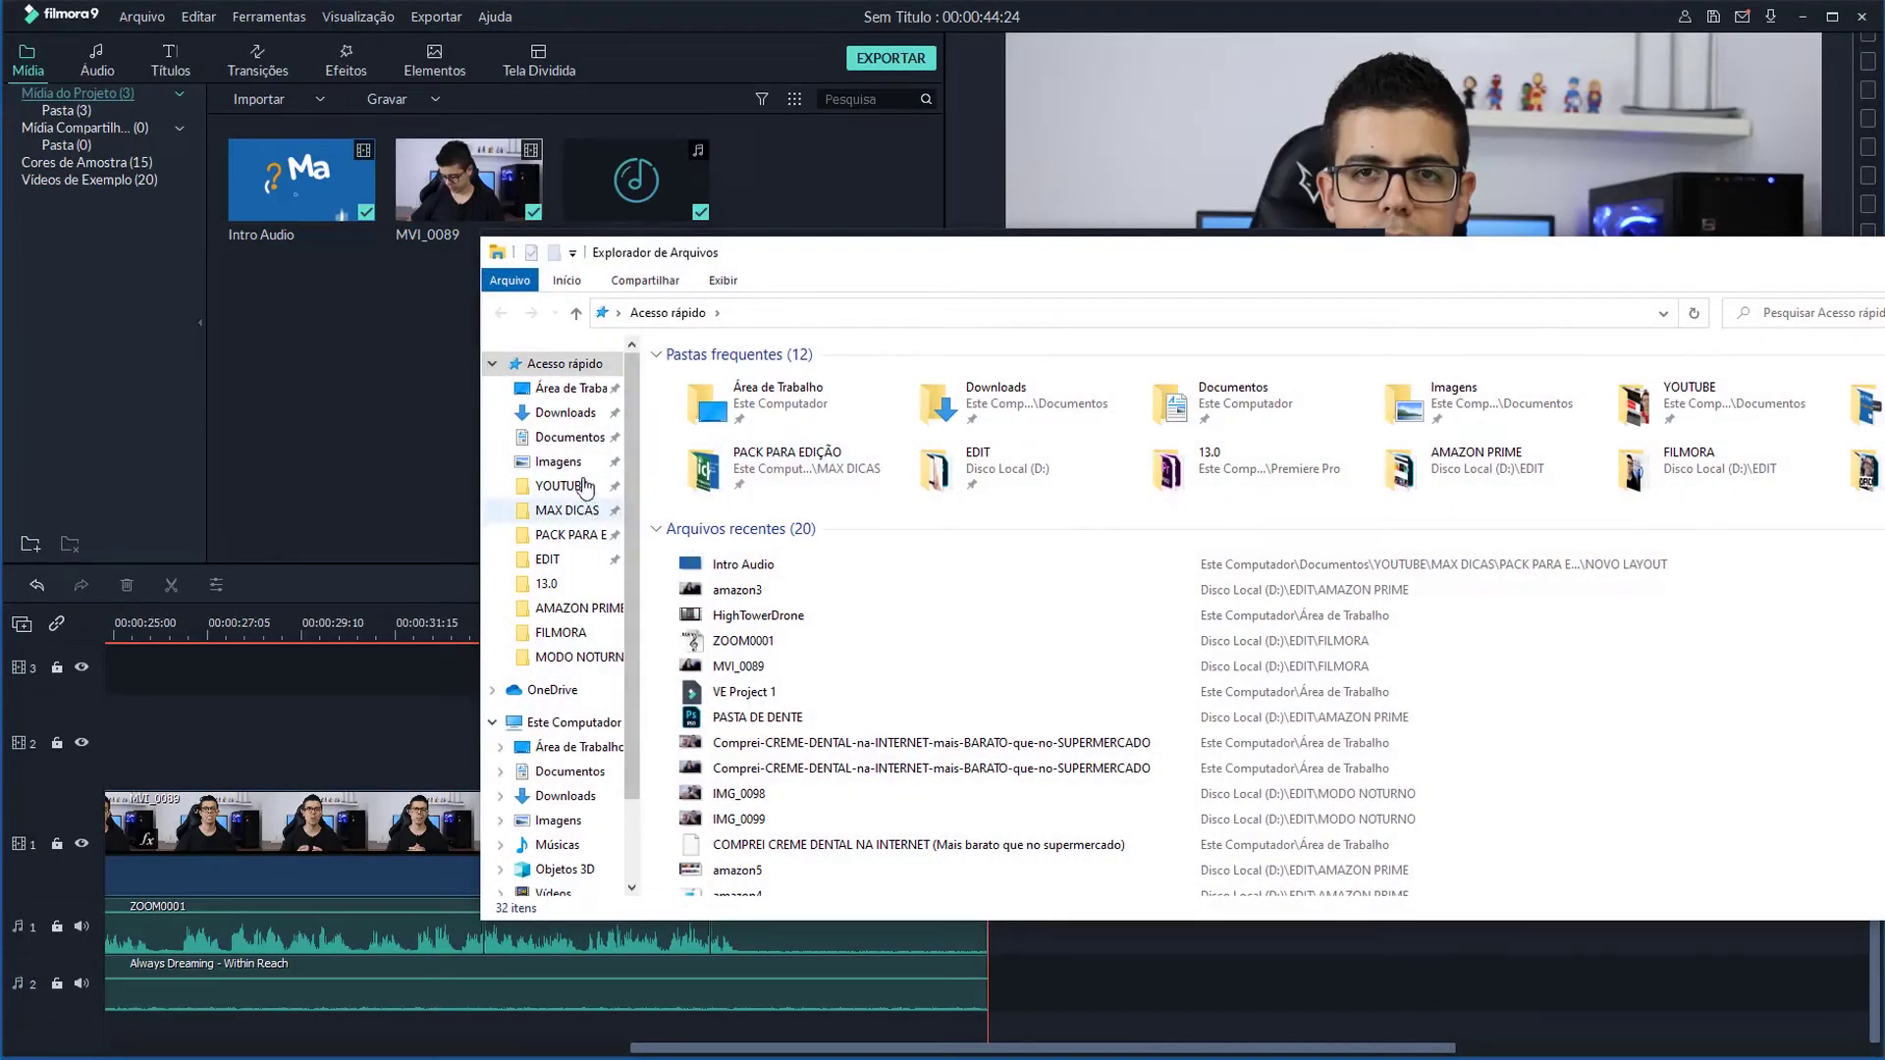
# - In File Explorer, open Meu Primeiro Vídeo from the Área de Trabalho folder and check its playback, skipping ahead to the carnival mask section
pyautogui.click(571, 387)
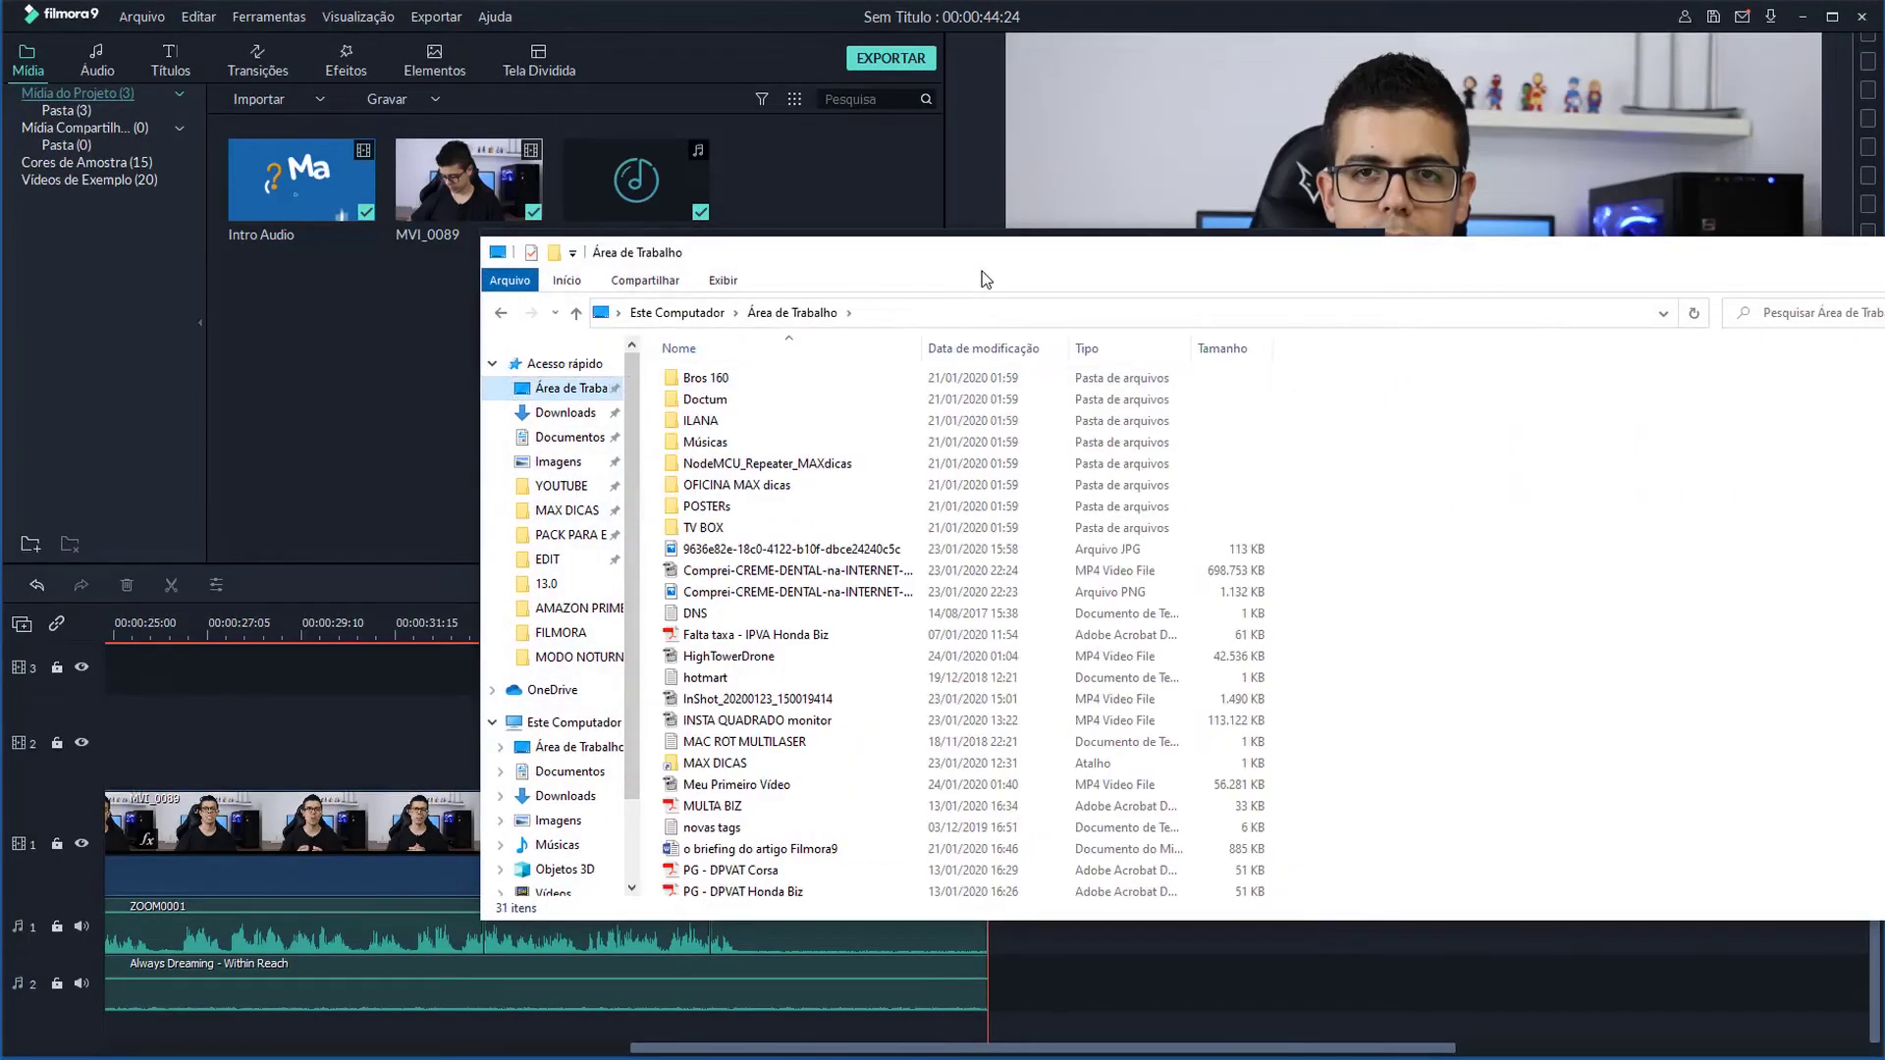
pyautogui.moveTo(945, 246); pyautogui.dragTo(880, 180)
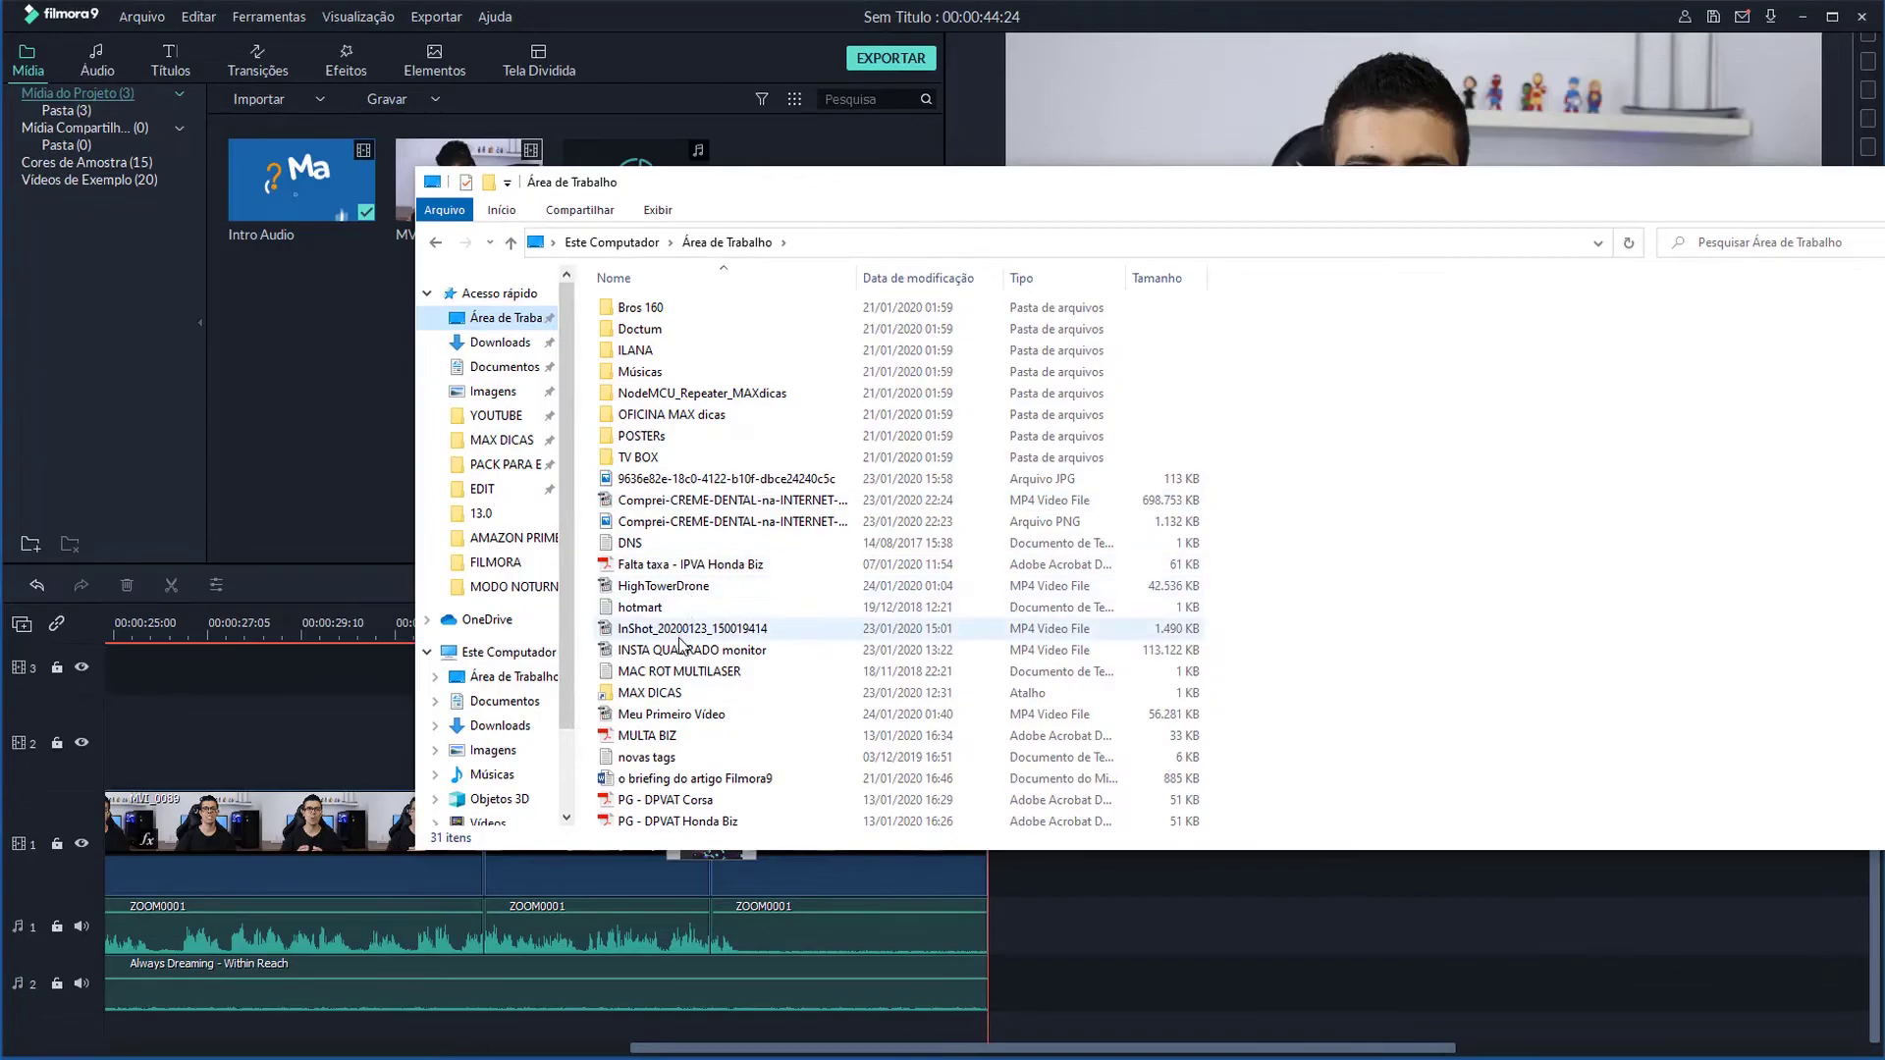
pyautogui.doubleClick(678, 714)
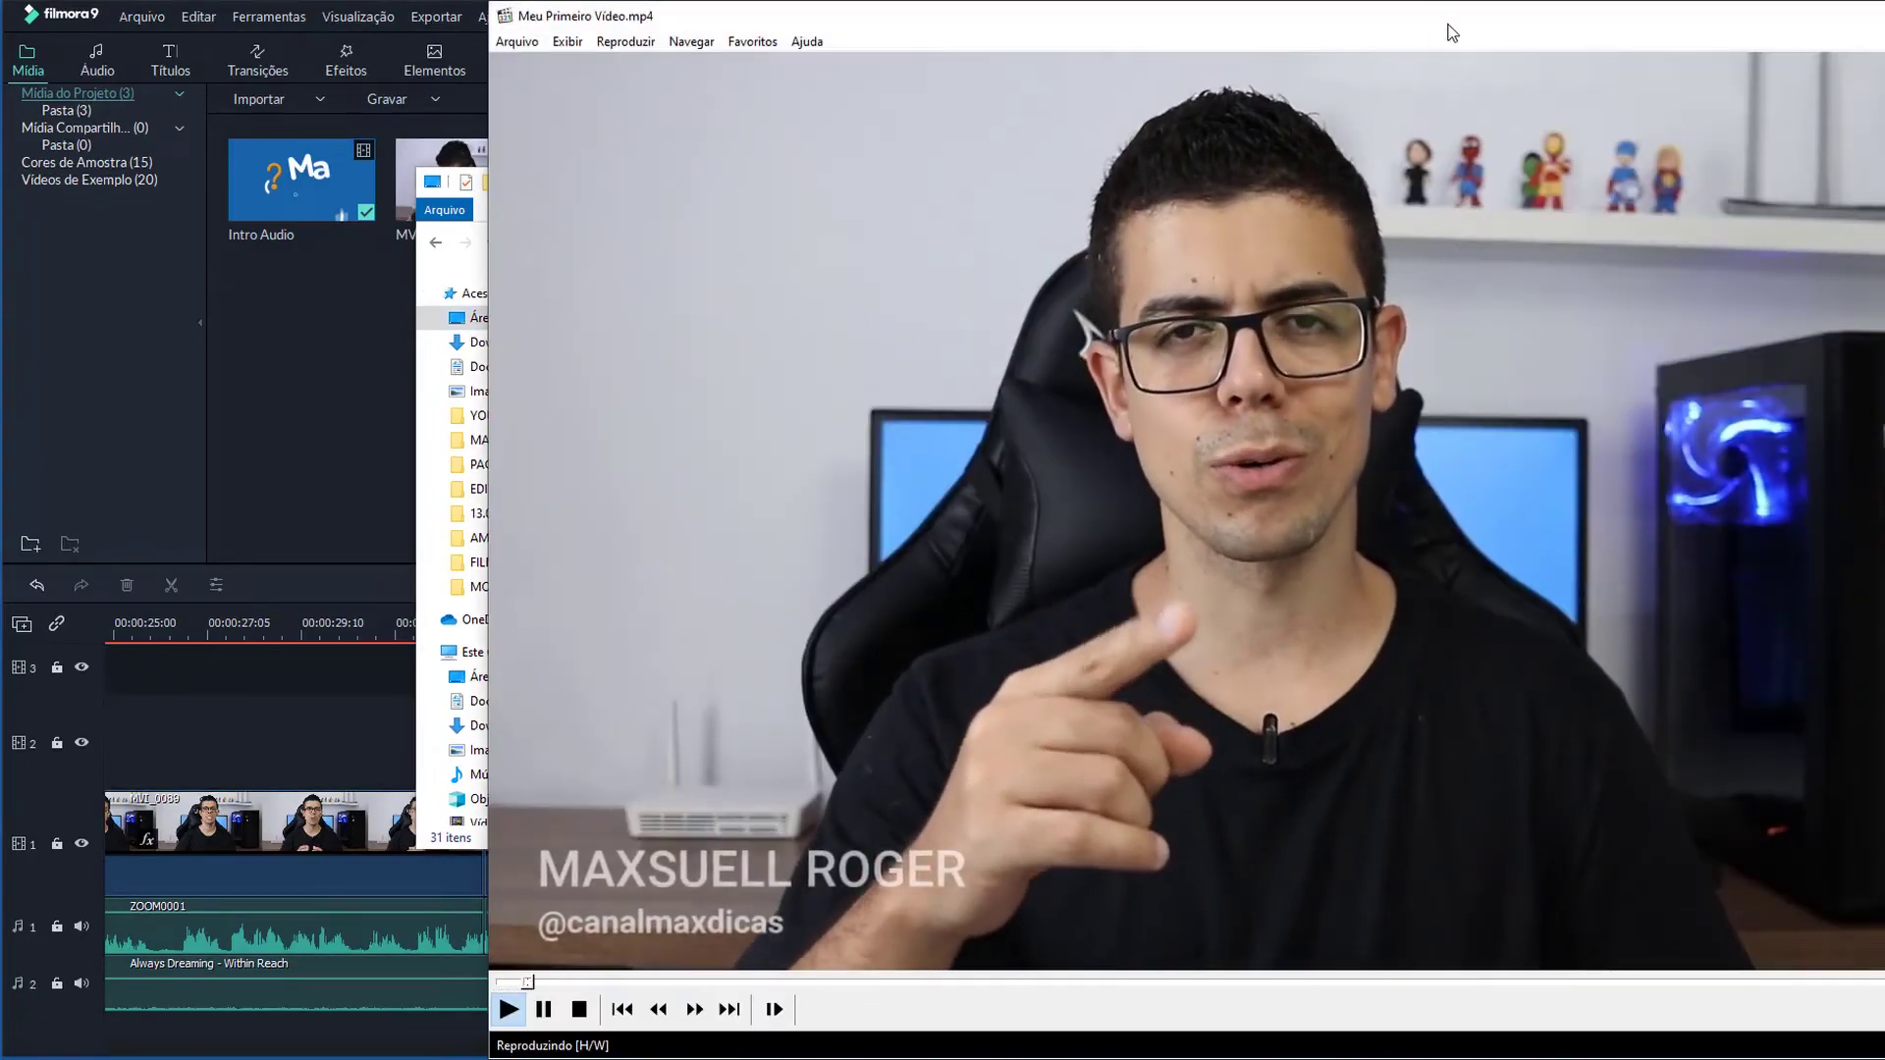
pyautogui.moveTo(1452, 32); pyautogui.dragTo(1021, 12)
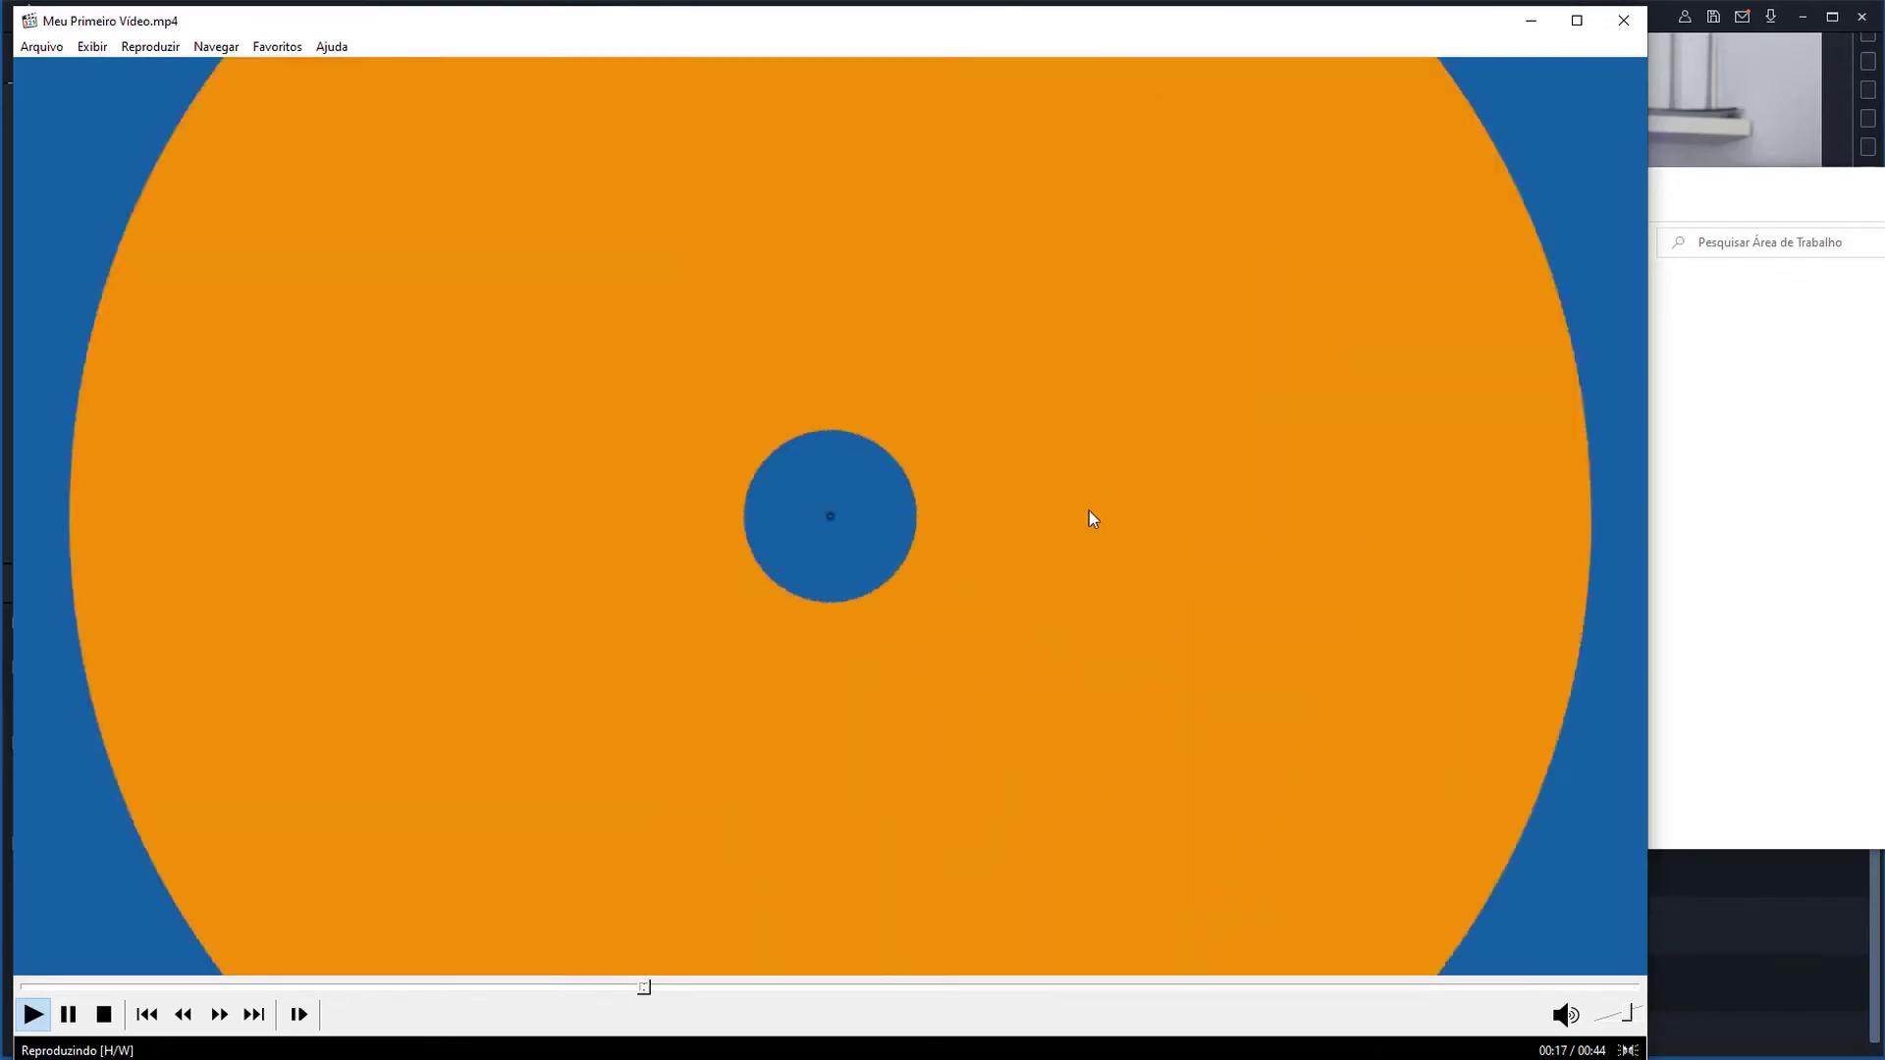
pyautogui.click(1380, 986)
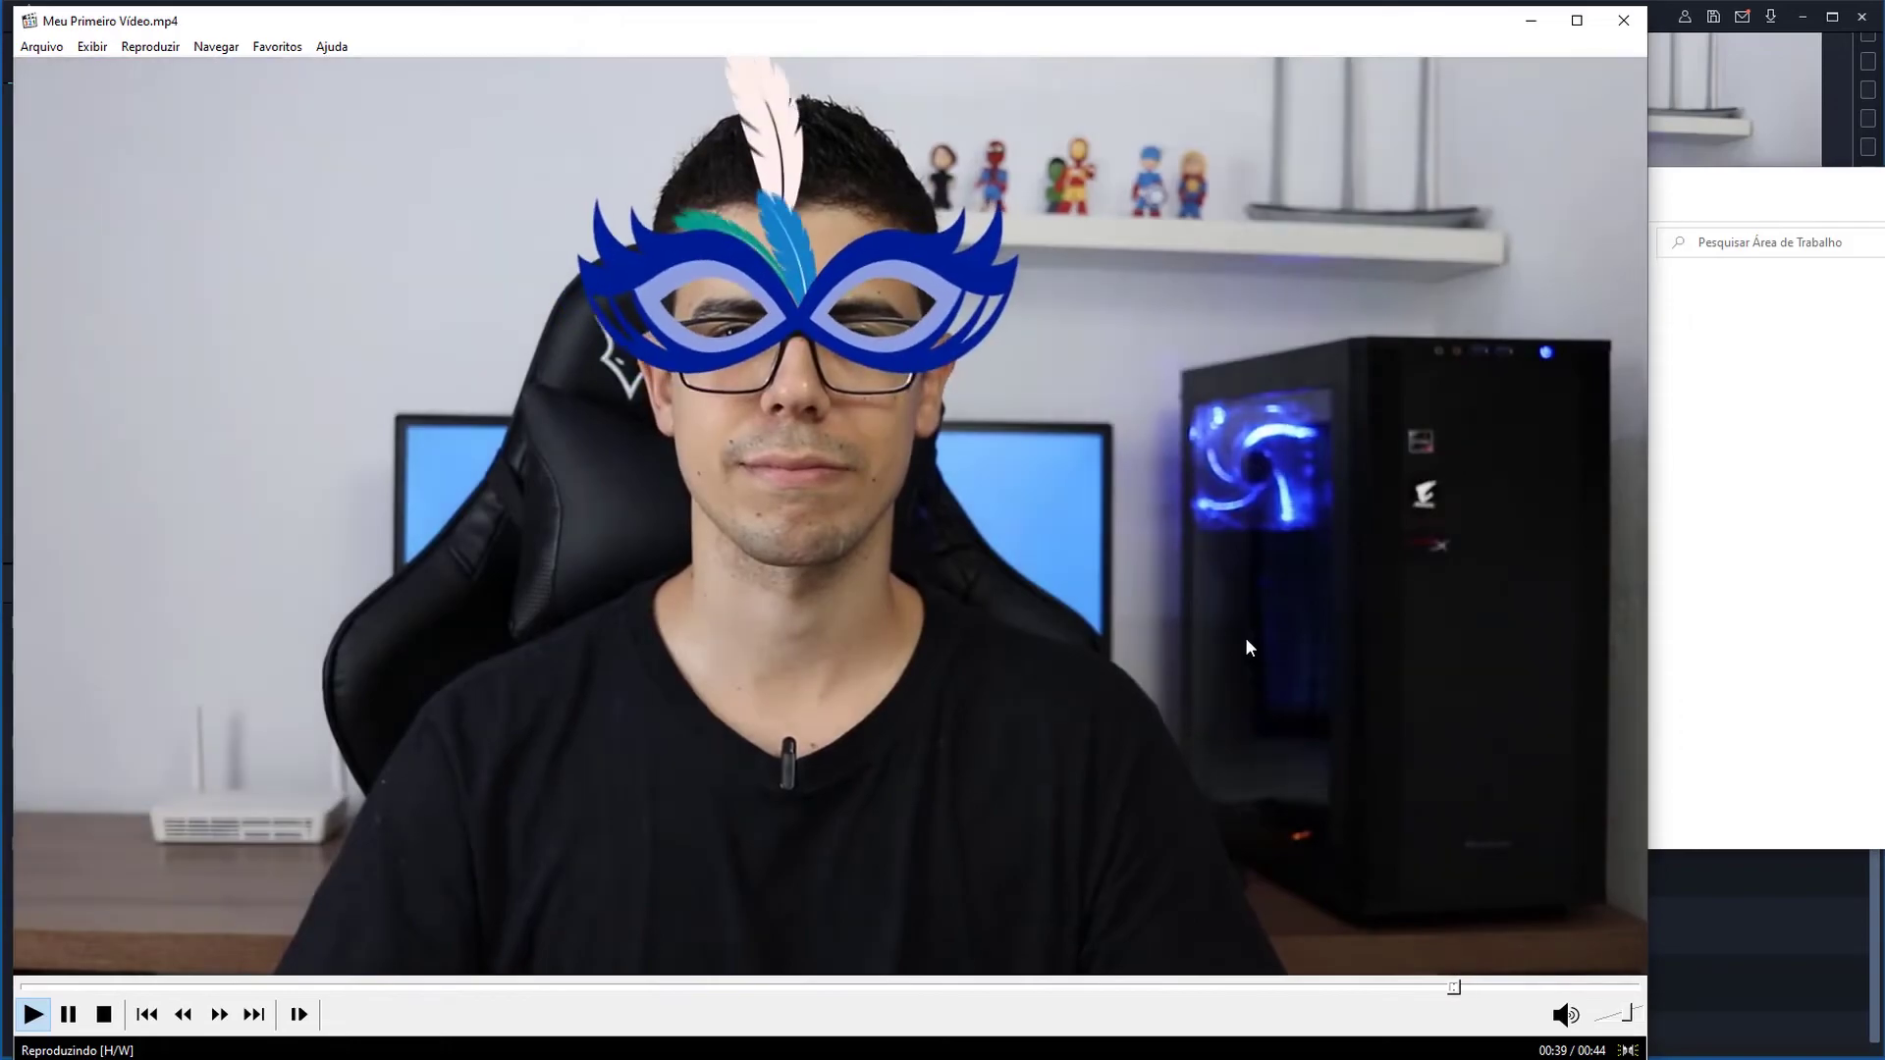
pyautogui.click(1625, 24)
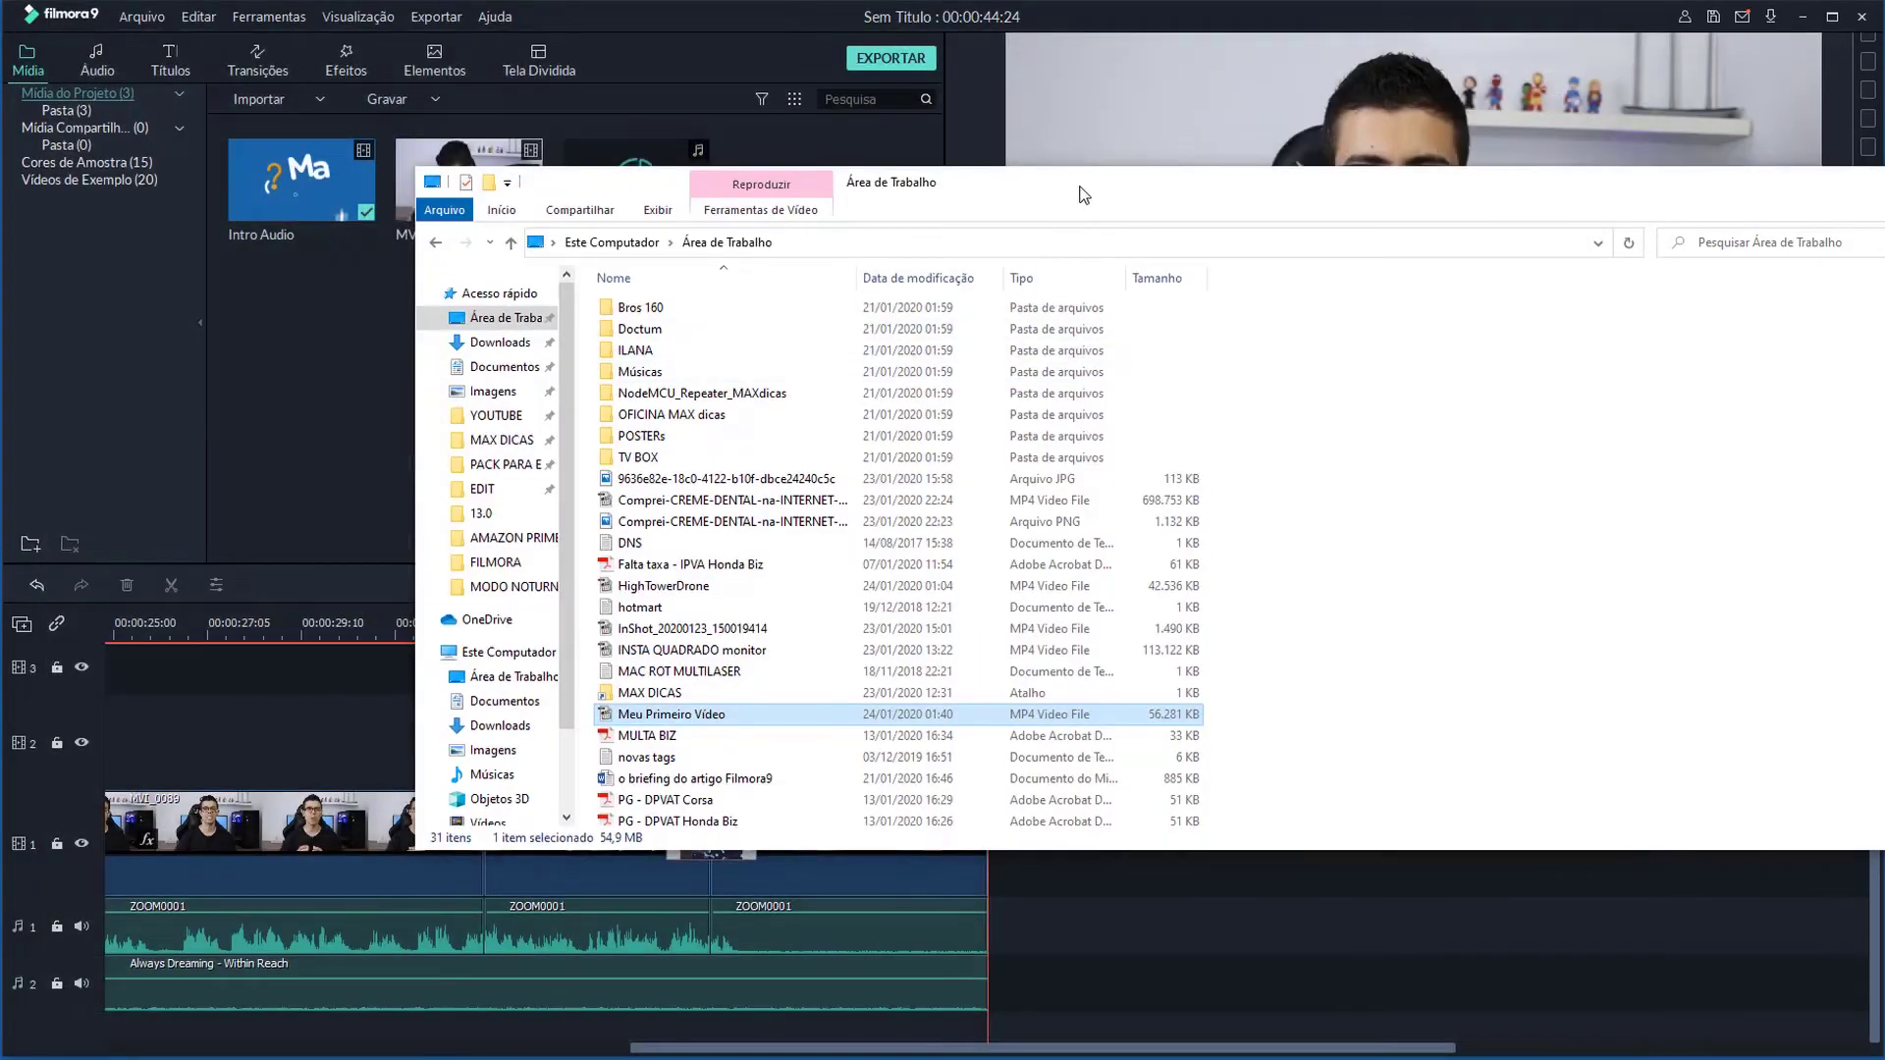
# - Close the Área de Trabalho folder window and the Exportar dialog to return to the project timeline
pyautogui.moveTo(1084, 194); pyautogui.dragTo(933, 230)
pyautogui.click(1751, 220)
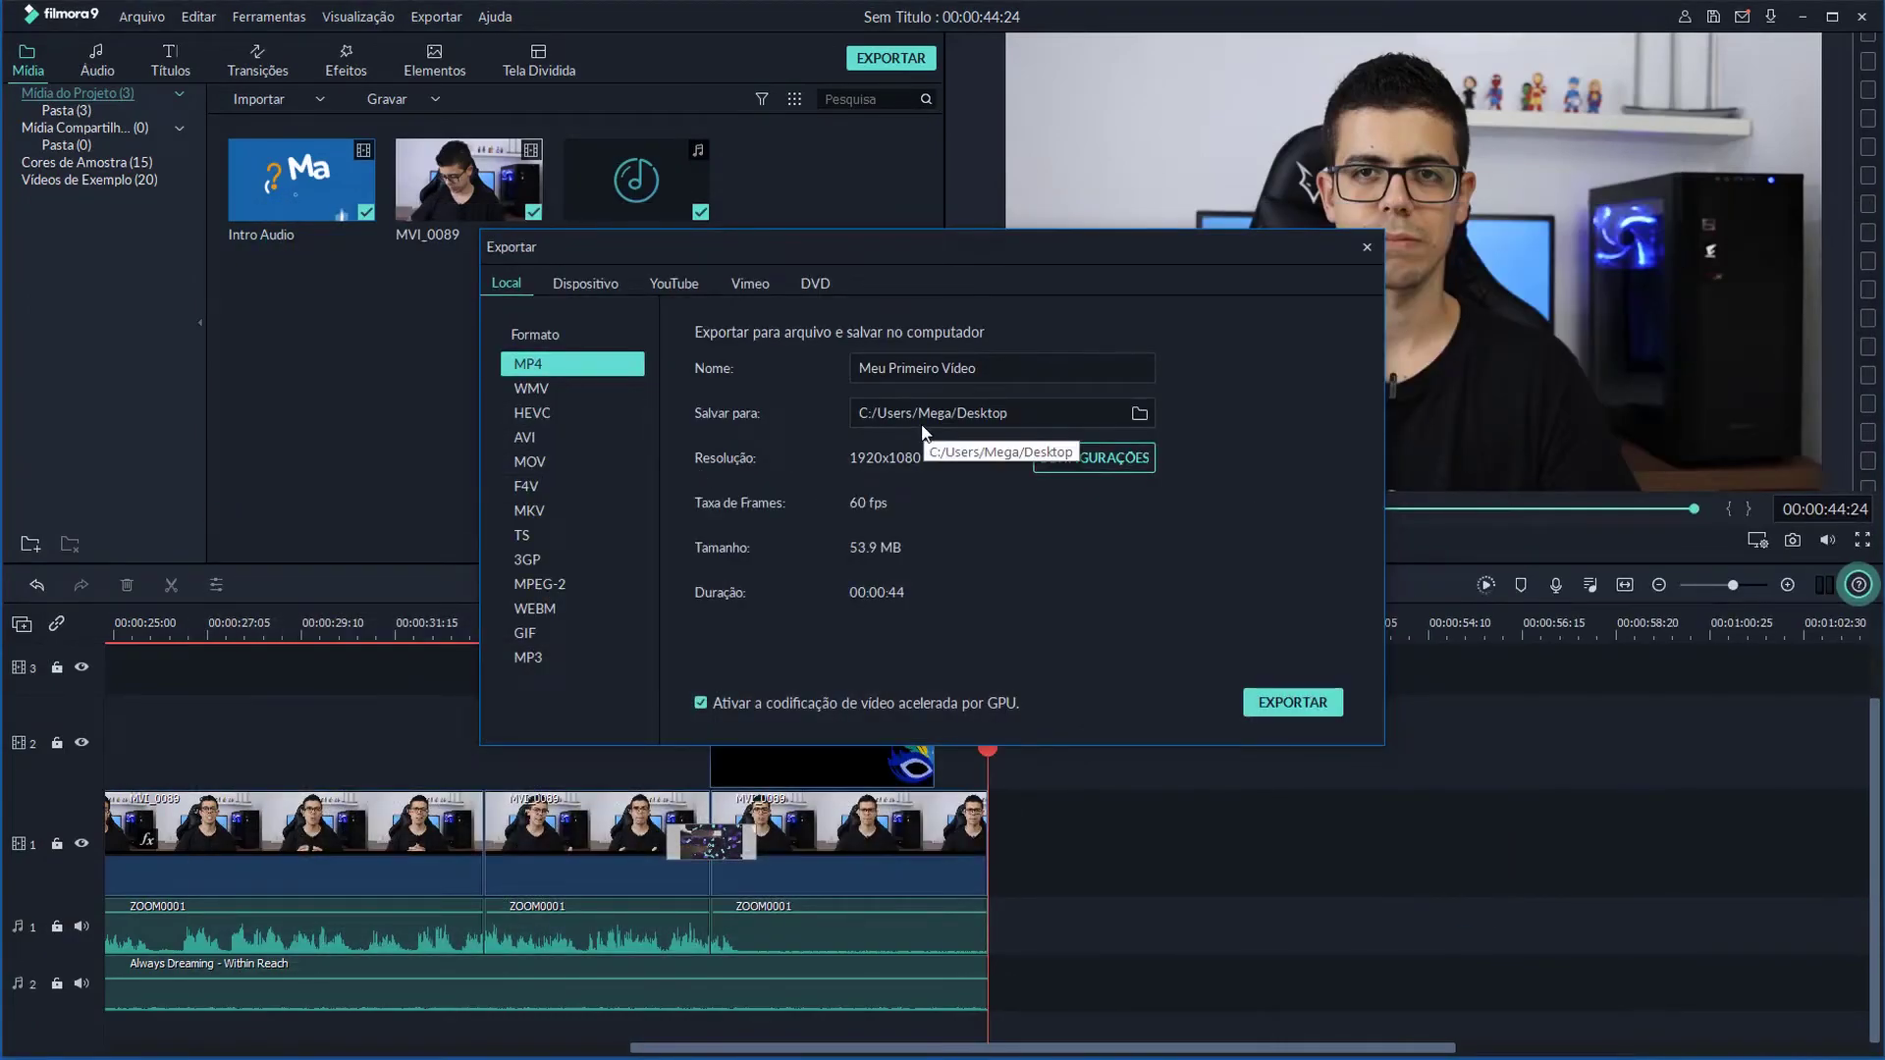
pyautogui.moveTo(1155, 248); pyautogui.dragTo(809, 280)
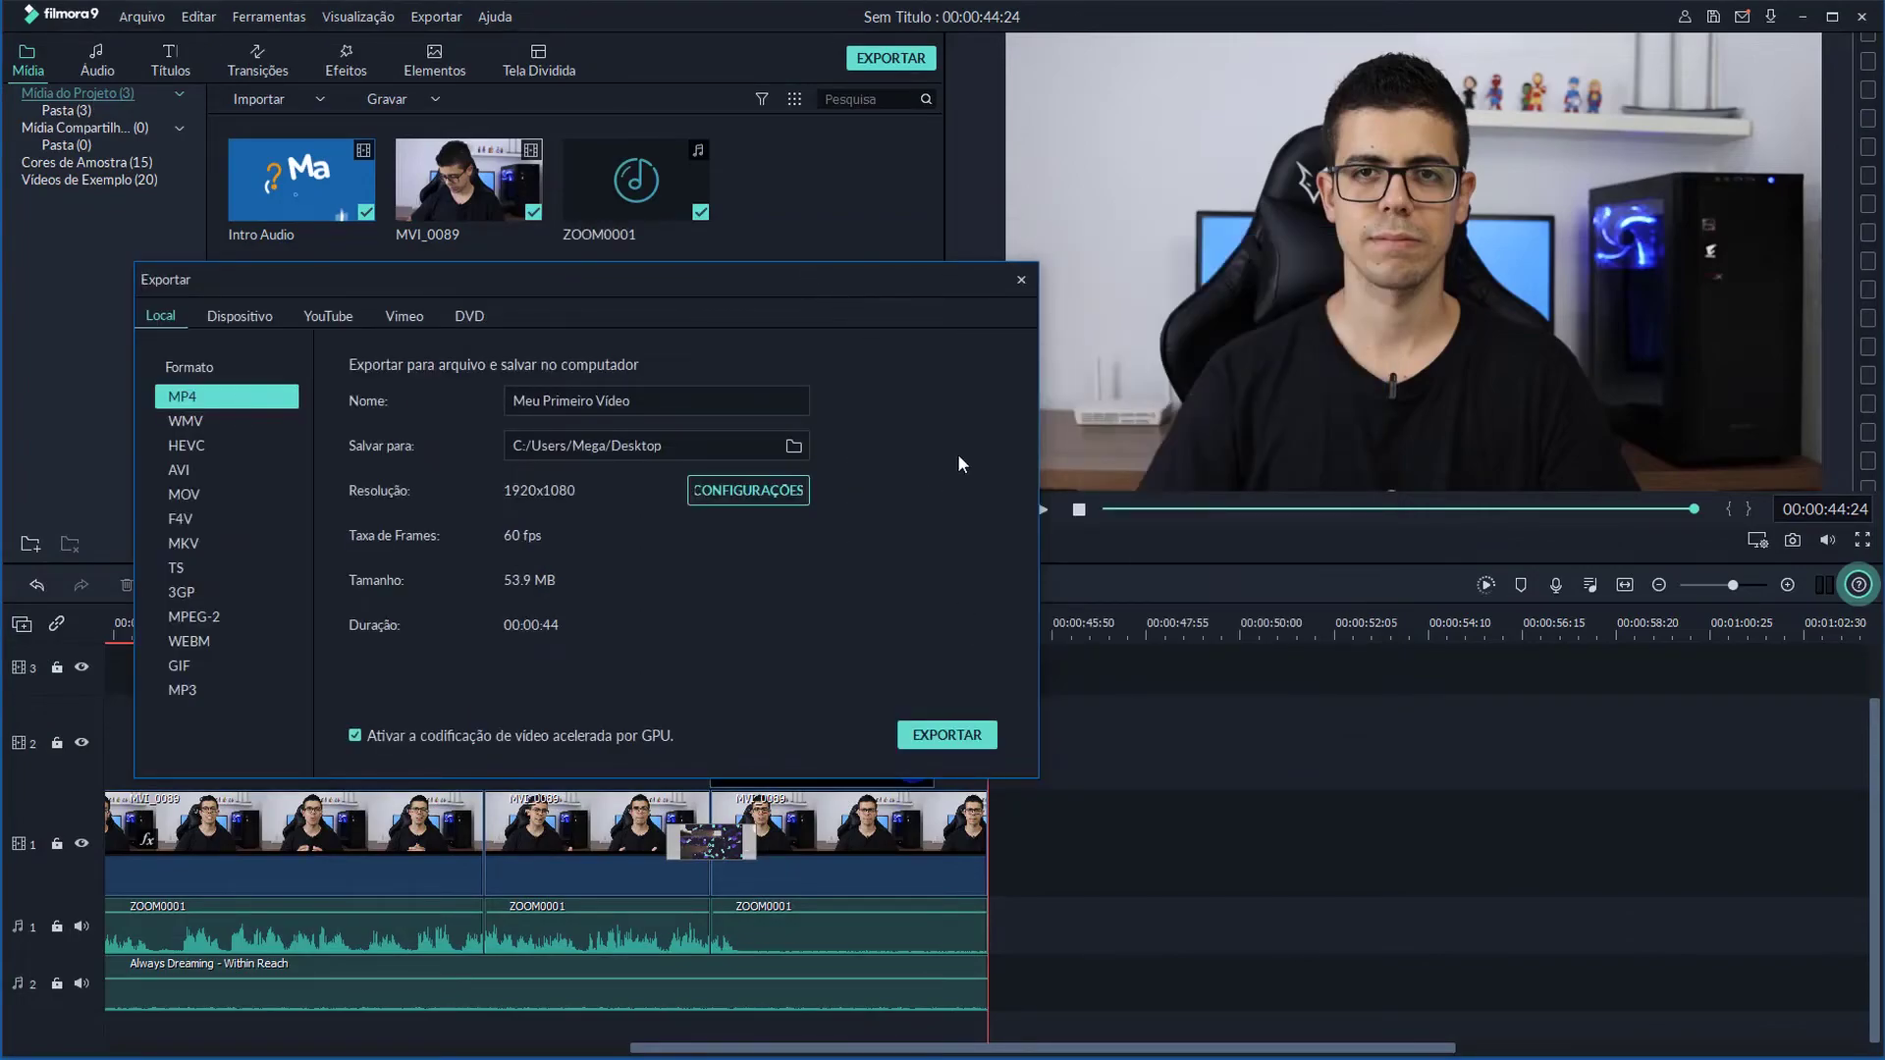
pyautogui.click(1021, 280)
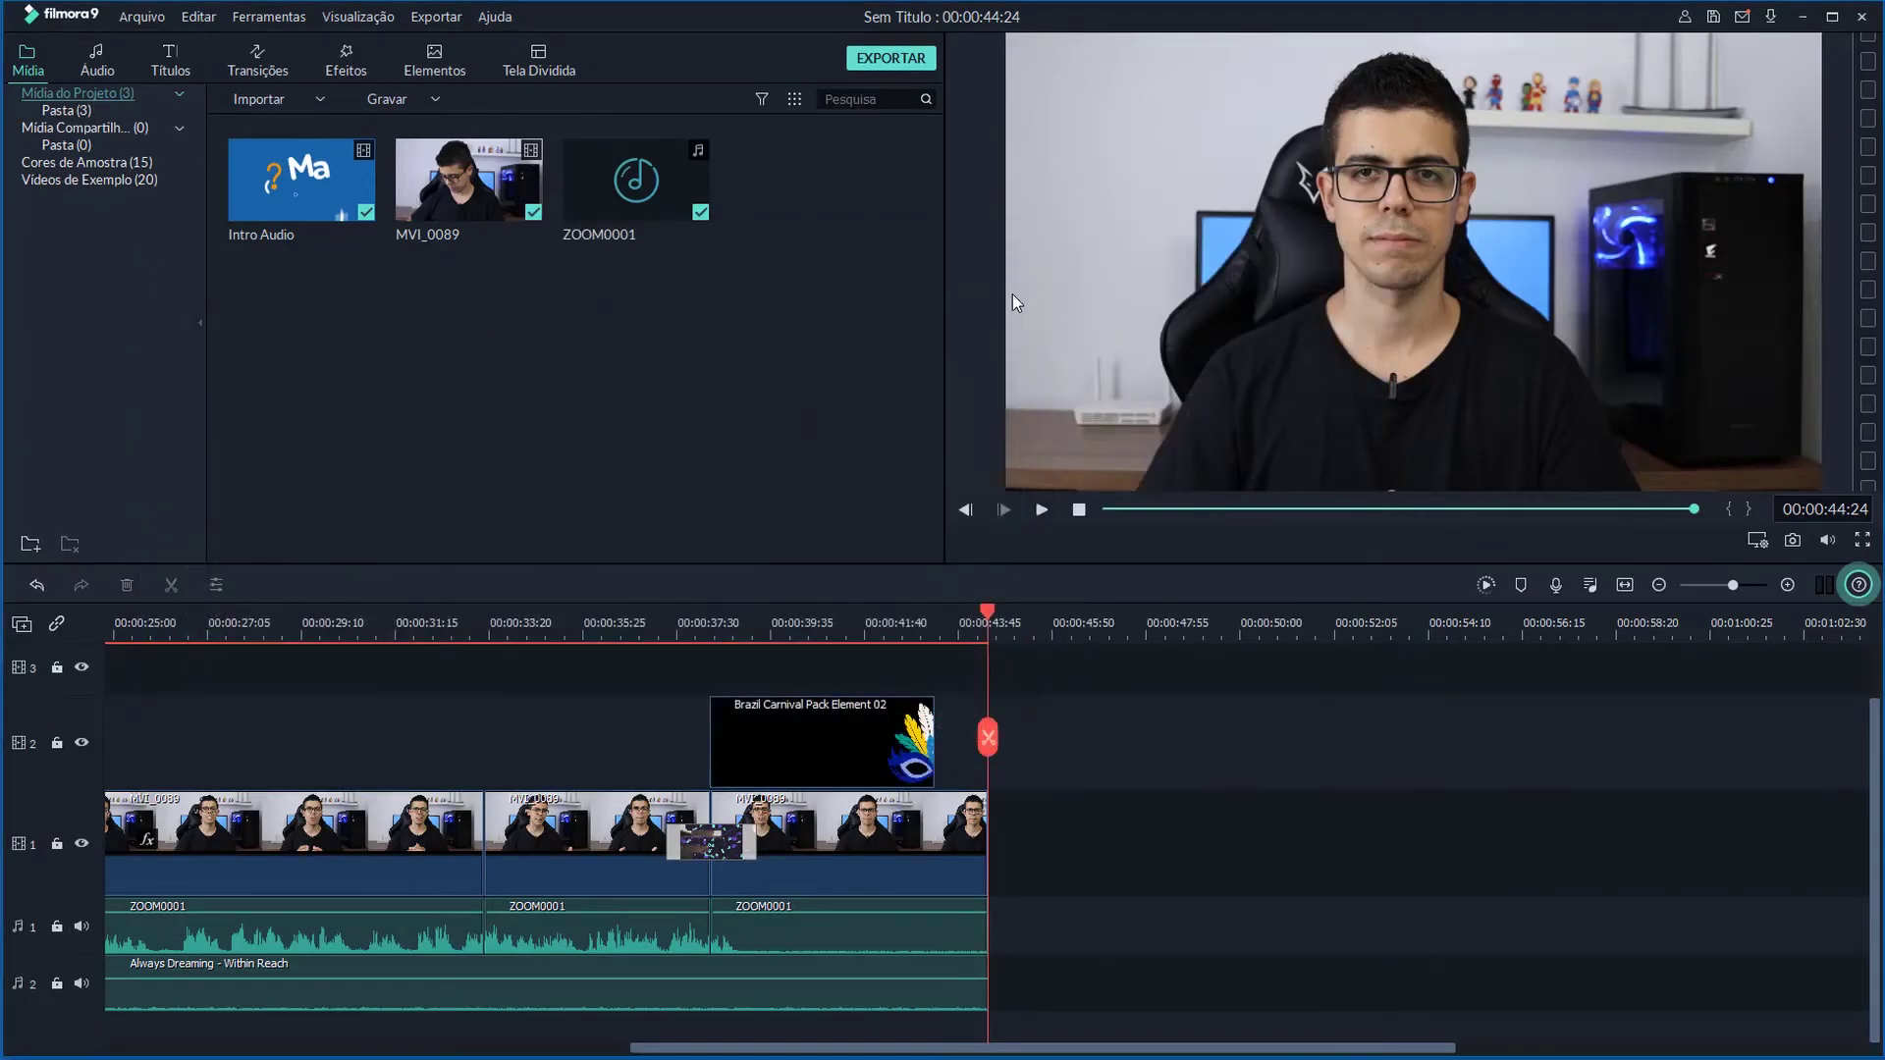